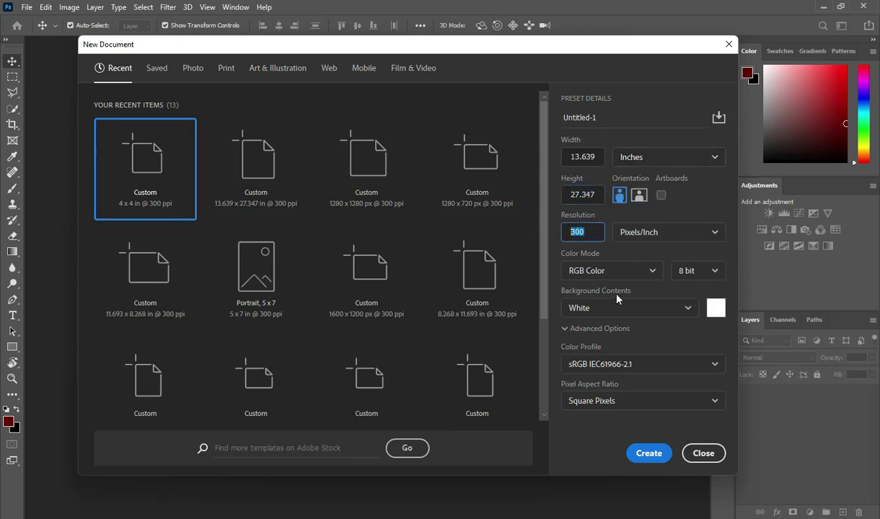
- Create a new white RGB document 13.639 × 27.347 inches at 300 pixels/inch
left_click(643, 456)
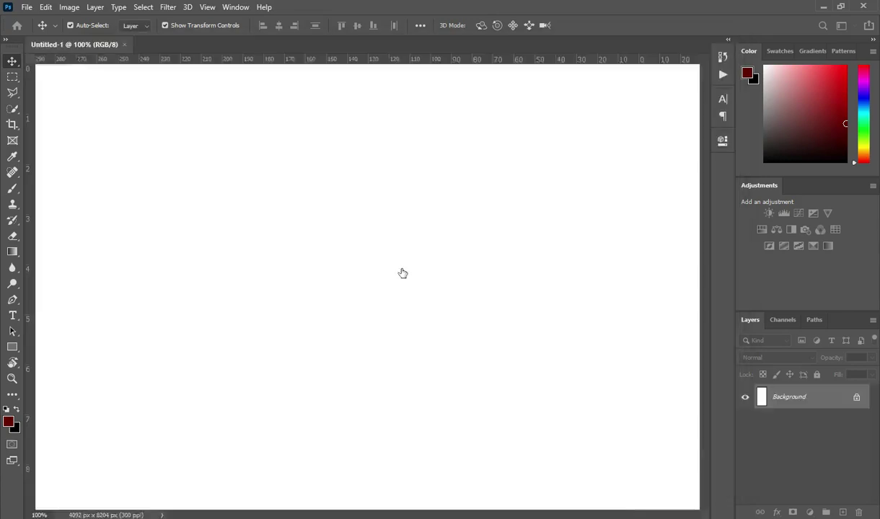
scroll(400, 72, "up", 1)
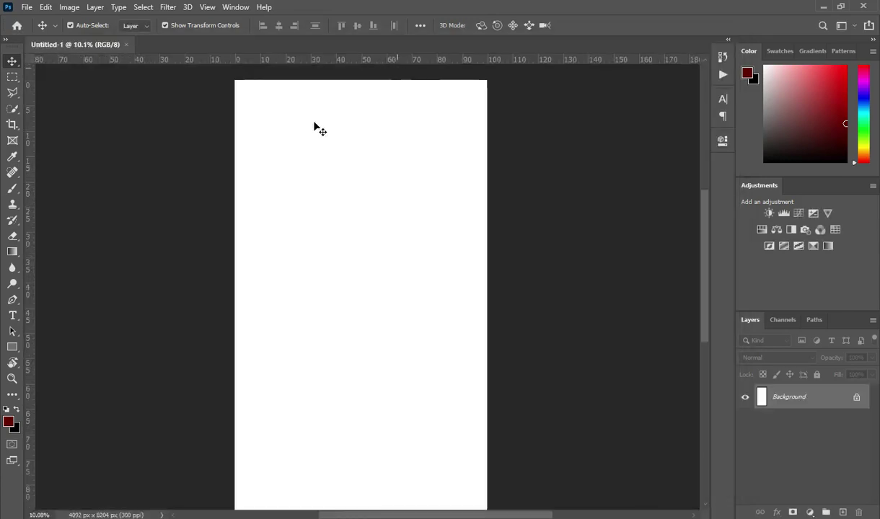
- Draw a dark red rectangle about 3099 × 1097 px across the upper part of the canvas
left_click(12, 348)
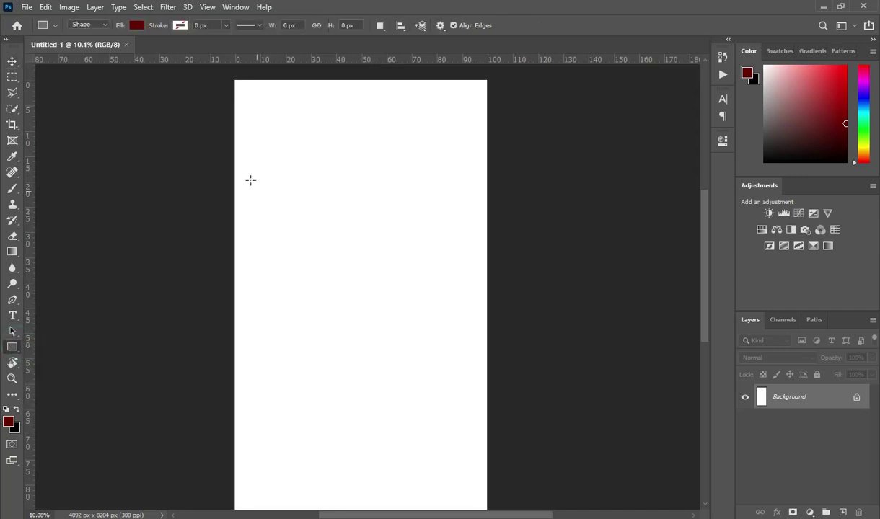
left_click_drag(249, 171, 429, 232)
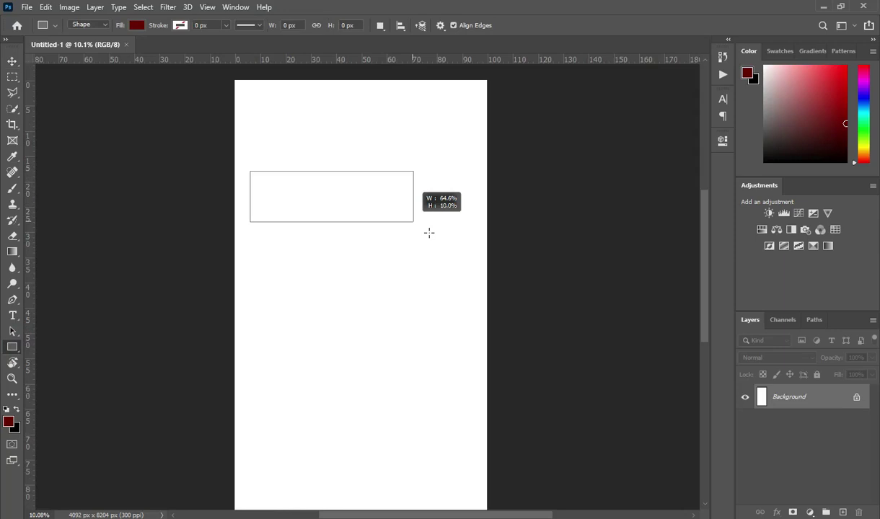
left_click_drag(433, 237, 441, 238)
key("v")
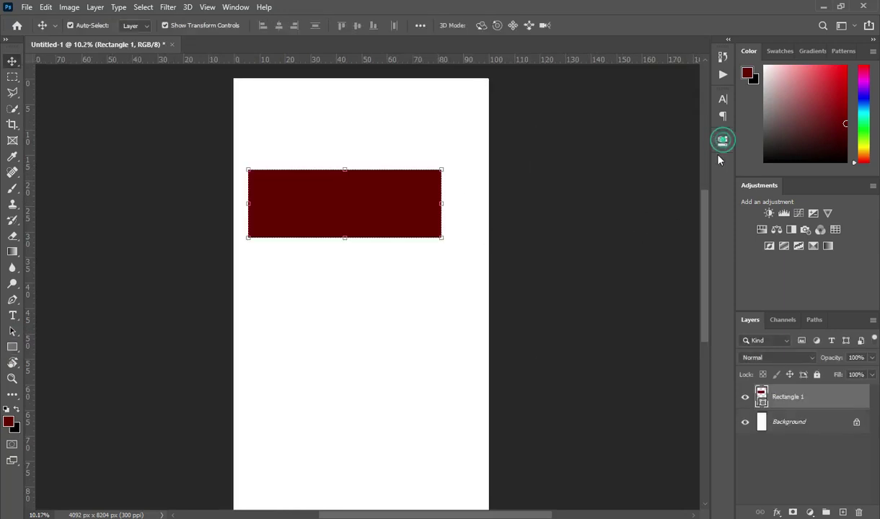
- Round all four corners of the rectangle to 548.5 px to make a pill shape
left_click(722, 140)
left_click(649, 292)
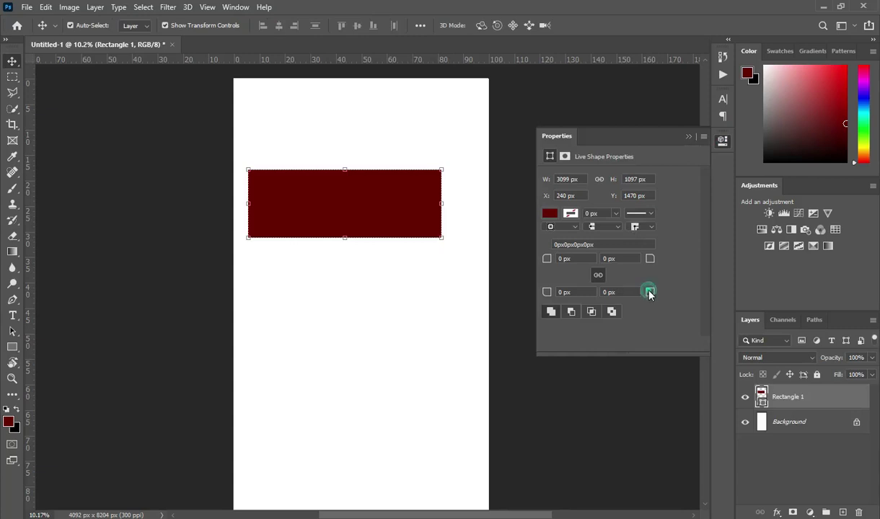
left_click_drag(649, 292, 876, 278)
left_click_drag(650, 261, 414, 179)
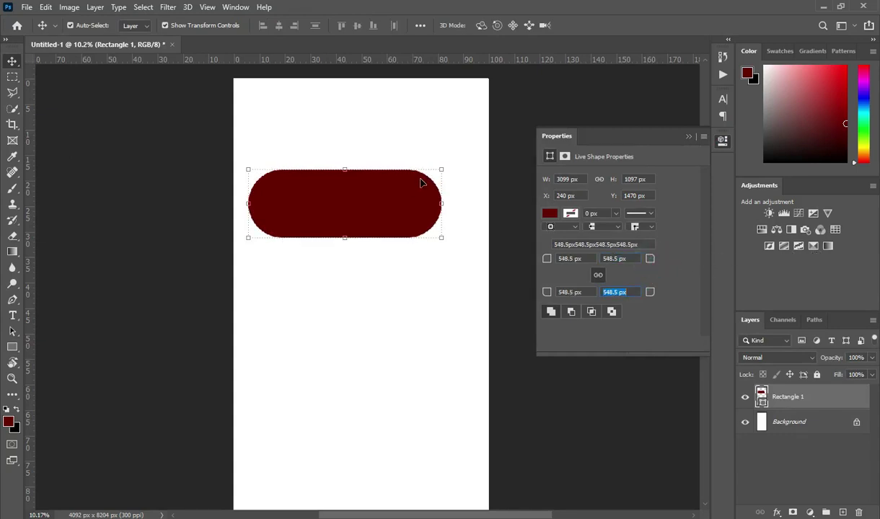
- Move the pill shape up against the canvas's left edge, to about X 0 px, Y 674 px
left_click(16, 56)
left_click(312, 180)
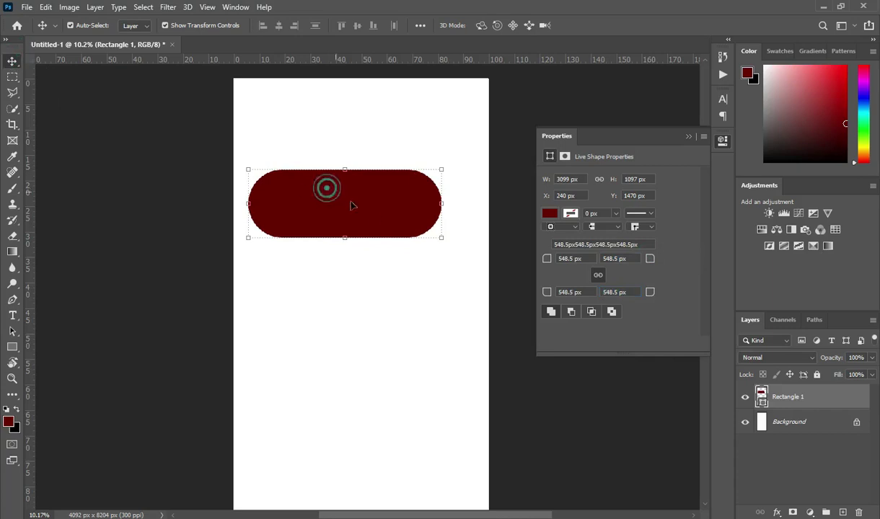
left_click_drag(362, 203, 360, 153)
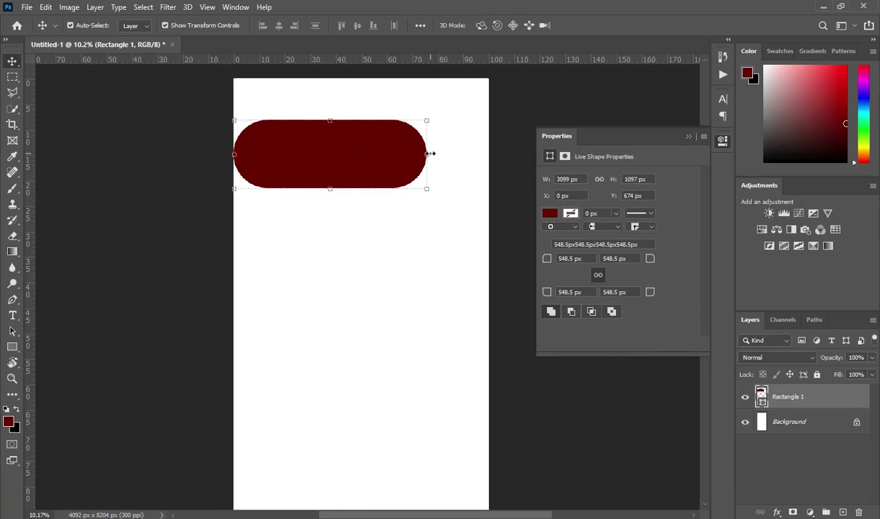
left_click(689, 137)
- Duplicate the pill shape and scale the copy to about 93% width and 84% height inside the original
left_click_drag(758, 390, 842, 512)
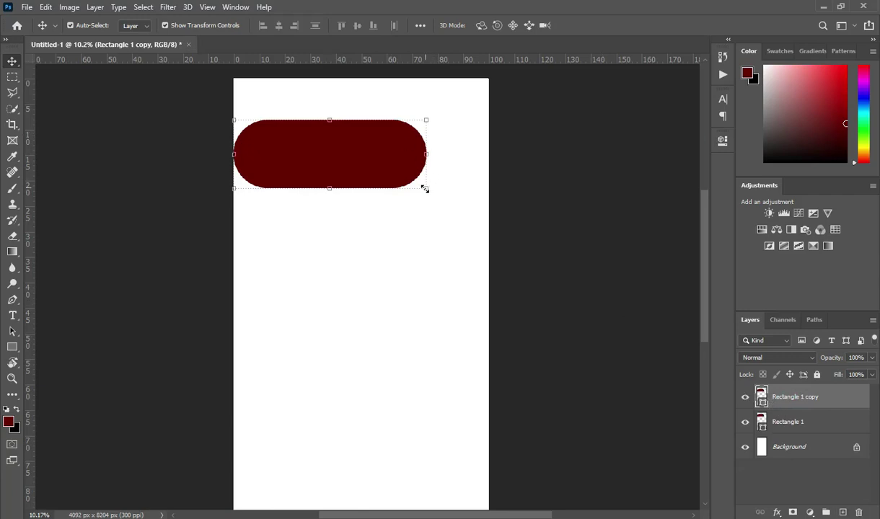
left_click_drag(424, 188, 420, 154)
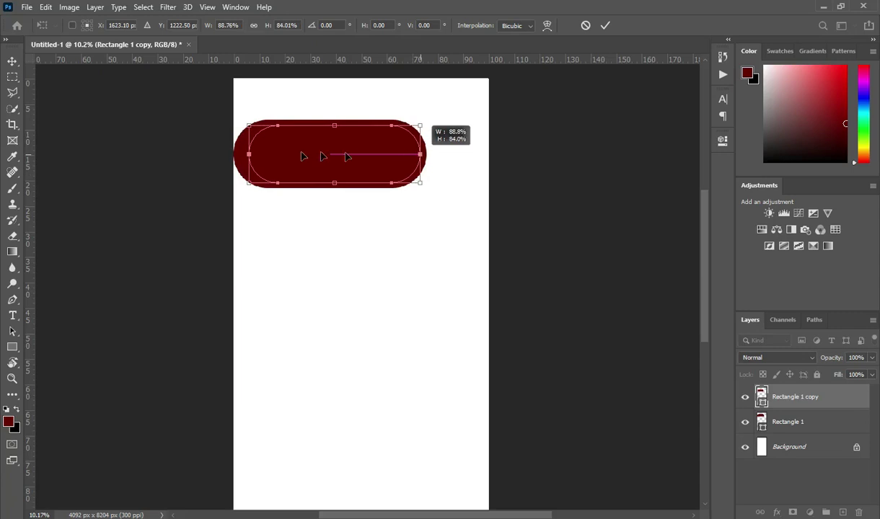
left_click_drag(250, 154, 243, 154)
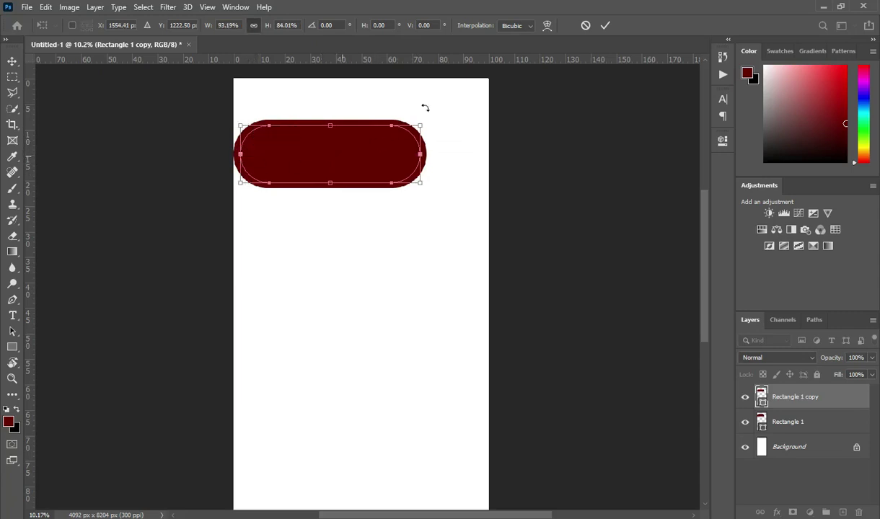
left_click(606, 25)
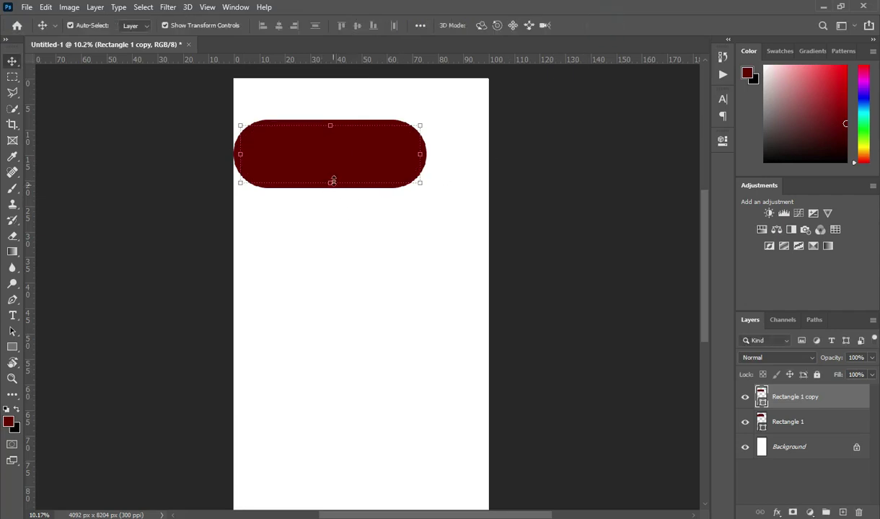
- Reduce the inner pill's height to about 92.5% and centre both pills on each other vertically and horizontally
left_click(332, 183)
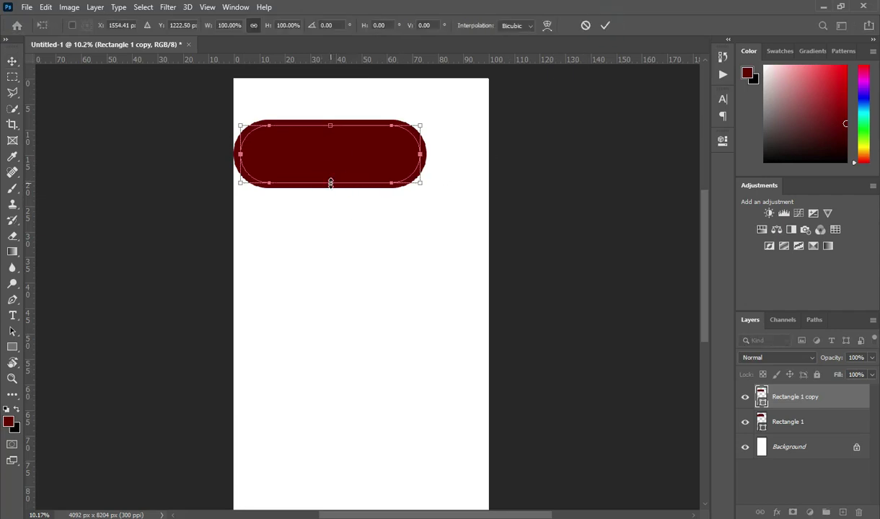
left_click_drag(331, 183, 330, 178)
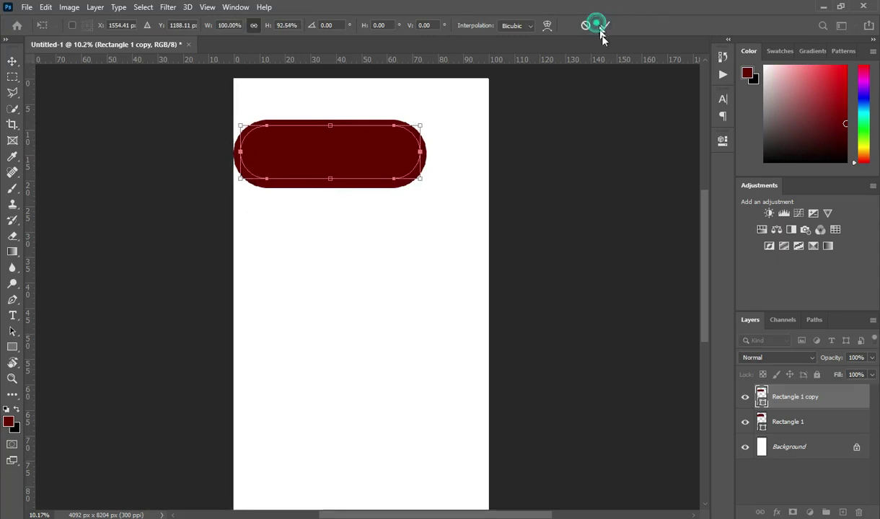
left_click(790, 421, "shift")
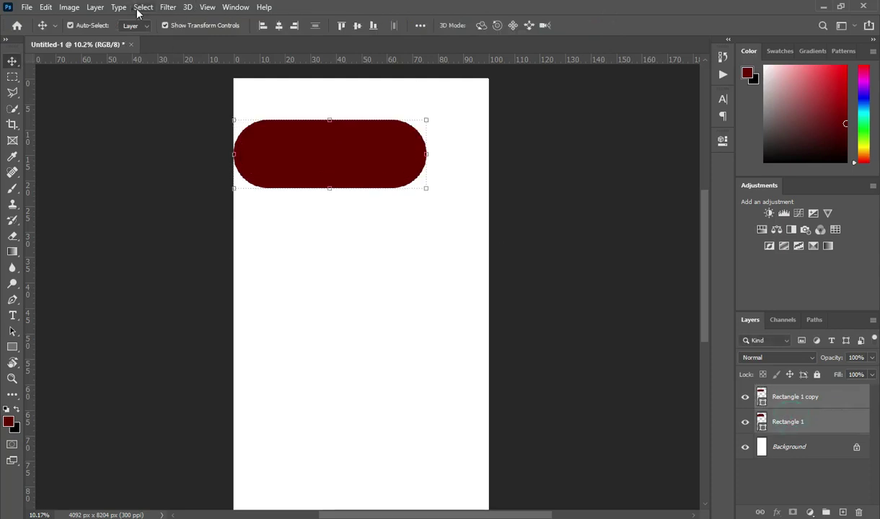
left_click(356, 26)
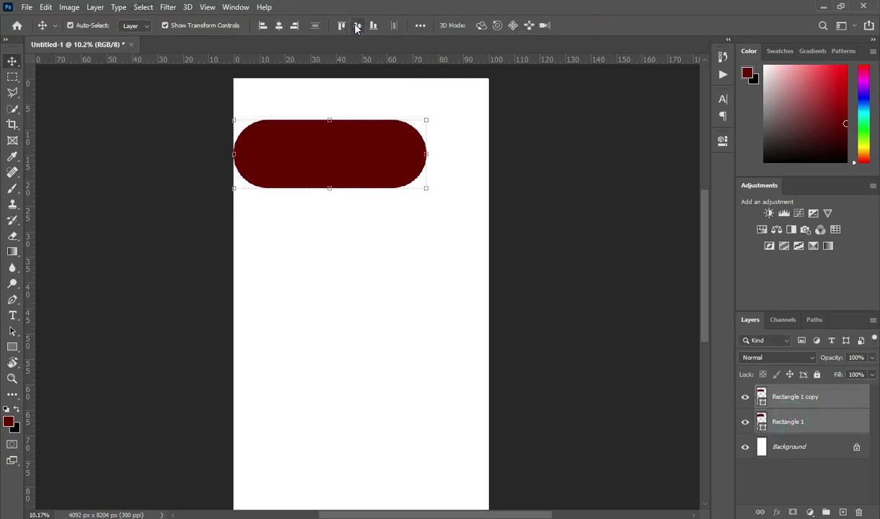
left_click(278, 25)
left_click(644, 212)
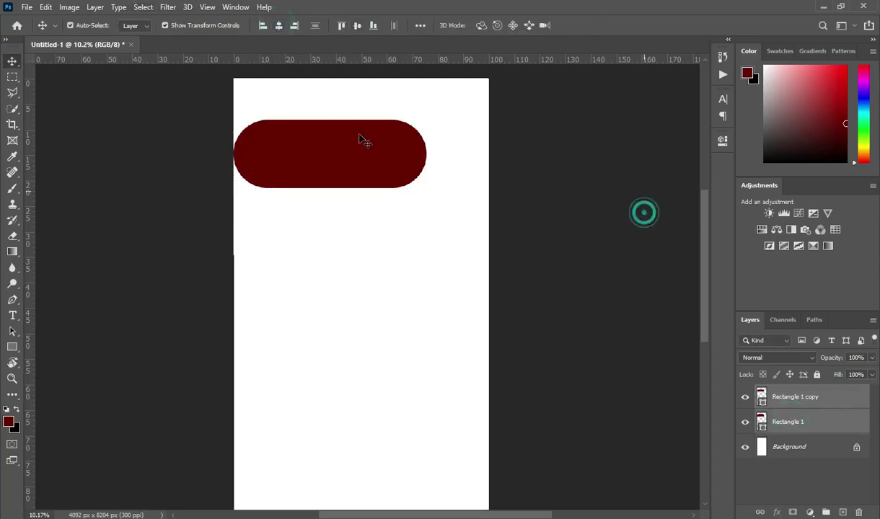
- Recolour the inner pill to a very pale pink
left_click(358, 134)
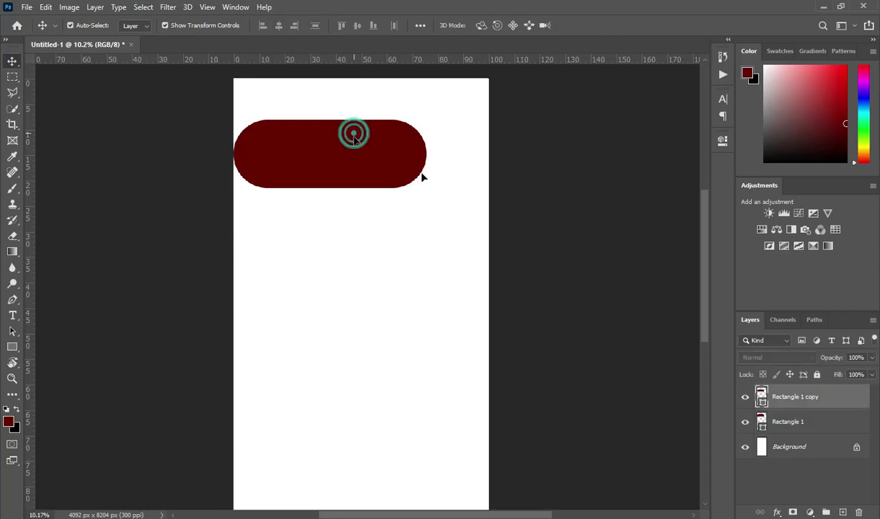
double_click(762, 401)
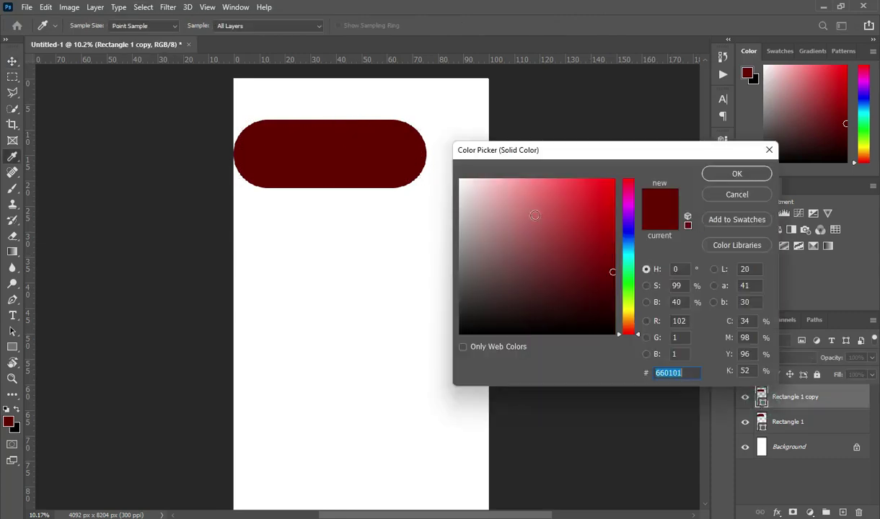
left_click_drag(517, 198, 473, 178)
left_click(732, 173)
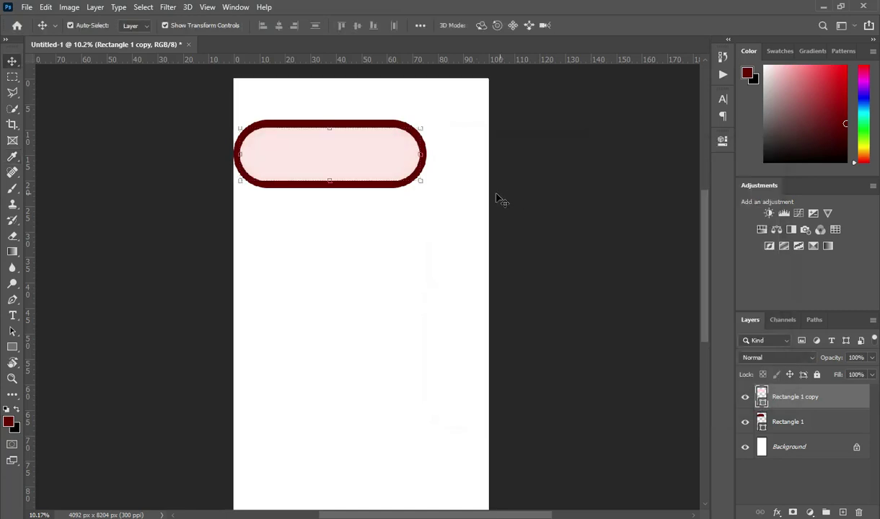
- Duplicate the two-layer pill twice, stacking the copies below the original with small gaps
left_click(810, 422)
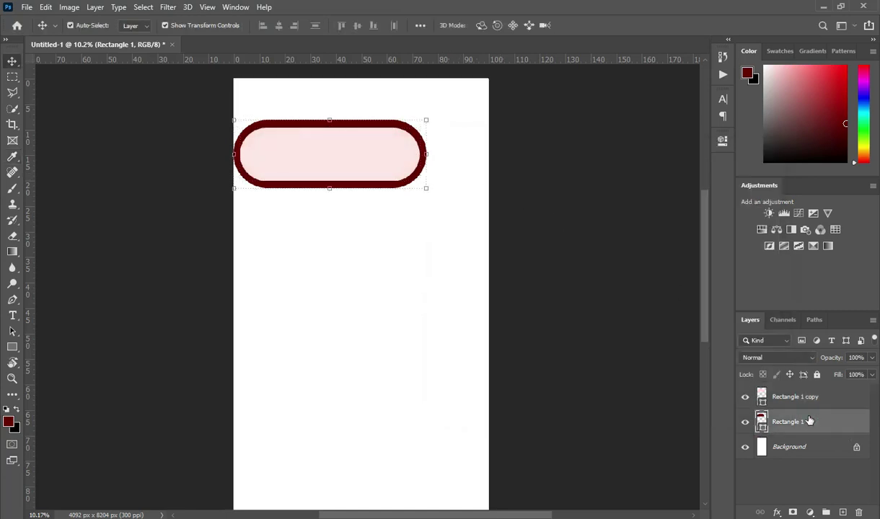
left_click(799, 402)
left_click(797, 424, "shift")
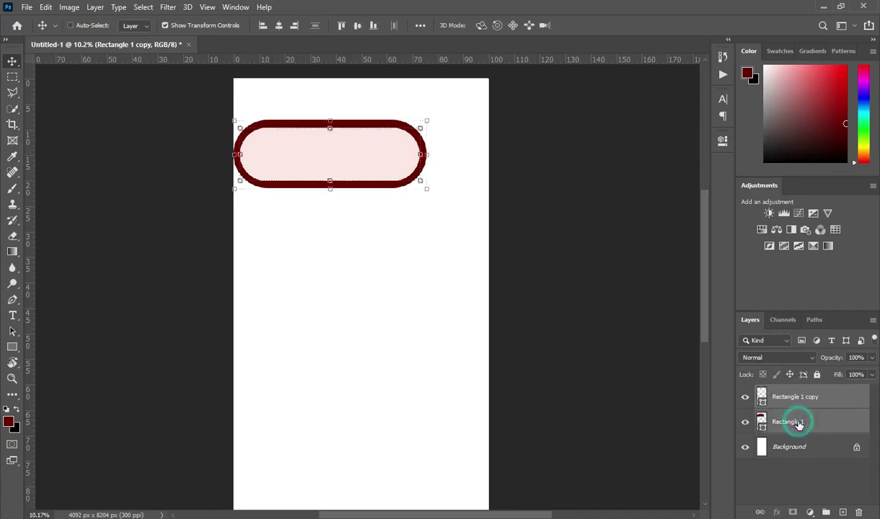
key("ctrl+j")
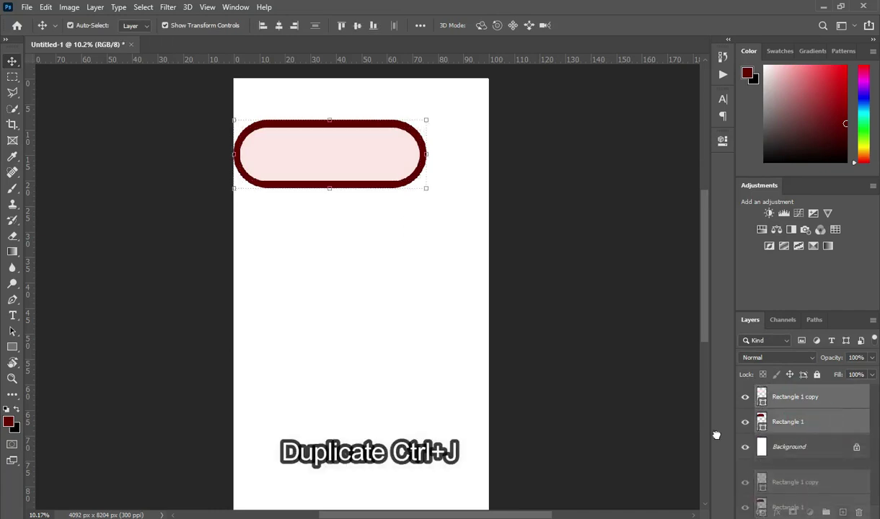
left_click_drag(337, 170, 339, 245)
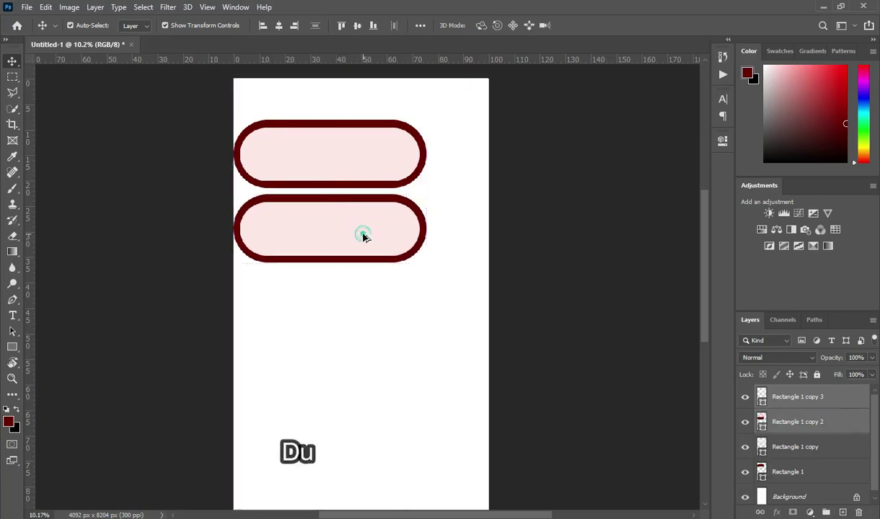
key("ctrl+j")
left_click_drag(364, 243, 377, 310)
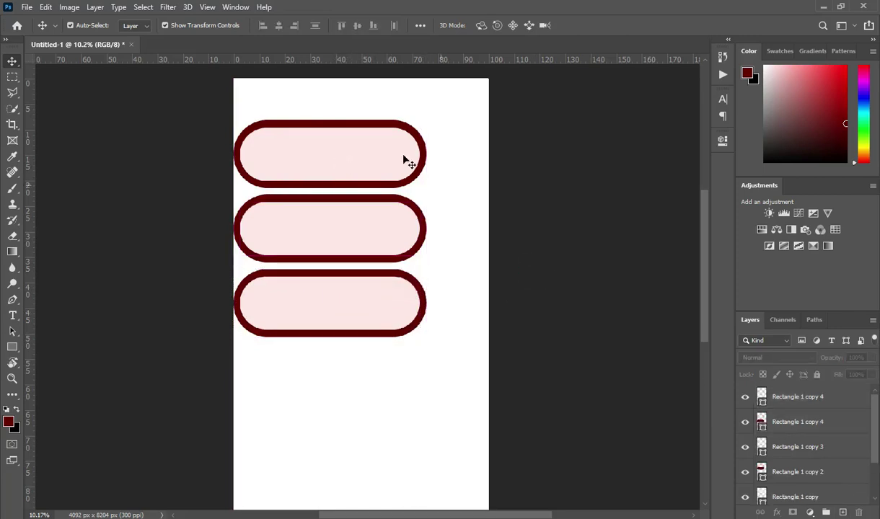
- Rotate the topmost pill's two layers to slant upward to the right and shift them partly off the canvas's left edge
scroll(800, 476, "down", 2)
left_click(792, 469)
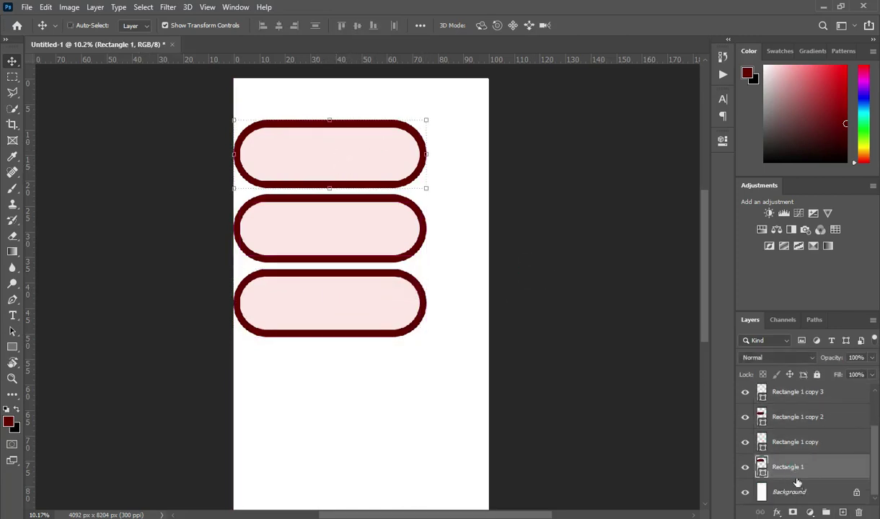
left_click(791, 443, "shift")
left_click_drag(437, 193, 443, 141)
mouse_move(287, 152)
left_mouse_down()
mouse_move(270, 154)
mouse_move(278, 148)
left_mouse_up()
left_click(605, 25)
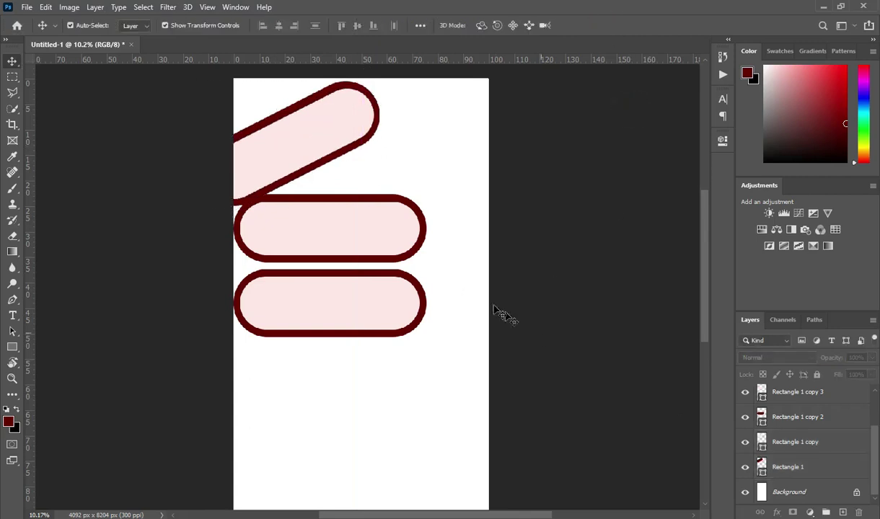
- Rotate the middle pill's two layers to about -31.85° and move them so they overhang the canvas's upper right edge
left_click(375, 237)
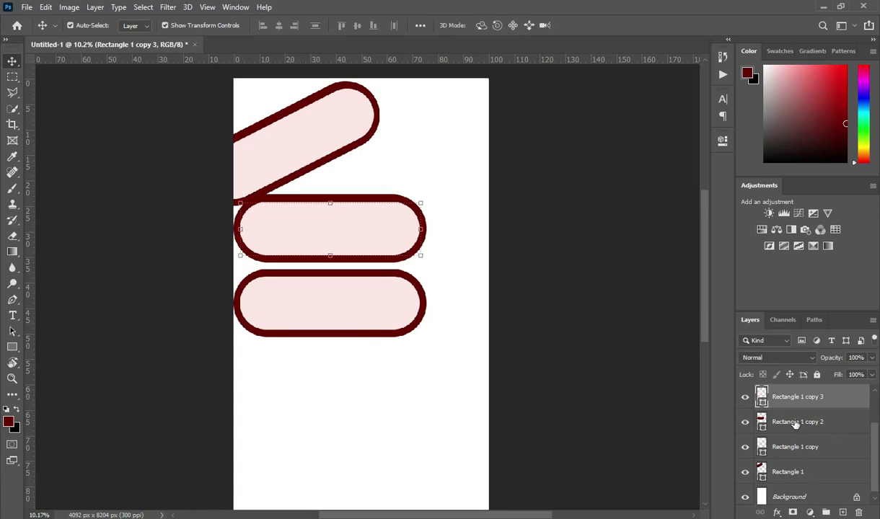
left_click(795, 425, "ctrl")
left_click_drag(434, 265, 452, 204)
left_click_drag(358, 216, 470, 170)
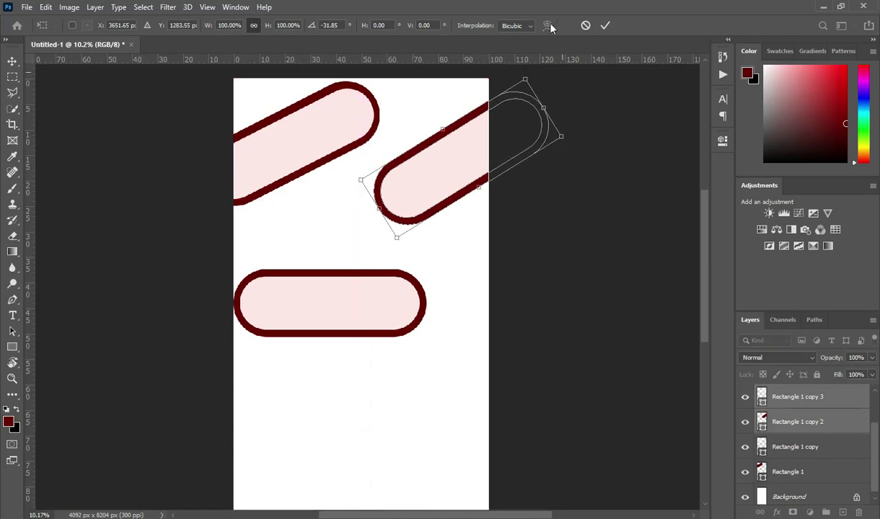
left_click(606, 26)
- Enlarge the topmost pill's two layers to about 120% and reposition them over the canvas's upper left edge
left_click(290, 140)
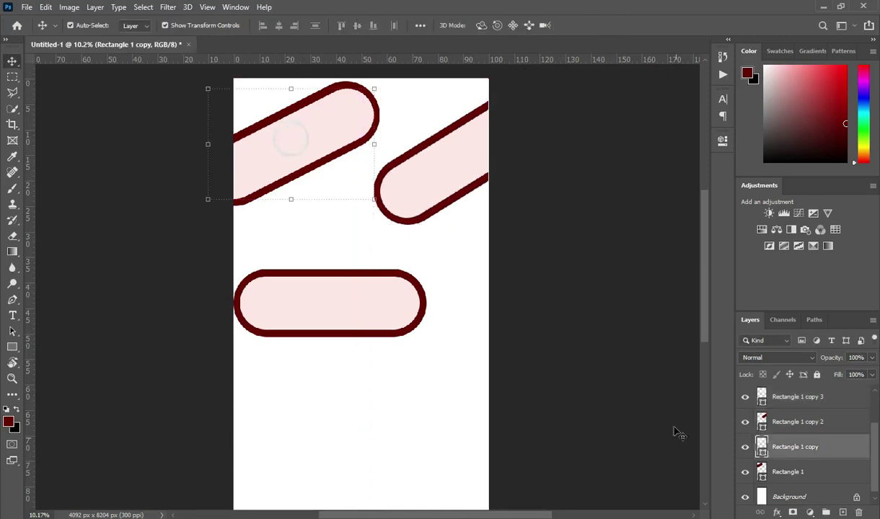
left_click(786, 471, "shift")
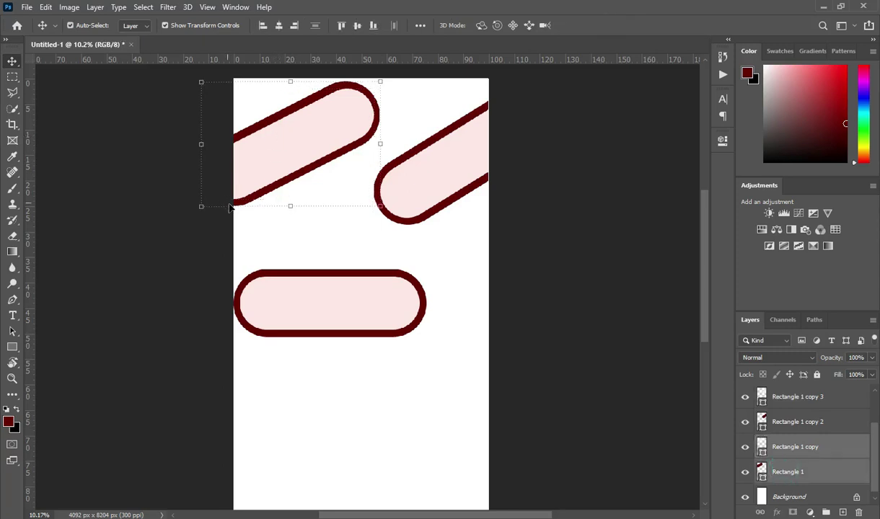
left_click_drag(198, 210, 178, 223)
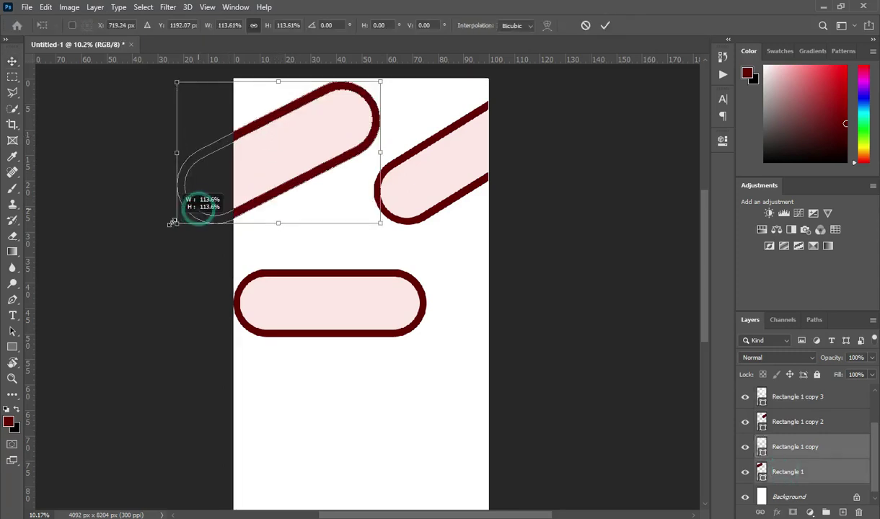
mouse_move(299, 163)
left_mouse_down()
mouse_move(304, 173)
mouse_move(314, 158)
left_mouse_up()
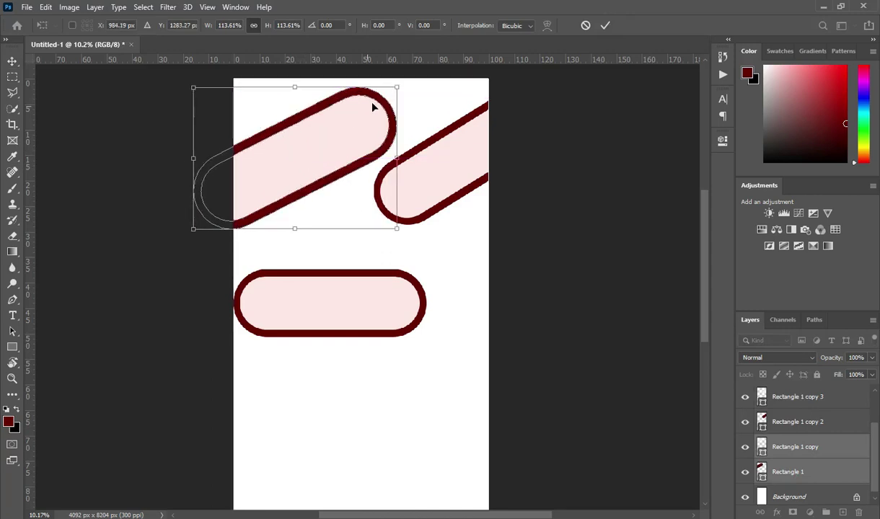
mouse_move(397, 83)
left_mouse_down()
mouse_move(442, 51)
mouse_move(401, 80)
left_mouse_up()
mouse_move(322, 147)
left_mouse_down()
mouse_move(306, 164)
mouse_move(312, 153)
left_mouse_up()
key("Up")
key("Up")
key("Up")
key("Up")
key("Left")
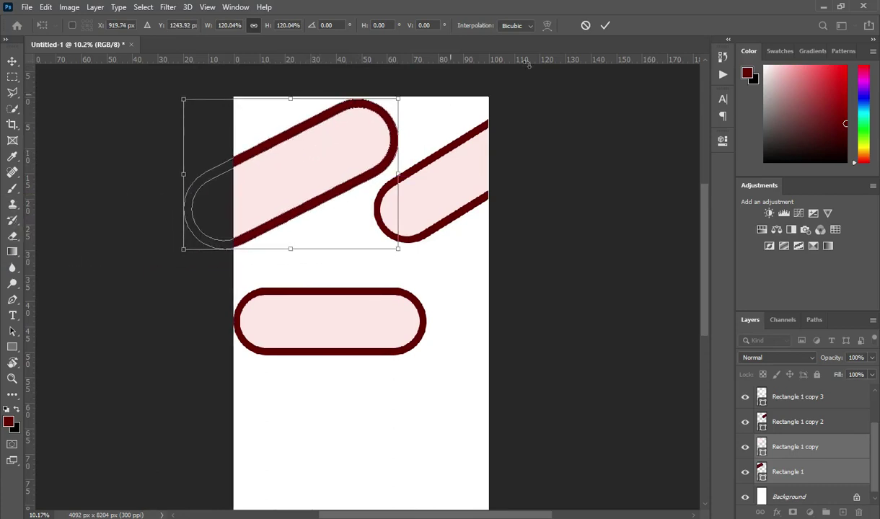
left_click(600, 26)
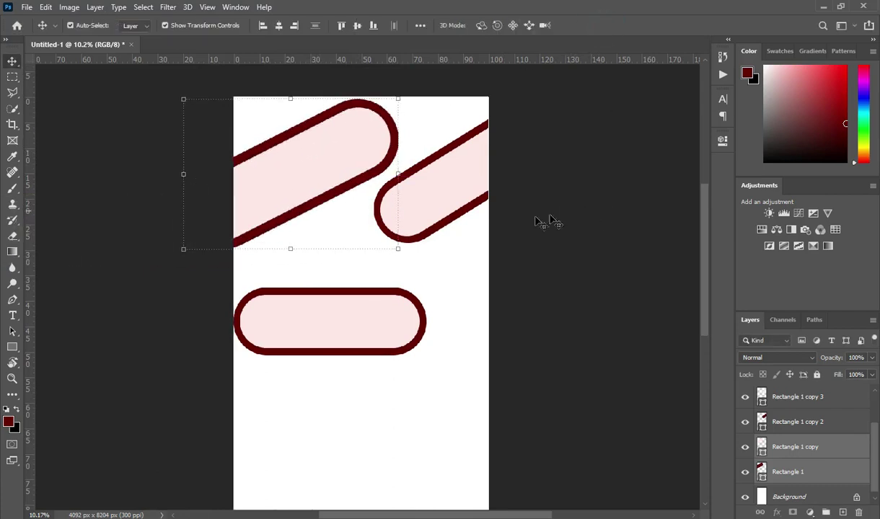
- Enlarge the upper right pill's two layers to about 124% and move them up, still overhanging the canvas's right edge
left_click(458, 195)
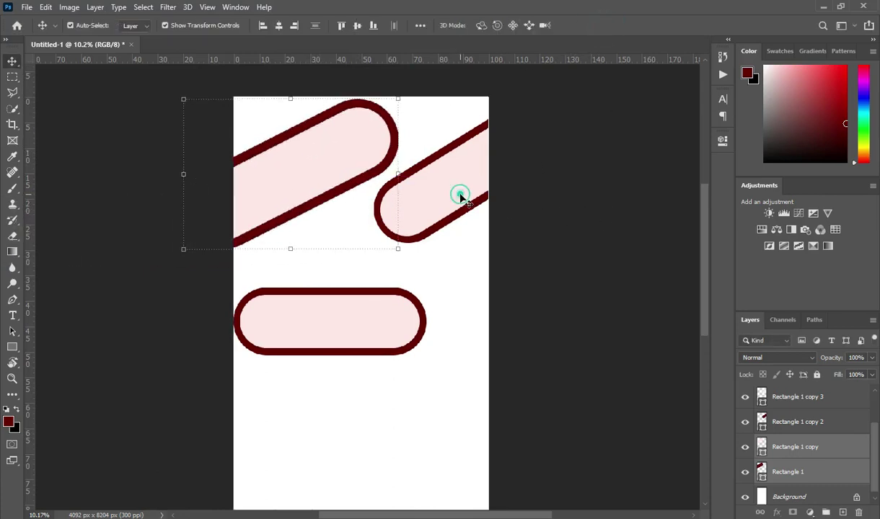
left_click(789, 424, "shift")
left_click_drag(372, 243, 321, 261)
mouse_move(437, 211)
left_mouse_down()
mouse_move(467, 185)
mouse_move(448, 199)
left_mouse_up()
key("Up")
key("Up")
key("Up")
key("Up")
key("Up")
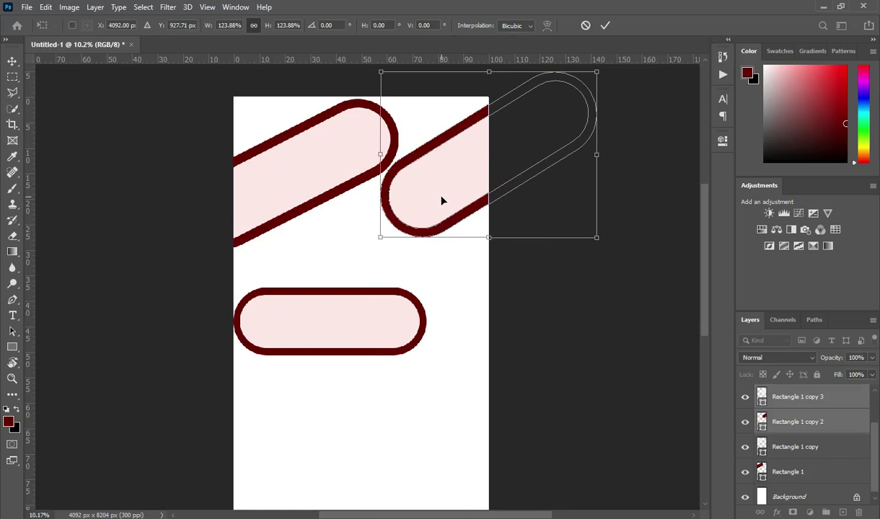
left_click(604, 27)
- Nudge the right-hand pill down so its rounded end sits just below the left pill's end
key("Down")
key("Down")
key("Down")
key("Down")
key("Down")
key("Down")
key("Down")
key("Down")
key("Down")
key("Down")
key("Down")
key("Down")
key("Down")
key("Down")
key("Down")
key("Down")
key("Down")
key("Down")
key("Down")
key("Down")
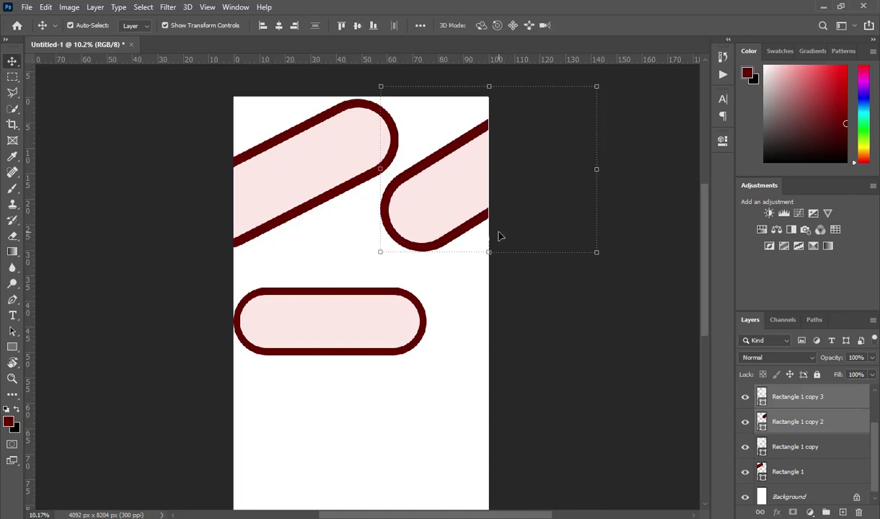
- Enlarge the upper left pill slightly, tilt it to match the right pill's slope, and reposition it against that pill
left_click(352, 149)
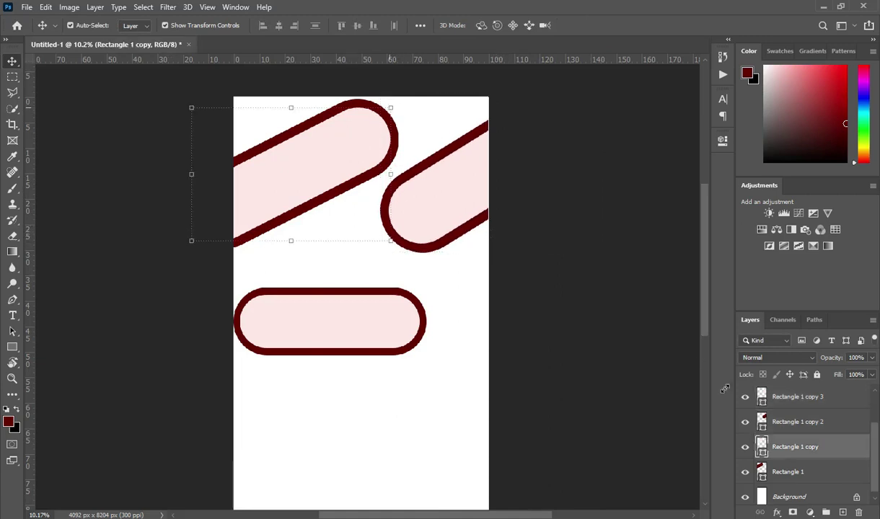
left_click(788, 472, "shift")
left_click(399, 99)
left_click_drag(399, 99, 408, 93)
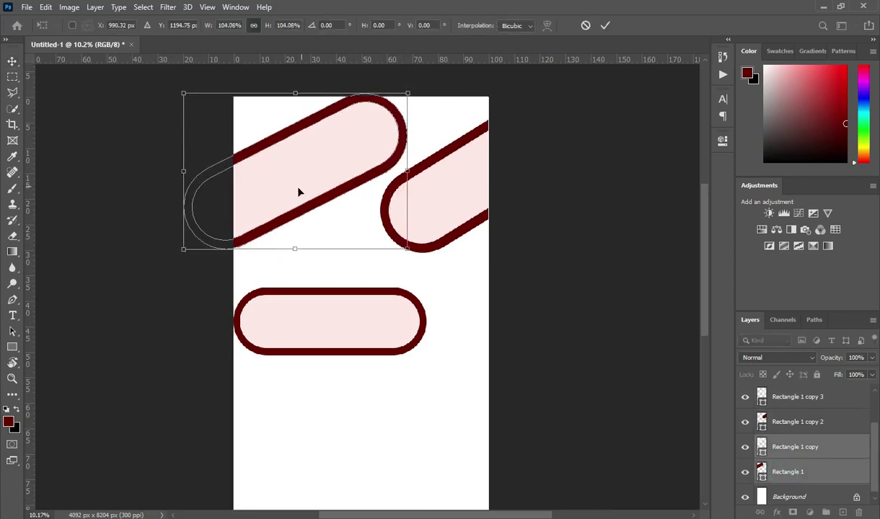
mouse_move(168, 259)
left_mouse_down()
mouse_move(173, 254)
mouse_move(173, 265)
left_mouse_up()
left_click_drag(307, 150, 312, 167)
left_click_drag(312, 166, 313, 166)
left_click(606, 26)
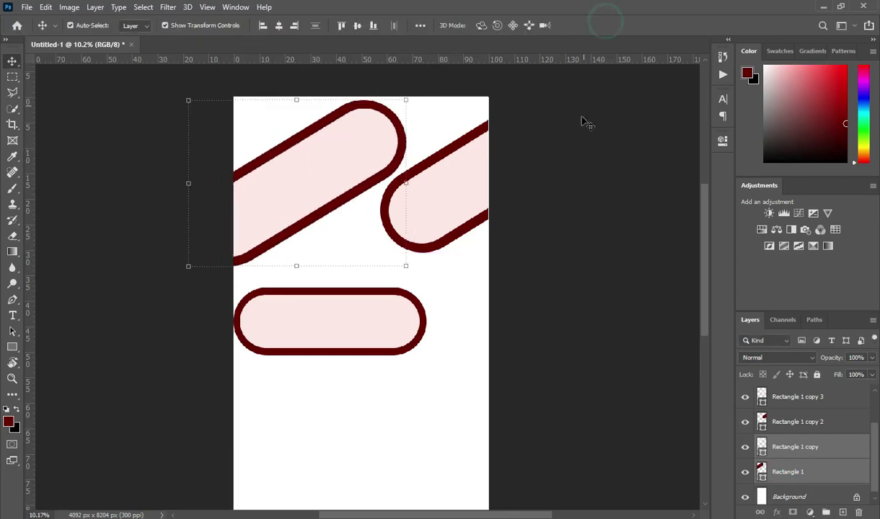
left_click(571, 145)
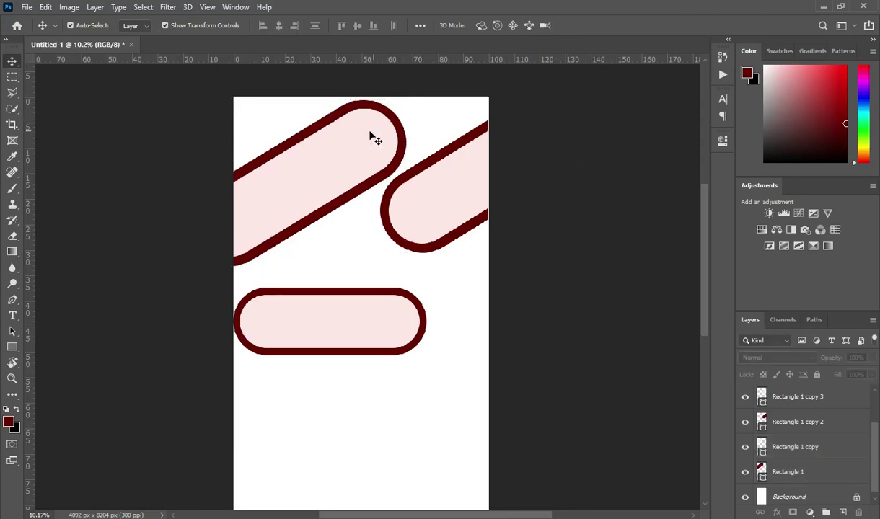
- Enlarge the horizontal pill's two layers to about 132% so that it spans the canvas width
scroll(367, 130, "down", 2)
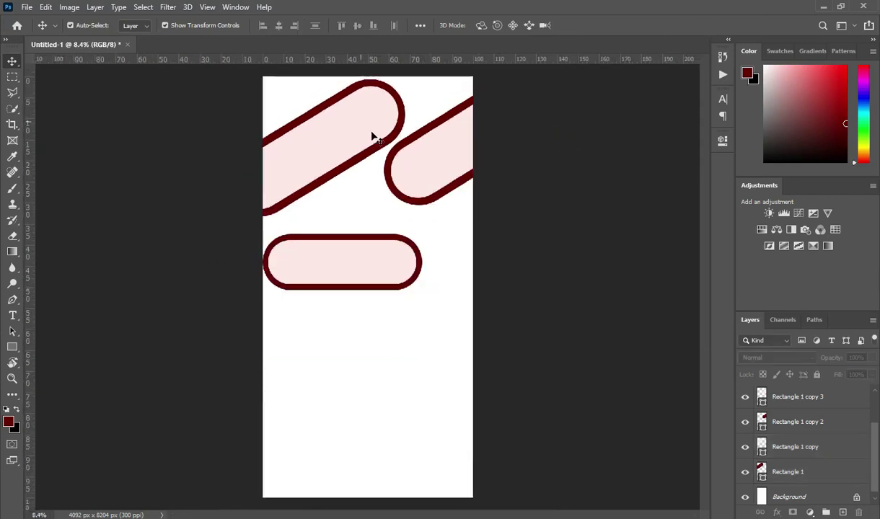
scroll(373, 134, "up", 1)
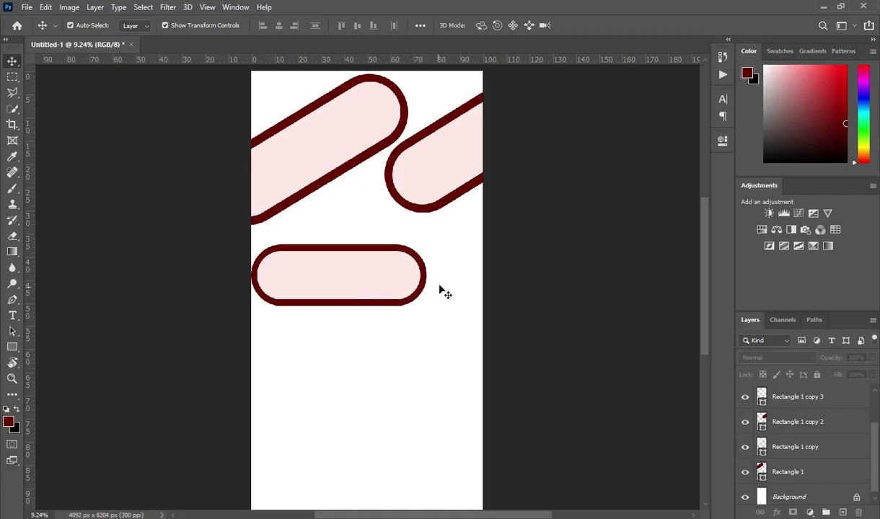
scroll(393, 208, "up", 1)
left_click(363, 277)
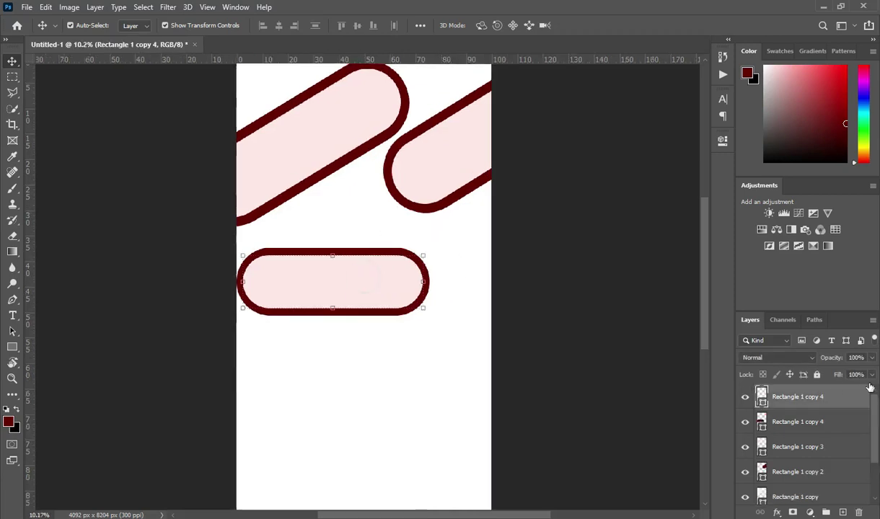
left_click(786, 421, "shift")
left_click_drag(428, 314, 492, 336)
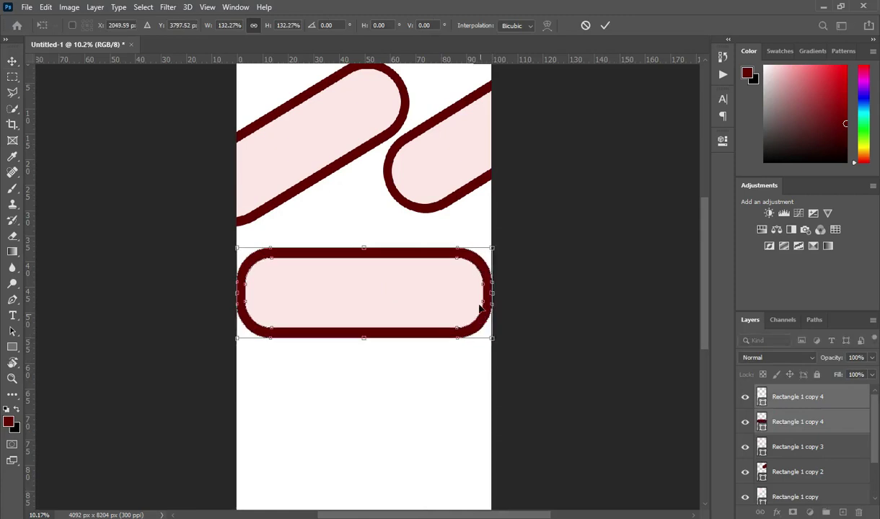
- Rotate the horizontal pill to about -32.45° and move it close beneath the topmost pill, overhanging the canvas's left edge
left_click_drag(508, 240, 494, 166)
left_click_drag(391, 274, 312, 257)
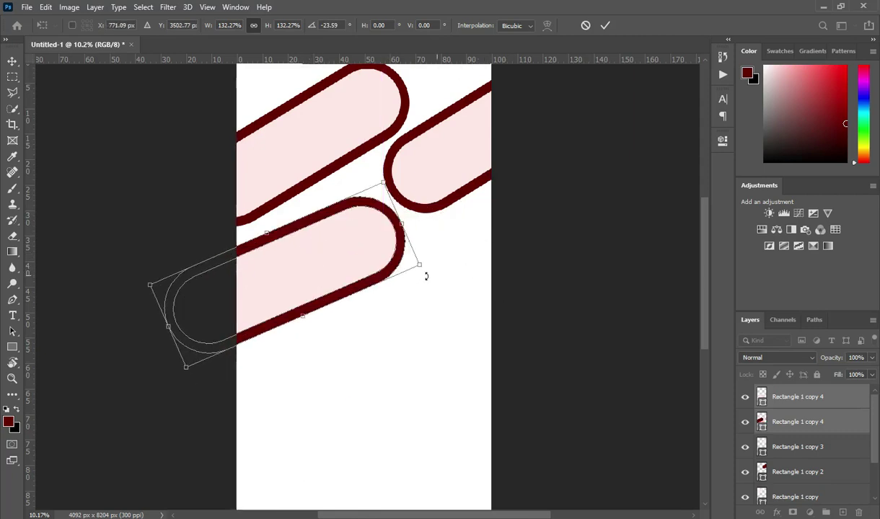
left_click_drag(430, 273, 427, 247)
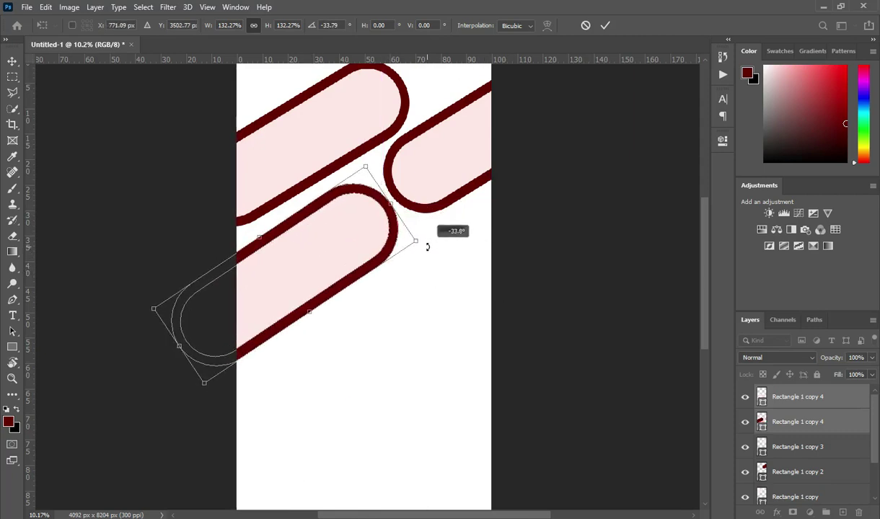
left_click_drag(306, 260, 310, 254)
left_click_drag(434, 238, 436, 240)
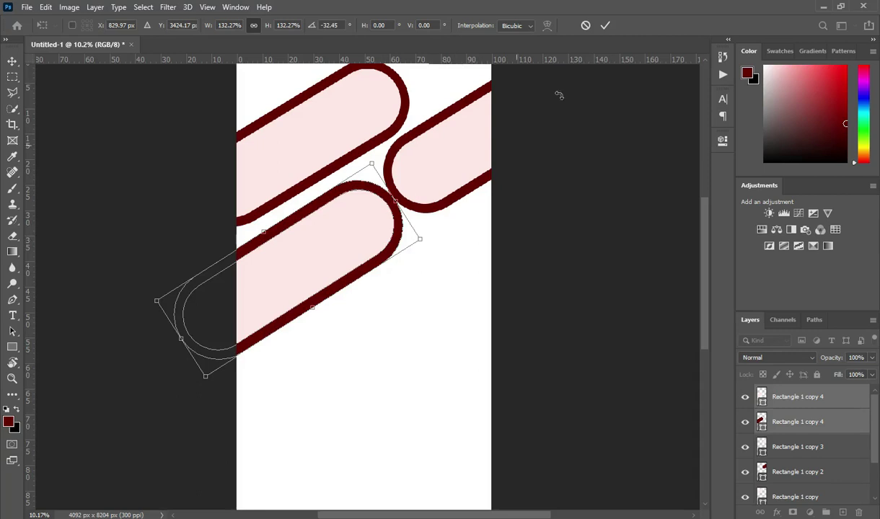
left_click_drag(301, 258, 301, 252)
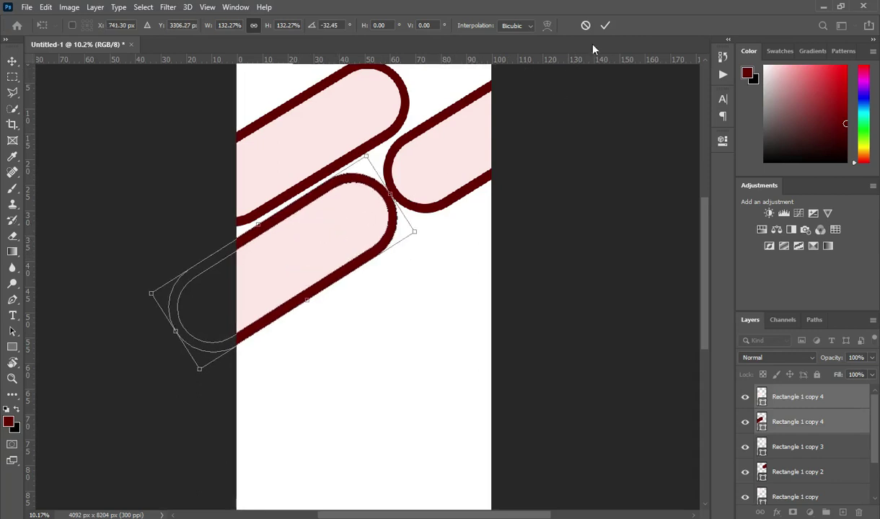
left_click(606, 25)
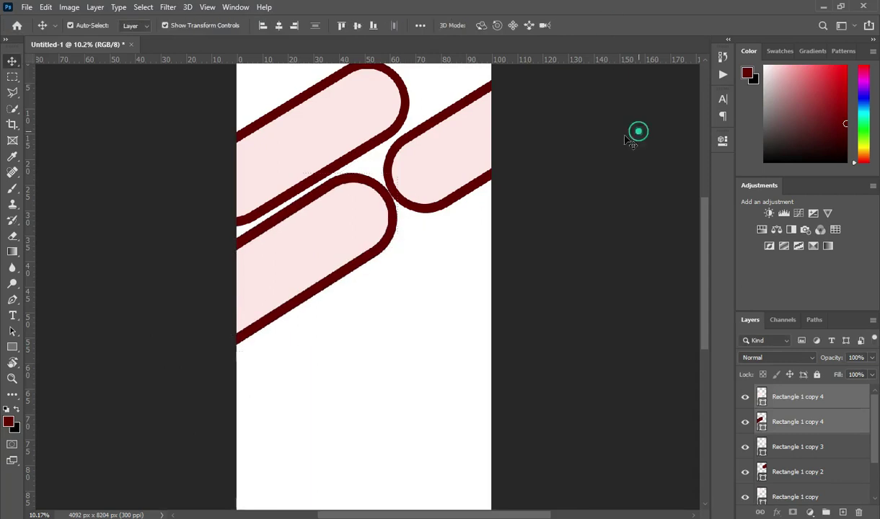
- Examine the arrangement and spacing of the three slanted pills across the whole canvas
left_click(319, 144)
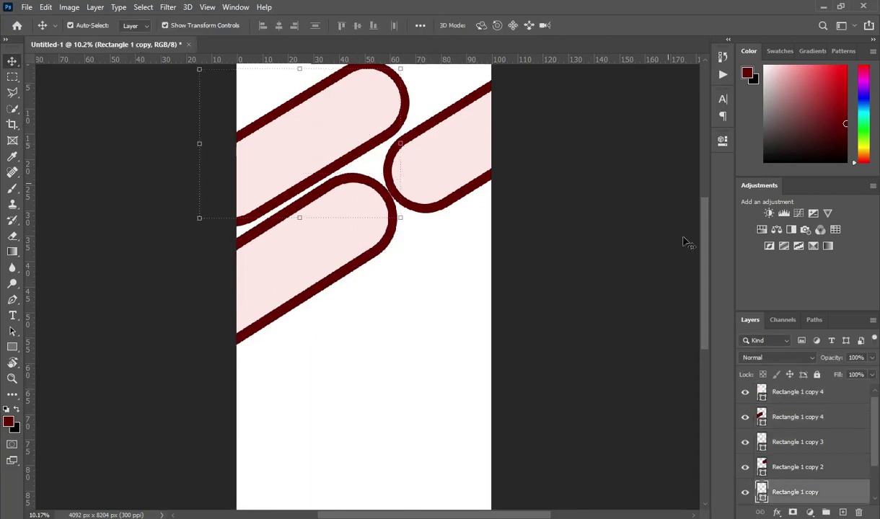
left_click_drag(706, 290, 702, 271)
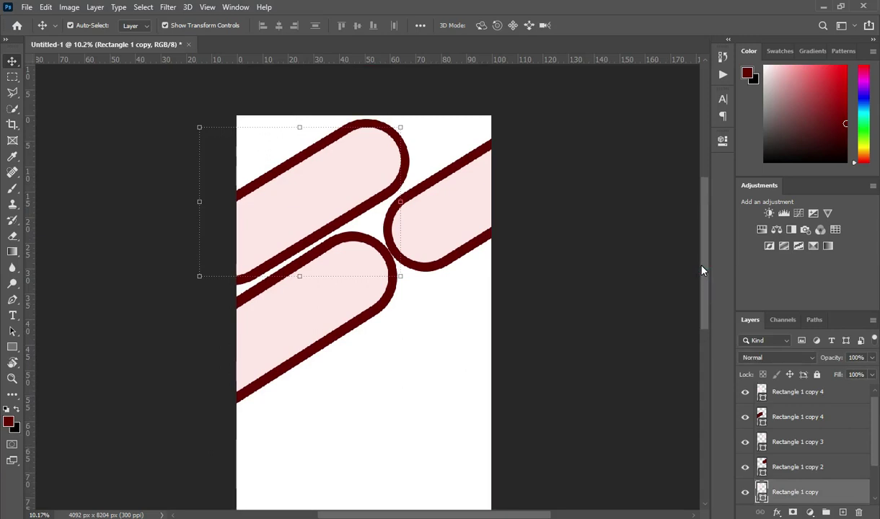
left_click(575, 177)
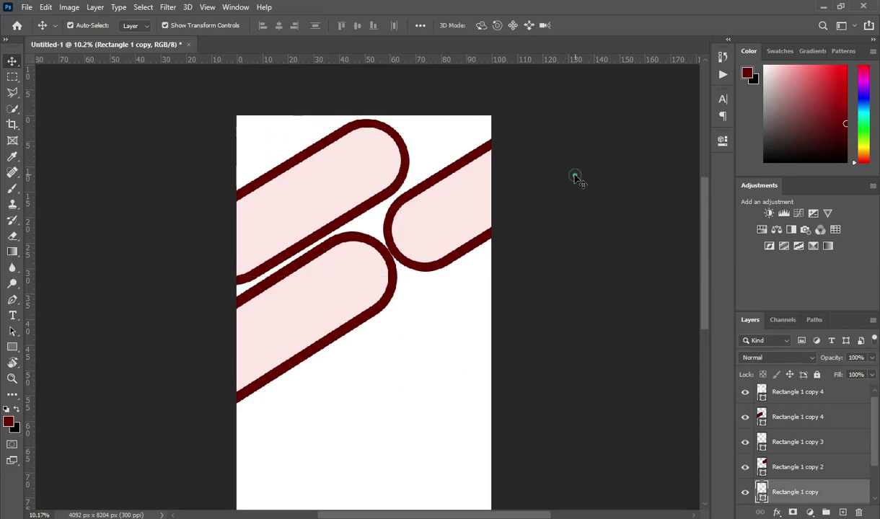
scroll(401, 255, "down", 2)
scroll(390, 249, "up", 1)
scroll(383, 239, "down", 1)
scroll(375, 224, "up", 1)
scroll(370, 226, "down", 1)
scroll(368, 186, "up", 2)
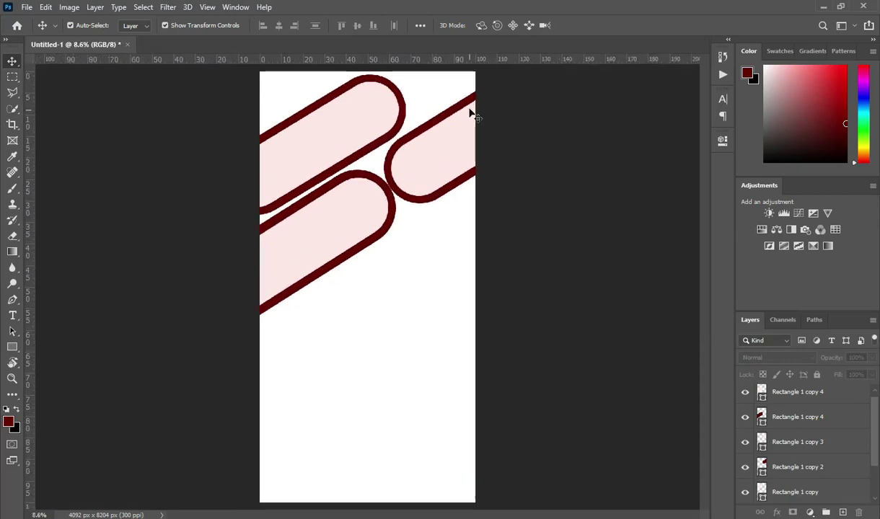
scroll(310, 115, "up", 2)
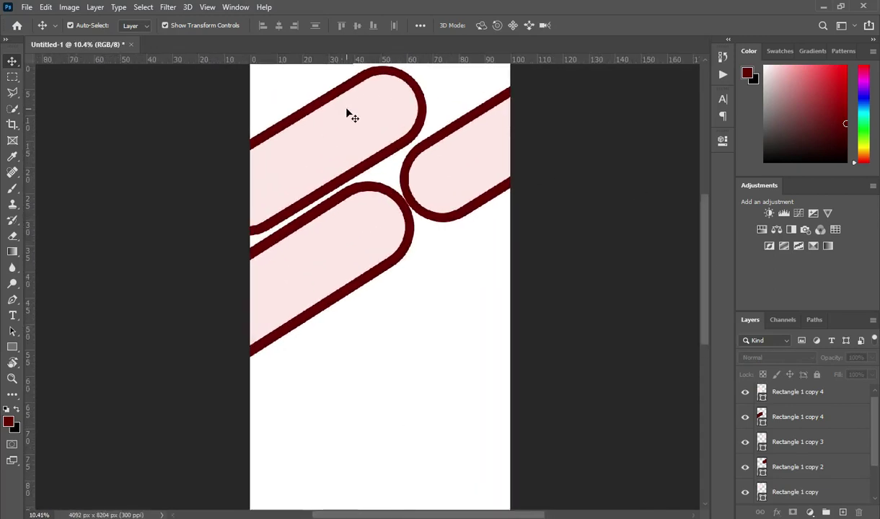
left_click_drag(705, 245, 689, 210)
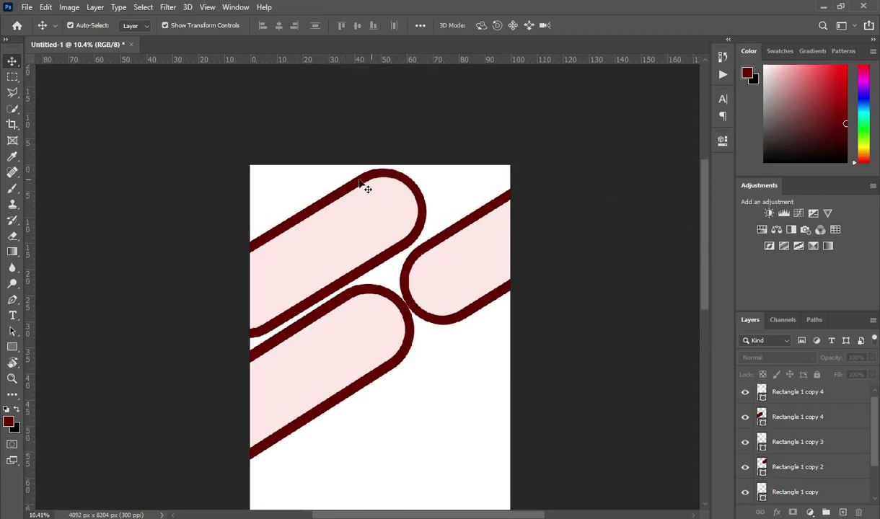
- Group all the pill layers, from Rectangle 1 up to the topmost Rectangle 1 copy 4
scroll(814, 470, "down", 2)
left_click(792, 469)
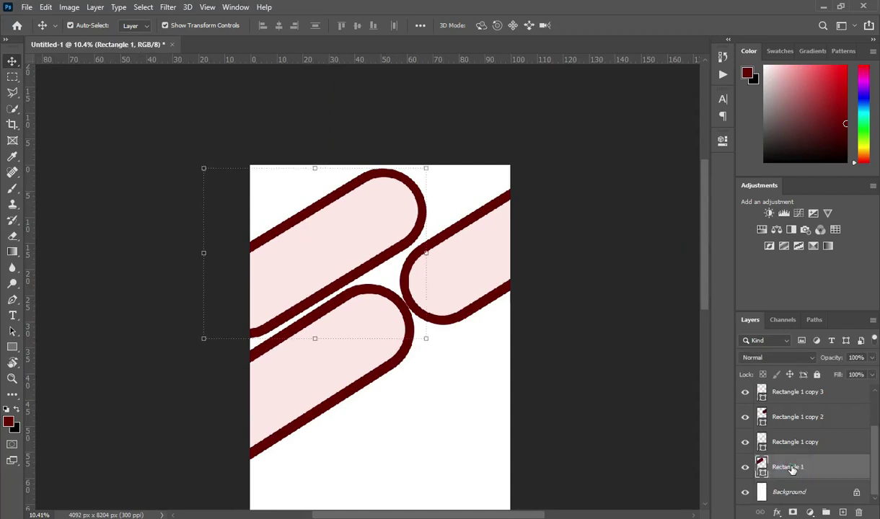
scroll(792, 414, "up", 2)
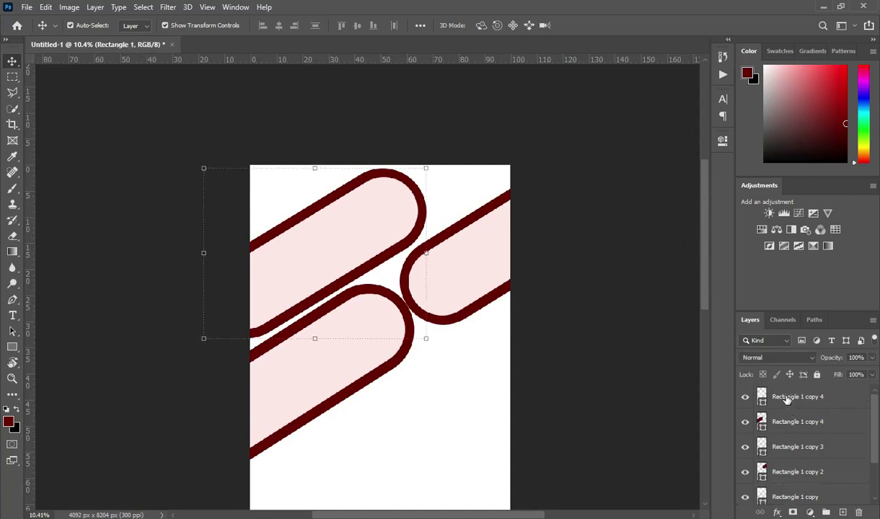
left_click(786, 399, "shift")
key("ctrl+g")
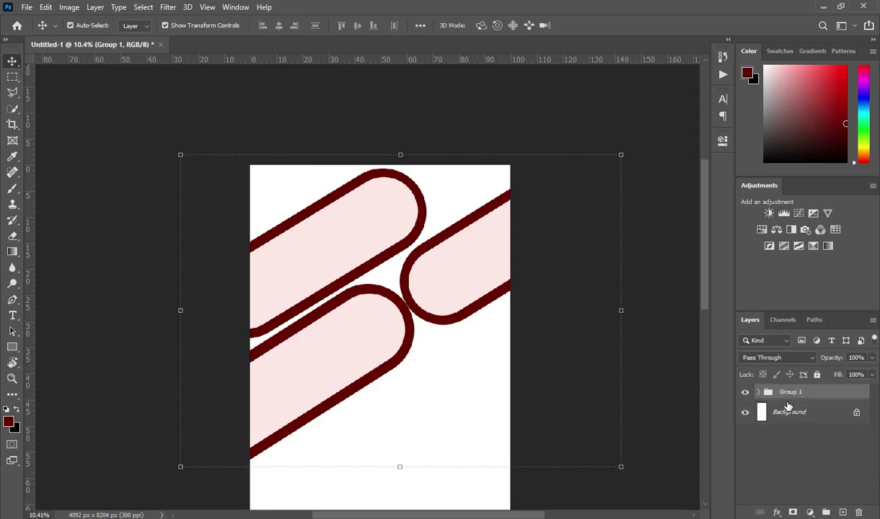
- Draw a dark red rectangle about 2240 × 1738 px over the canvas's upper left corner, between the Background and the pill group
left_click(790, 414)
left_click(12, 347)
left_click_drag(230, 147, 372, 257)
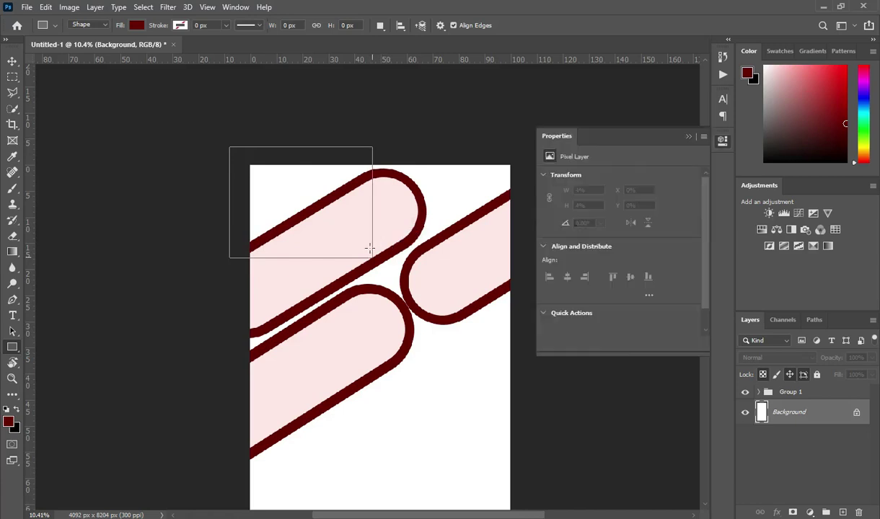
left_click(13, 61)
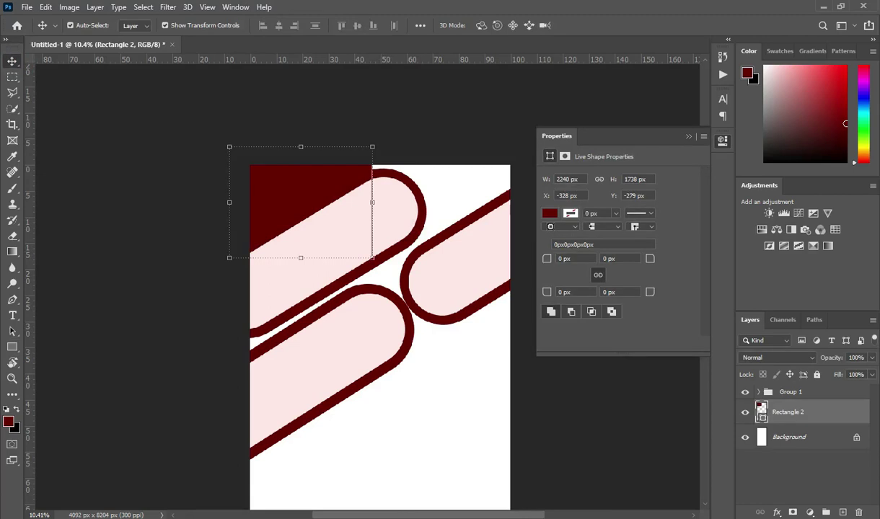
- Switch to the Notepad text notes and copy the hex colour code d88106
left_click(570, 517)
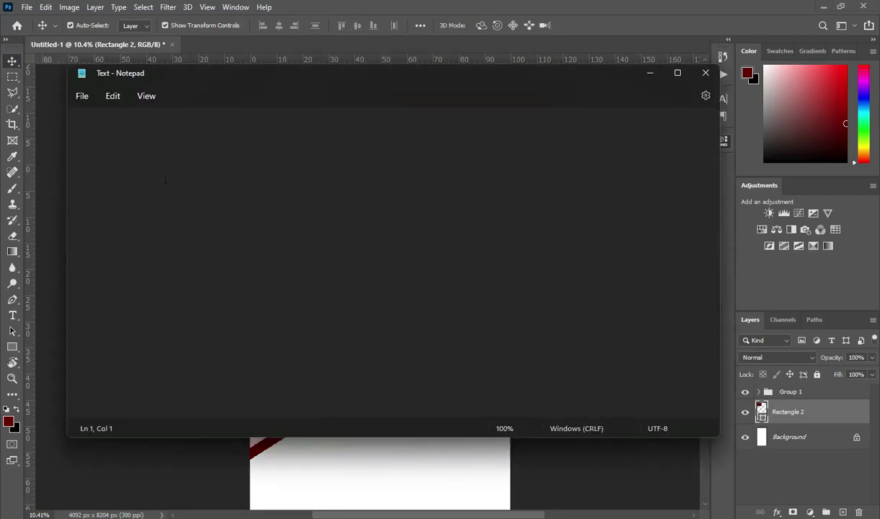
key("ctrl+v")
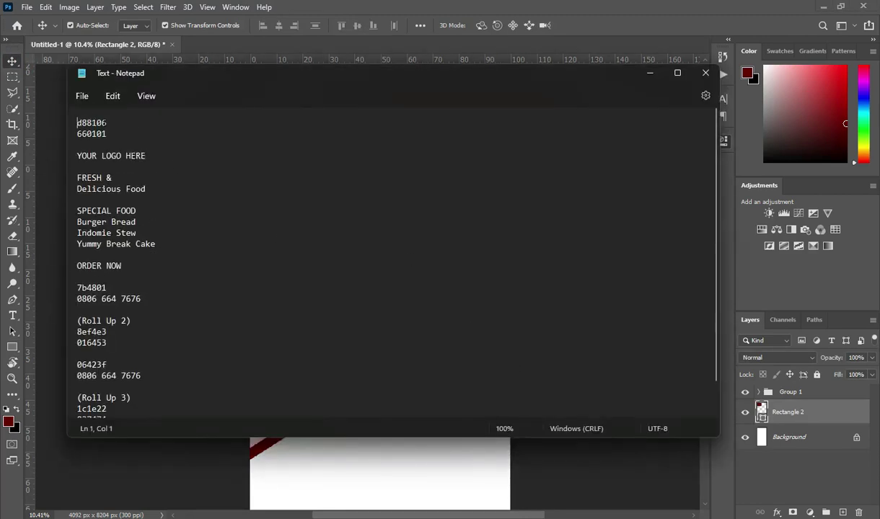
left_click_drag(75, 122, 113, 128)
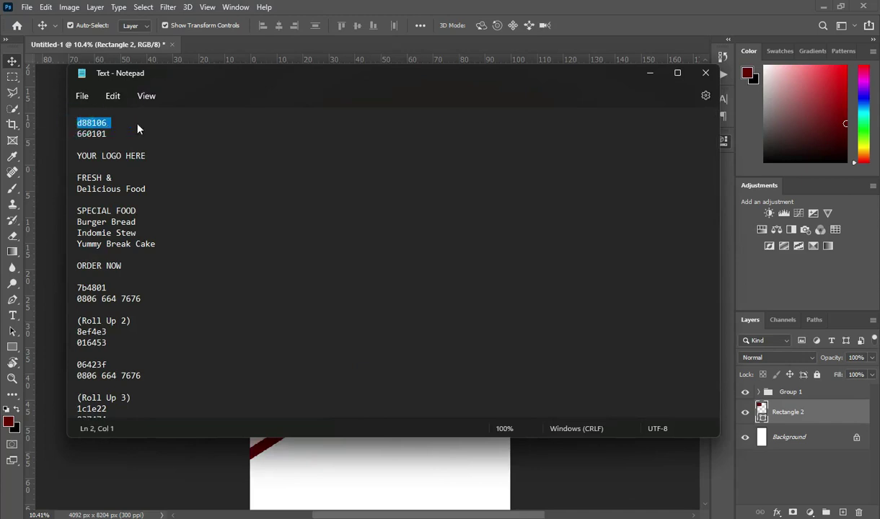
key("ctrl+c")
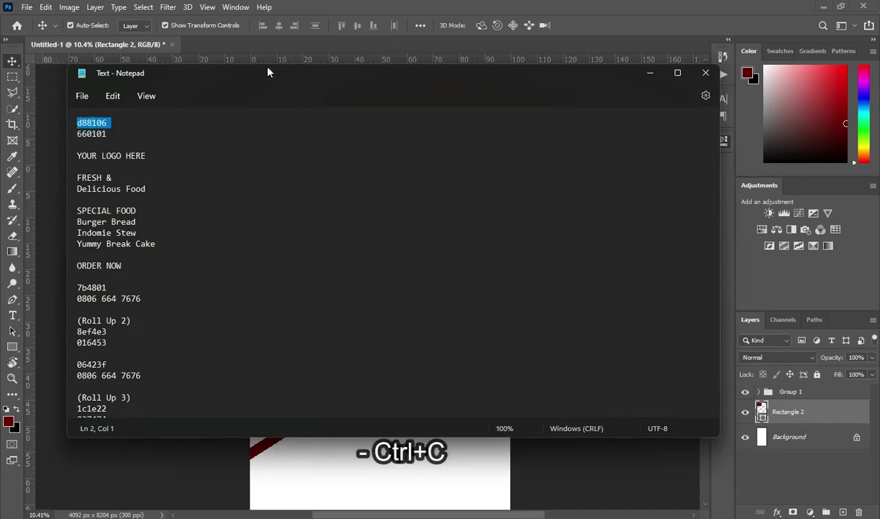
left_click(647, 72)
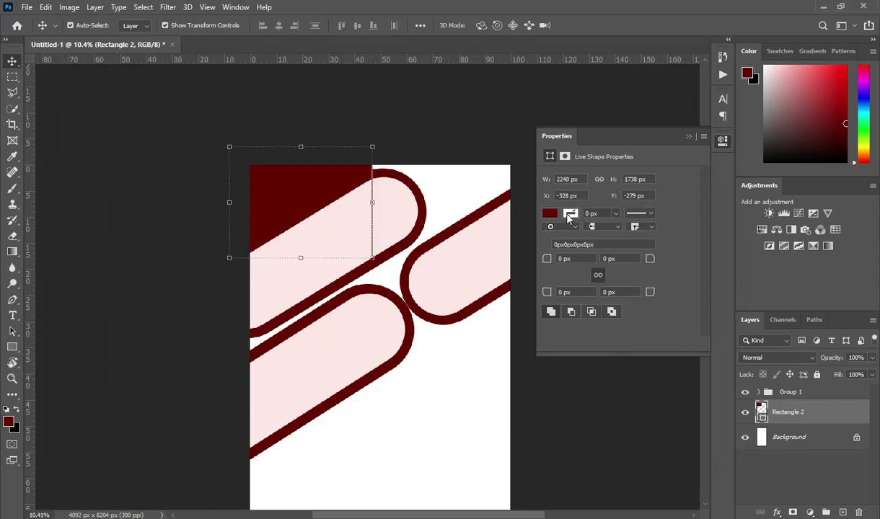
- Fill the upper-left corner rectangle with orange, brightening d88106 to f09411, and copy the new hex code
left_click(569, 215)
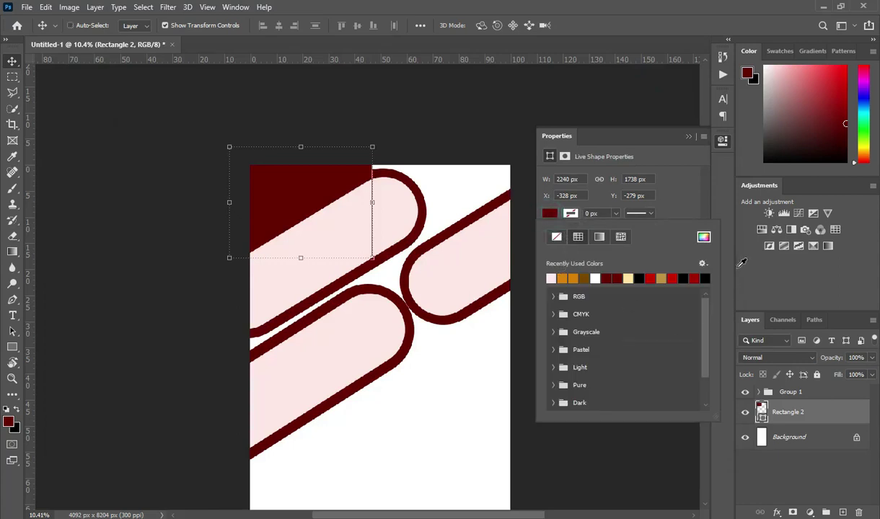
left_click(703, 238)
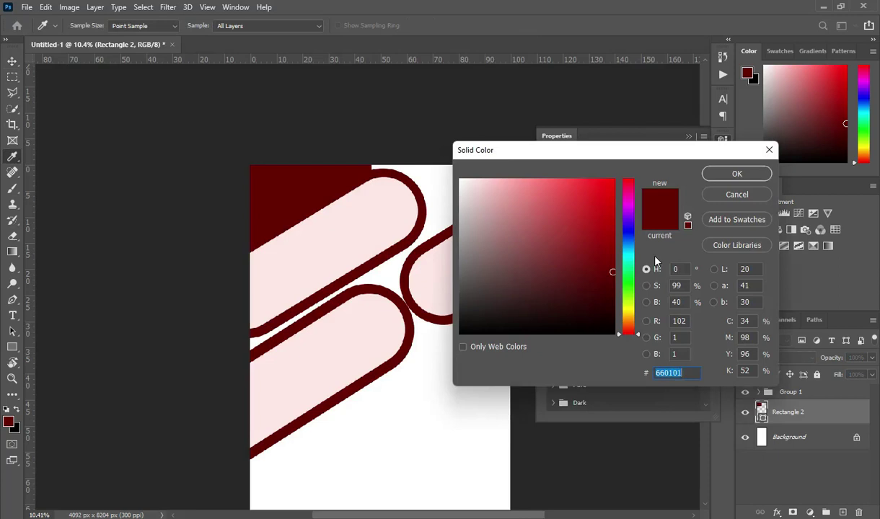
key("ctrl+v")
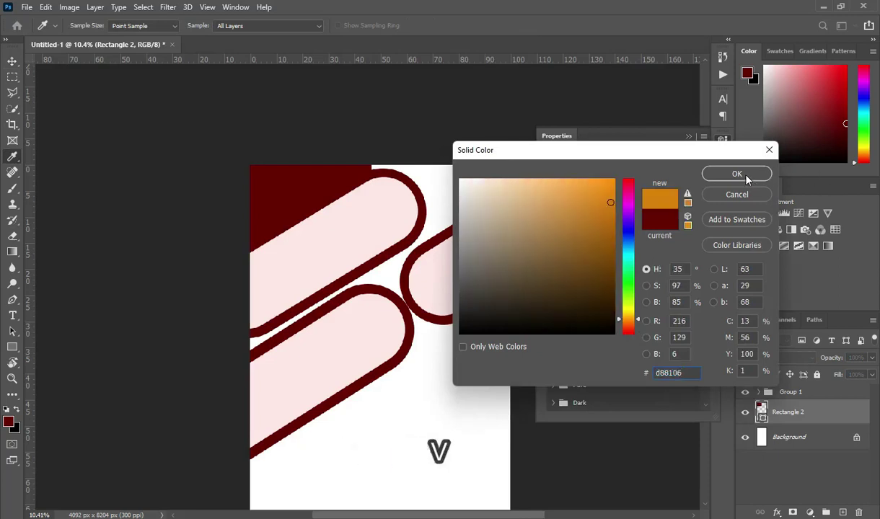
left_click_drag(606, 204, 604, 187)
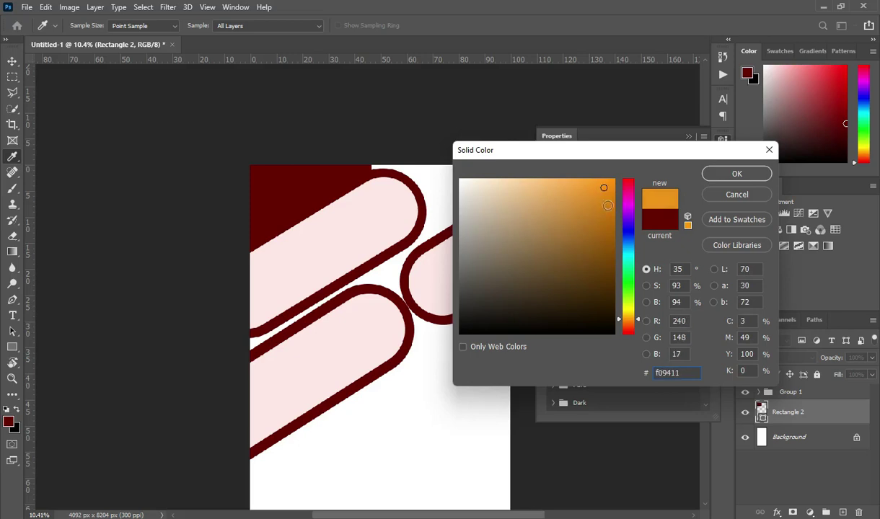
left_click(688, 372)
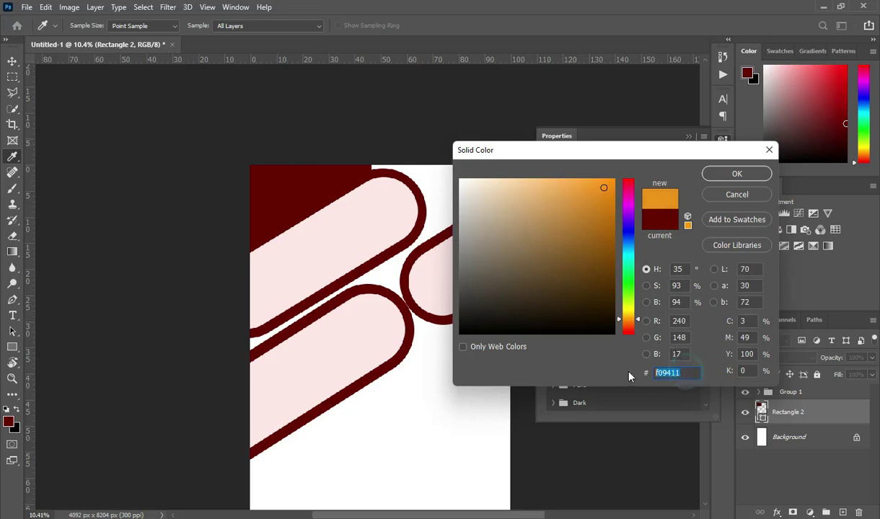
left_click(736, 173)
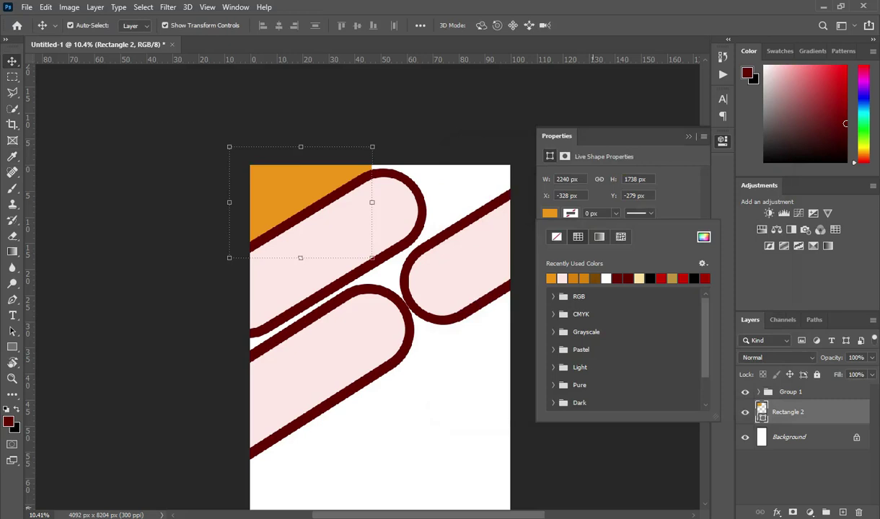
- In the Notepad notes, replace the colour code d88106 with f09411 on its own line and copy the code 660101
key("alt+Tab")
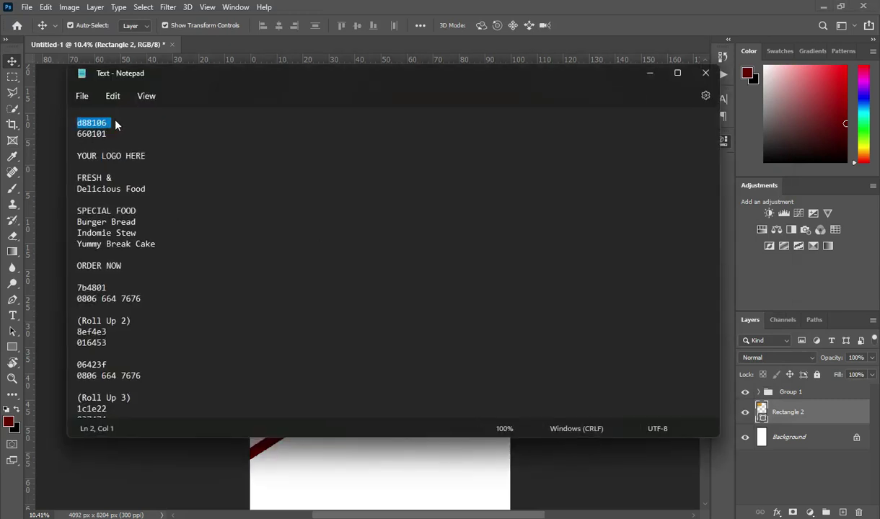
key("ctrl+v")
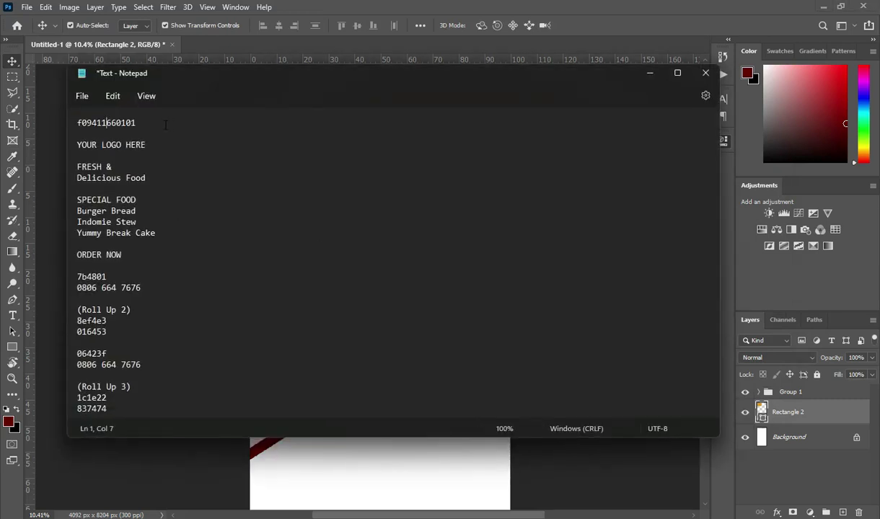
key("Return")
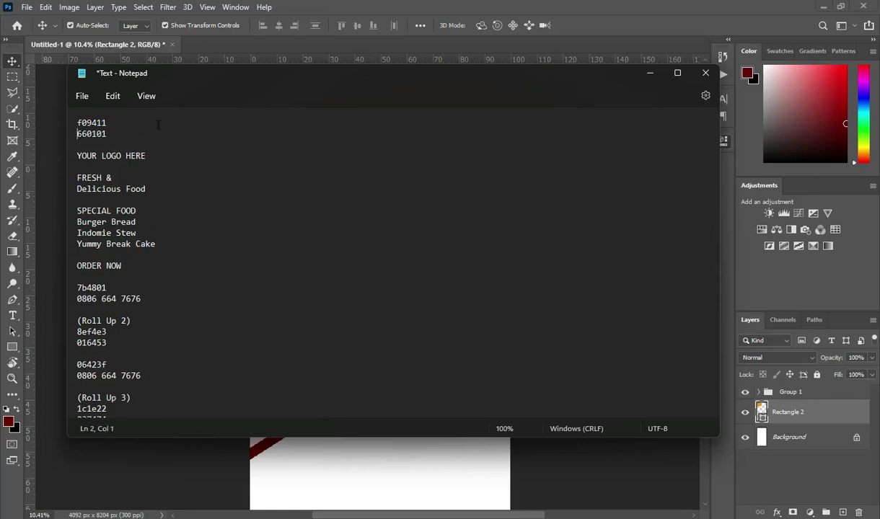
double_click(111, 134)
key("ctrl+c")
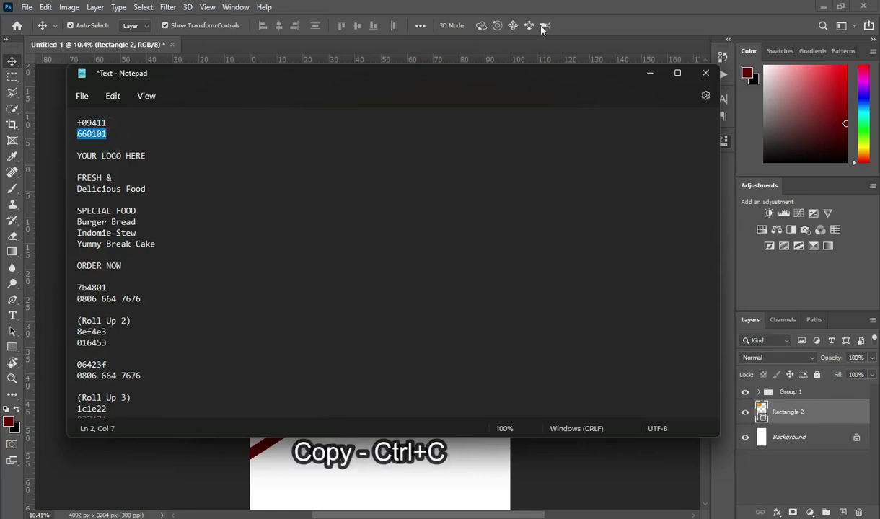
left_click(650, 74)
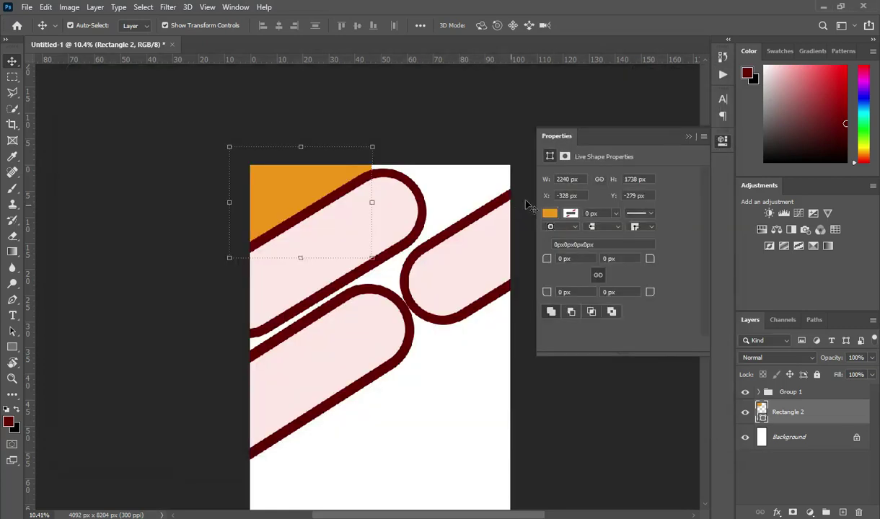
- Draw a dark red rectangle about 2489 × 1037 px over the canvas's upper right corner
left_click(689, 137)
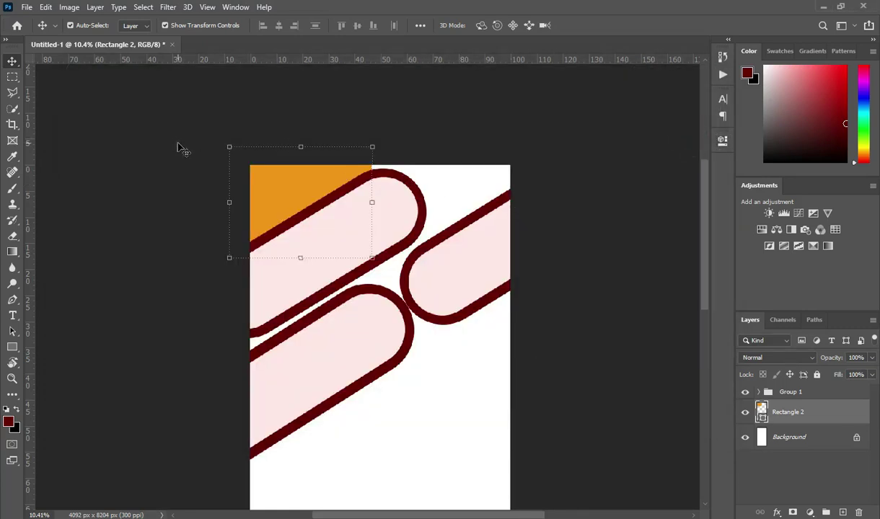
left_click(62, 344)
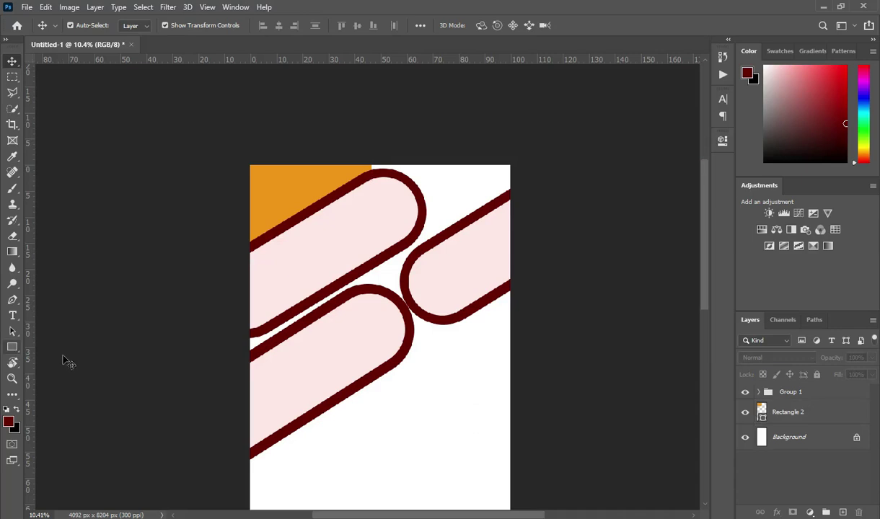
left_click(808, 408)
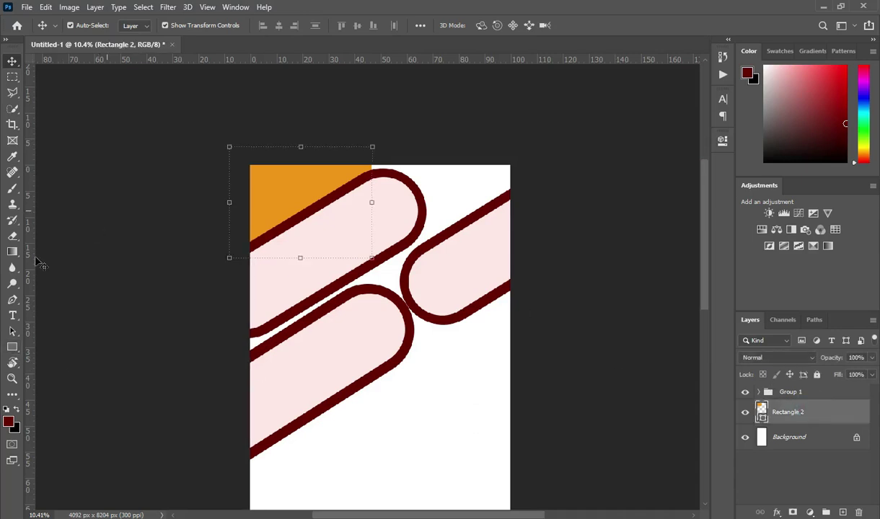
left_click(12, 346)
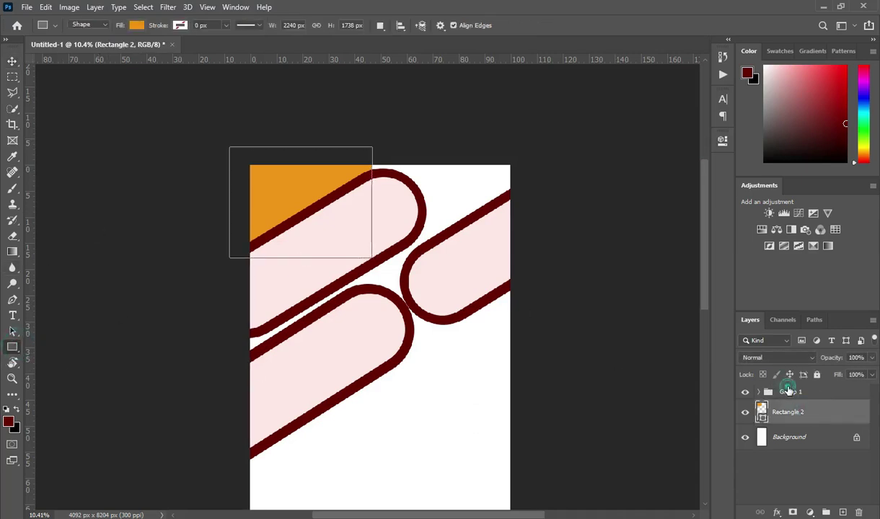
left_click(789, 390)
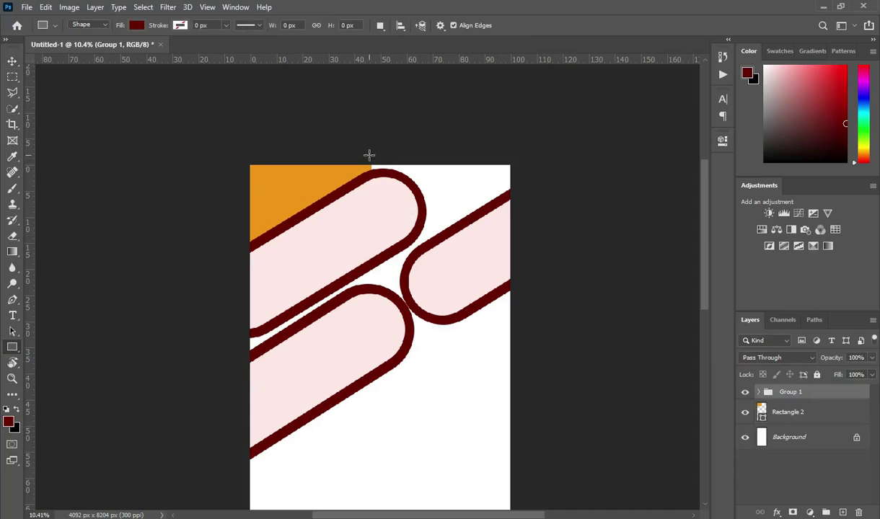
left_click_drag(372, 154, 531, 221)
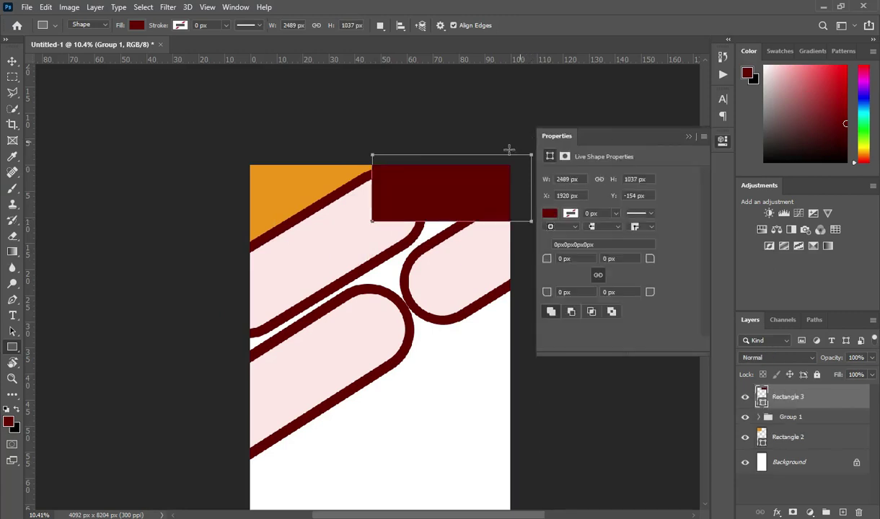
- Move the Rectangle 3 layer beneath Group 1 and enlarge it proportionally to about 108.5%, extending its left edge behind the topmost pill
left_click(12, 61)
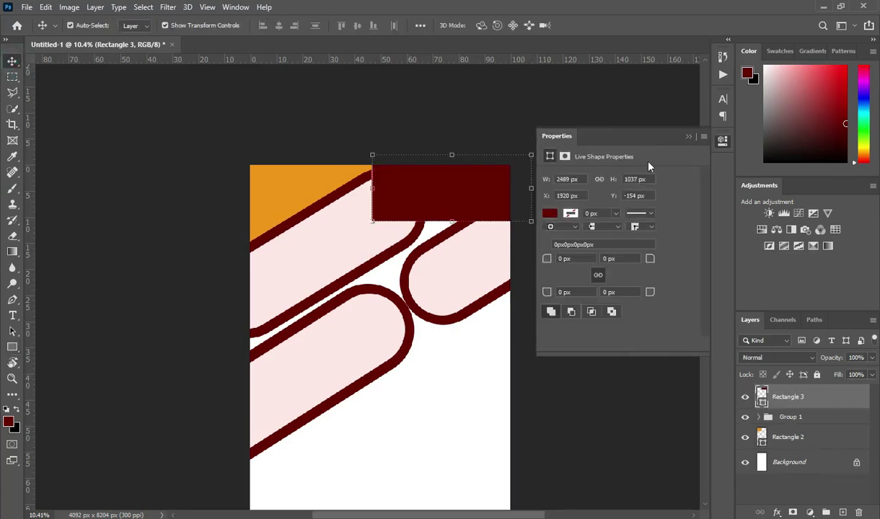
left_click(689, 137)
left_click_drag(788, 397, 805, 426)
mouse_move(373, 187)
left_mouse_down()
mouse_move(346, 188)
mouse_move(359, 189)
left_mouse_up()
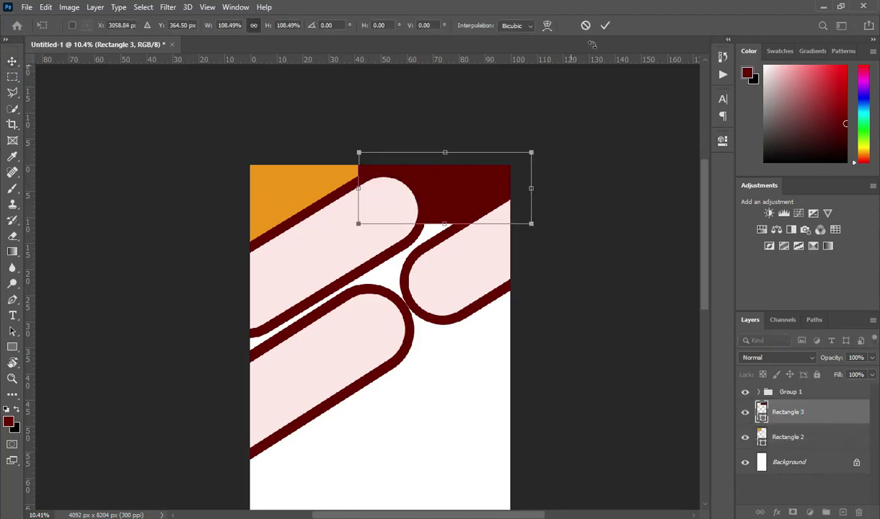
left_click(604, 26)
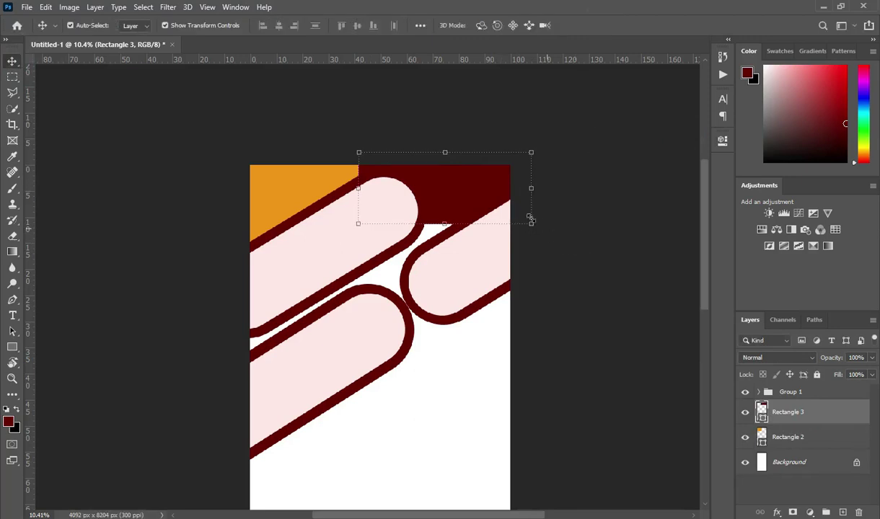
- Shift the dark red corner rectangle slightly right and down behind the topmost pill, then deselect it
left_click(590, 146)
scroll(433, 182, "up", 1)
scroll(433, 182, "down", 1)
scroll(434, 183, "up", 1)
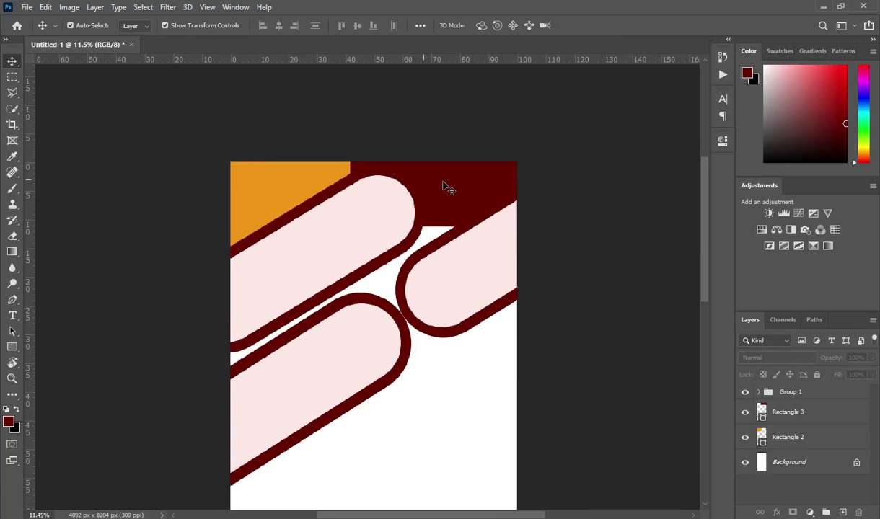
left_click_drag(433, 183, 451, 187)
left_click(577, 147)
- Load the outline of the topmost pill's Rectangle 1 layer as a selection and expand it by 15 pixels
scroll(450, 206, "up", 3)
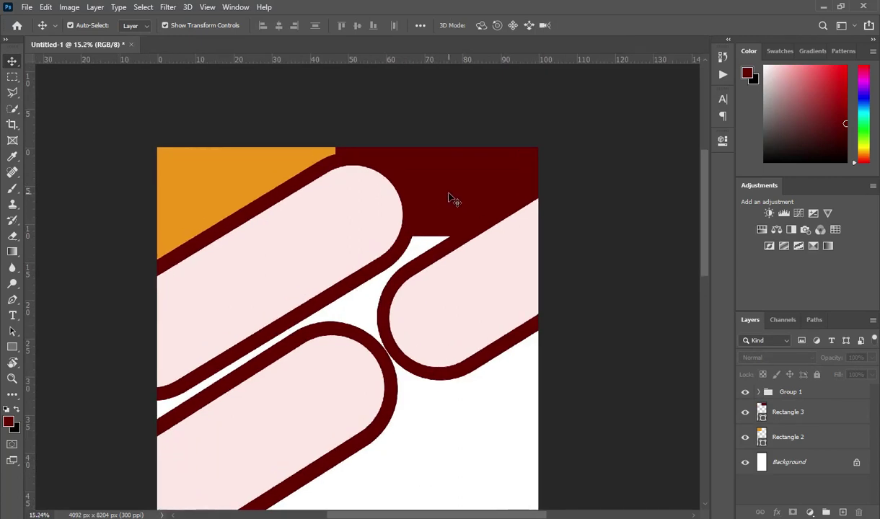
scroll(404, 216, "down", 3)
left_click(334, 184)
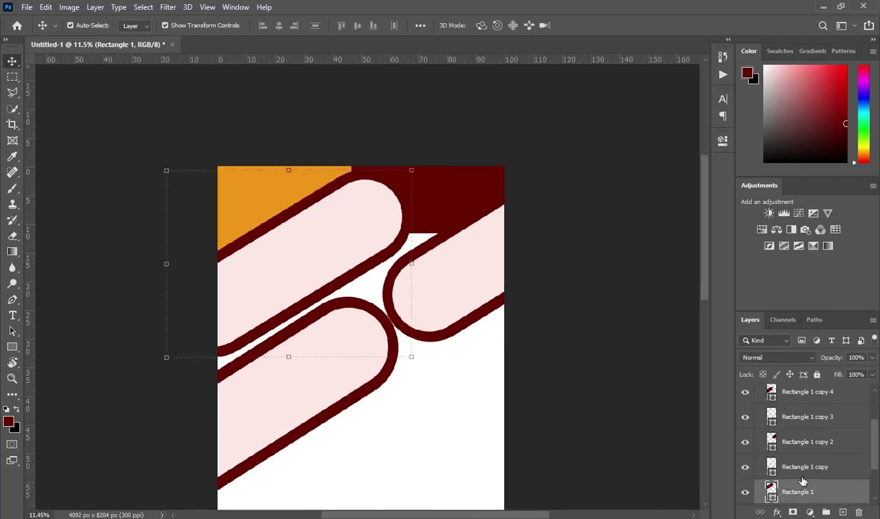
scroll(793, 482, "down", 1)
scroll(771, 482, "down", 1)
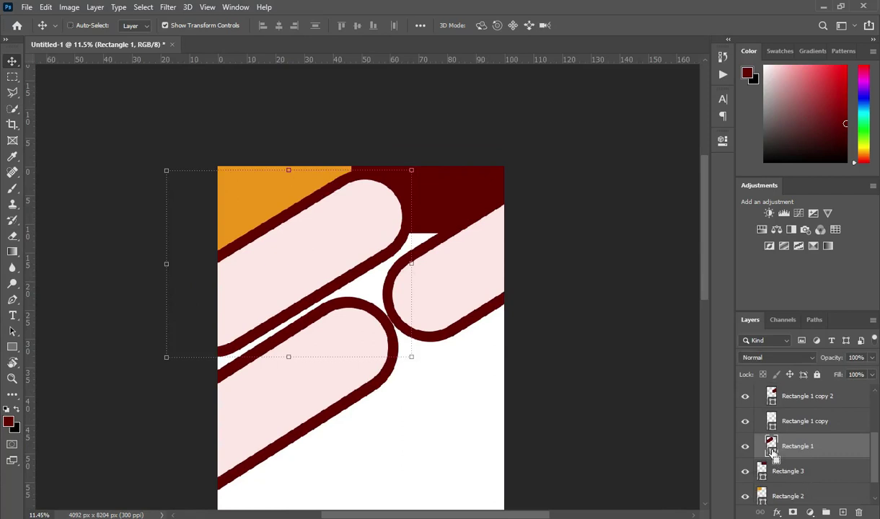
left_click(772, 447, "ctrl")
left_click(143, 7)
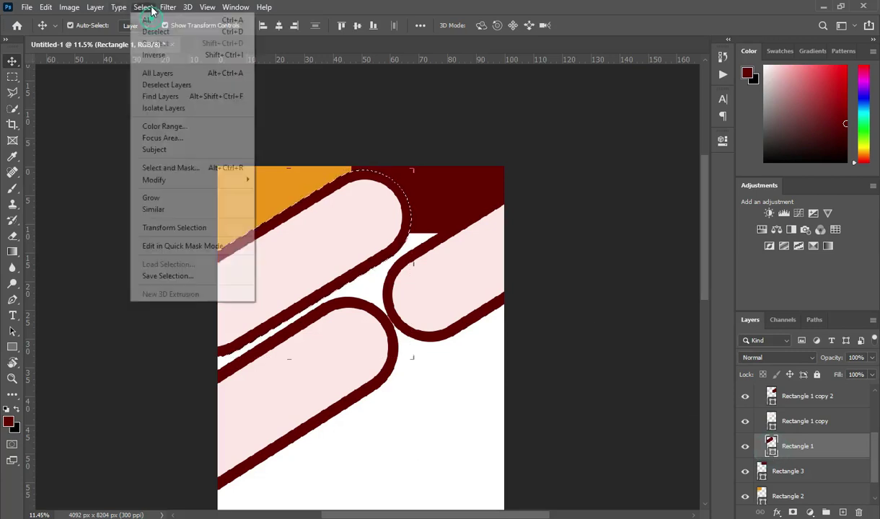
mouse_move(174, 180)
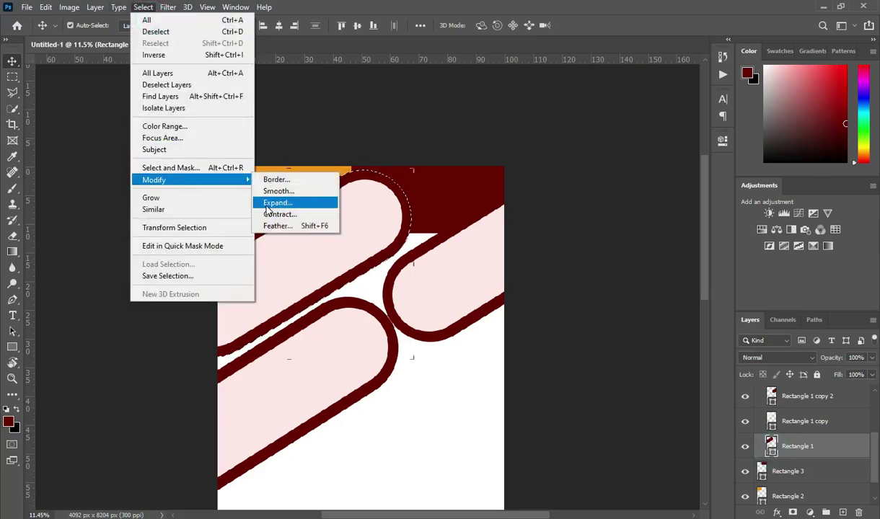
left_click(278, 198)
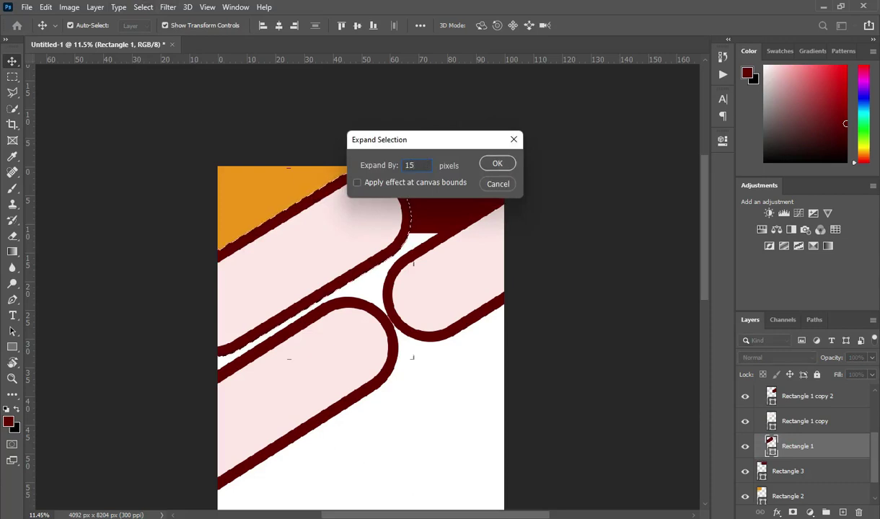
type("15")
left_click(498, 166)
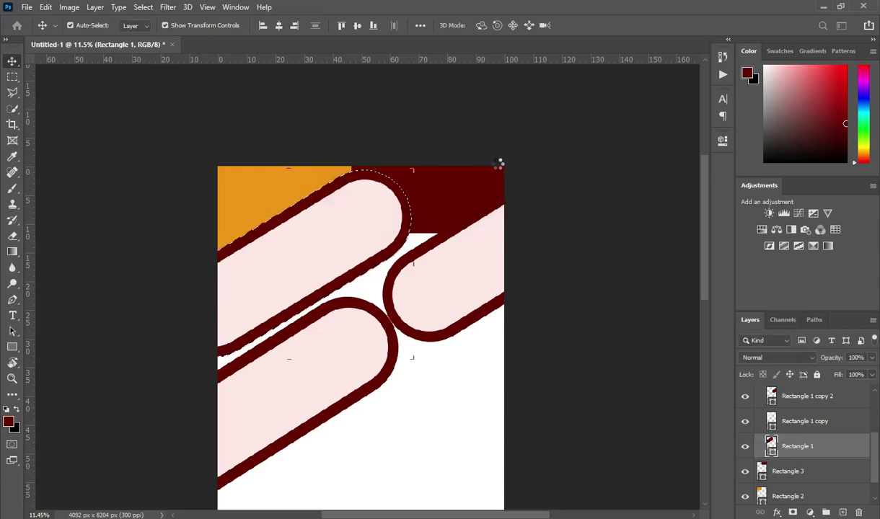
- Rasterize the dark red Rectangle 3 layer, erase its part inside the expanded selection around the topmost pill's rounded end, and deselect
left_click(13, 236)
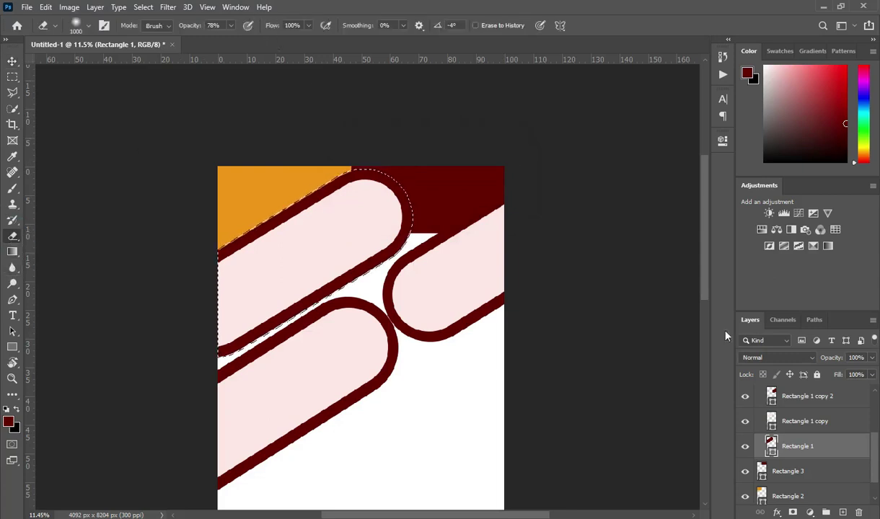
left_click(787, 470)
right_click(787, 469)
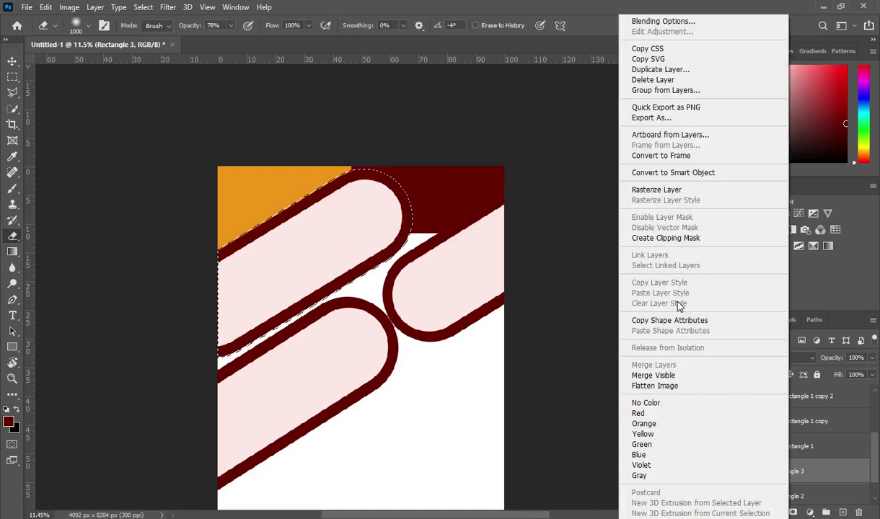
left_click(656, 189)
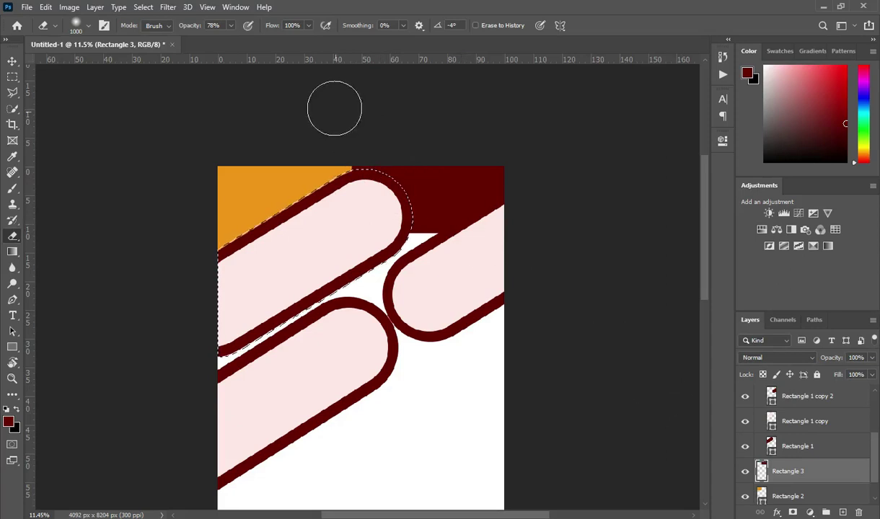
mouse_move(352, 162)
left_mouse_down()
mouse_move(396, 180)
mouse_move(406, 219)
left_mouse_up()
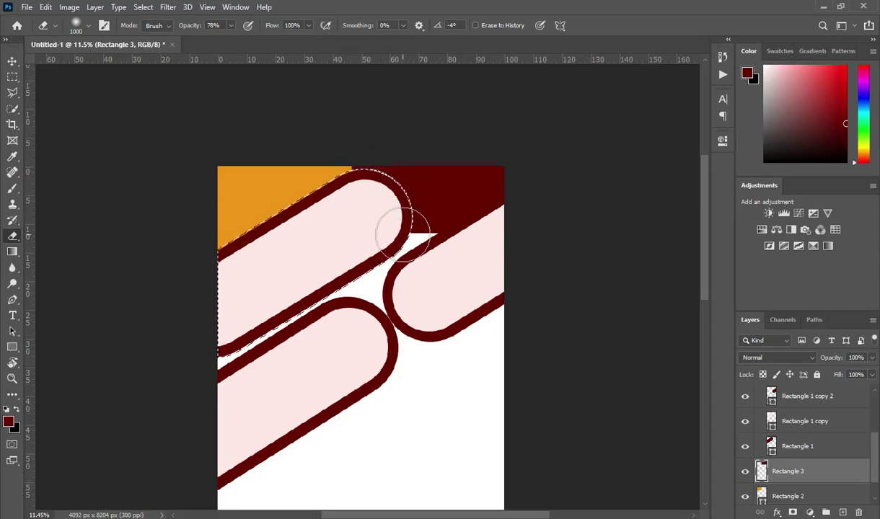
left_click_drag(395, 203, 404, 230)
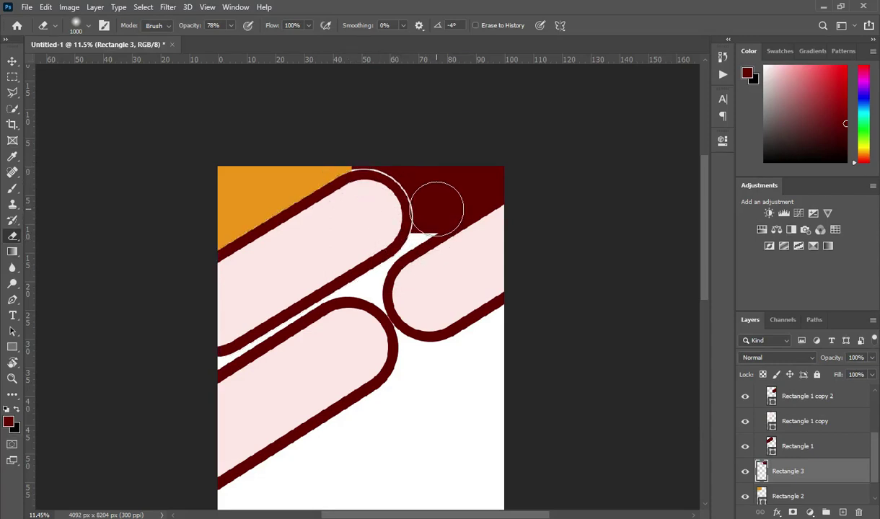
key("ctrl+d")
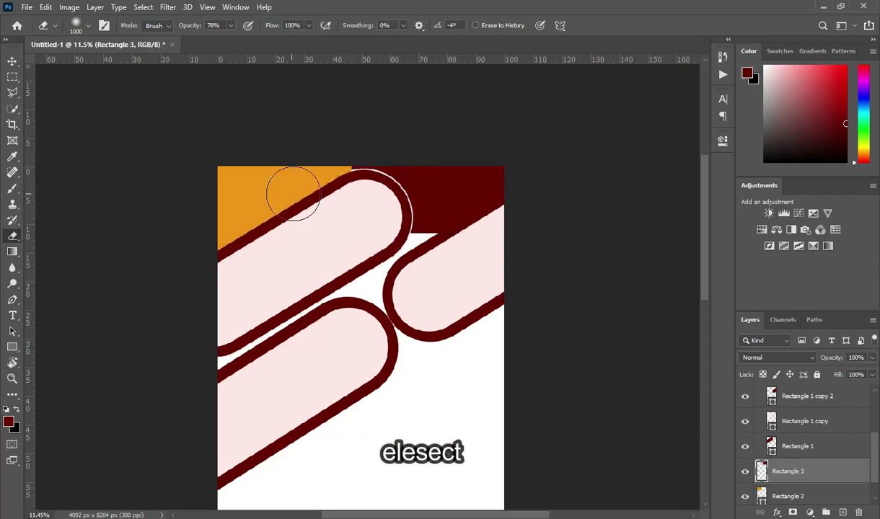
- Rasterize the orange Rectangle 2 layer in the canvas's upper left corner
left_click(249, 188, "ctrl")
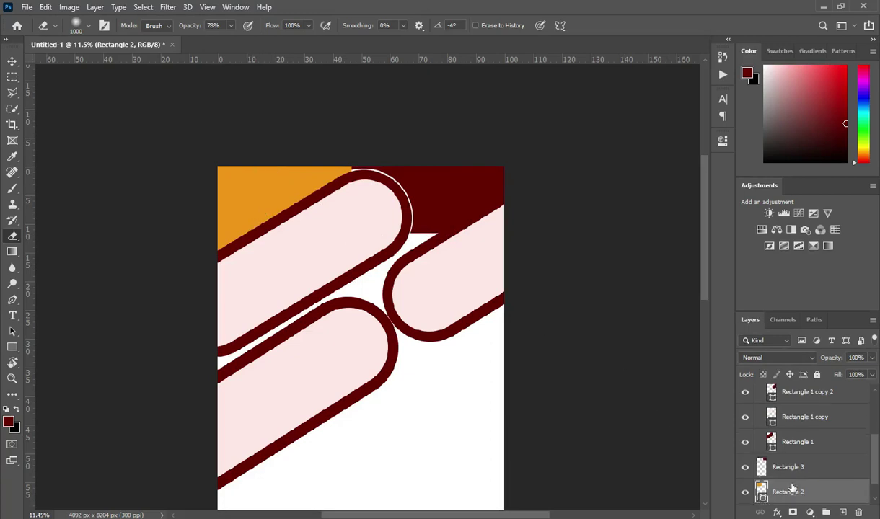
right_click(813, 495)
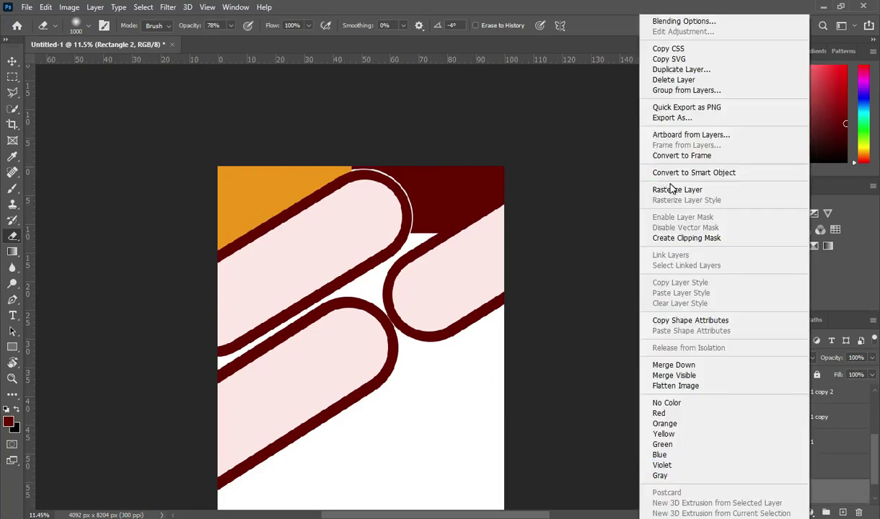
left_click(670, 189)
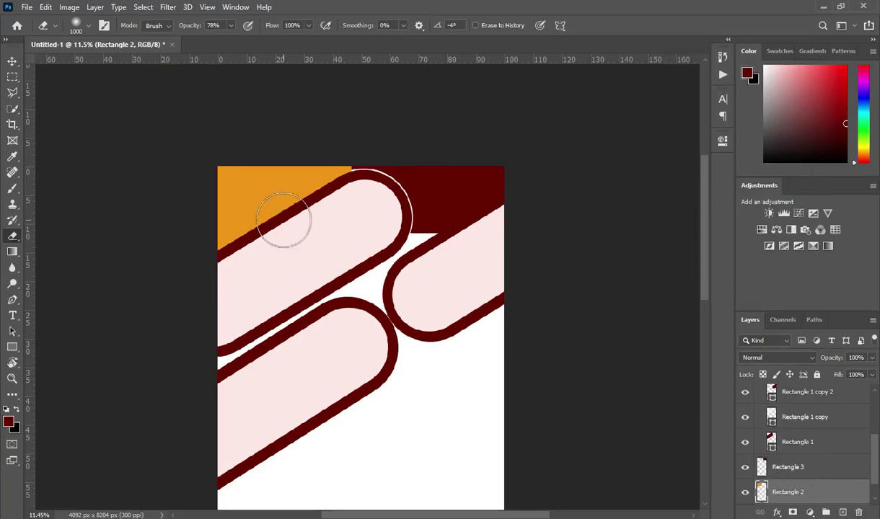
- Load the outline of the topmost pill's dark red Rectangle 1 layer as a selection and expand it by 15 pixels
left_click(302, 209, "ctrl")
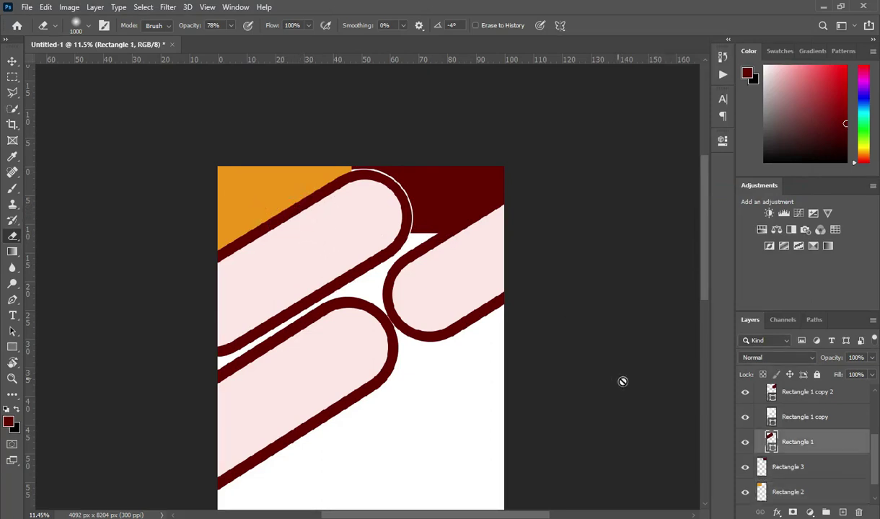
left_click(770, 442, "ctrl")
left_click(137, 9)
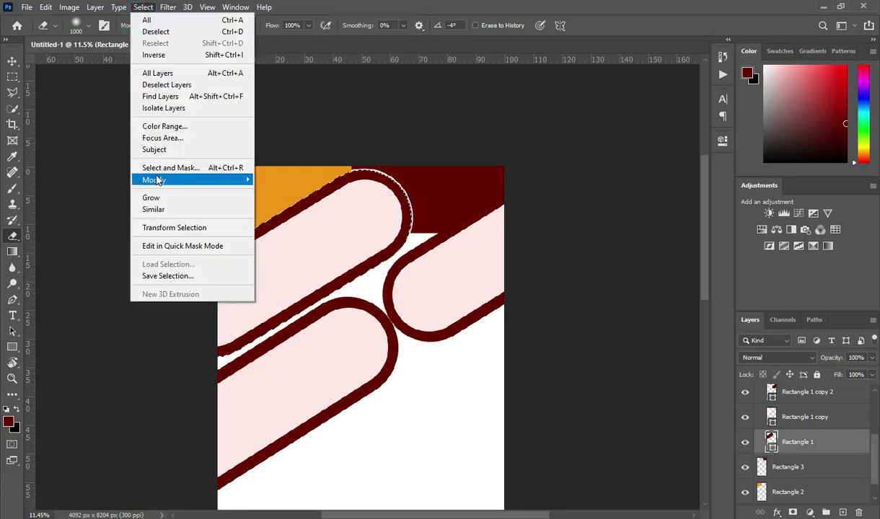
mouse_move(209, 179)
left_click(283, 208)
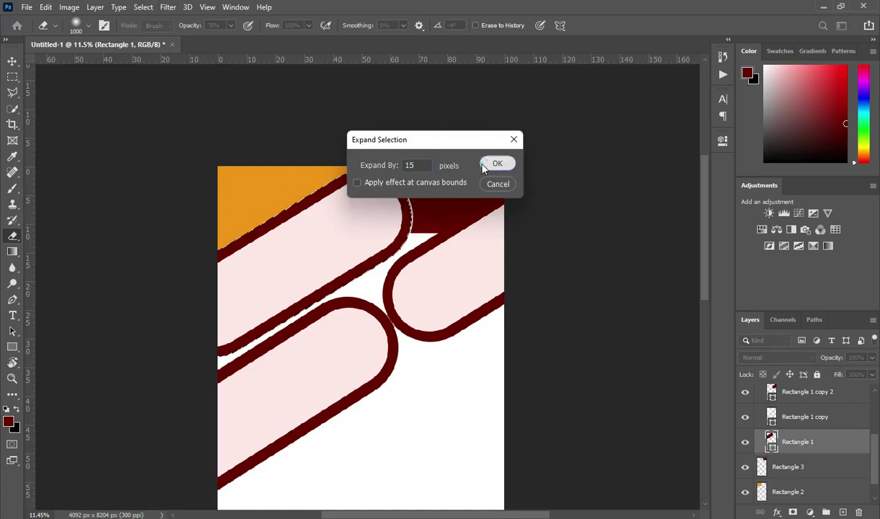
left_click(466, 161)
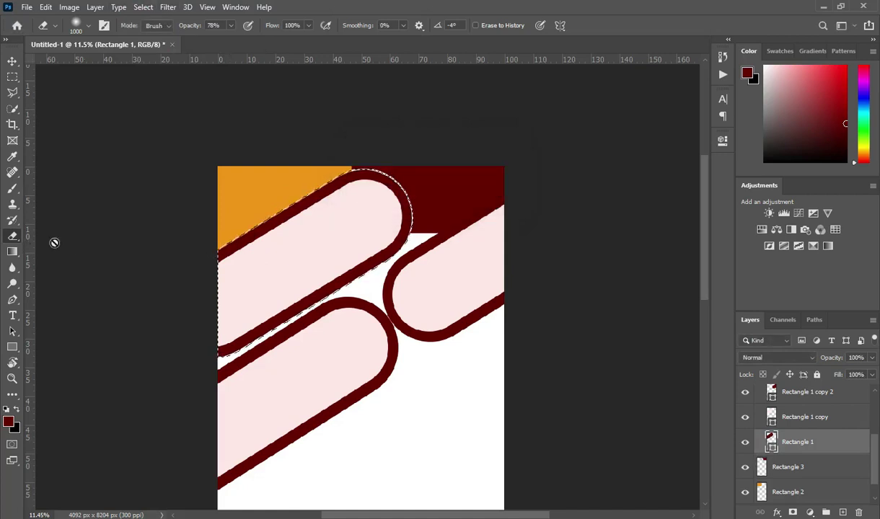
- Erase the orange Rectangle 2 layer inside the expanded selection along the topmost pill's upper edge, then deselect everything
left_click(799, 490)
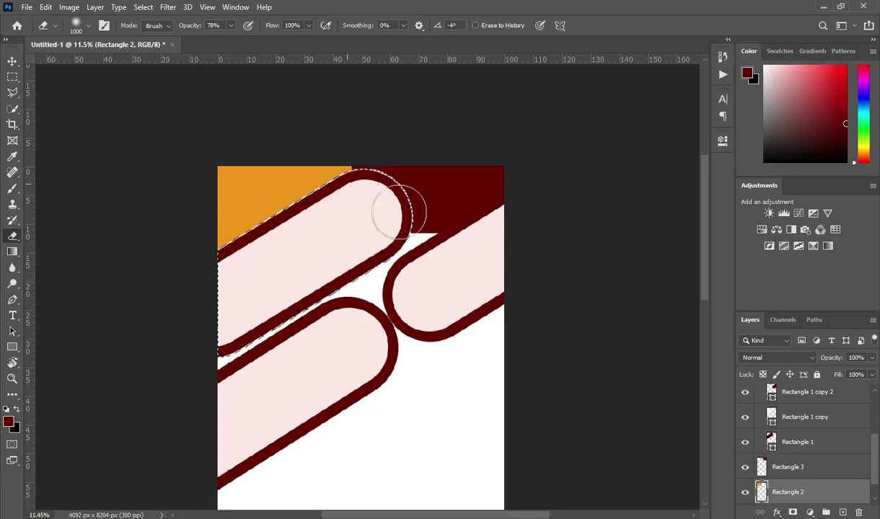
left_click(12, 61)
key("ctrl+d")
left_click(88, 152)
- Load the outline of the topmost pill's pale pink Rectangle 1 copy layer as a selection and expand it by 20 pixels
scroll(386, 182, "up", 1)
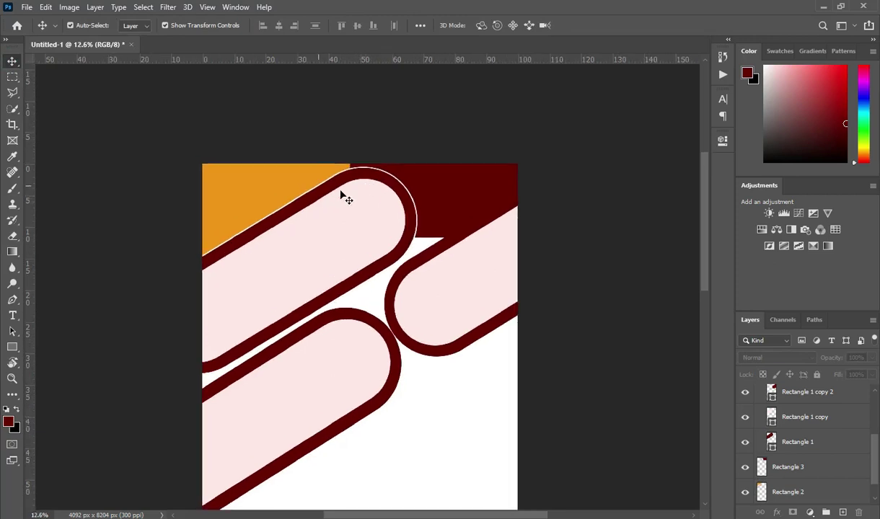
scroll(339, 192, "up", 2)
scroll(346, 185, "down", 2)
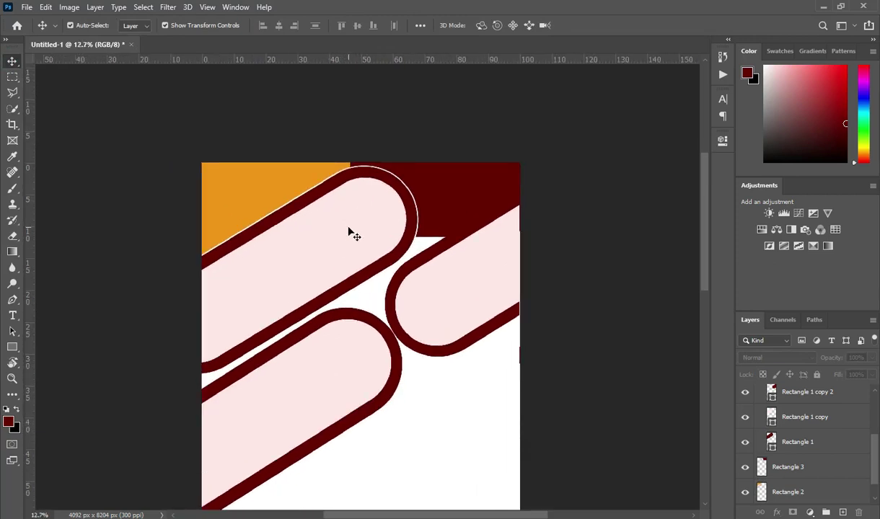
scroll(344, 216, "down", 1)
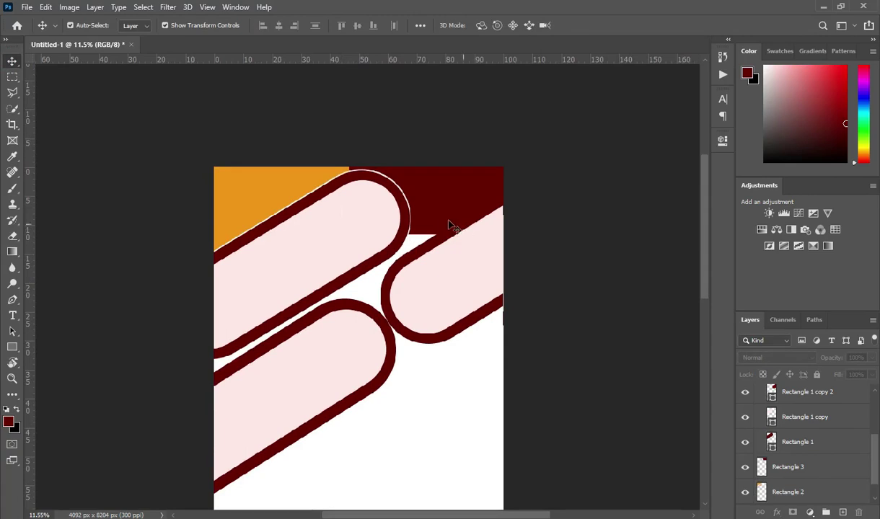
scroll(345, 211, "up", 1)
left_click(316, 230)
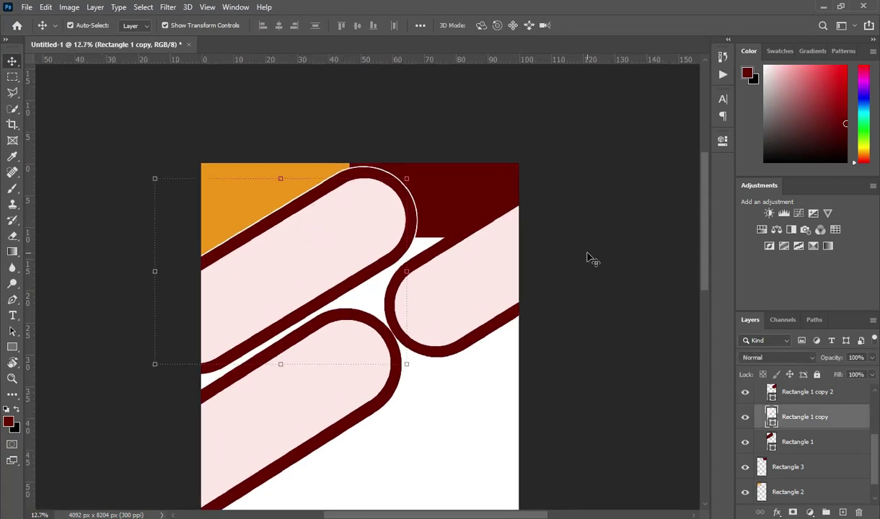
left_click(771, 418, "ctrl")
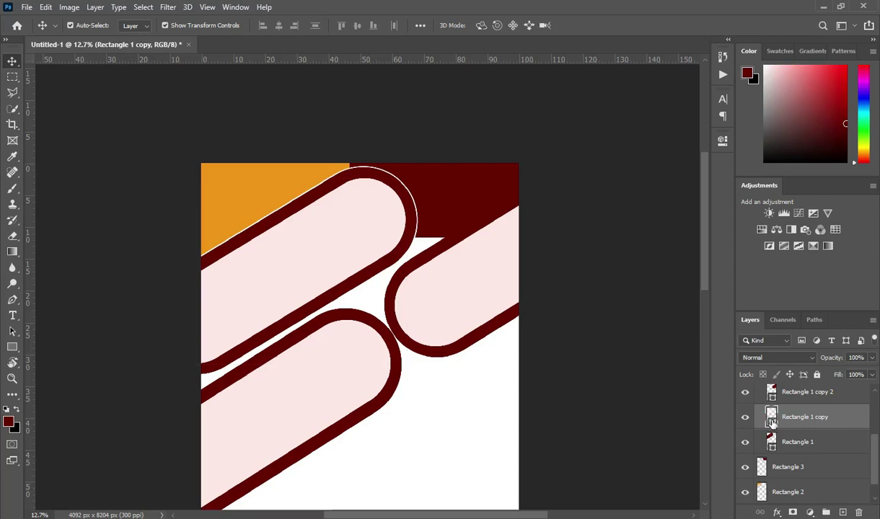
left_click(145, 8)
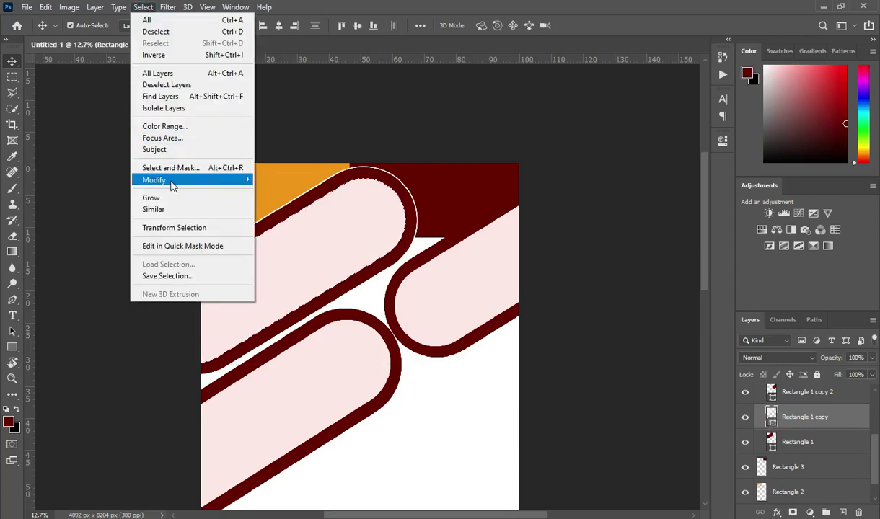
mouse_move(173, 180)
left_click(279, 204)
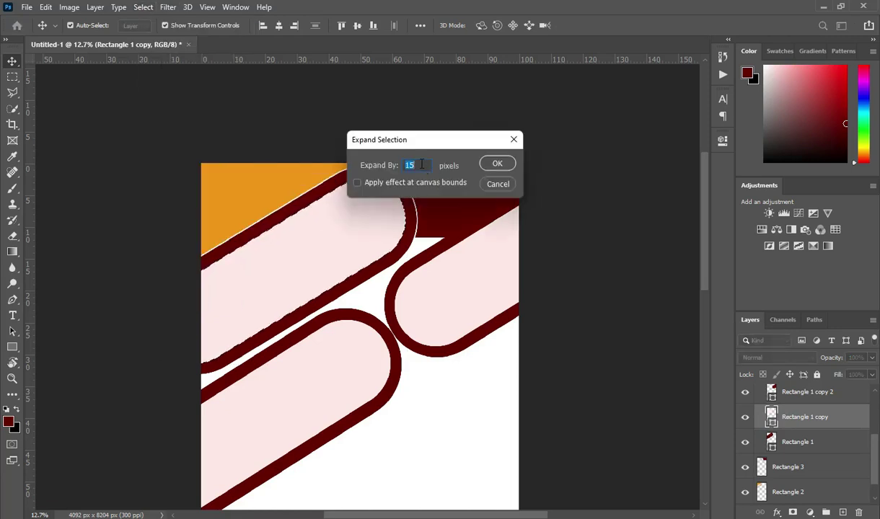
type("20")
left_click(499, 165)
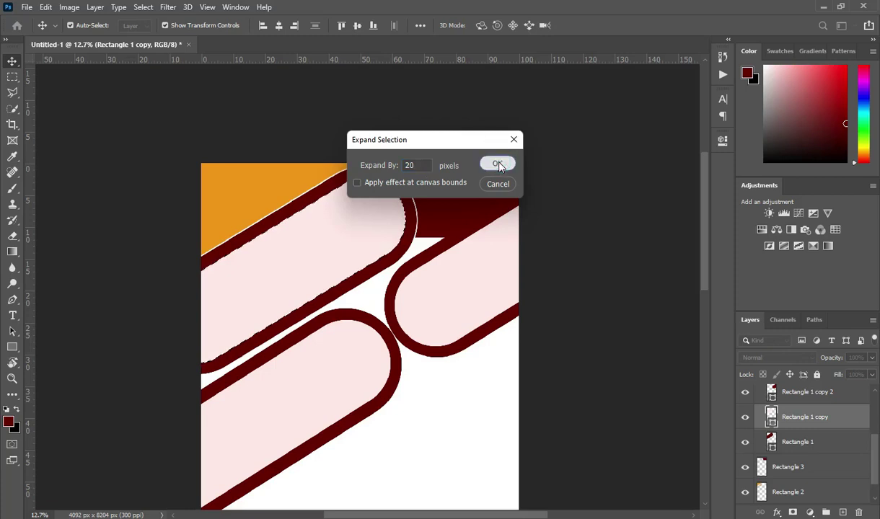
- Rasterize the dark red Rectangle 1 layer, erase its area inside the expanded selection to thin the topmost pill's frame, and deselect everything
left_click(13, 239)
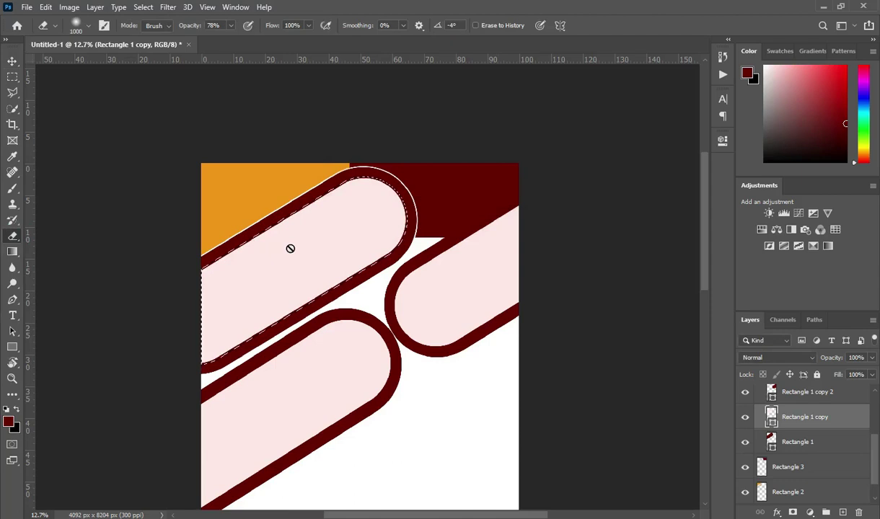
left_click(793, 442)
right_click(794, 442)
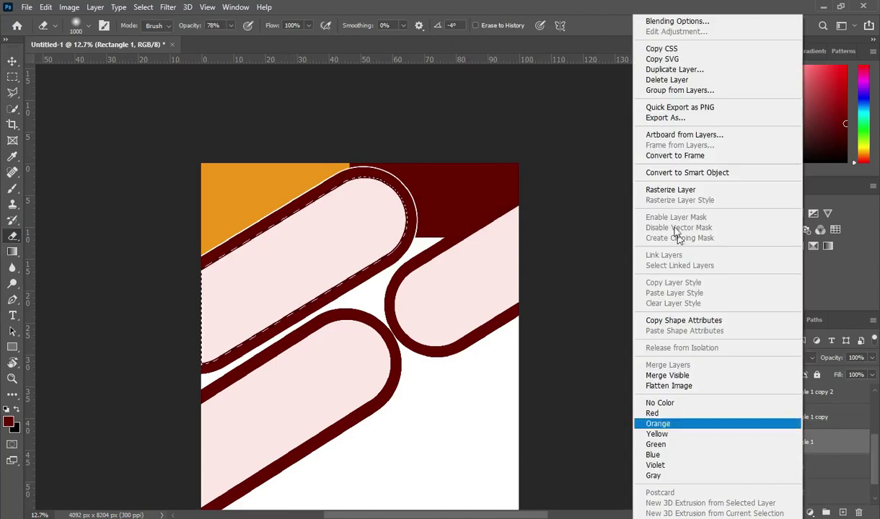
left_click(669, 191)
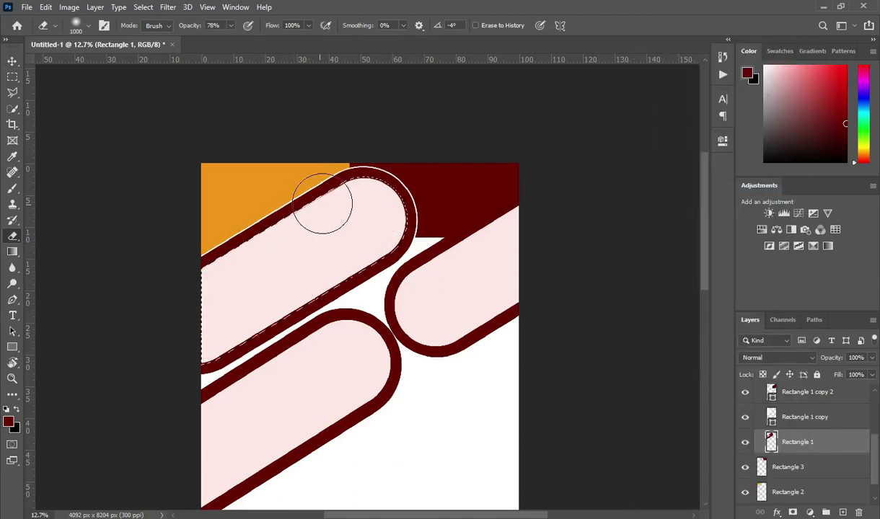
mouse_move(358, 191)
left_mouse_down()
mouse_move(401, 219)
mouse_move(398, 241)
left_mouse_up()
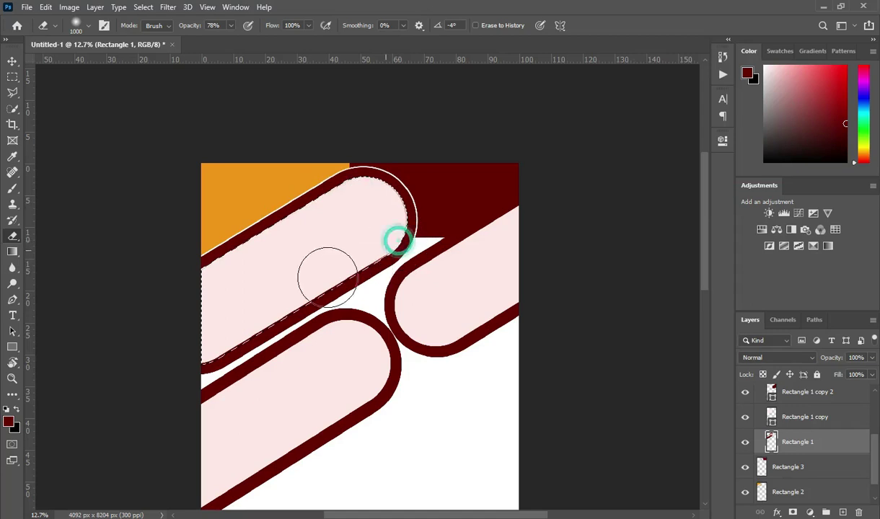
left_click(327, 277)
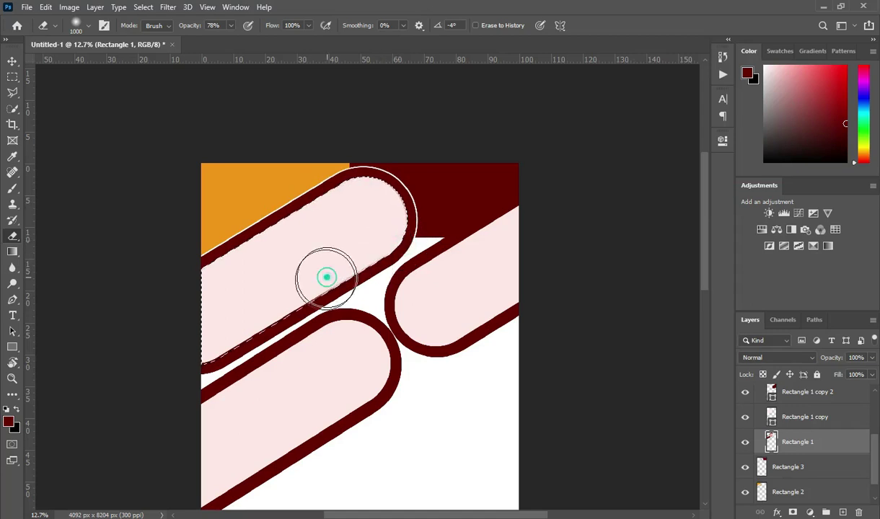
left_click(177, 366)
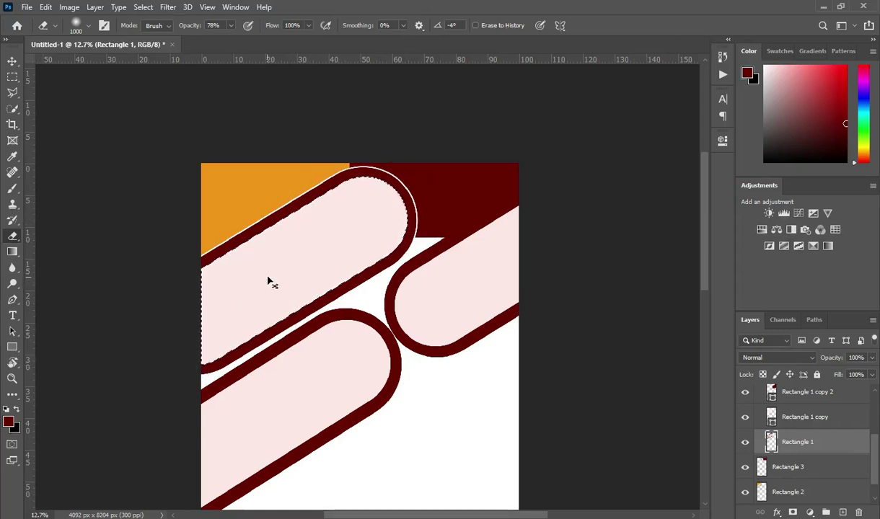
key("ctrl+d")
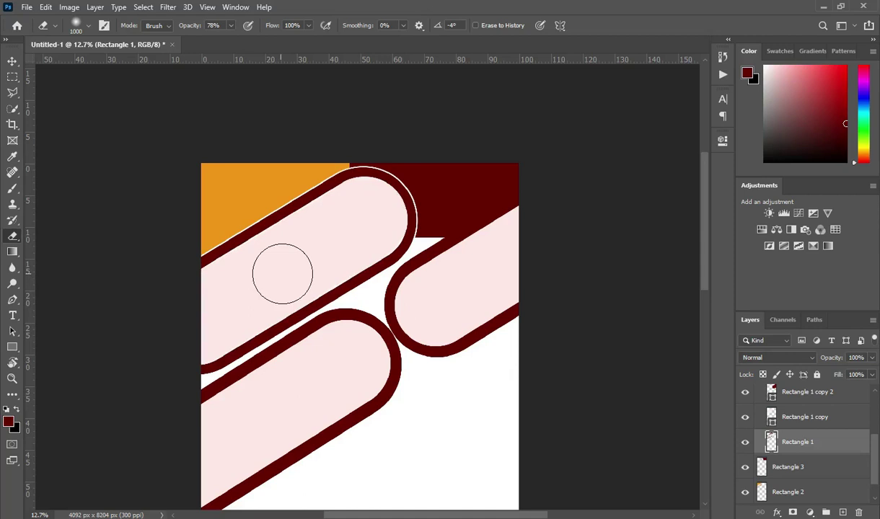
left_click(13, 61)
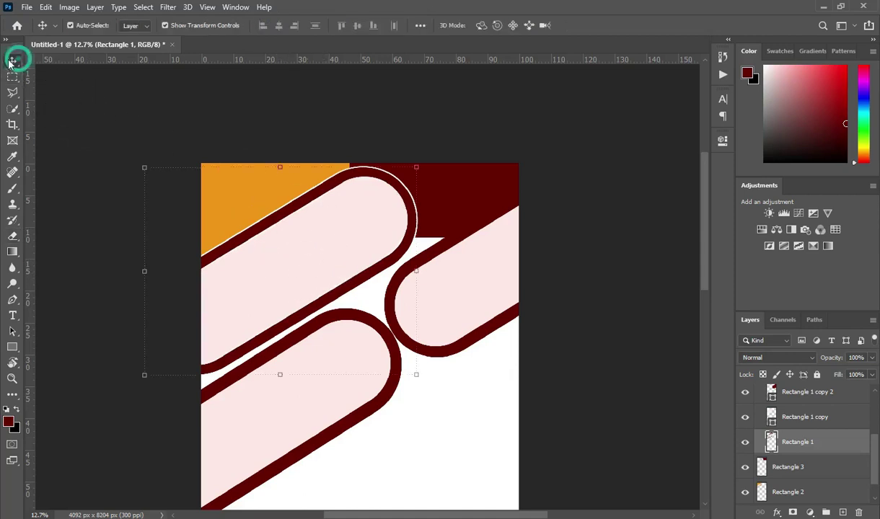
left_click(107, 112)
- Load the outline of the right-hand pill's pale pink Rectangle 1 copy 3 layer as a selection and expand it by 20 pixels
scroll(404, 182, "up", 3)
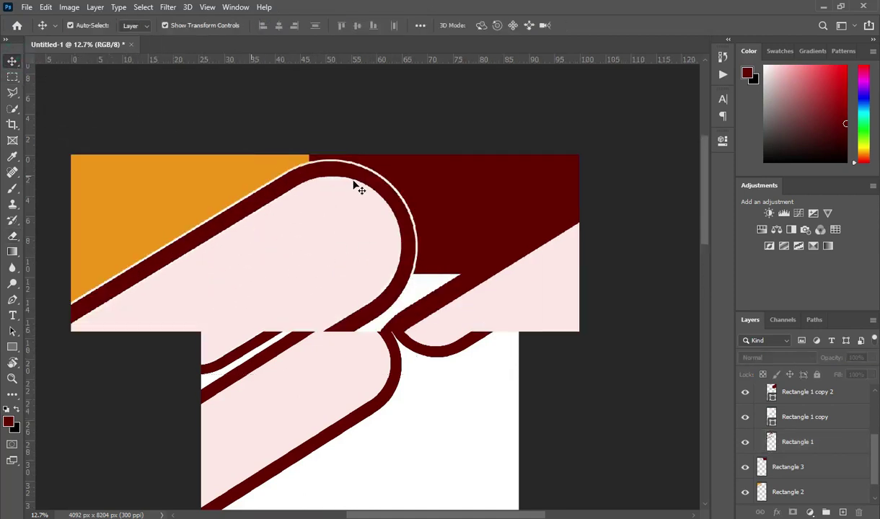
scroll(361, 186, "up", 1)
scroll(371, 189, "down", 4)
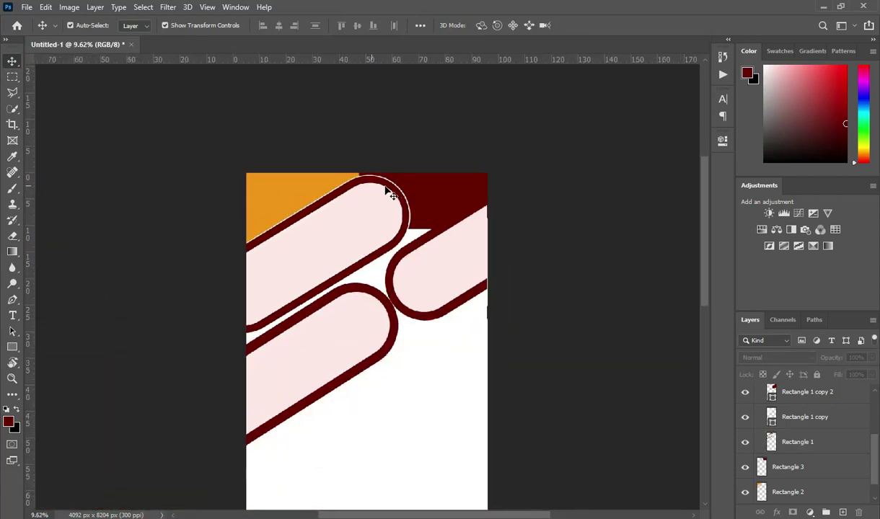
scroll(387, 192, "up", 1)
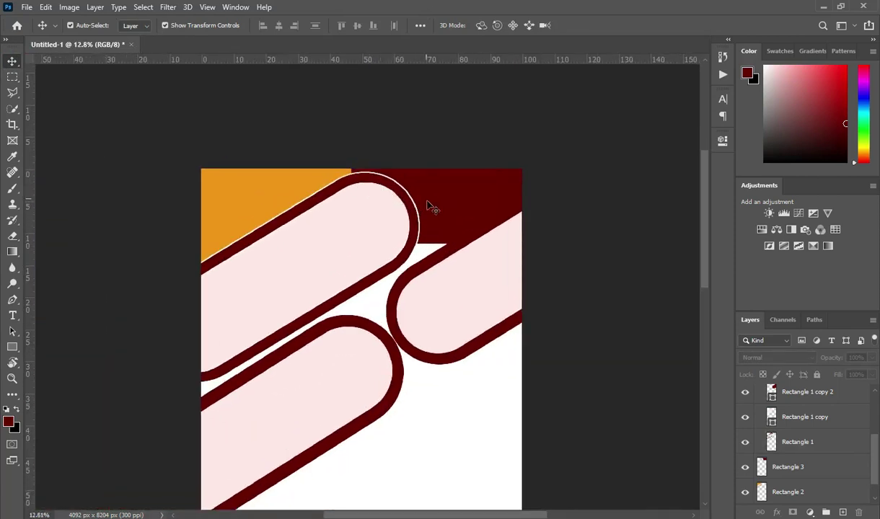
left_click(457, 300, "alt")
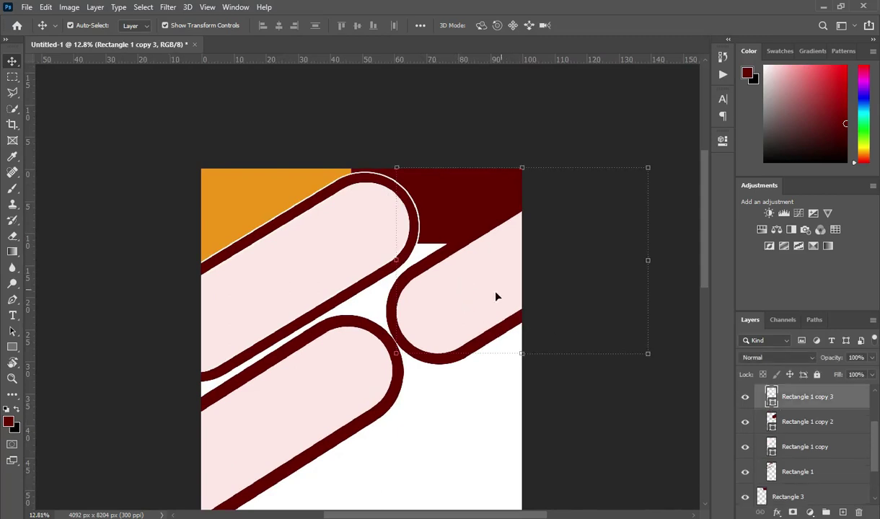
scroll(496, 297, "down", 1)
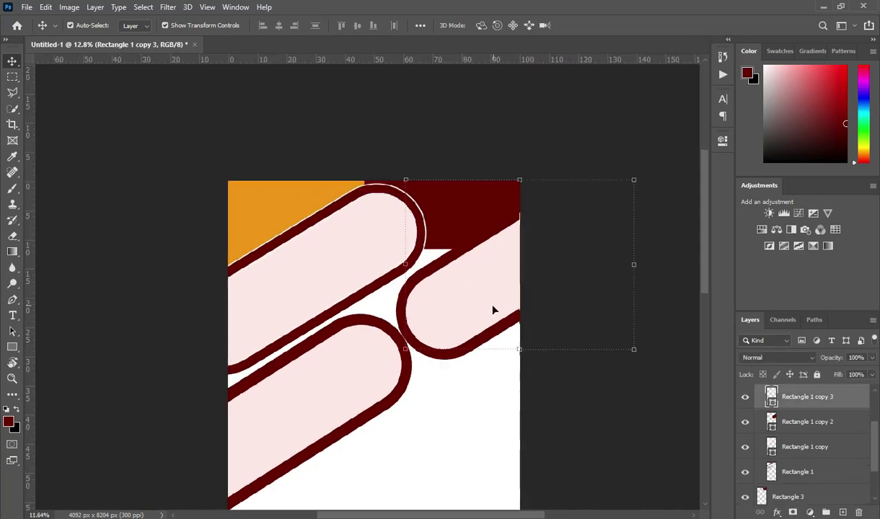
left_click(771, 399, "ctrl")
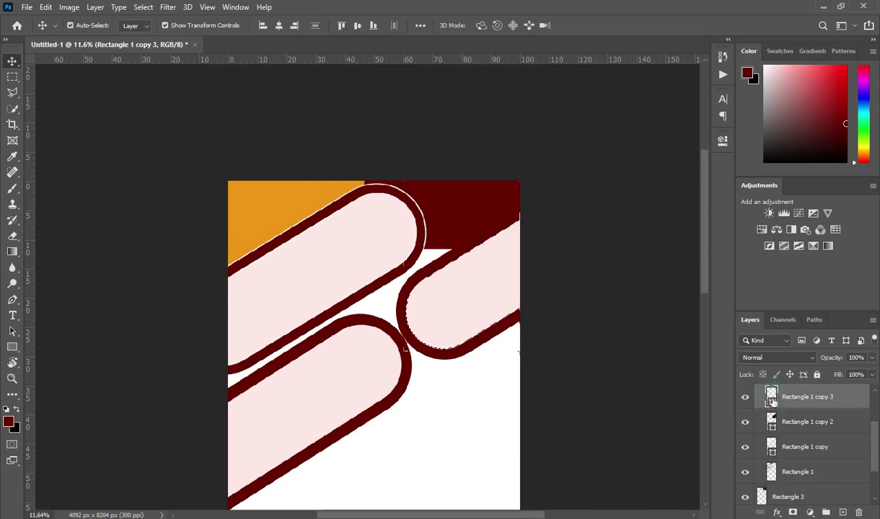
left_click(148, 8)
mouse_move(247, 180)
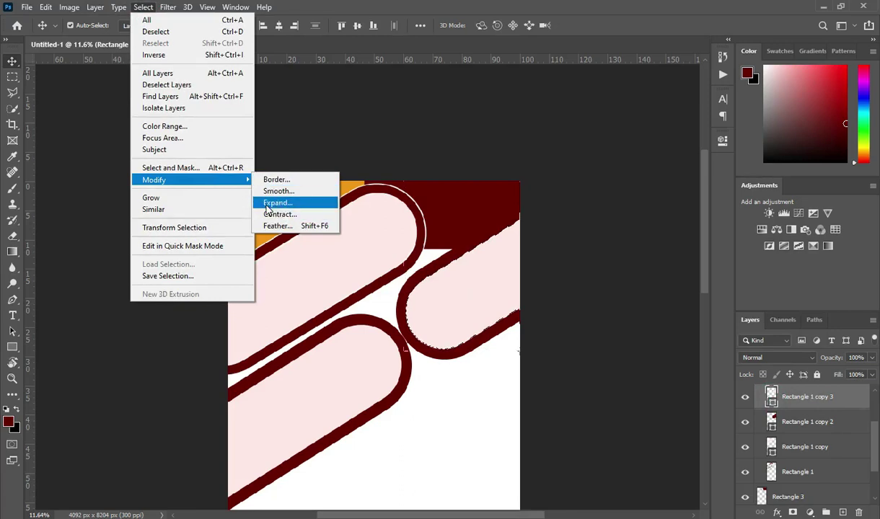
left_click(268, 204)
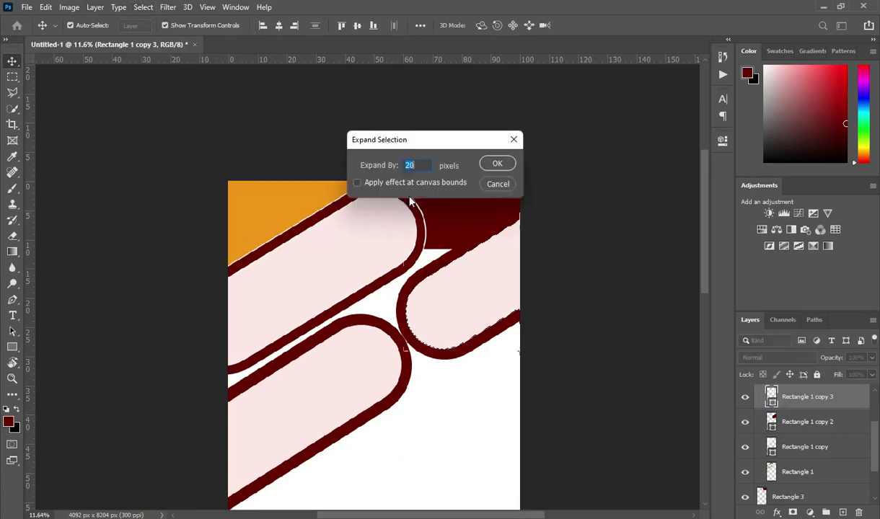
left_click(496, 164)
- Trim the dark red Rectangle 3 corner shape along the right-hand pill's upper edge to leave a thin gap
key("ctrl+j")
scroll(428, 237, "down", 1)
left_click(431, 232)
scroll(432, 216, "up", 1)
scroll(468, 346, "down", 1)
- Load the outline of the lower-left pill's pale pink Rectangle 1 copy 4 layer as a selection and expand it
left_click(378, 367)
left_click_drag(875, 431, 875, 441)
scroll(775, 426, "up", 2)
left_click(143, 6)
left_click(181, 208)
key("e")
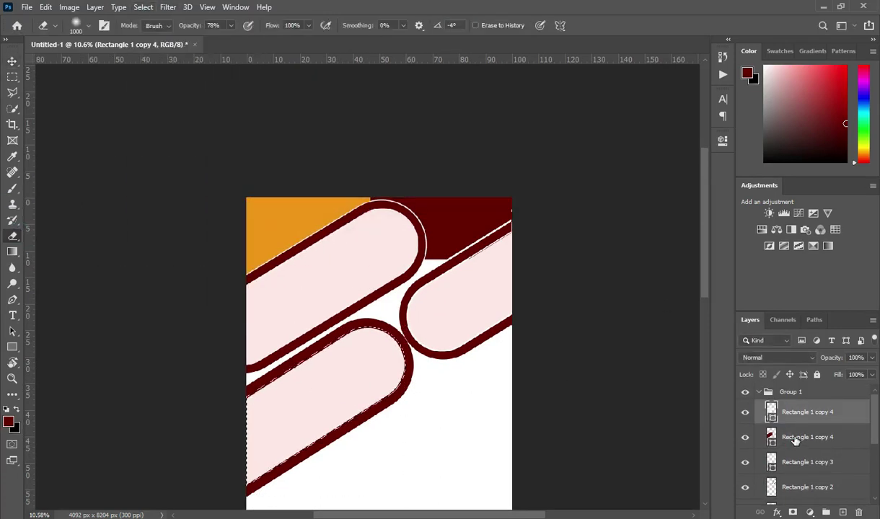
- Rasterize the lower-left pill's dark red Rectangle 1 copy 4 layer, erase its area inside the expanded selection, and deselect everything
right_click(792, 442)
left_click(653, 189)
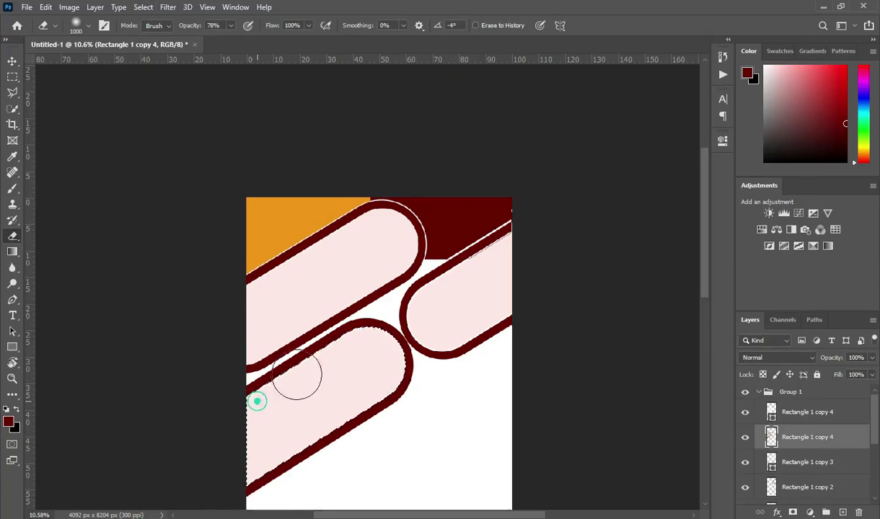
scroll(433, 265, "up", 1)
scroll(326, 334, "down", 1)
key("ctrl+d")
- Load the right-hand pill's pale pink Rectangle 1 copy 3 outline as a selection again and expand it
left_click(348, 282, "ctrl")
scroll(836, 451, "down", 1)
left_click(143, 6)
left_click(772, 468, "ctrl")
left_click(142, 6)
left_click(180, 180)
left_click(278, 203)
key("Return")
- Clear the right-hand pill's dark red Rectangle 1 copy 2 layer inside the expanded selection, then deselect everything
left_click(794, 488)
key("ctrl+d")
key("v")
left_click(436, 217)
scroll(294, 226, "left", 1)
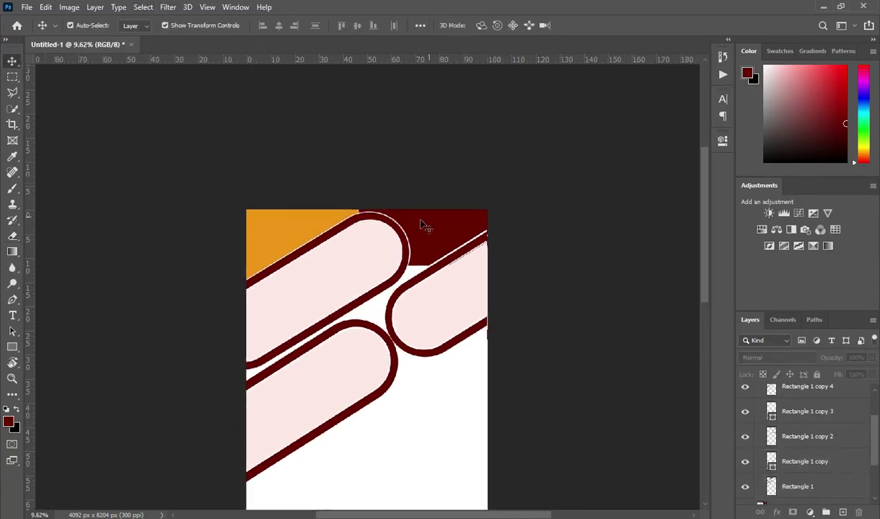
- Outline the area below the orange Rectangle 2's slanted edge with the Polygonal Lasso, delete it from that layer to straighten the edge, and deselect
scroll(323, 217, "up", 1)
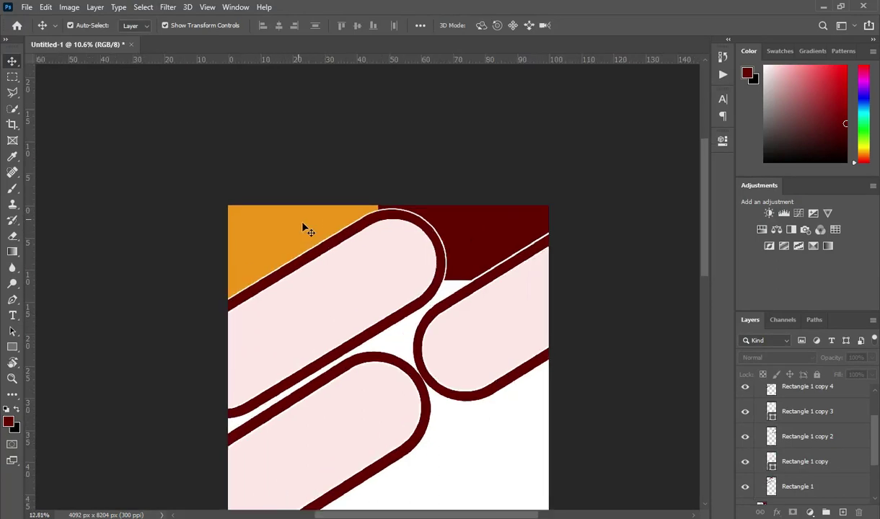
left_click(294, 225)
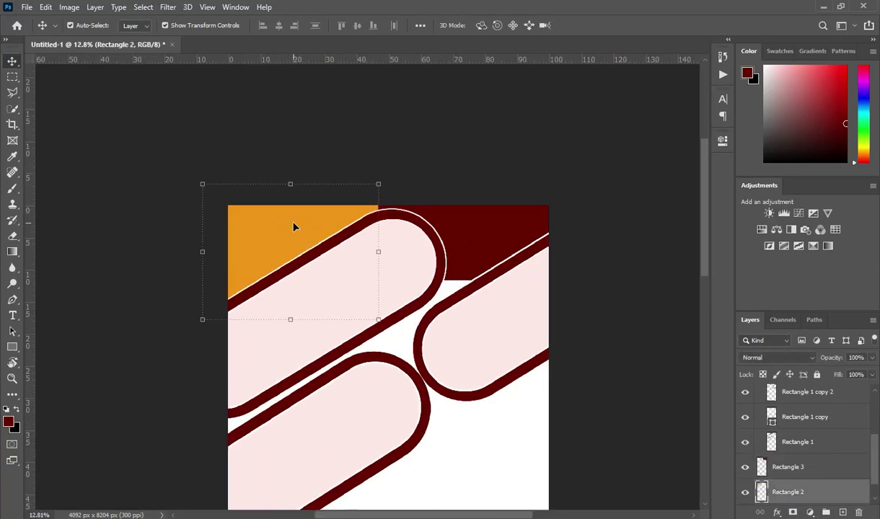
scroll(294, 228, "up", 1)
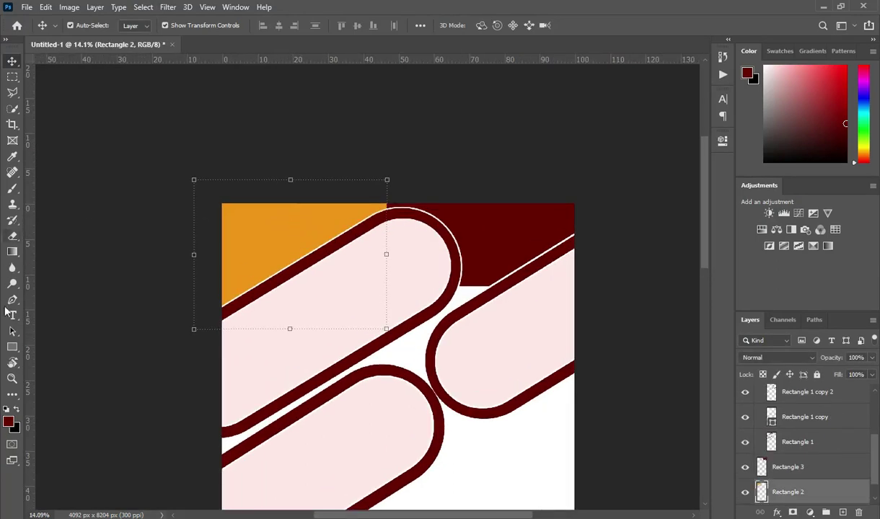
left_click(10, 93)
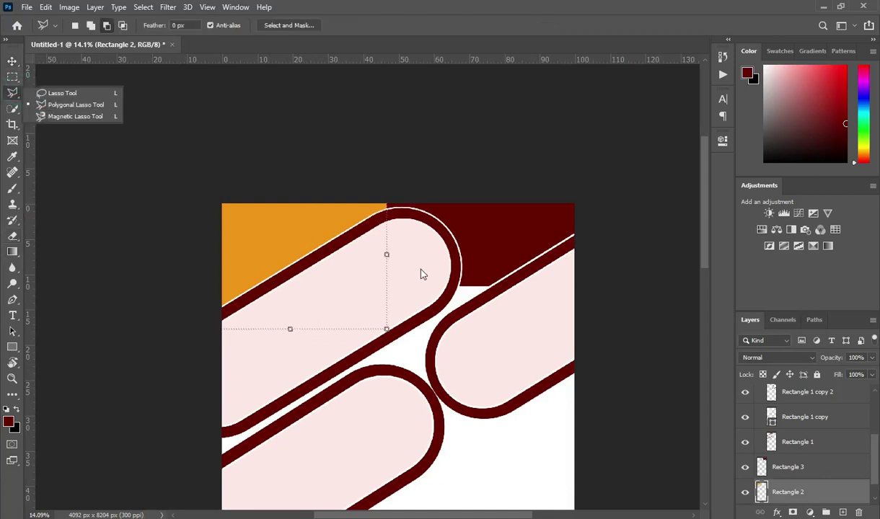
left_click(55, 104)
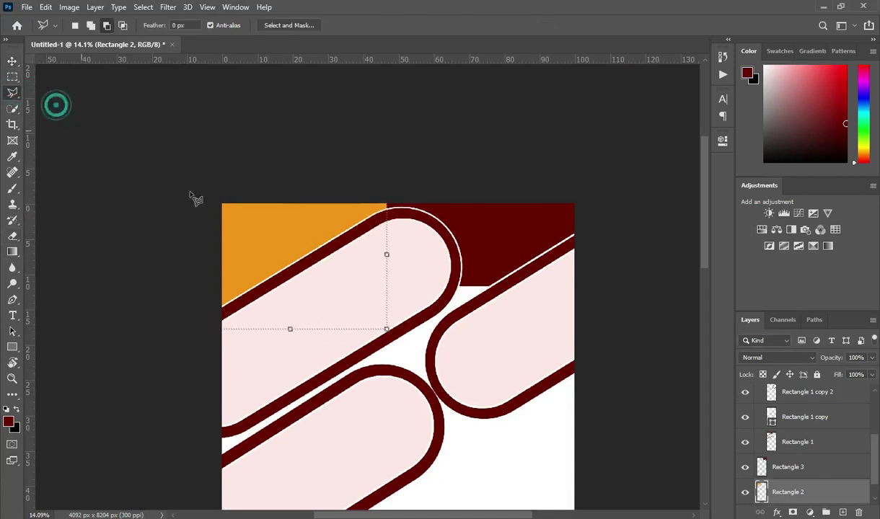
left_click(216, 312)
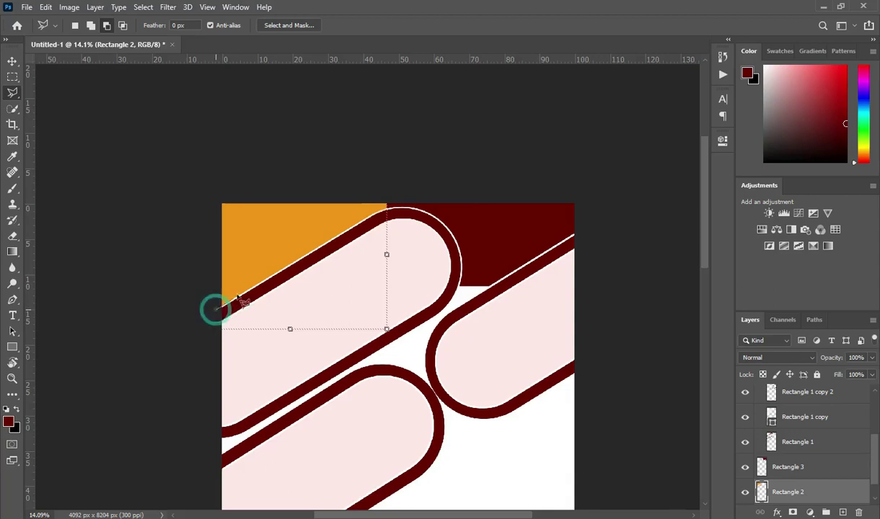
left_click(430, 182)
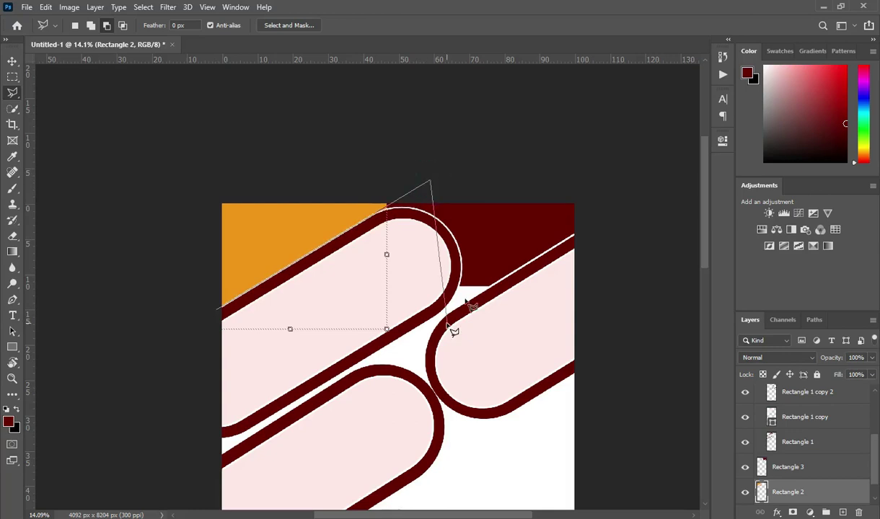
left_click(468, 291)
left_click(191, 454)
double_click(186, 335)
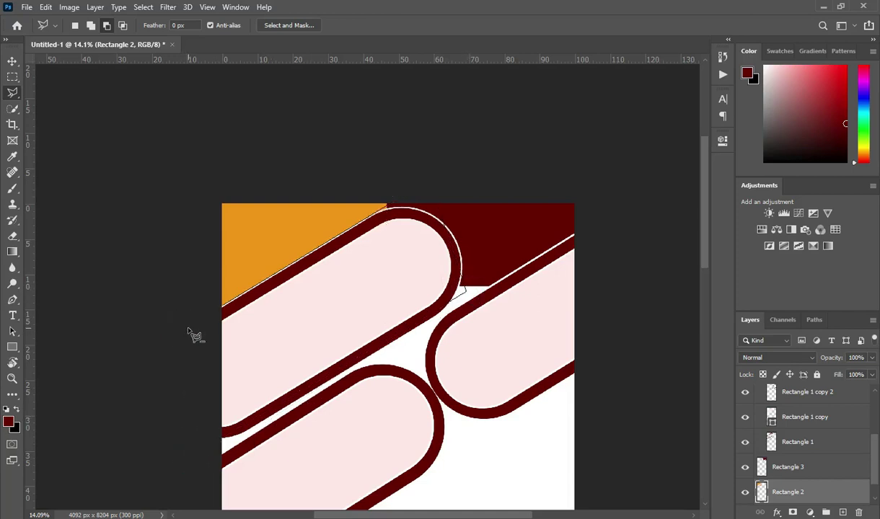
key("Delete")
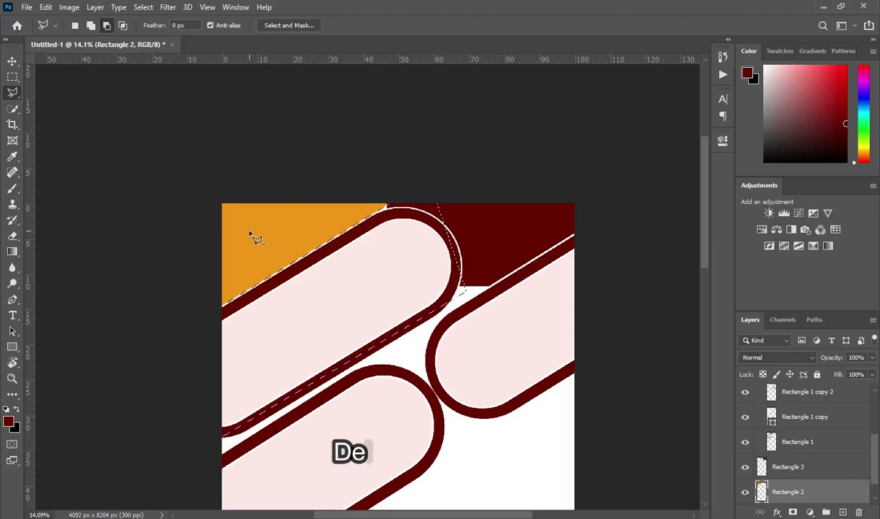
key("d")
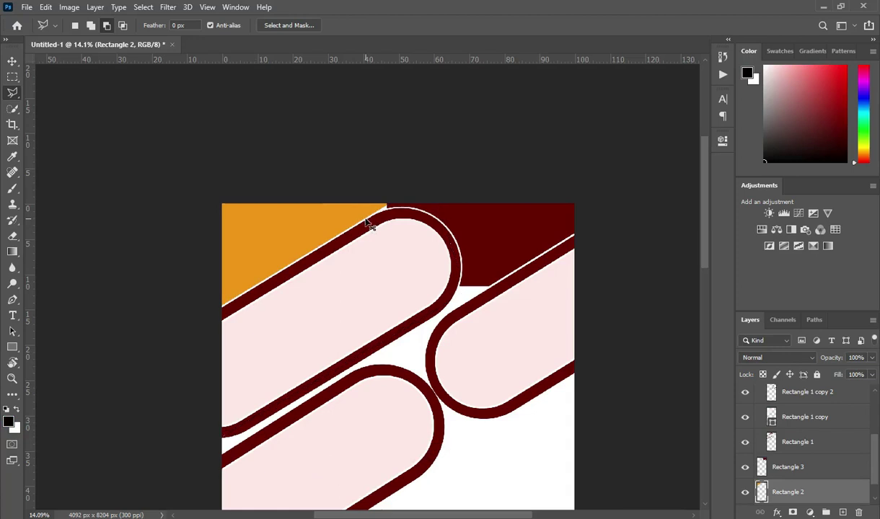
left_click(13, 61)
left_click(562, 176)
- Cut the lower strip off the dark red Rectangle 3 along a straight slanted Polygonal Lasso line above the right-hand pill, then deselect everything
scroll(478, 344, "up", 2)
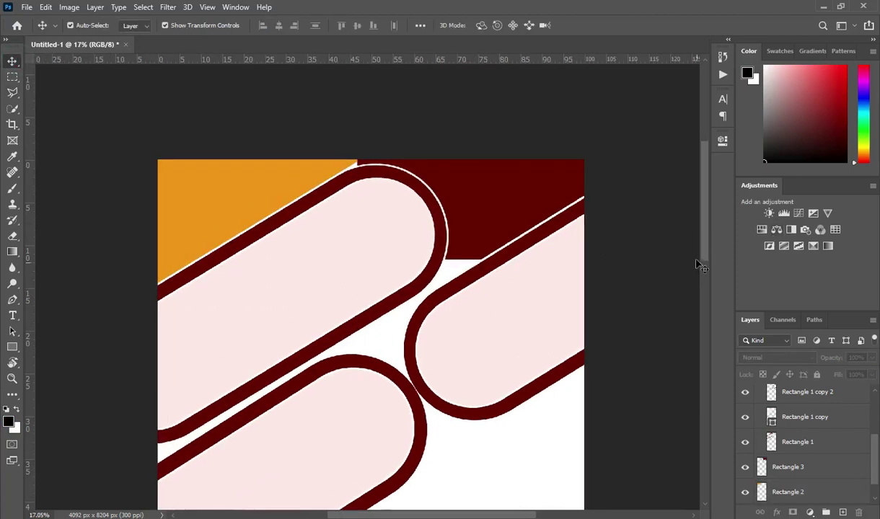
left_click_drag(707, 259, 705, 266)
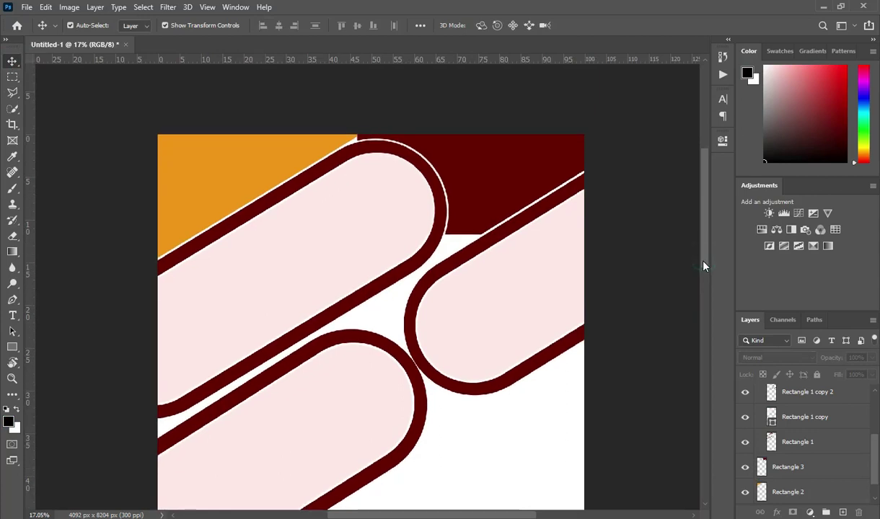
left_click(534, 159)
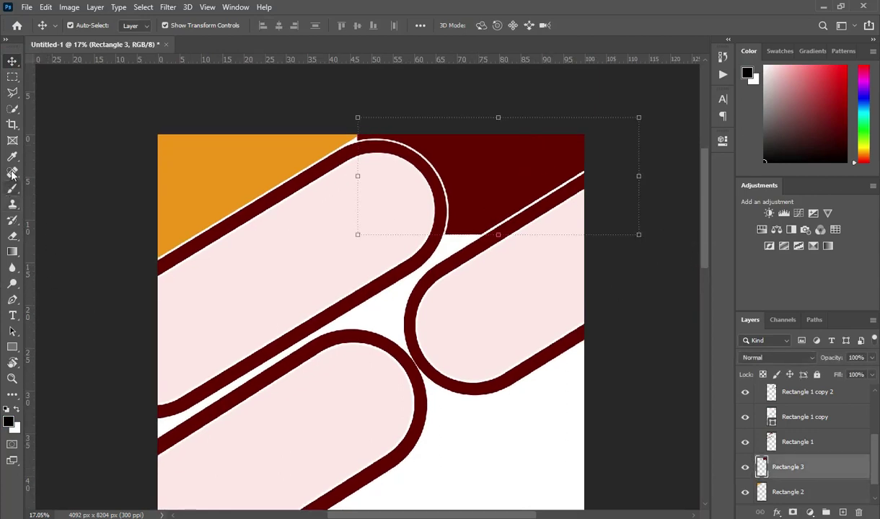
left_click(12, 93)
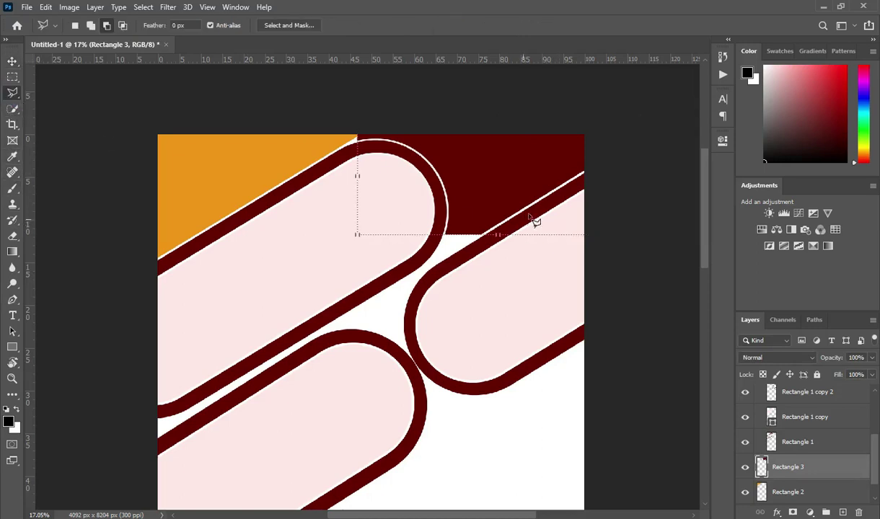
scroll(435, 246, "up", 2)
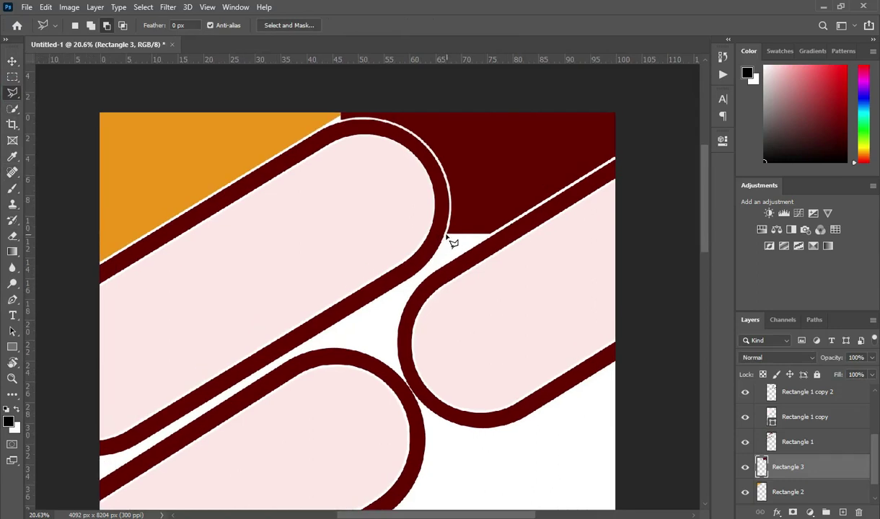
left_click(447, 233)
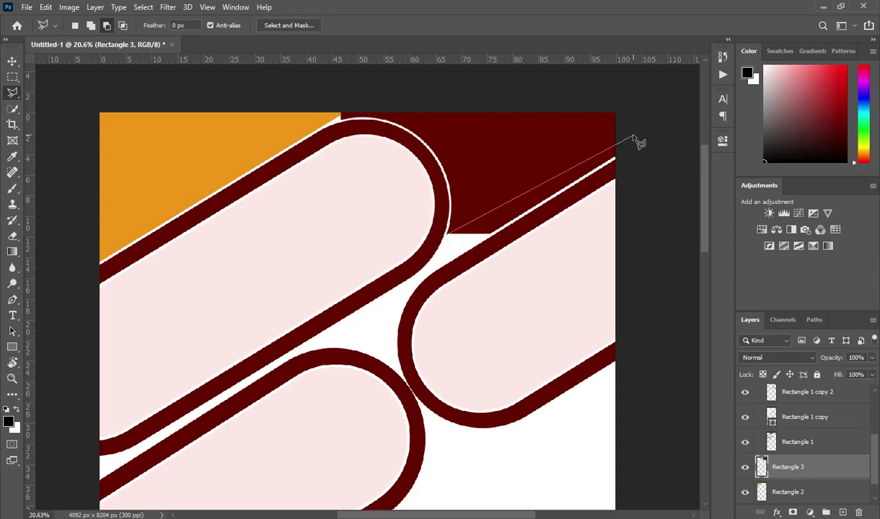
left_click(634, 137)
scroll(614, 150, "down", 1)
left_click(619, 274)
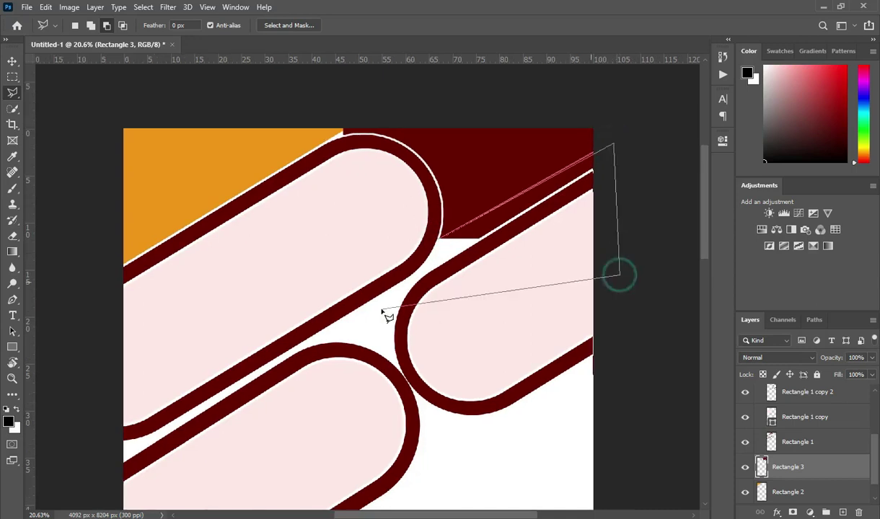
left_click(445, 252)
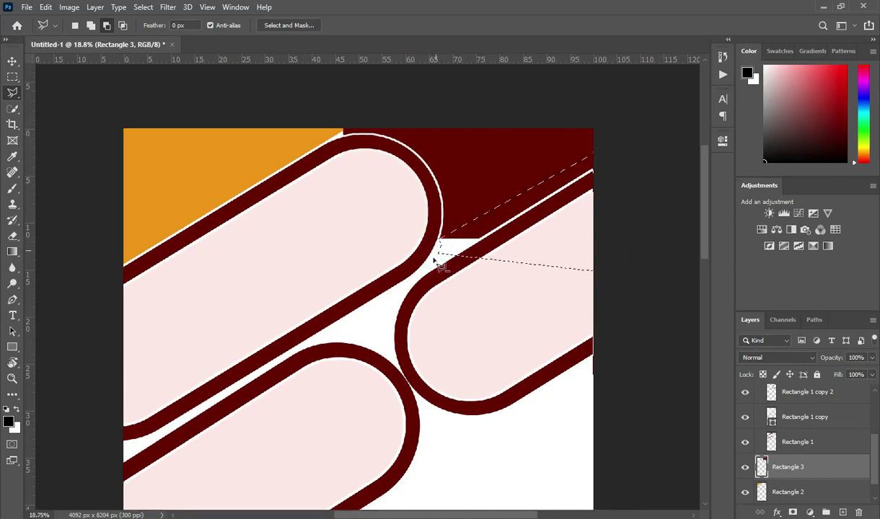
key("Delete")
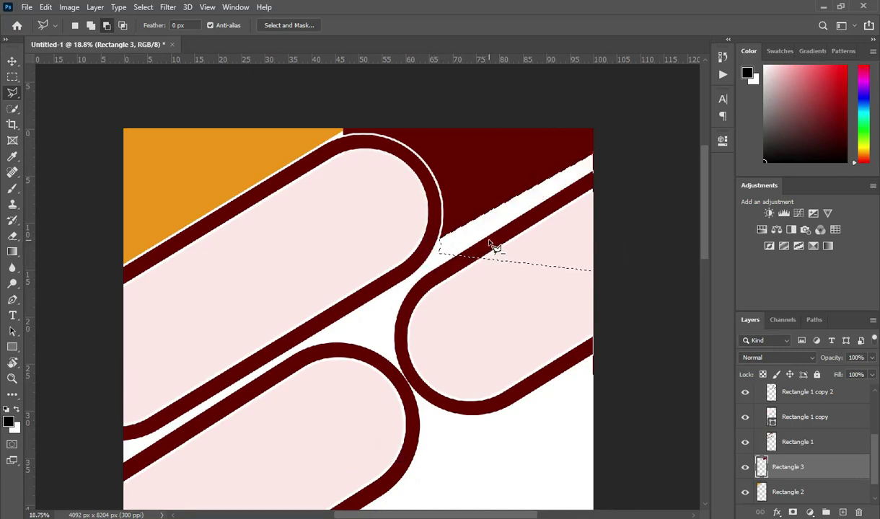
key("ctrl+d")
left_click(12, 60)
left_click(628, 302)
- Select the right-hand pill's Rectangle 1 copy 3 and copy 2 layers and move them up and right towards the dark red corner
left_click(525, 309)
key("ctrl+j")
left_click(791, 424, "shift")
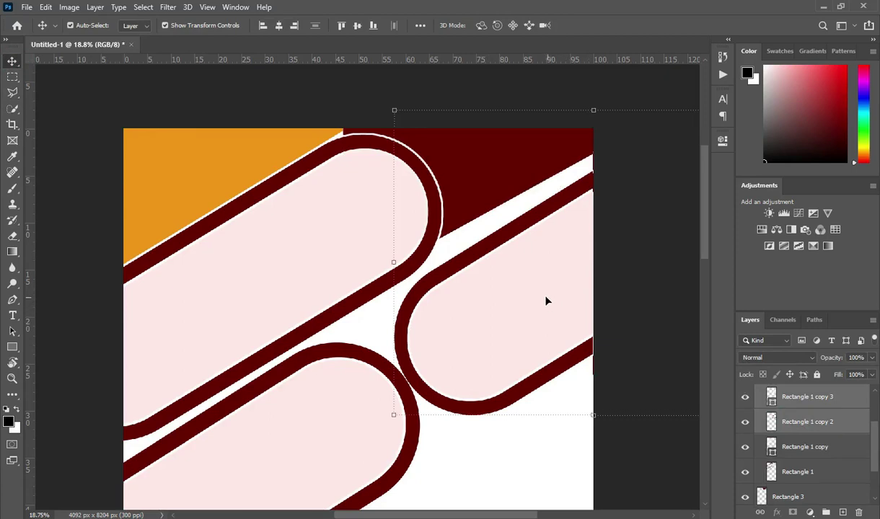
scroll(544, 304, "down", 1)
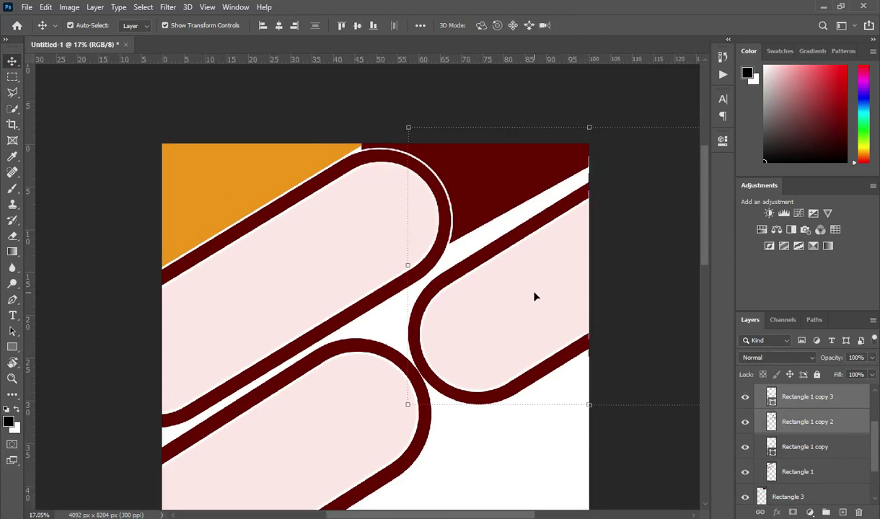
left_click(589, 405)
left_click_drag(532, 318, 554, 292)
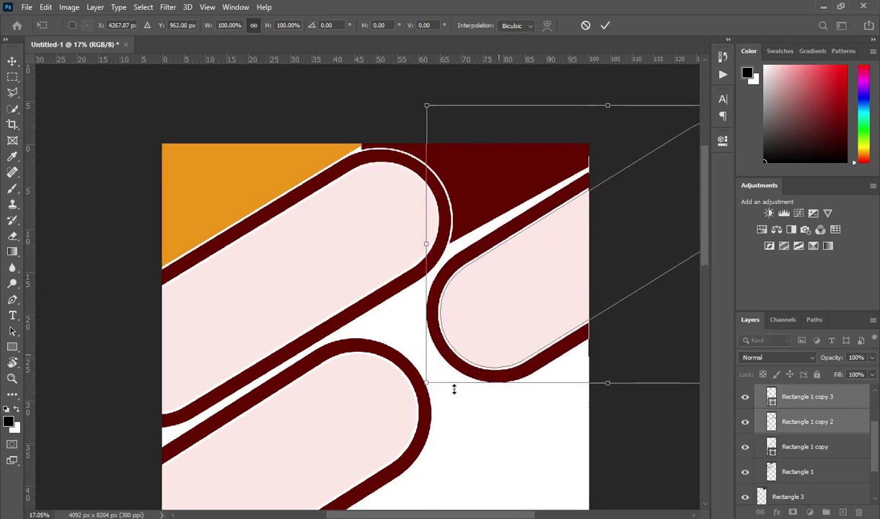
- Rotate the right-hand pill by about 2.64°, nudge it into place below the dark red corner shape, and apply the transform
left_click_drag(422, 393, 415, 385)
left_click_drag(475, 334, 474, 339)
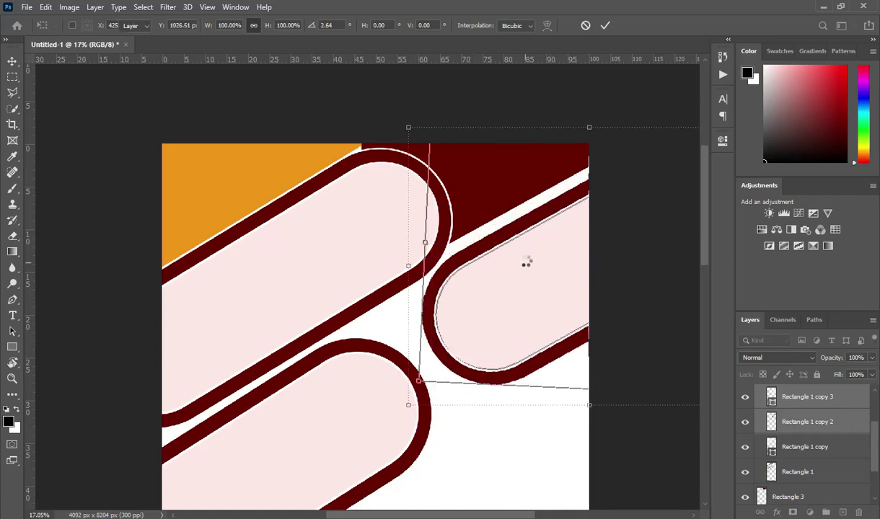
left_click(606, 26)
left_click(385, 104)
scroll(416, 271, "down", 1)
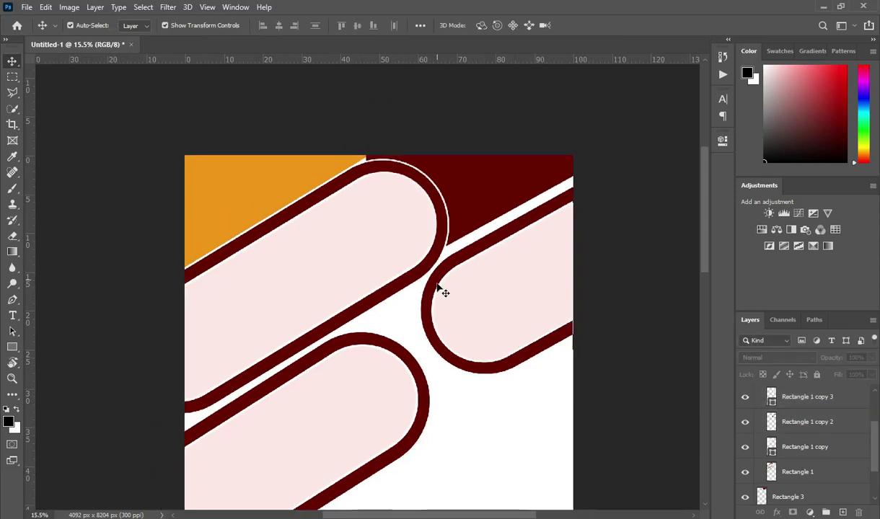
- Outline the upper edge of the right-hand pill's dark red frame with the Polygonal Lasso, delete it from Rectangle 1 copy 2, and deselect
left_click(464, 245)
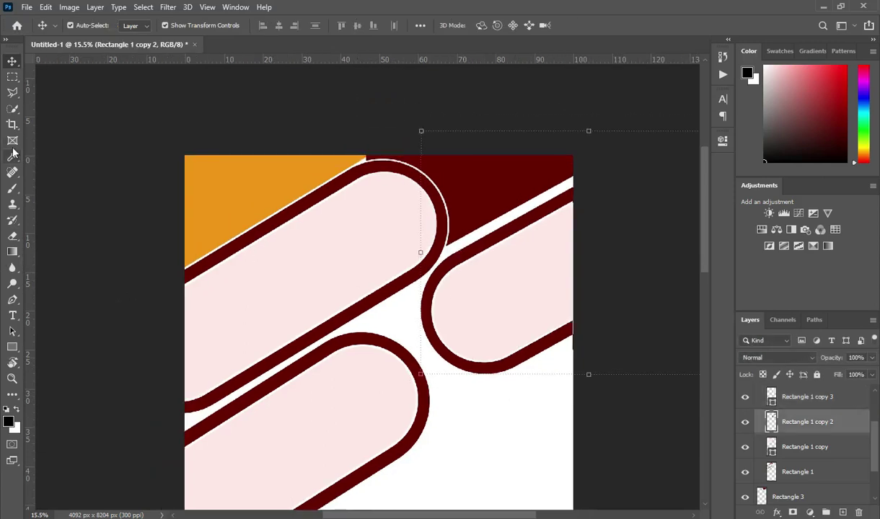
left_click(11, 94)
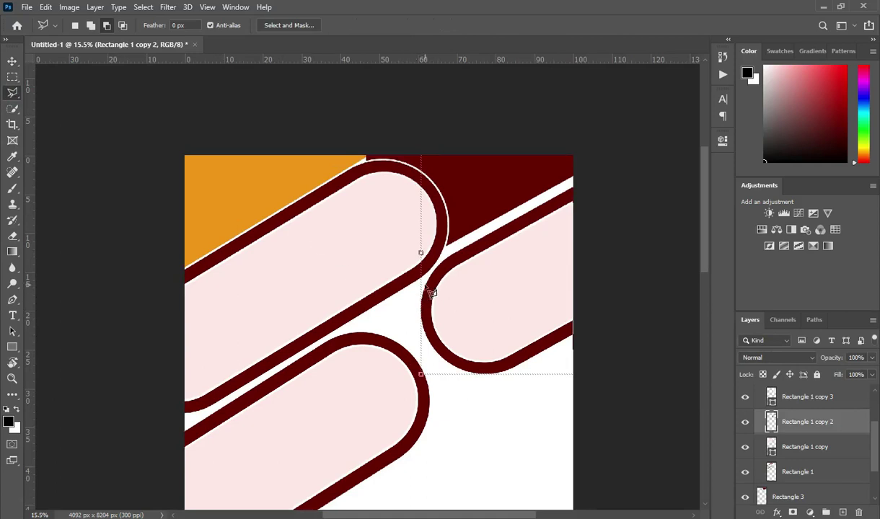
left_click_drag(429, 298, 468, 264)
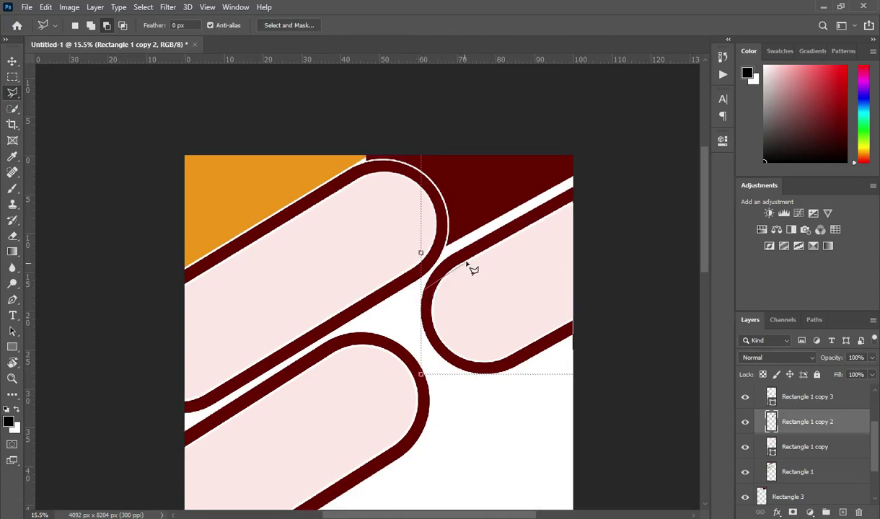
left_click(589, 195)
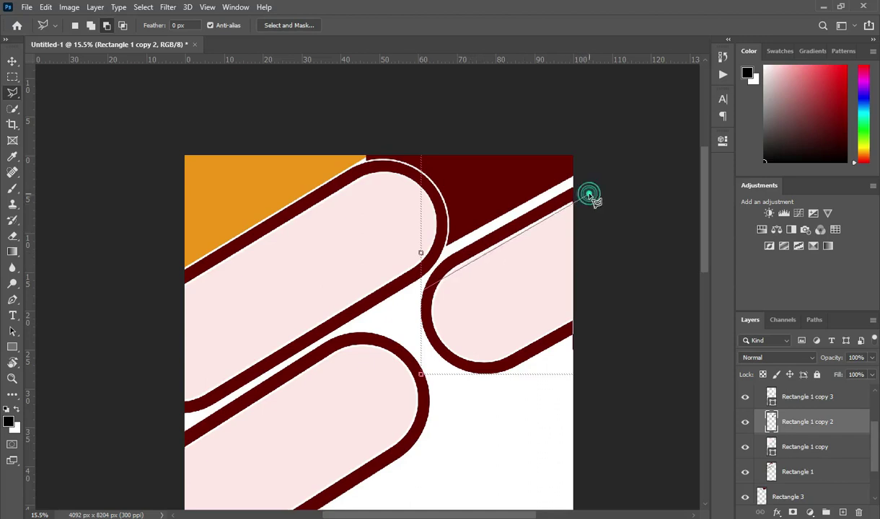
left_click(587, 154)
left_click(404, 144)
double_click(413, 301)
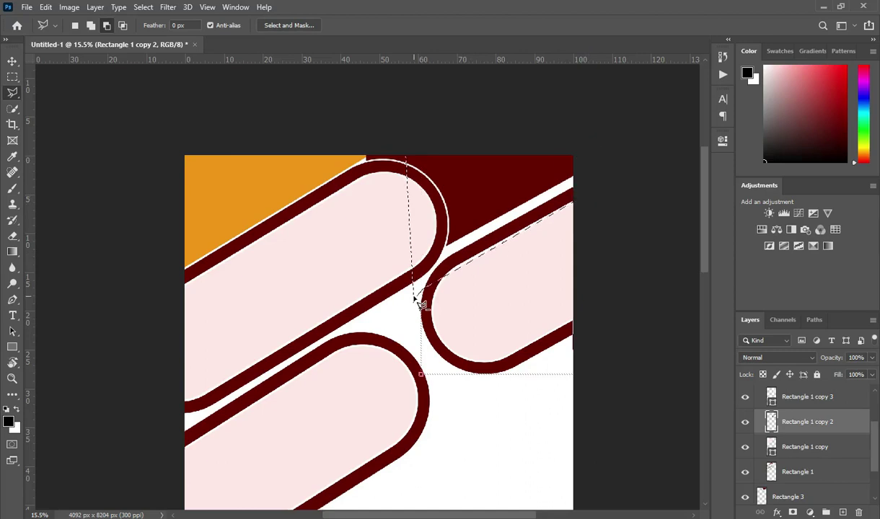
key("Delete")
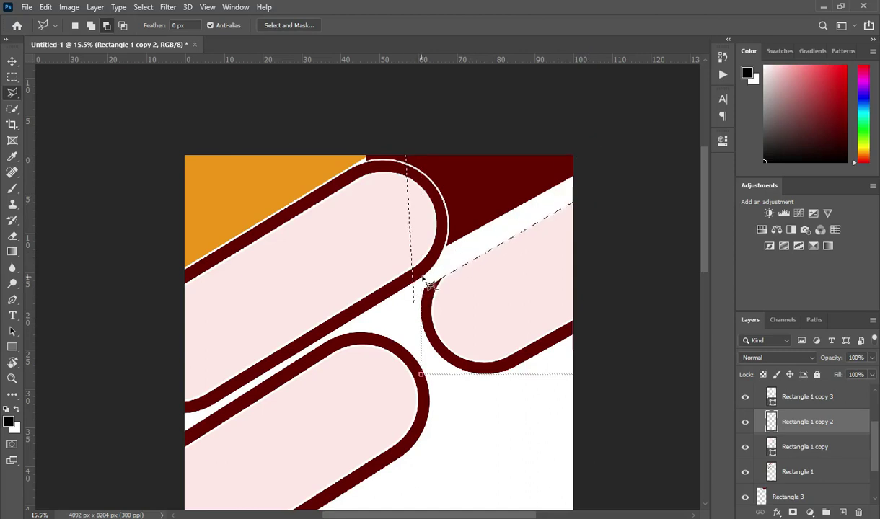
key("Delete")
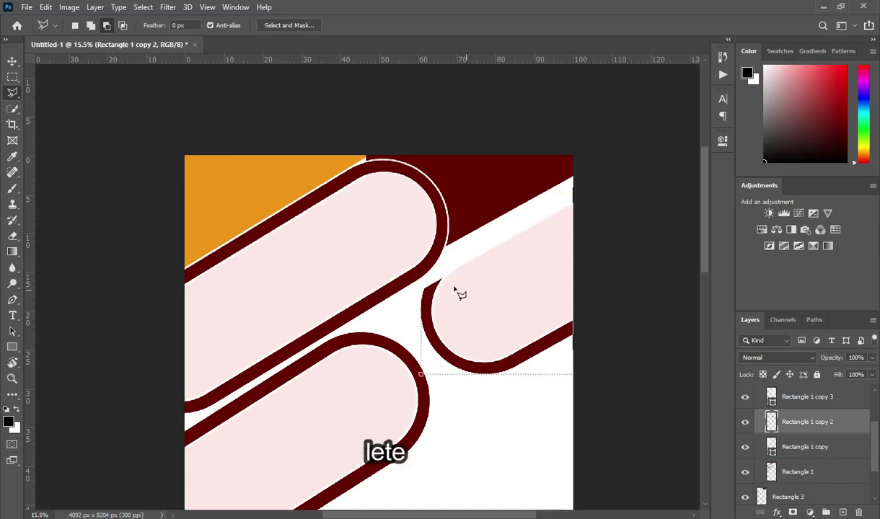
key("ctrl+d")
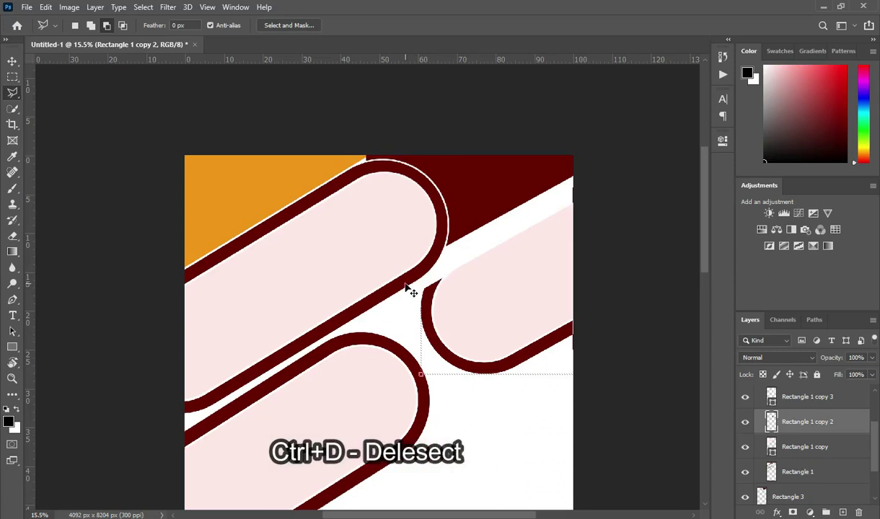
- Cut the left portion off the upper pill's dark red frame on Rectangle 1 with a Polygonal Lasso selection around the orange corner, then deselect
left_click(405, 283, "ctrl")
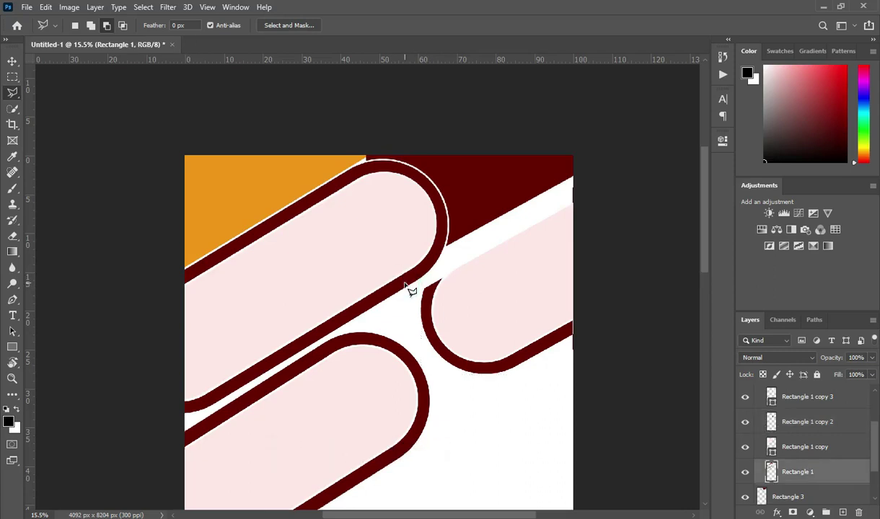
scroll(371, 178, "down", 1)
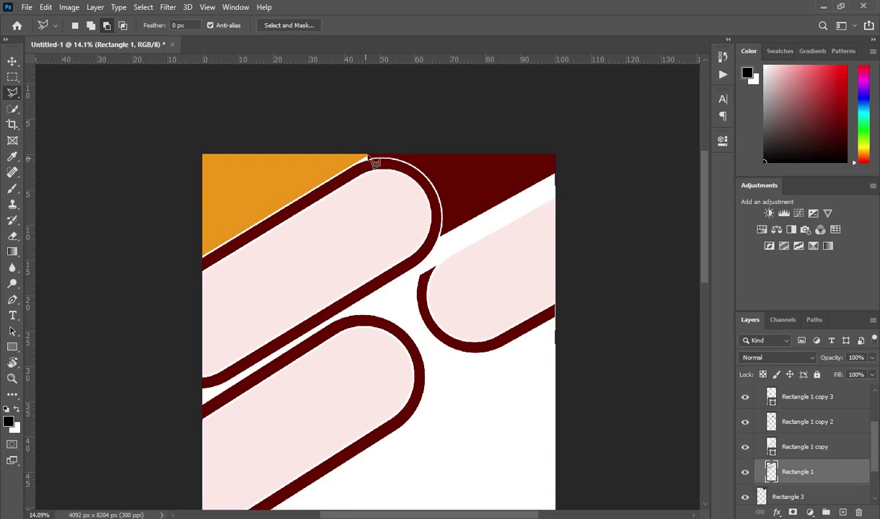
left_click(367, 158)
scroll(368, 158, "down", 1)
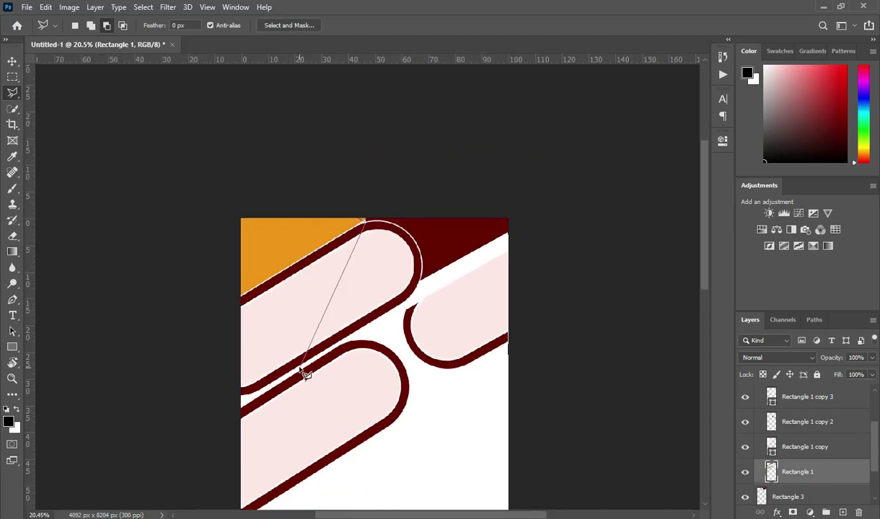
left_click(301, 369)
left_click(212, 419)
left_click(186, 315)
left_click(223, 192)
left_click(364, 179)
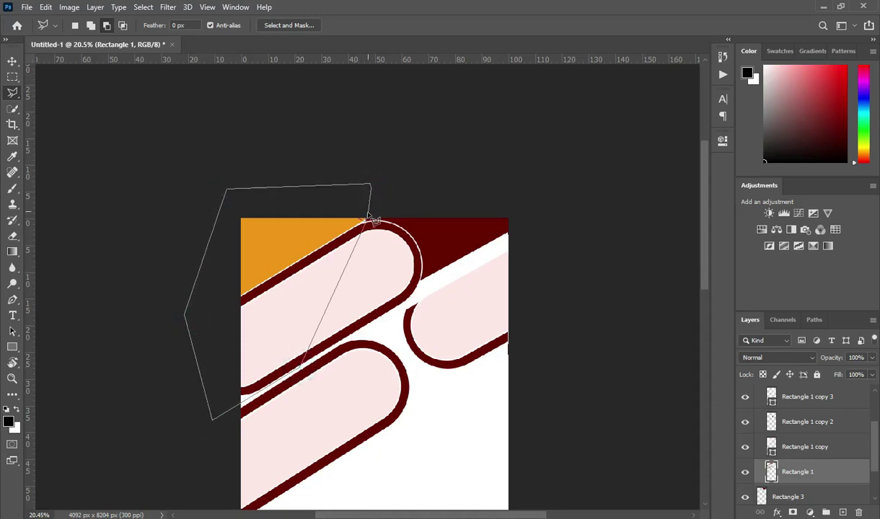
left_click(364, 220)
key("Delete")
key("ctrl+d")
- Outline the left portion of the lower pill with the Polygonal Lasso, from its frame's upper curve to beyond the canvas edge
left_click_drag(703, 228, 700, 268)
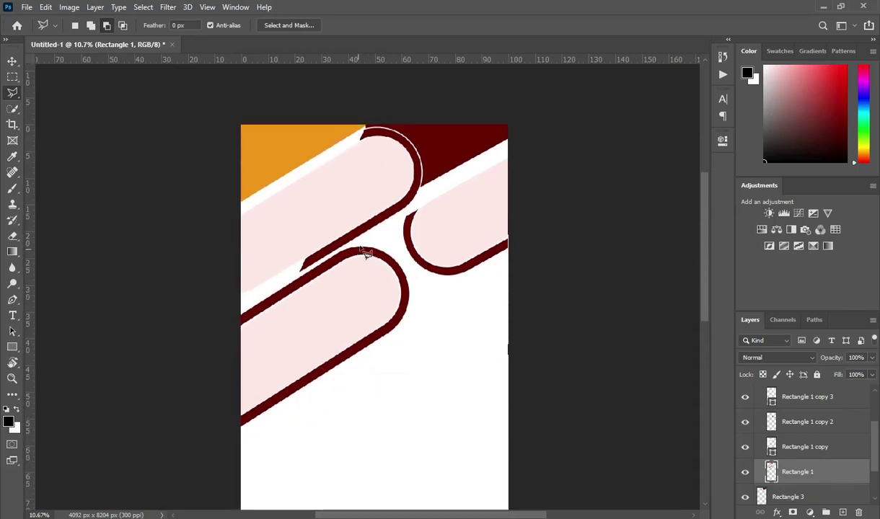
scroll(374, 248, "up", 1)
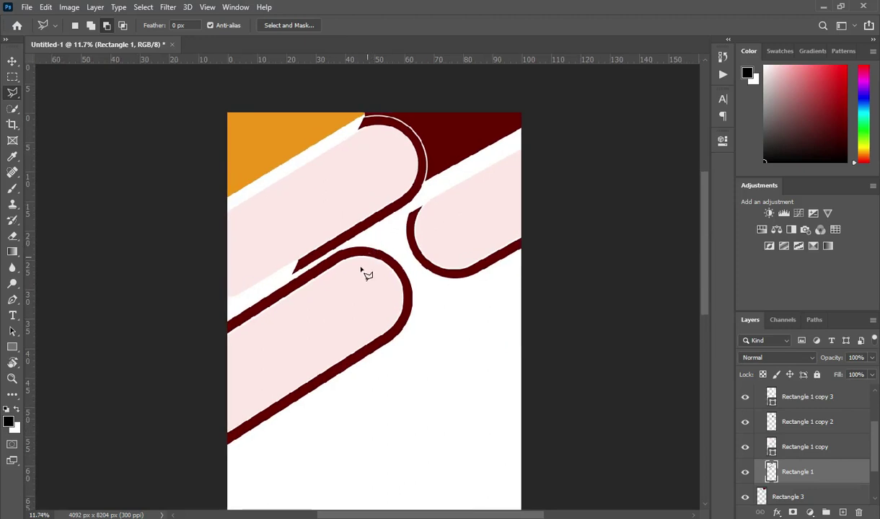
scroll(356, 257, "up", 1)
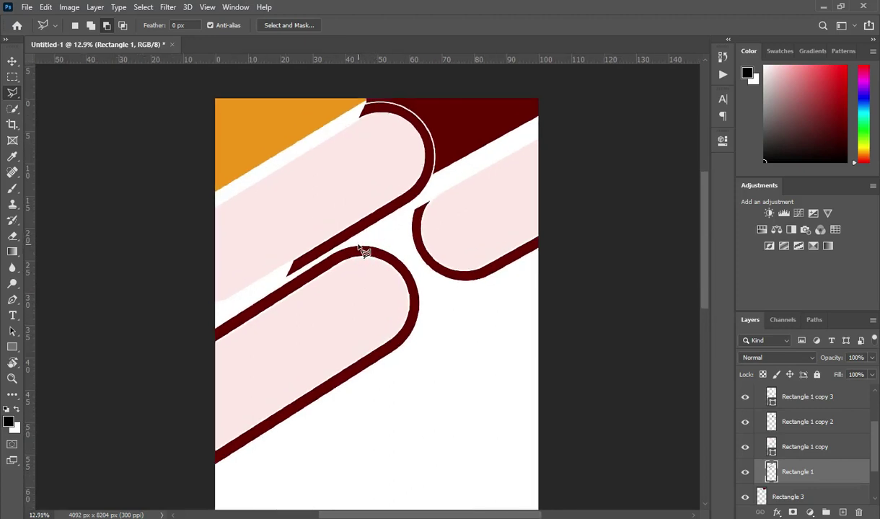
left_click(359, 246)
left_click(370, 247)
left_click(343, 263)
left_click(293, 399)
left_click(281, 426)
left_click(192, 496)
left_click(135, 390)
left_click(182, 304)
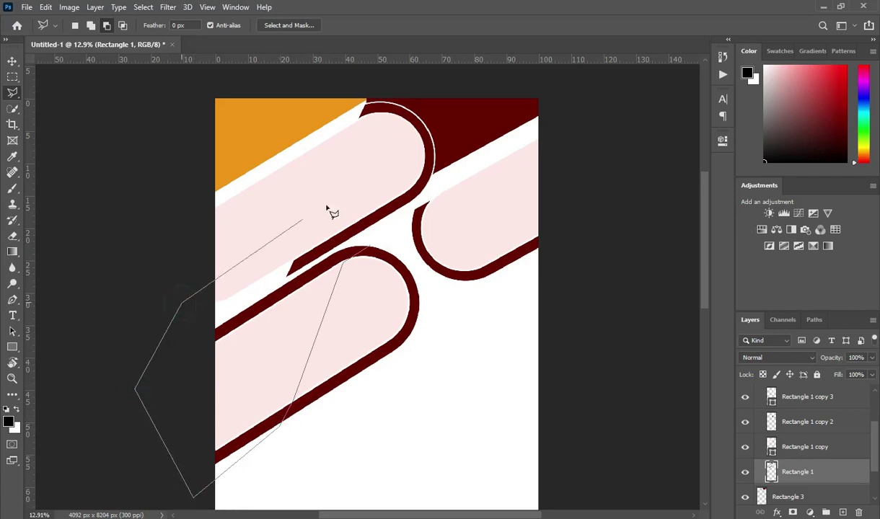
left_click(363, 196)
left_click(373, 238)
left_click(351, 250)
- Undo a trial deletion from Rectangle 1, delete the outlined area from the lower pill's dark red frame layer Rectangle 1 copy 4 instead, and deselect
key("Delete")
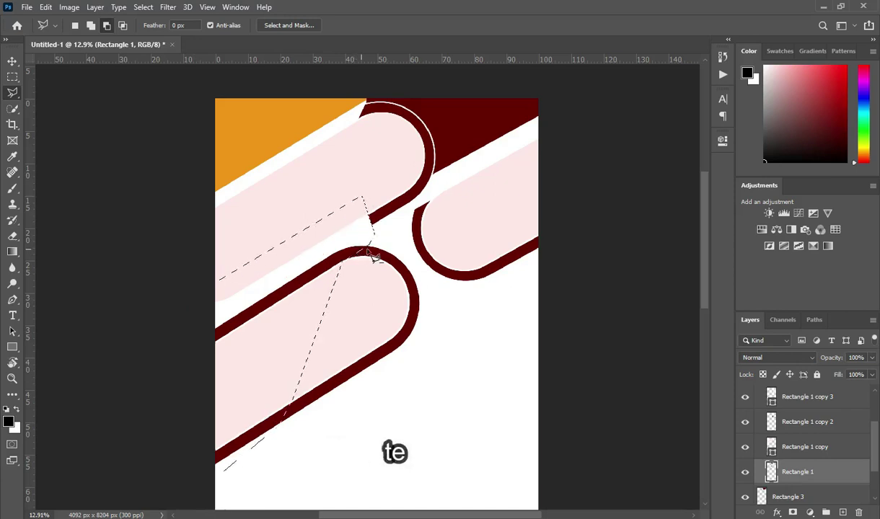
key("ctrl+z")
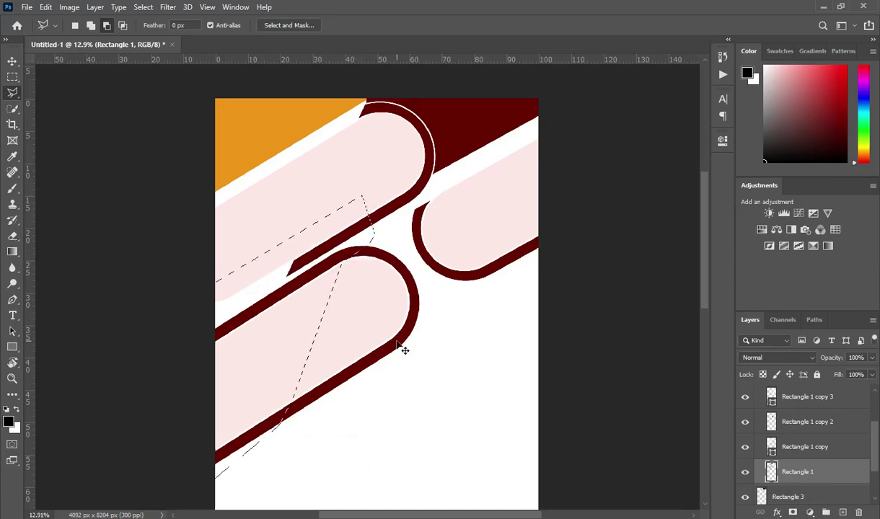
key("ctrl+j")
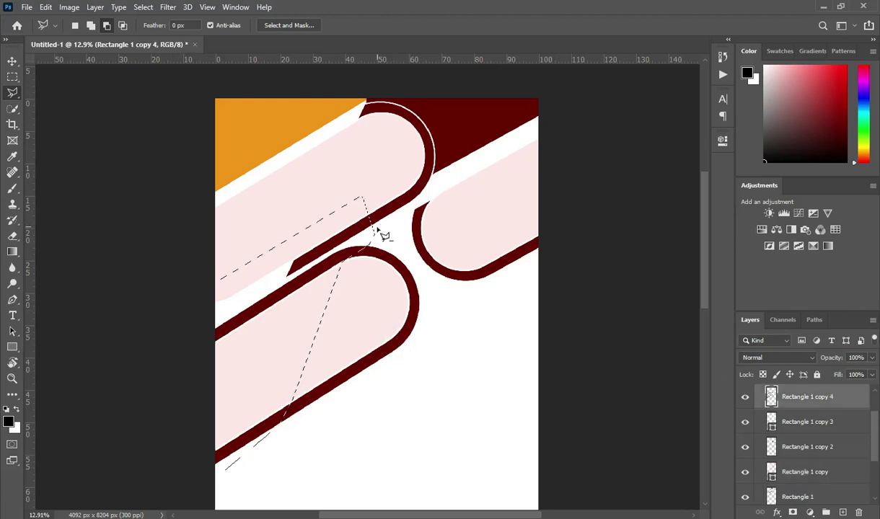
key("Delete")
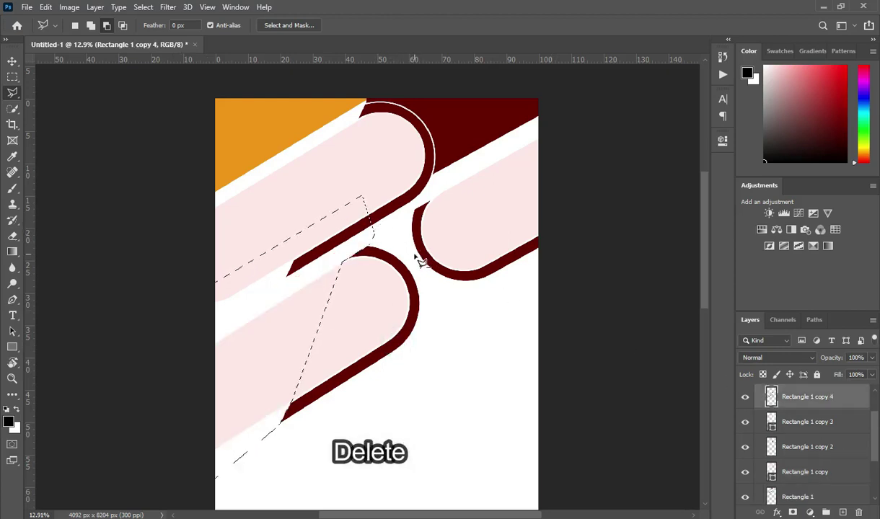
key("ctrl+d")
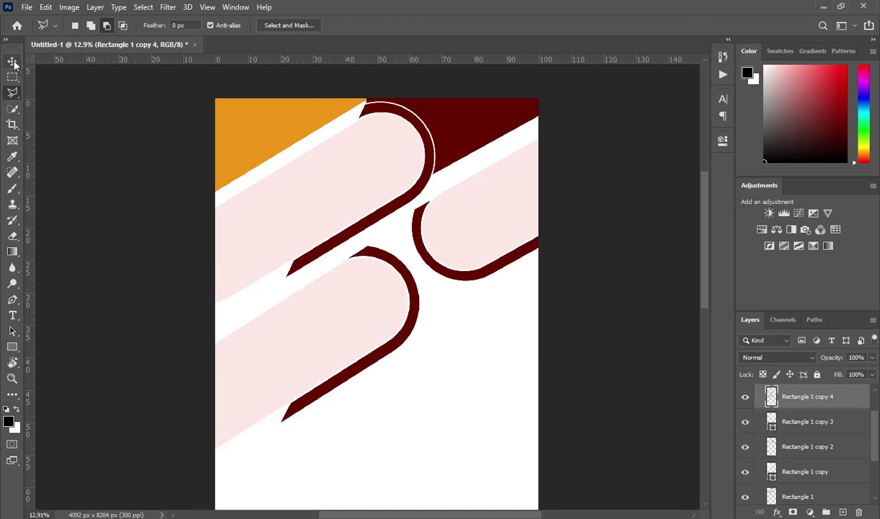
- Select both Rectangle 1 copy 4 layers of the lower pill, its pale fill and dark red frame, and move them up towards the upper pill
key("ctrl+0")
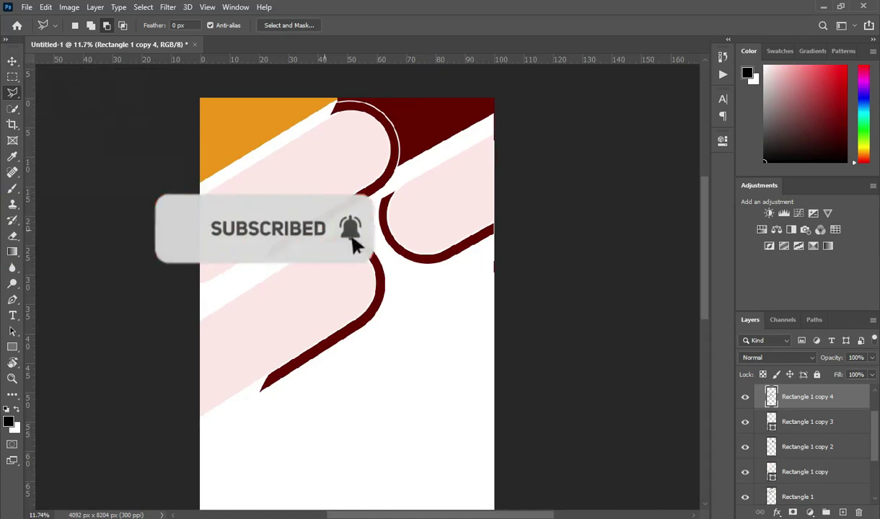
left_click(12, 61)
scroll(384, 287, "up", 1)
scroll(327, 352, "down", 1)
left_click(296, 340)
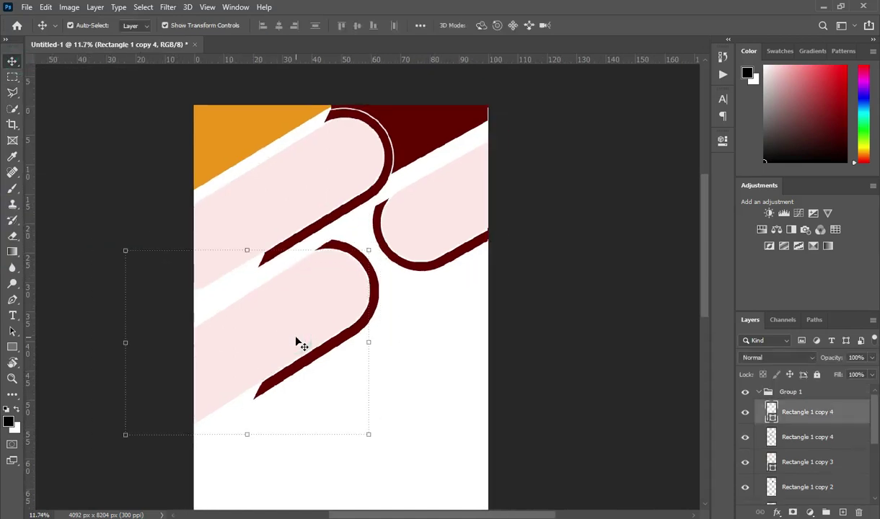
left_click(746, 412)
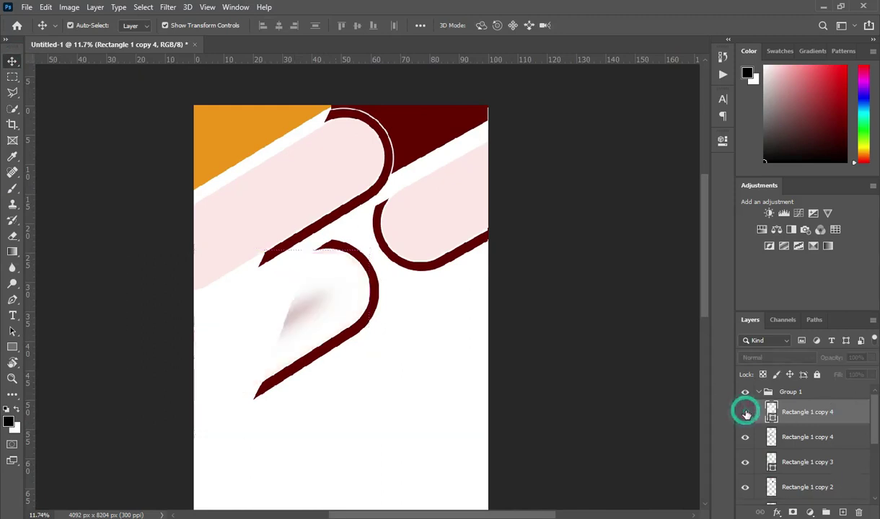
left_click(745, 413)
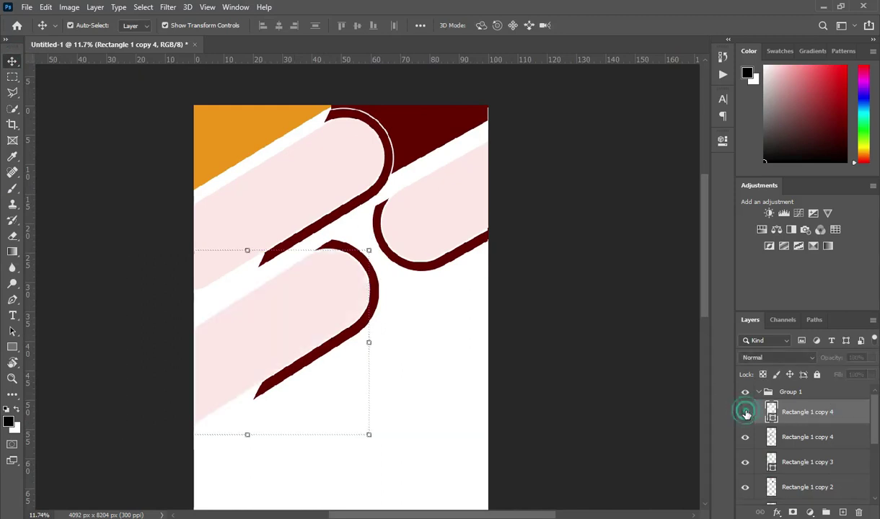
left_click(746, 413)
left_click(746, 413)
left_click(791, 440, "ctrl")
left_click_drag(657, 387, 649, 375)
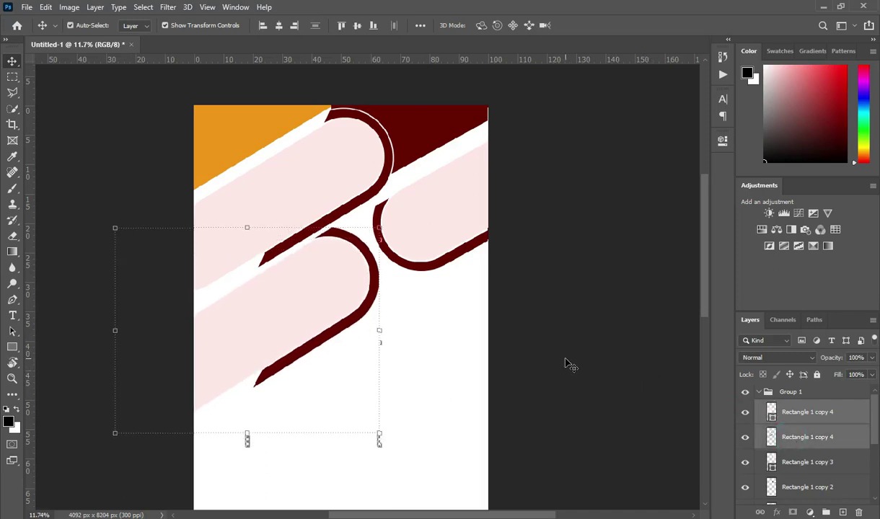
key("shift+Up")
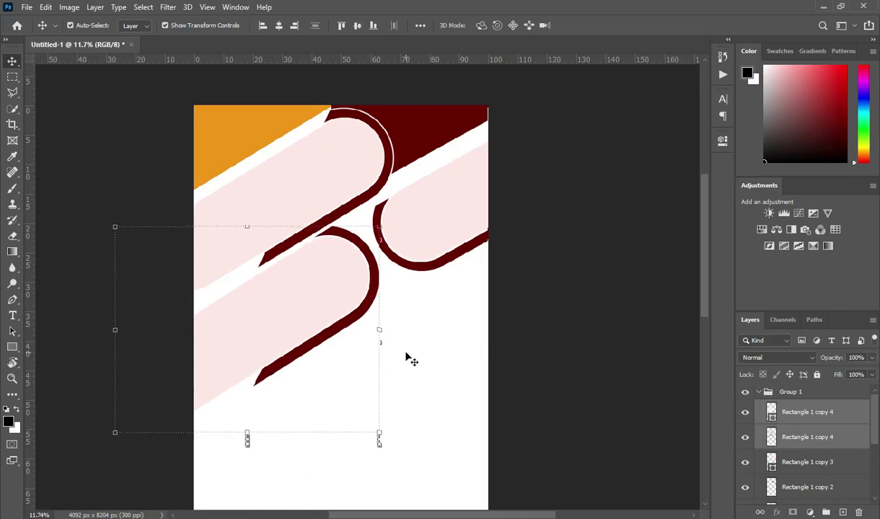
- Rotate the lower pill's fill and frame layers together by 0.50° and apply the transform
left_click_drag(110, 441, 109, 443)
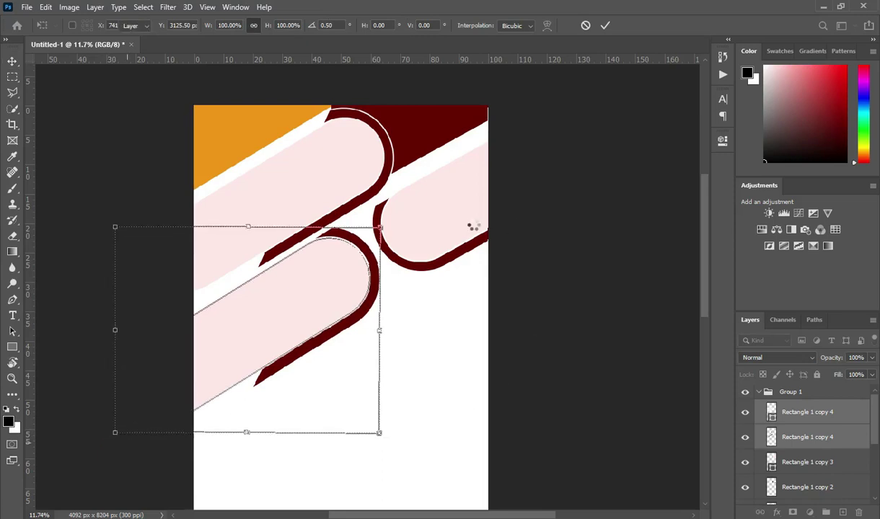
left_click(605, 25)
left_click(574, 216)
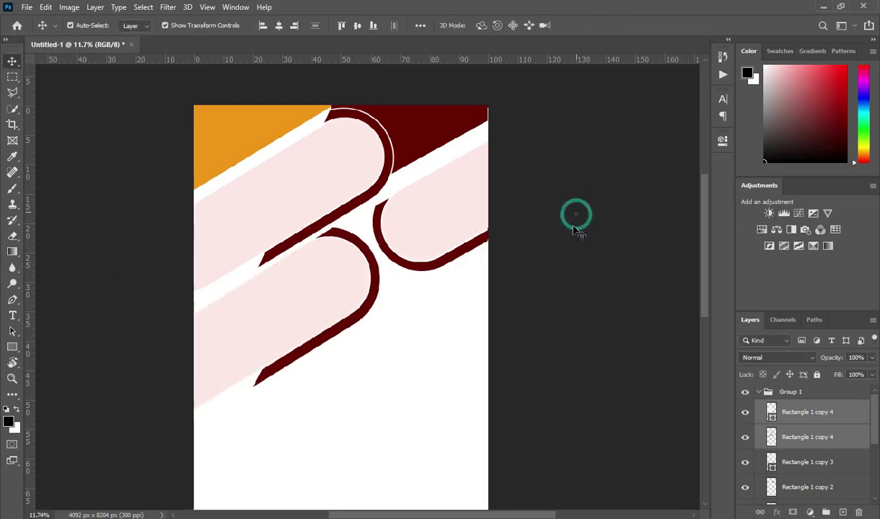
- Select the right-hand pill's Rectangle 1 copy 3 and copy 2 layers, nudge them up and right closer to the dark red corner, and deselect
left_click(447, 216)
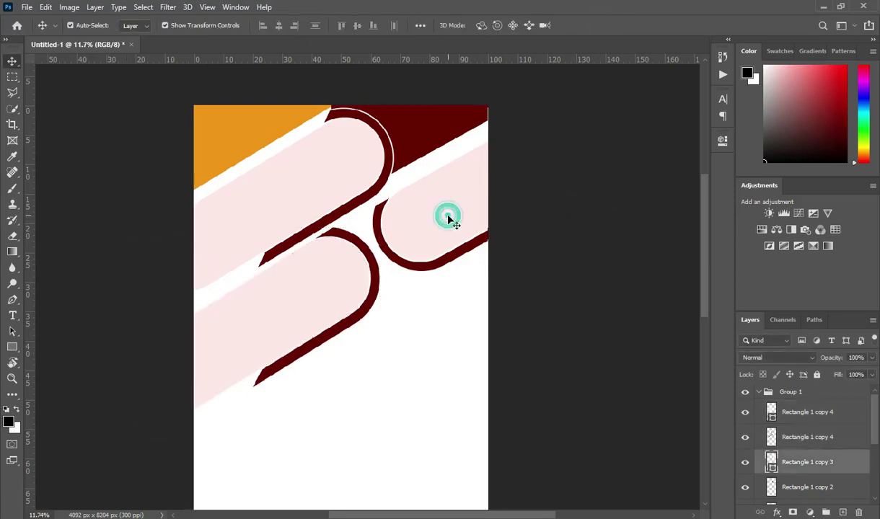
left_click(793, 488, "shift")
key("shift+Up")
key("shift+Up")
key("shift+Up")
key("shift+Up")
key("shift+Up")
key("shift+Up")
key("shift+Up")
key("shift+Up")
key("shift+Up")
key("shift+Up")
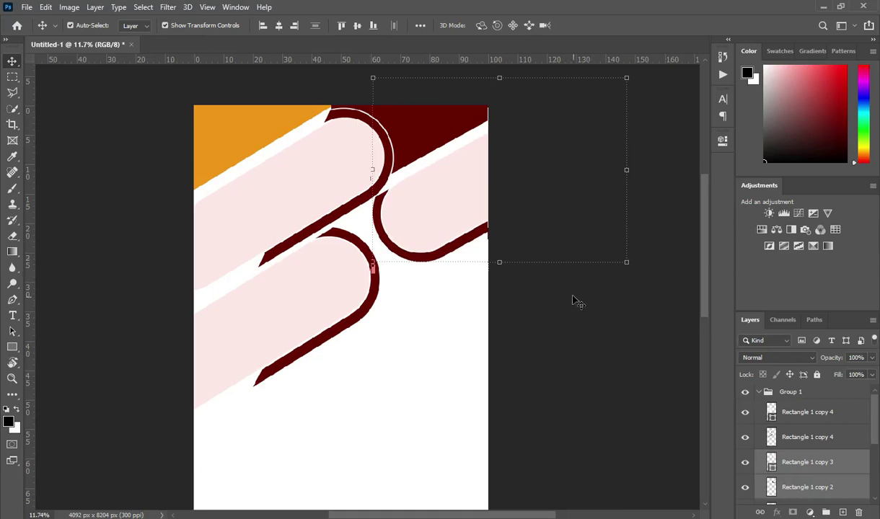
key("shift+Right")
key("shift+Right")
key("shift+Right")
key("shift+Right")
key("shift+Right")
key("shift+Right")
key("shift+Right")
key("shift+Right")
key("shift+Right")
key("shift+Right")
key("shift+Right")
key("shift+Up")
key("shift+Up")
key("shift+Up")
key("shift+Up")
key("shift+Up")
key("shift+Up")
key("shift+Up")
key("shift+Up")
key("shift+Up")
key("shift+Up")
key("shift+Up")
key("shift+Up")
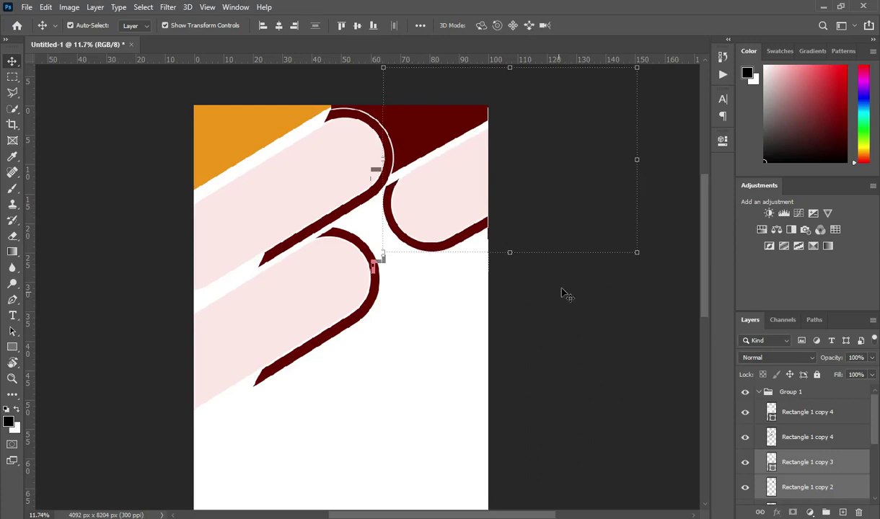
left_click(563, 297)
- Select both Rectangle 1 copy 4 layers of the lower pill, scale them to 101.92%, move them up and right, and apply
scroll(330, 291, "down", 1)
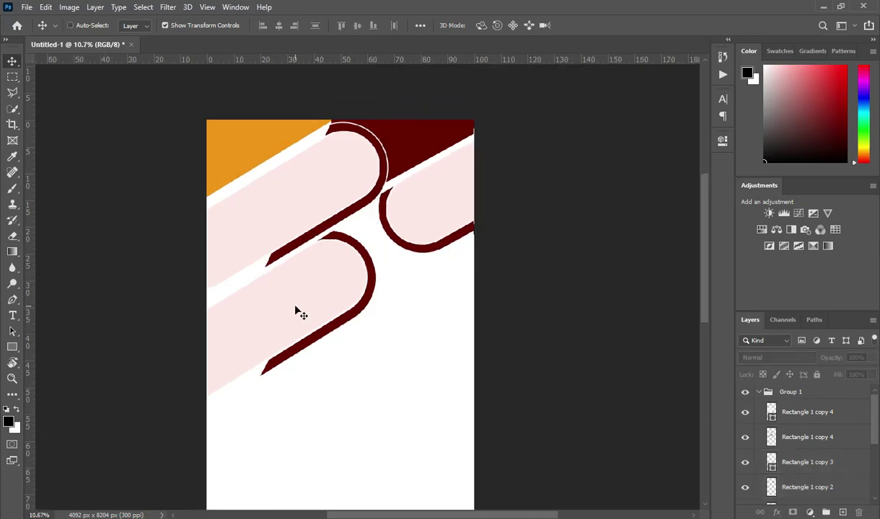
left_click(373, 292)
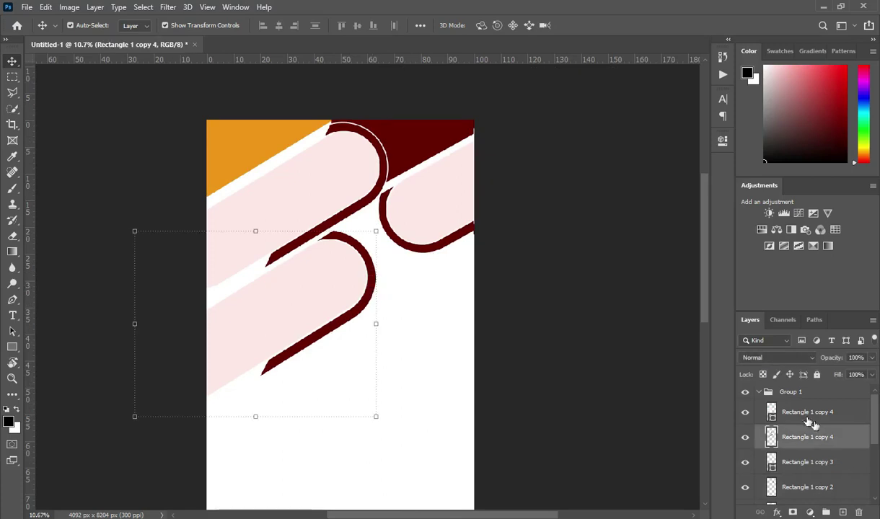
left_click(765, 410, "ctrl")
key("ctrl+t")
left_click_drag(310, 292, 324, 286)
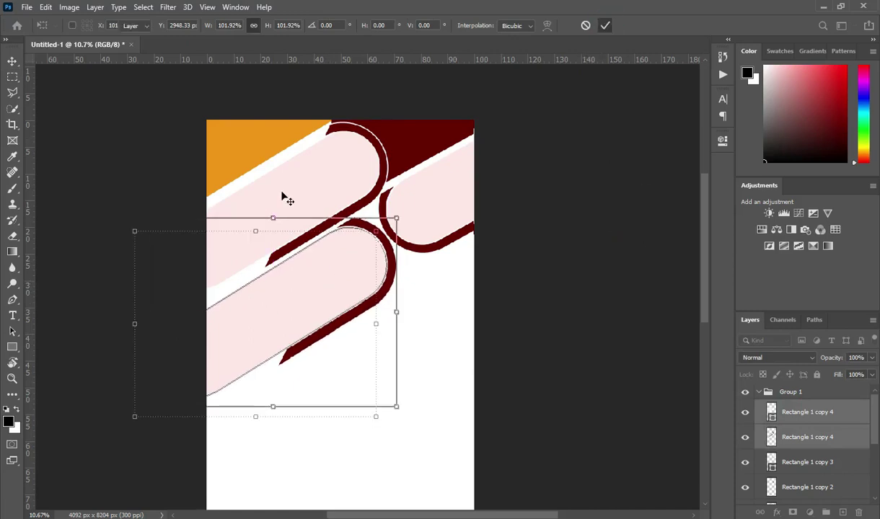
key("Return")
- Nudge the orange corner shape, Rectangle 2, slightly down towards the upper pill and deselect it
left_click(242, 151)
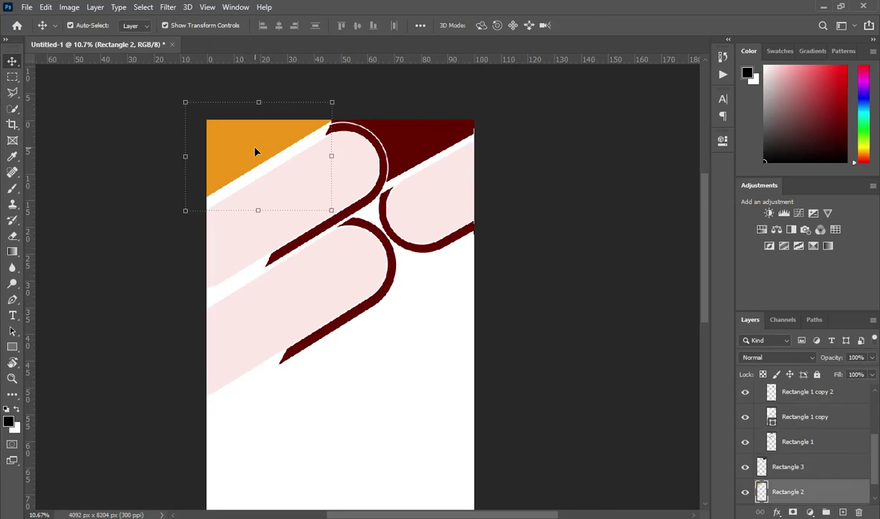
left_click_drag(254, 152, 317, 128)
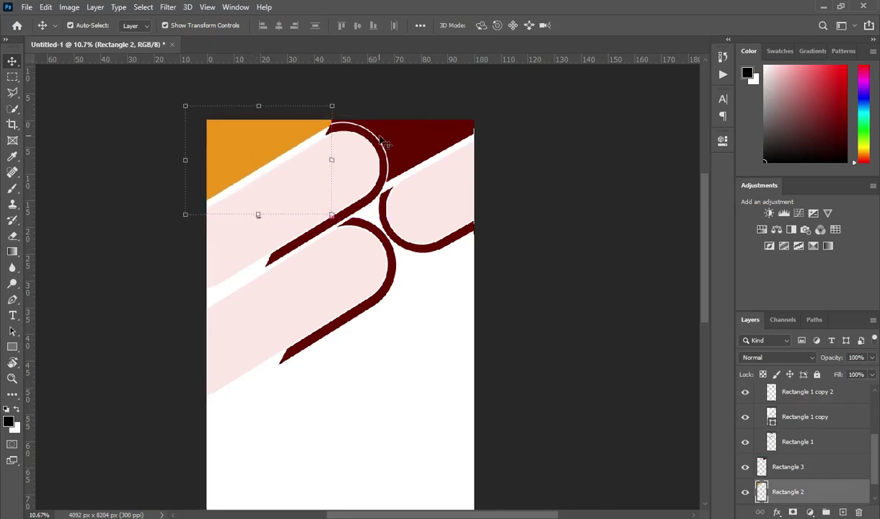
left_click(491, 144)
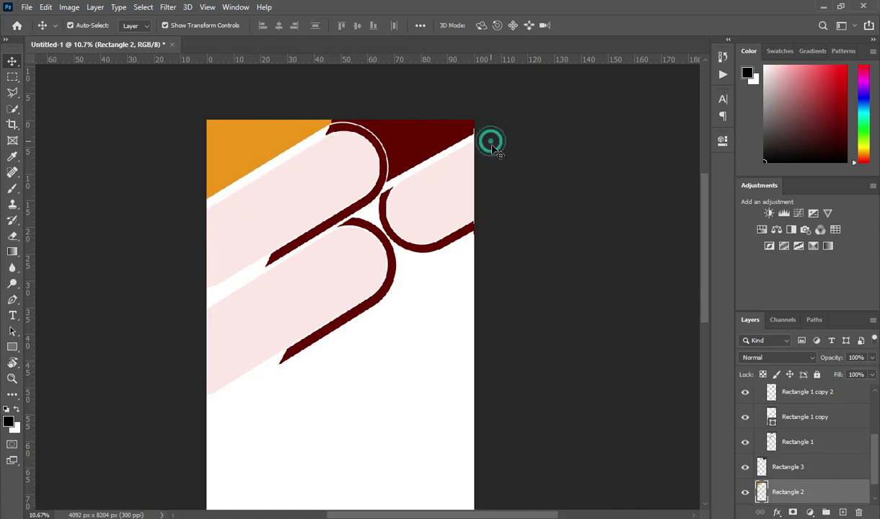
scroll(269, 168, "down", 1)
scroll(366, 278, "up", 2)
scroll(263, 164, "down", 1)
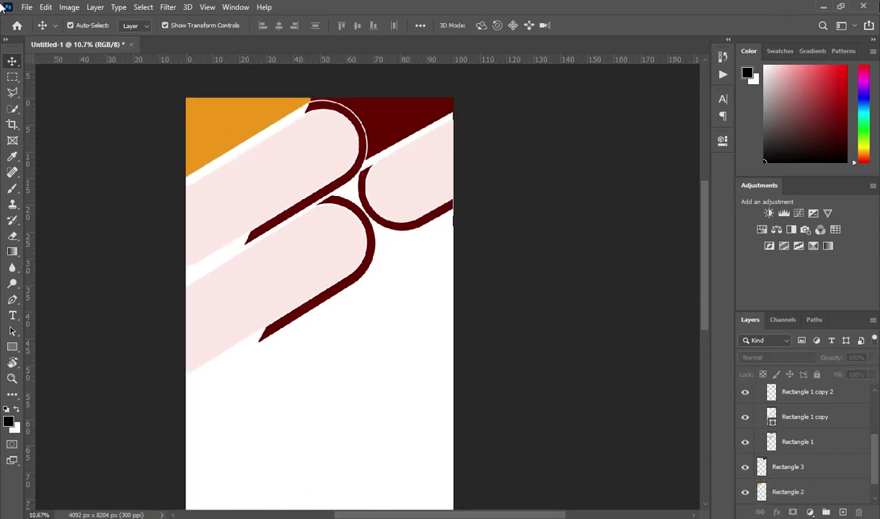
scroll(292, 135, "up", 1)
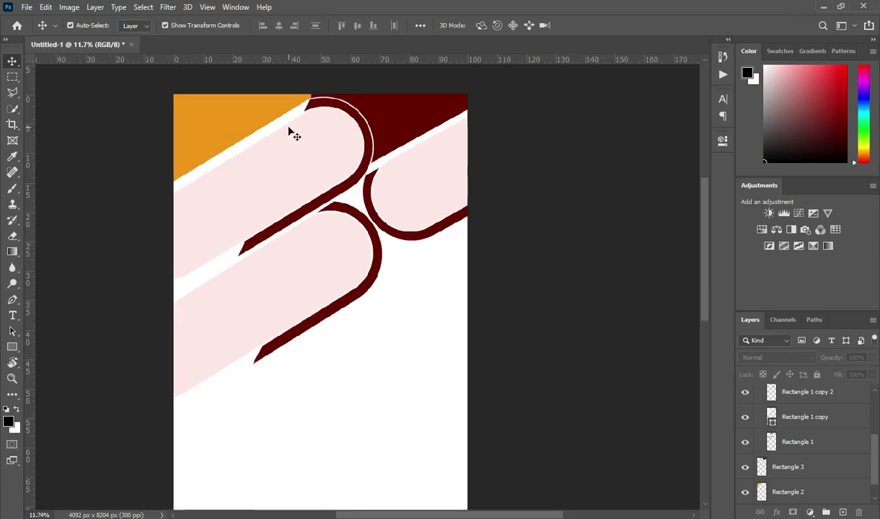
scroll(323, 128, "up", 1)
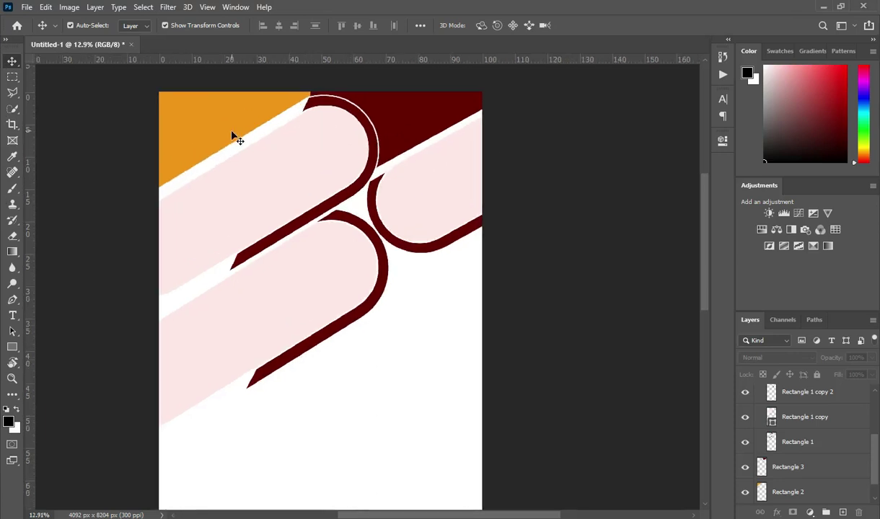
left_click(226, 199)
scroll(523, 401, "down", 1)
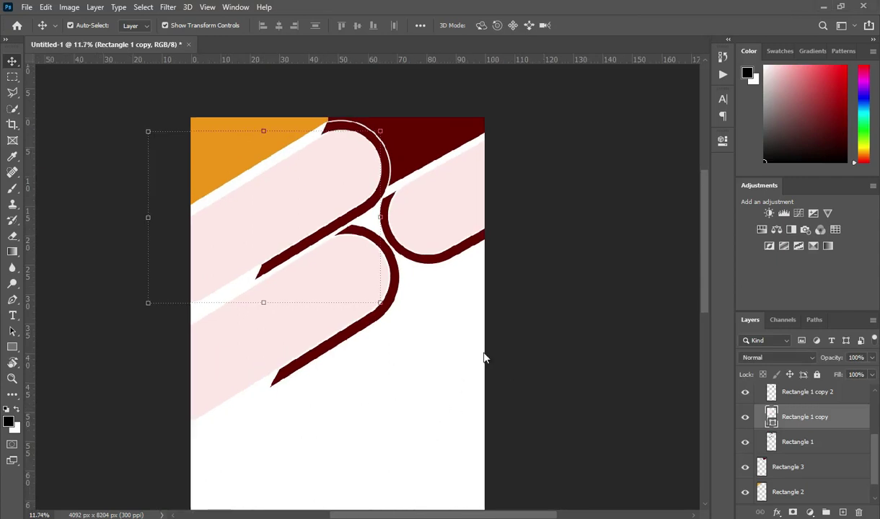
key("alt+Tab")
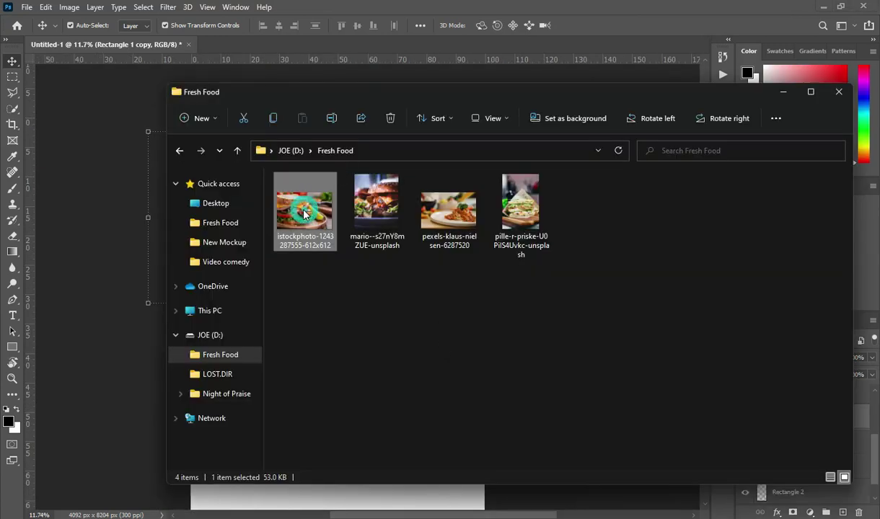
left_click_drag(306, 220, 338, 204)
left_click_drag(338, 298, 338, 223)
left_click_drag(280, 238, 182, 200)
left_click_drag(321, 183, 413, 64)
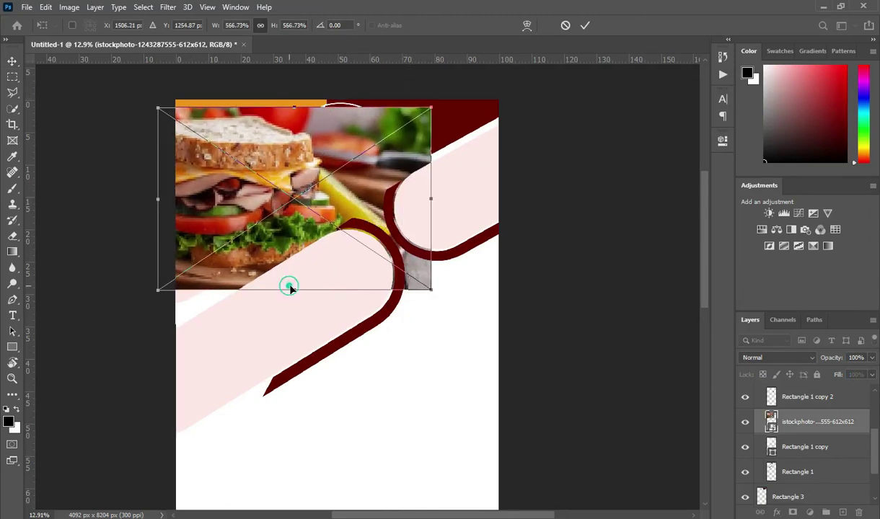
left_click_drag(291, 289, 290, 304)
left_click_drag(302, 214, 290, 206)
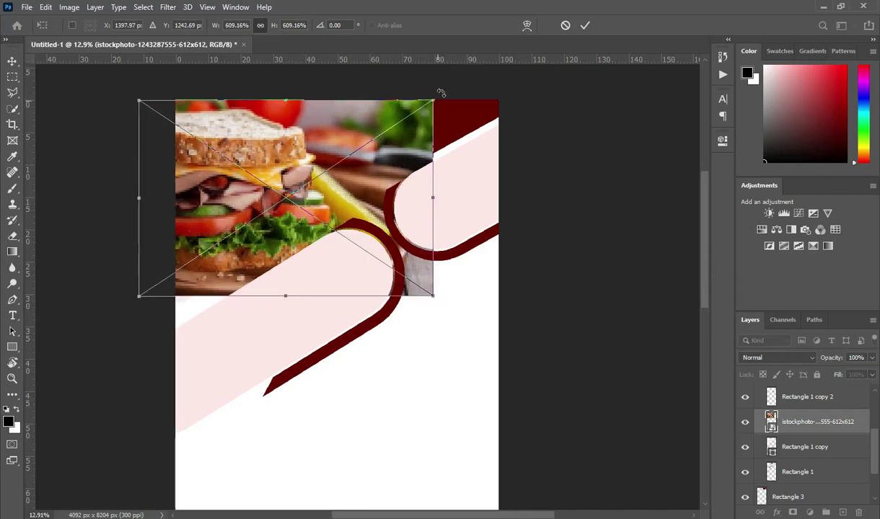
- Rotate the burger sandwich photo by -11.53°, apply the transform, and clip it to the upper pill's Rectangle 1 copy layer
left_click_drag(445, 85, 425, 62)
key("Return")
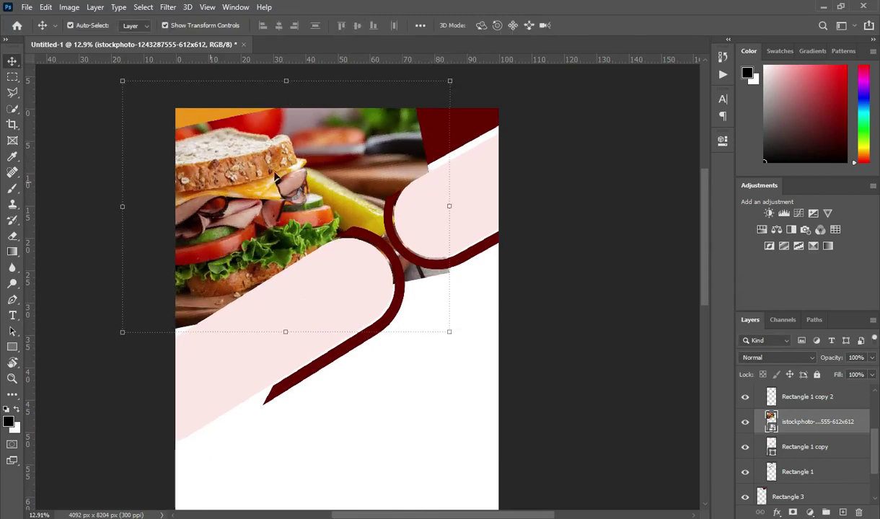
left_click(799, 431, "alt")
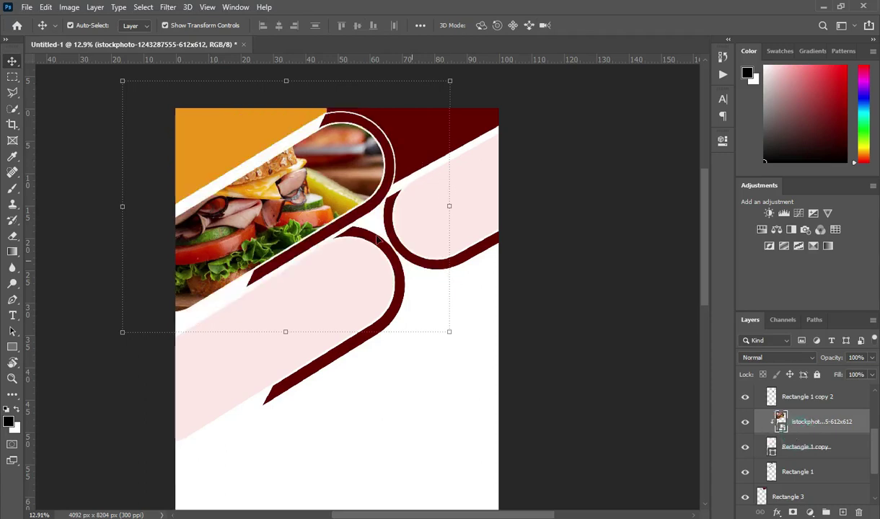
scroll(292, 194, "down", 1)
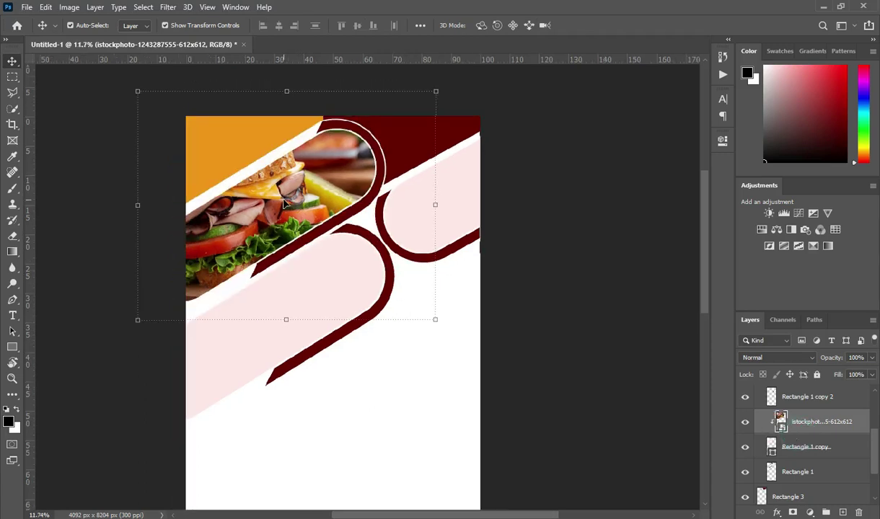
- Scale down and reposition the sandwich photo inside the upper pill, apply the transform, and deselect
left_click_drag(435, 92, 376, 115)
left_click_drag(410, 278, 410, 257)
mouse_move(281, 199)
left_mouse_down()
mouse_move(278, 183)
mouse_move(278, 191)
left_mouse_up()
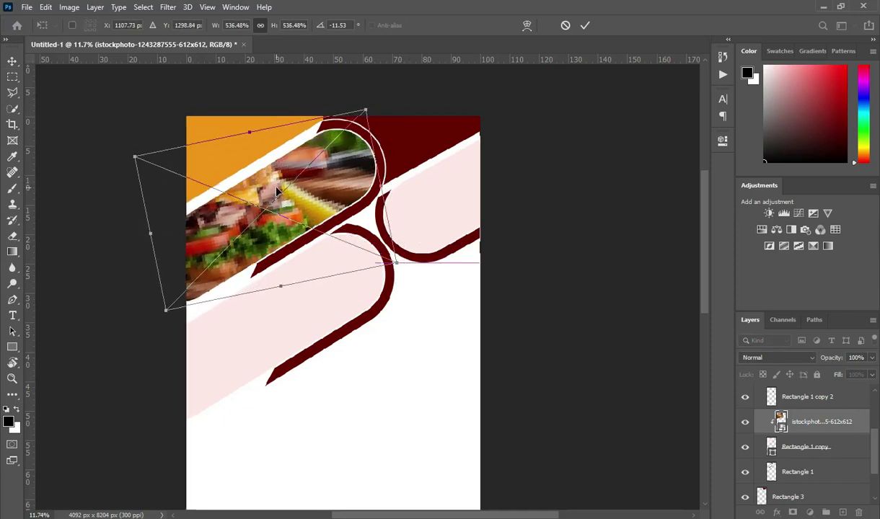
left_click(287, 207)
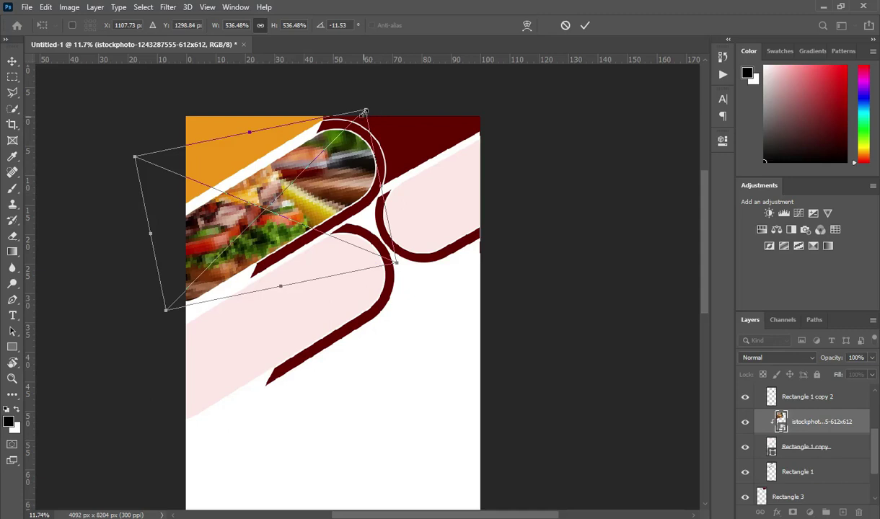
left_click_drag(365, 109, 371, 104)
left_click(583, 25)
scroll(284, 229, "down", 1)
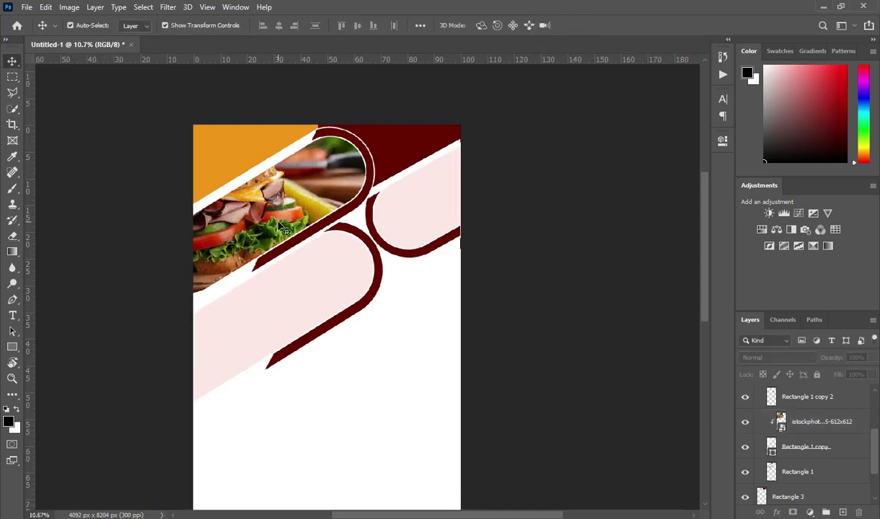
scroll(276, 223, "up", 1)
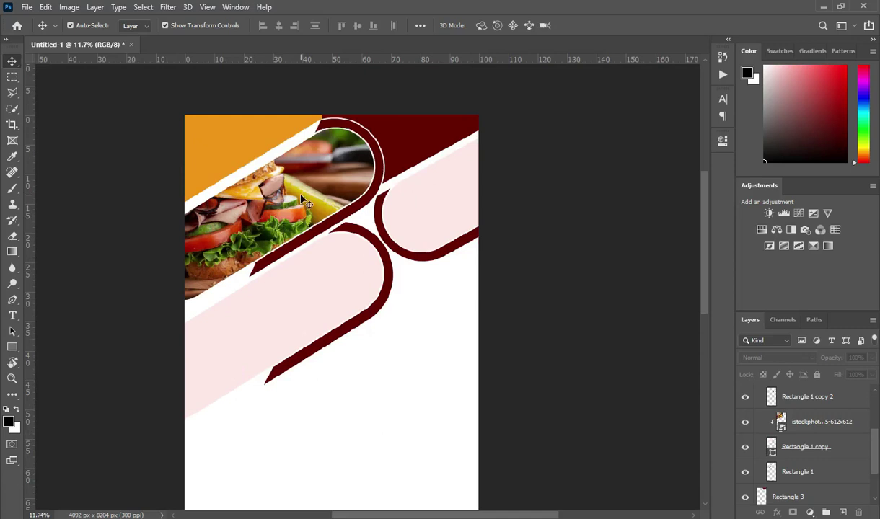
scroll(306, 204, "down", 1)
- Place pexels-klaus-nielsen-6287520 above the right-hand pill's Rectangle 1 copy 3, scaled to 54.23% and rotated by -6.94°
left_click(303, 285, "alt")
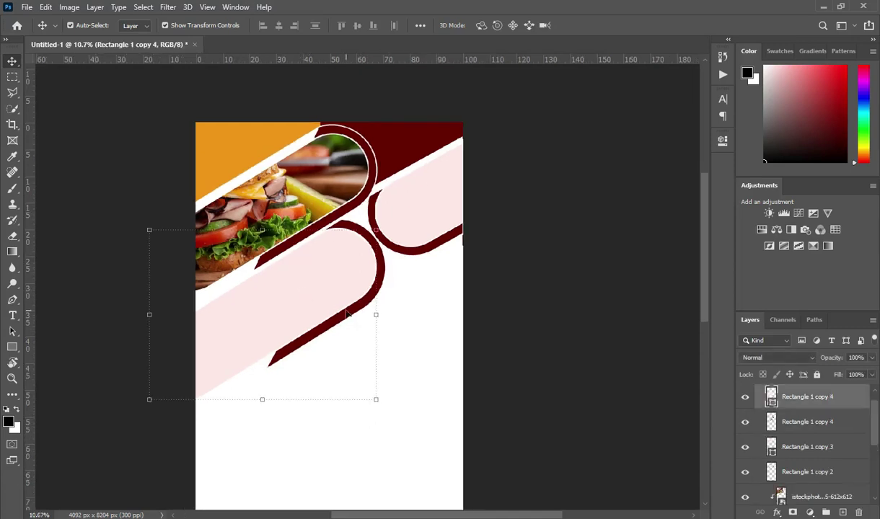
left_click(437, 212)
key("alt+Tab")
left_click_drag(451, 215, 139, 265)
left_click_drag(414, 296, 449, 203)
left_click_drag(234, 220, 297, 220)
left_click_drag(513, 163, 488, 137)
left_click_drag(415, 212, 396, 212)
key("Return")
- Move the pasta photo over the right-hand pill, apply the transform, and clip it to Rectangle 1 copy 3
key("ctrl+t")
left_click_drag(271, 232, 289, 230)
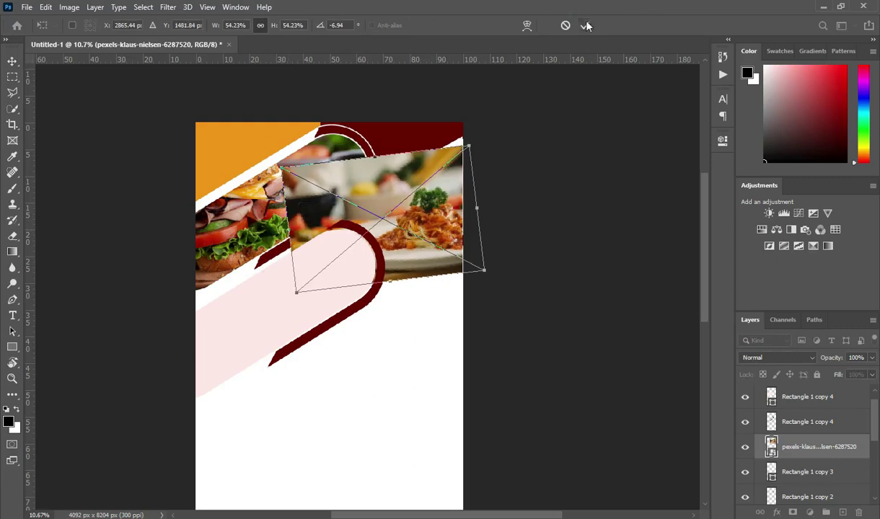
left_click(588, 26)
left_click(813, 458, "alt")
- Scale down and reposition the clipped pasta photo so the dish sits inside the right-hand pill, and apply the transform
left_click_drag(416, 222, 417, 213)
left_click_drag(274, 269, 322, 266)
left_click_drag(458, 124, 445, 136)
left_click_drag(441, 168, 455, 160)
left_click_drag(287, 169, 305, 147)
left_click_drag(385, 207, 384, 191)
left_click_drag(305, 189, 310, 189)
left_click_drag(482, 191, 467, 191)
left_click_drag(419, 202, 424, 205)
left_click(586, 24)
- Place pille-r-priske-U0PiIS4Uvkc-unsplash above the lower pill's fill, Rectangle 1 copy 4, and scale it to 20.41% over the pill
left_click(308, 294)
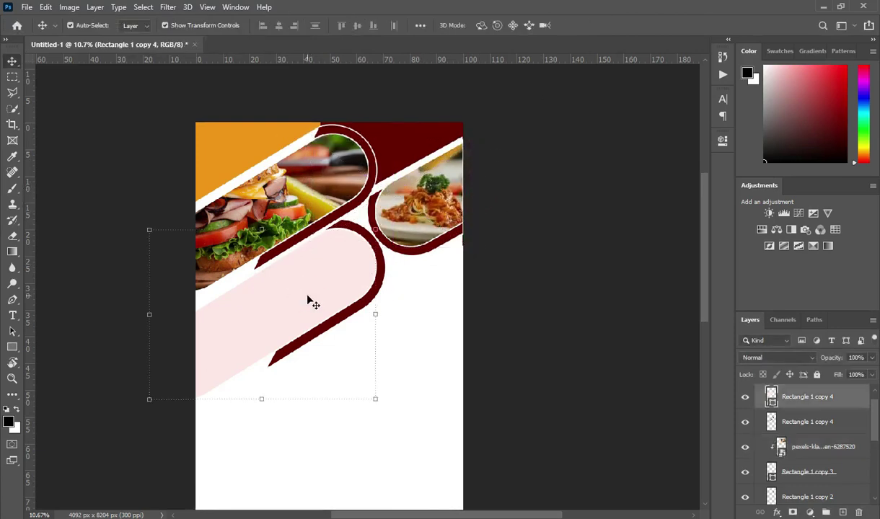
key("alt+Tab")
left_click(514, 225)
left_click_drag(515, 221, 164, 231)
left_click_drag(465, 321, 323, 321)
left_click_drag(276, 308, 385, 296)
left_click_drag(289, 276, 282, 233)
left_click_drag(195, 247, 185, 251)
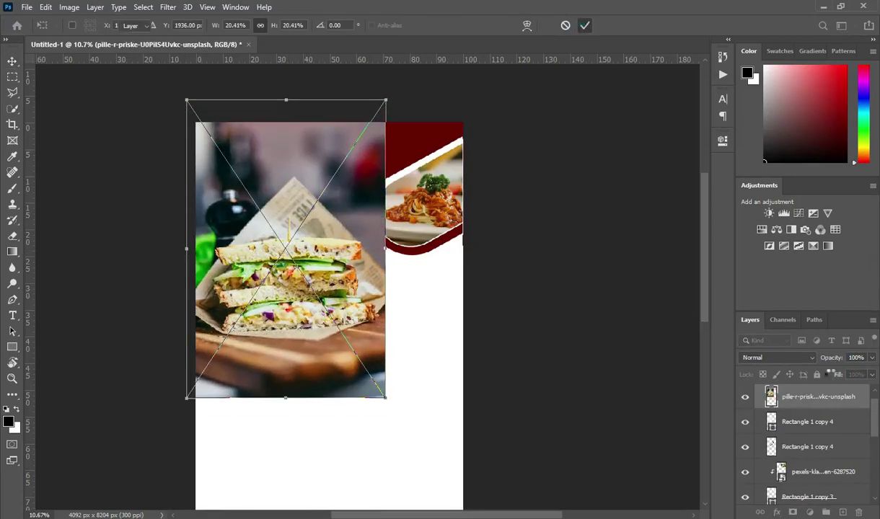
- Apply the placement, clip the sandwich photo to the lower pill's fill, shift it slightly down, and deselect
key("Return")
left_click(806, 409, "alt")
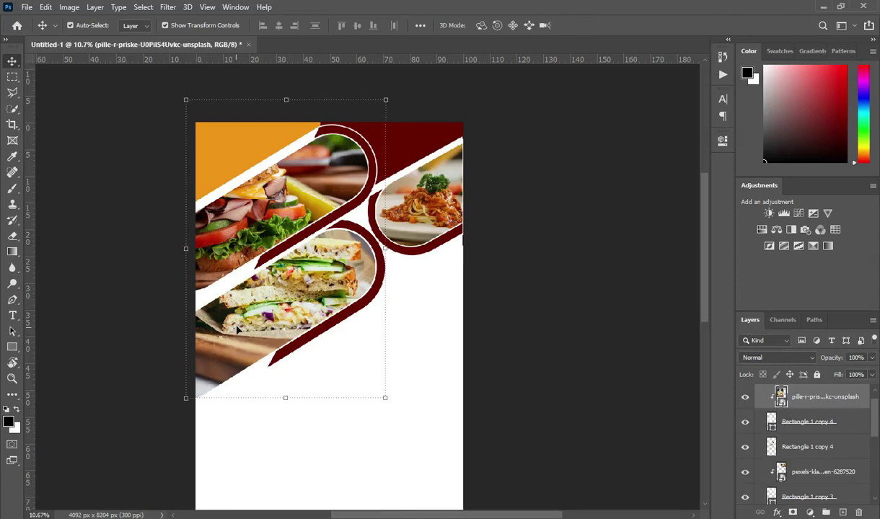
left_click_drag(235, 333, 240, 334)
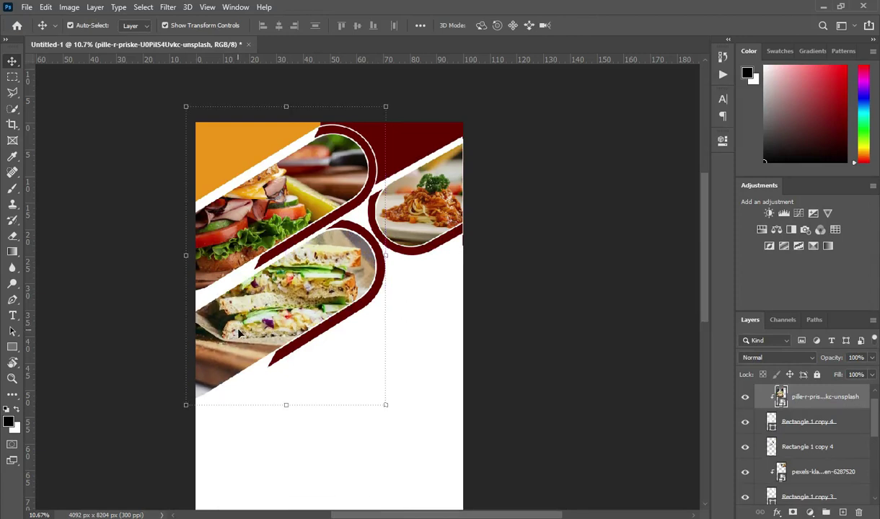
left_click(546, 153)
scroll(392, 182, "down", 2)
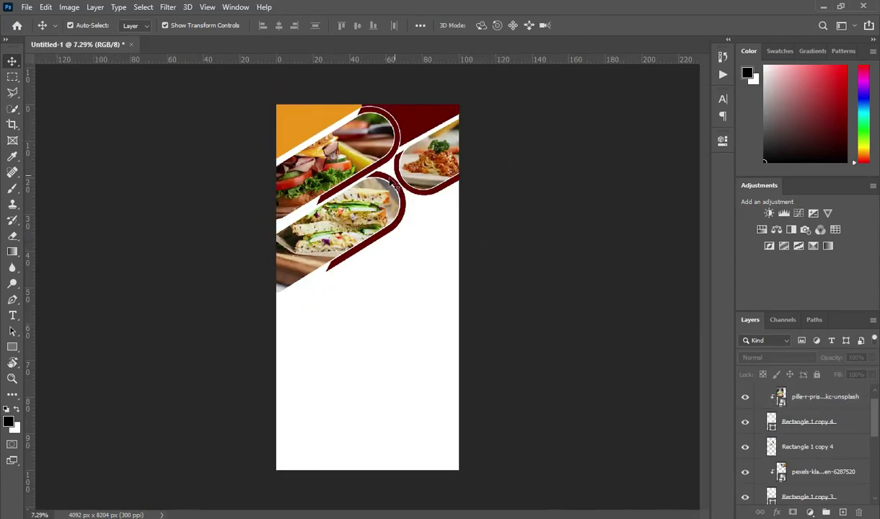
scroll(382, 235, "up", 1)
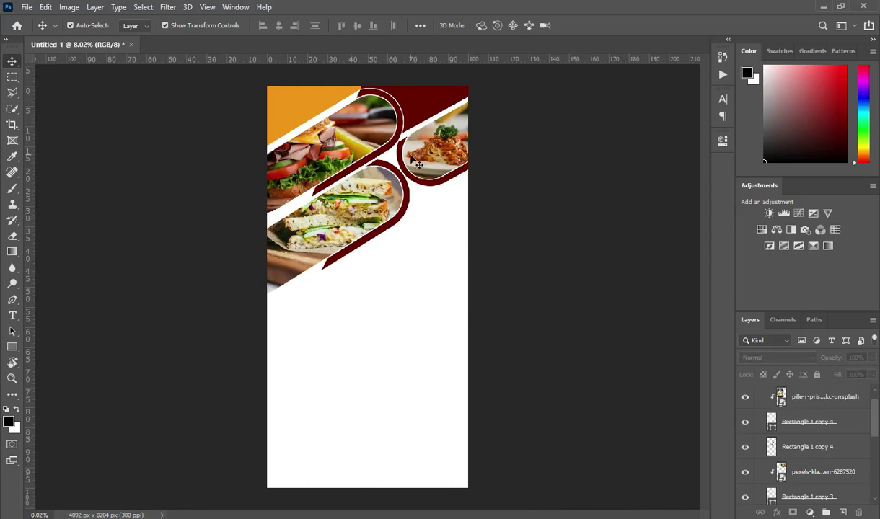
- Collapse Group 1 and draw a black rectangle 4429 × 2732 px across the banner's lower part, directly above the Rectangle 3 layer
scroll(785, 420, "up", 1)
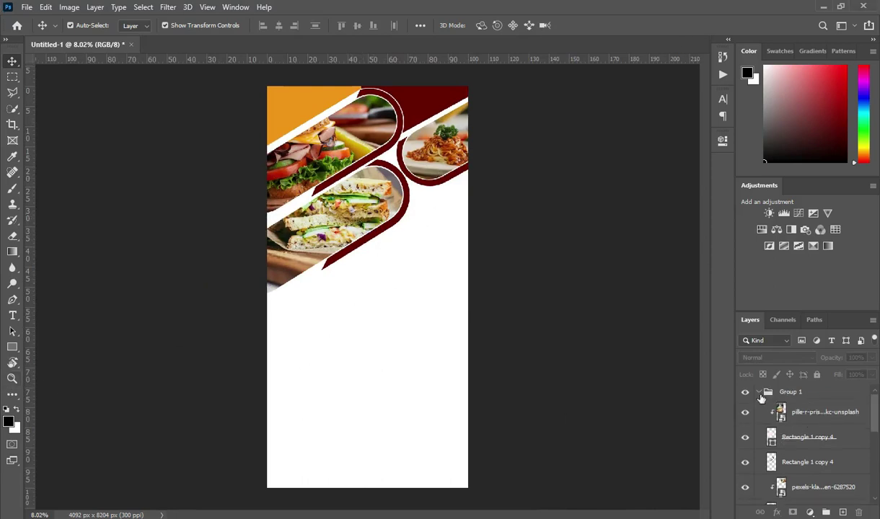
left_click(759, 392)
left_click(789, 417)
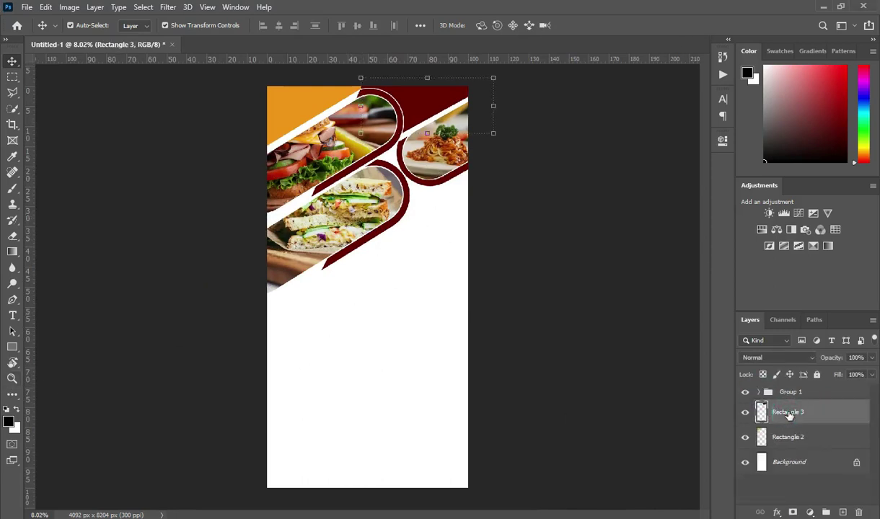
left_click(11, 349)
left_click(94, 347)
left_click_drag(257, 360, 474, 495)
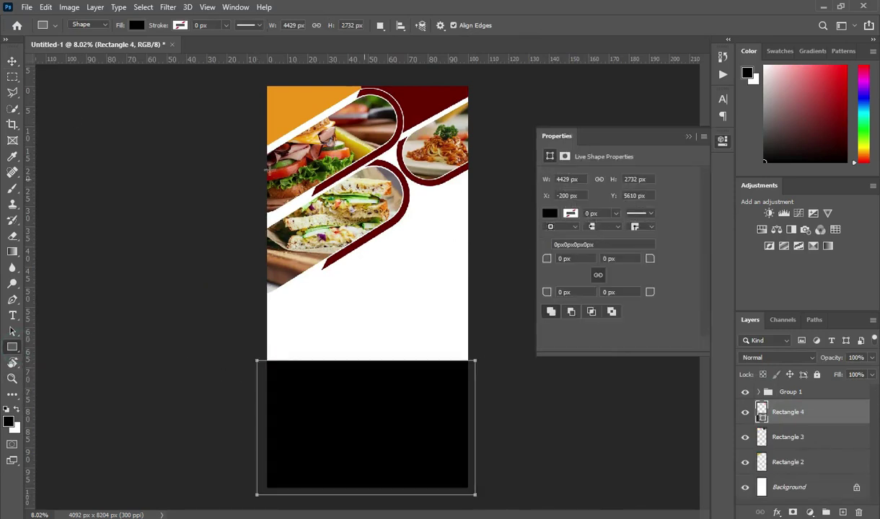
left_click(13, 61)
- Look up the hex code f09411 in the Notepad text file and fill the lower rectangle with the recently used orange
key("alt+Tab")
triple_click(110, 122)
left_click(649, 73)
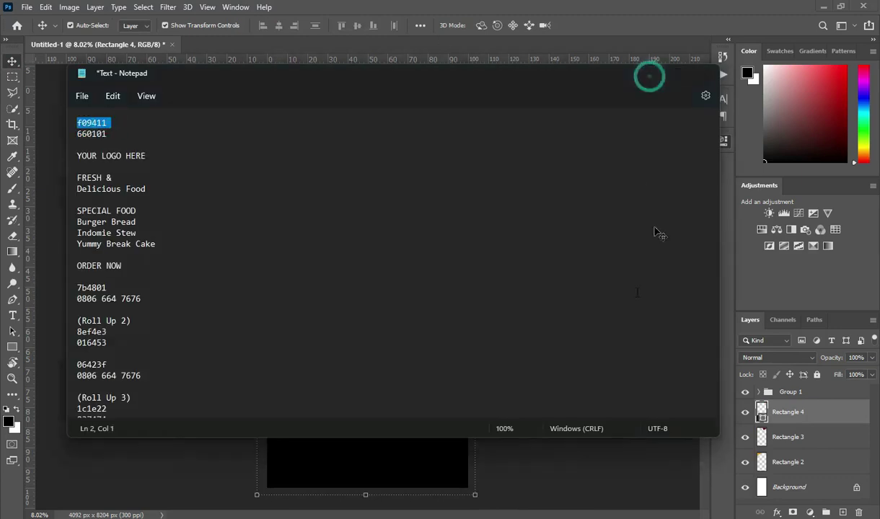
left_click(550, 212)
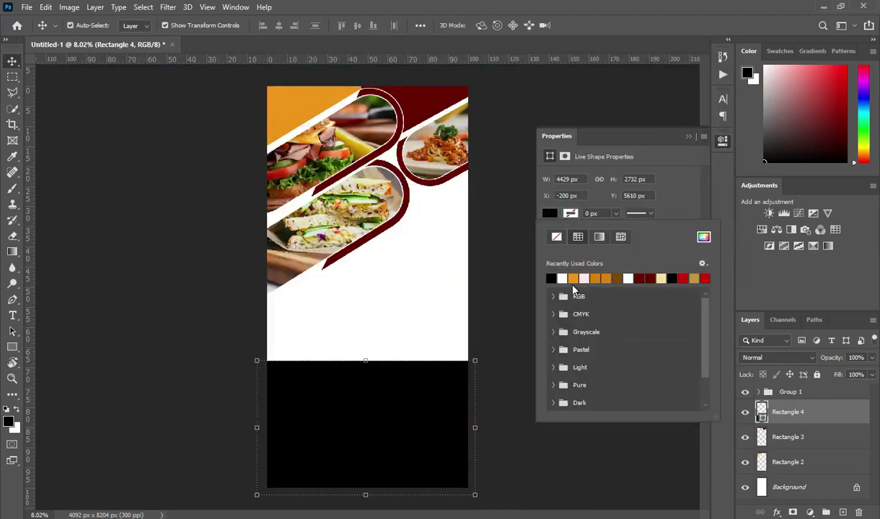
left_click(572, 278)
left_click(688, 135)
left_click(12, 61)
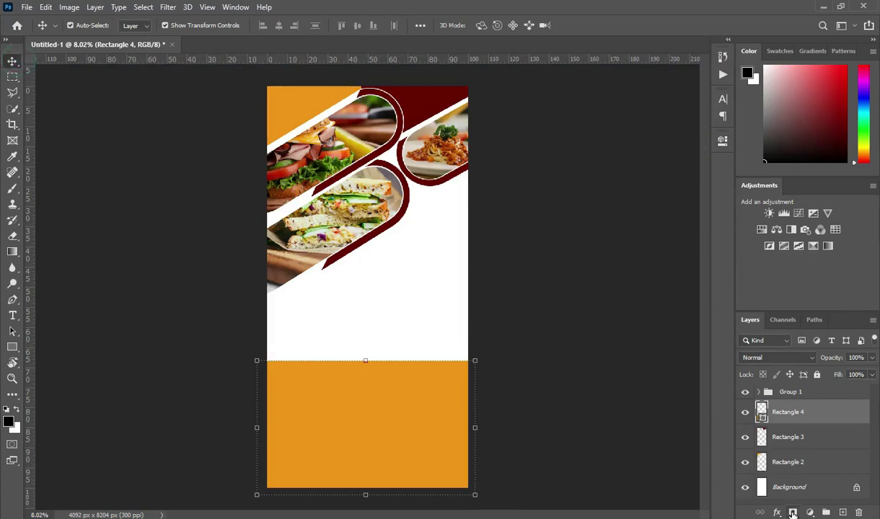
- Add a layer mask to the orange Rectangle 4 and fade its upper edge into the white with black-to-transparent linear gradients
left_click(792, 513)
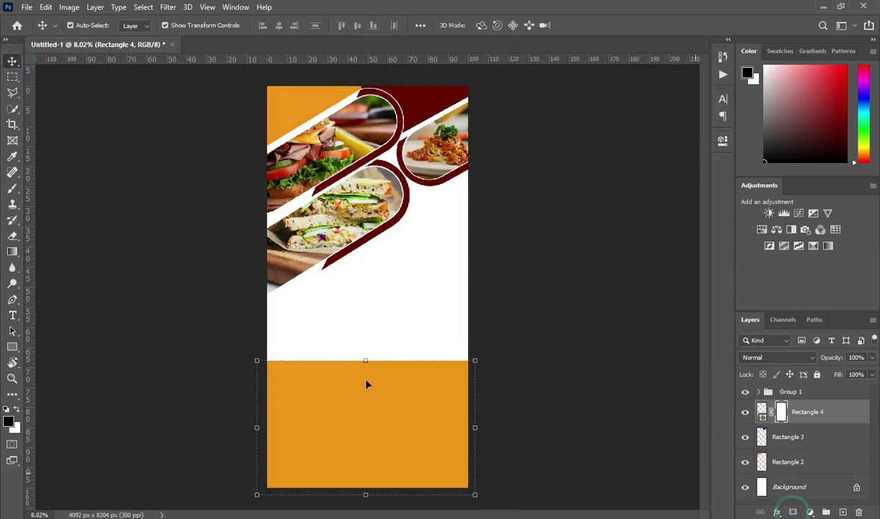
left_click(12, 253)
scroll(377, 363, "up", 2)
left_click_drag(358, 341, 357, 439)
left_click_drag(369, 321, 369, 466)
left_click_drag(367, 327, 367, 465)
left_click_drag(365, 307, 370, 420)
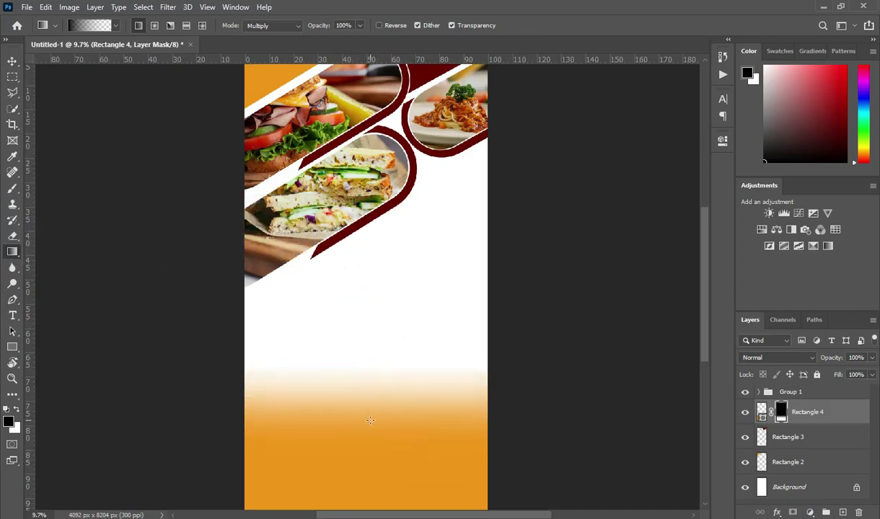
key("ctrl+0")
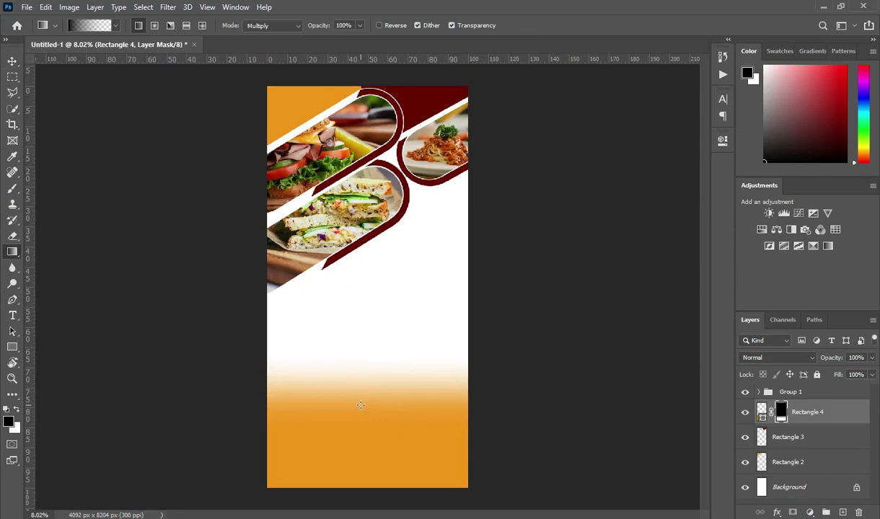
left_click_drag(362, 311, 366, 449)
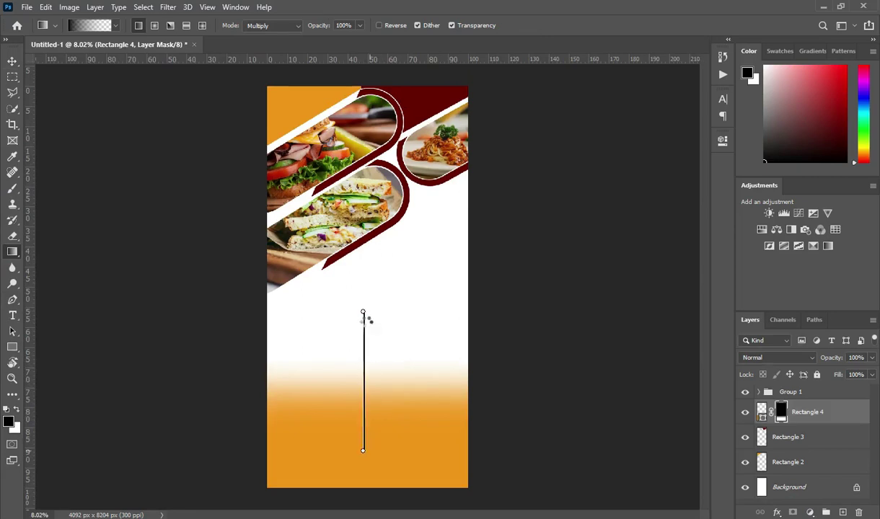
left_click(11, 61)
left_click(548, 337)
- Fill the dark red border of the upper sandwich photo with orange sampled from the corner shape using the Paint Bucket, and collapse Group 1
scroll(371, 356, "up", 2)
scroll(360, 308, "down", 1)
scroll(401, 82, "up", 1)
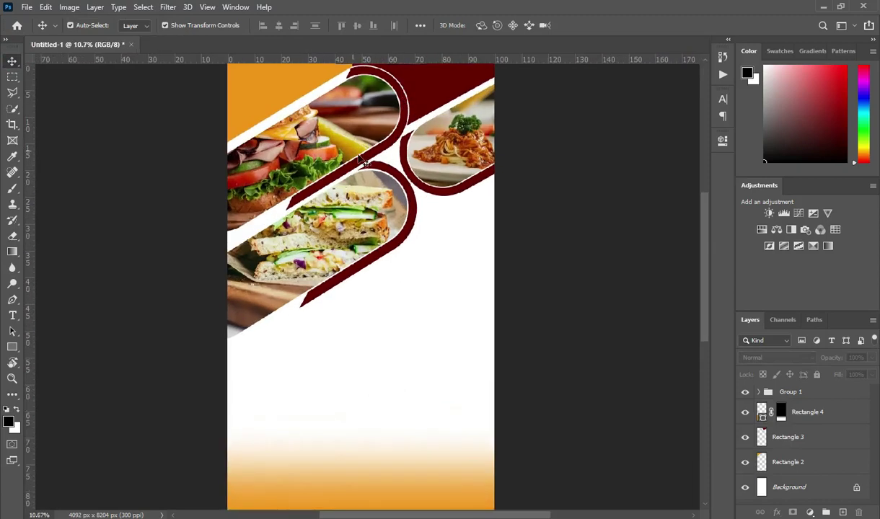
left_click(363, 156)
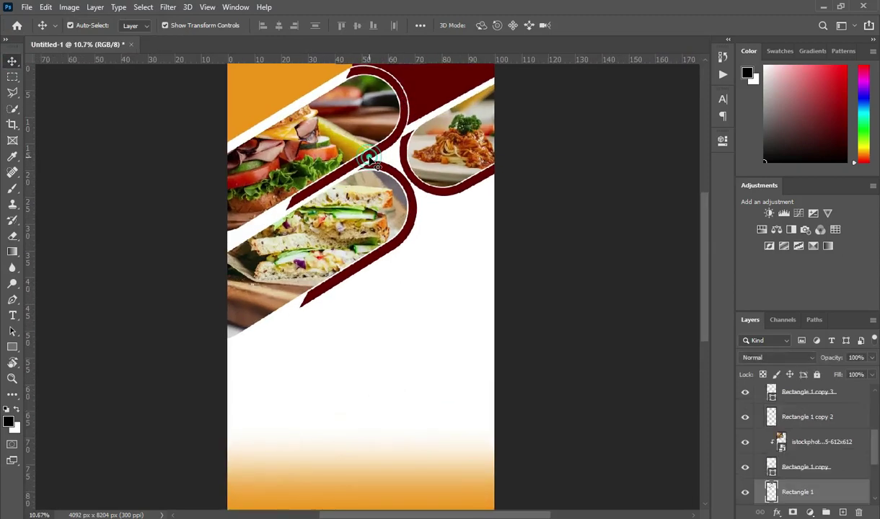
right_click(12, 252)
left_click(69, 261)
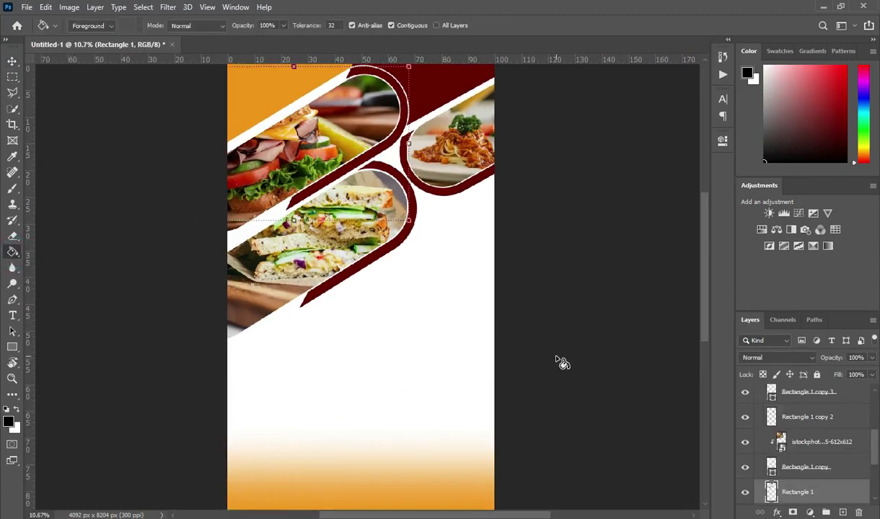
left_click(10, 422)
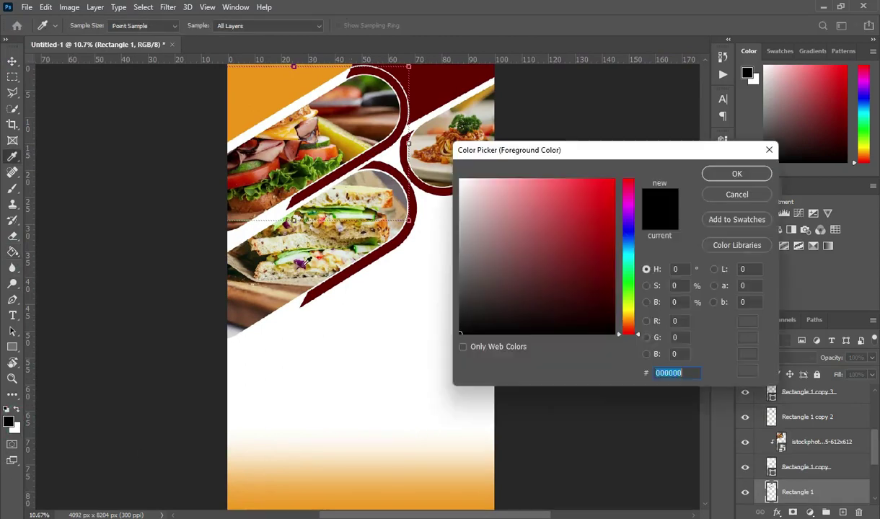
left_click(257, 109)
left_click(728, 173)
left_click(383, 142)
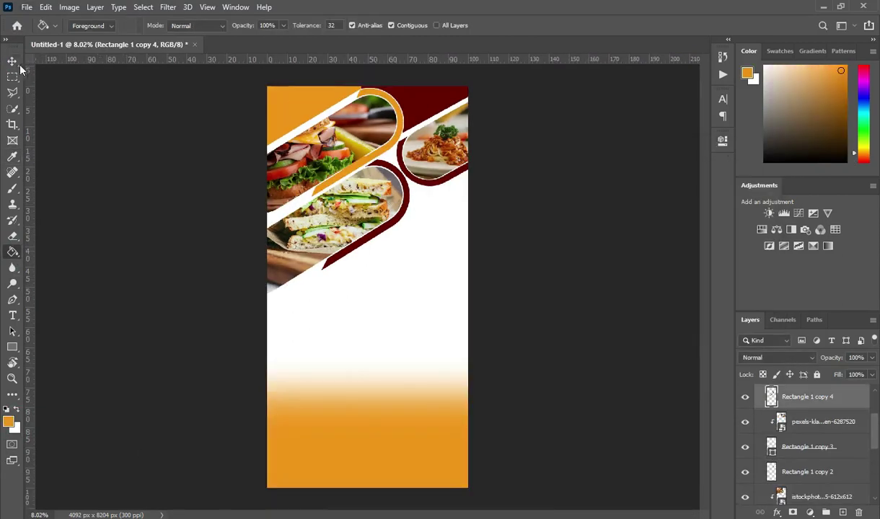
key("v")
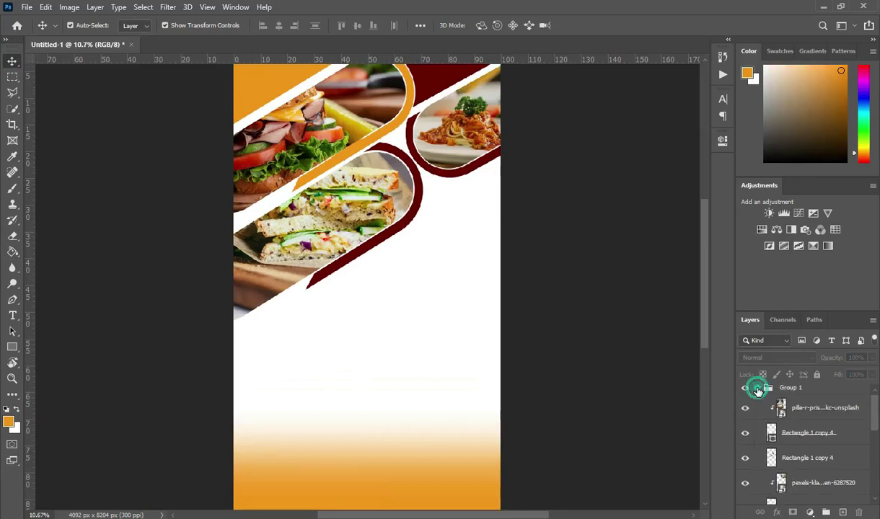
left_click(757, 390)
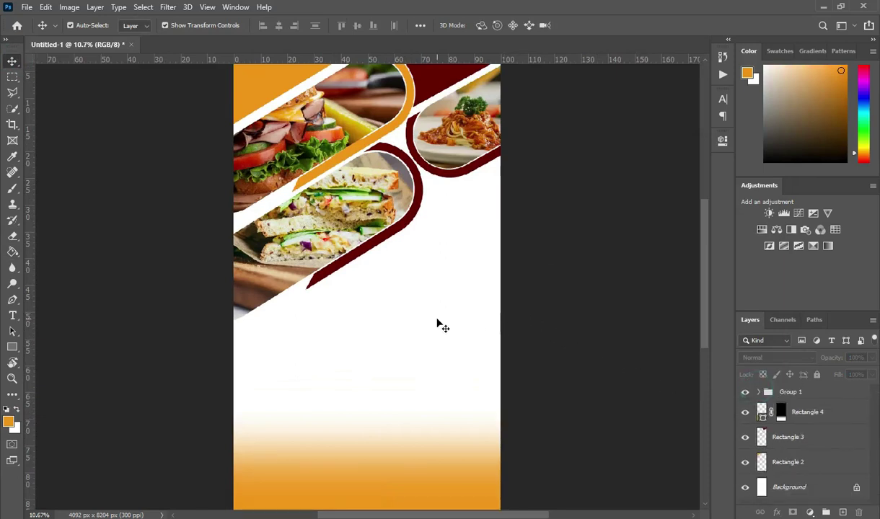
- Add a text layer in the white area below the photos reading "FRESH &", copied from the Notepad text file
scroll(437, 324, "down", 3)
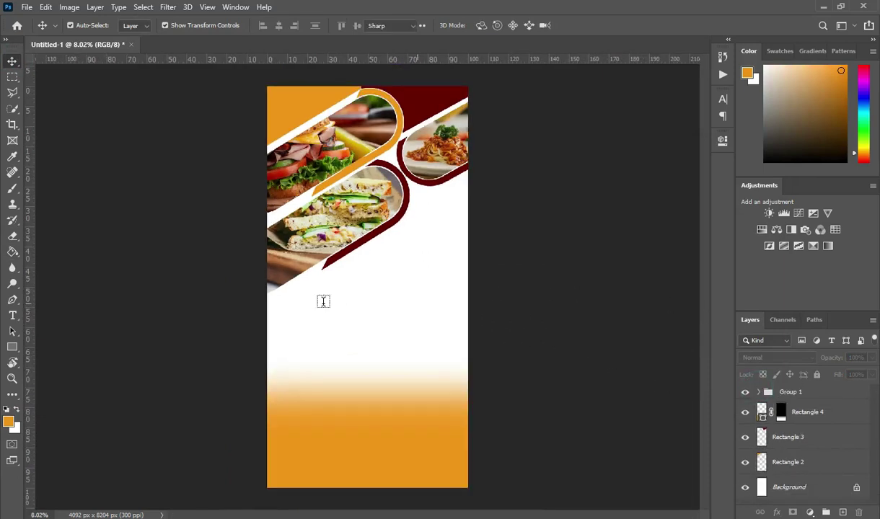
key("t")
left_click(298, 304)
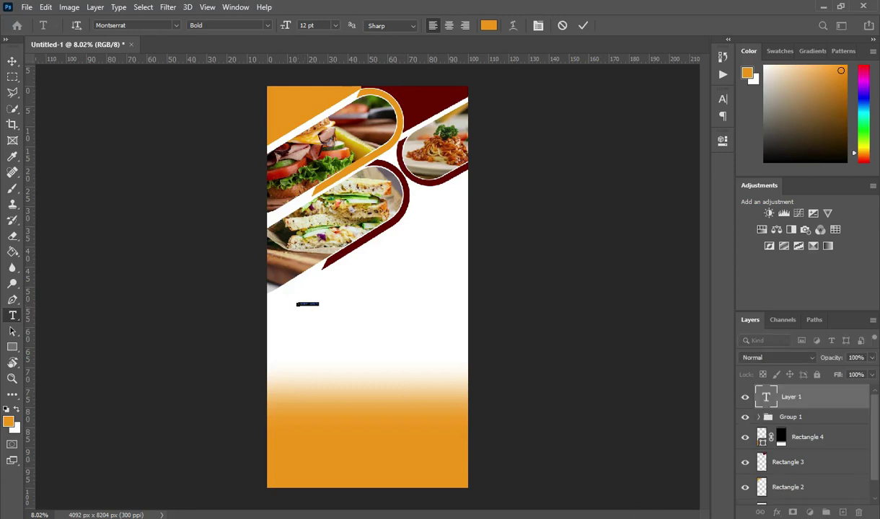
key("alt+Tab")
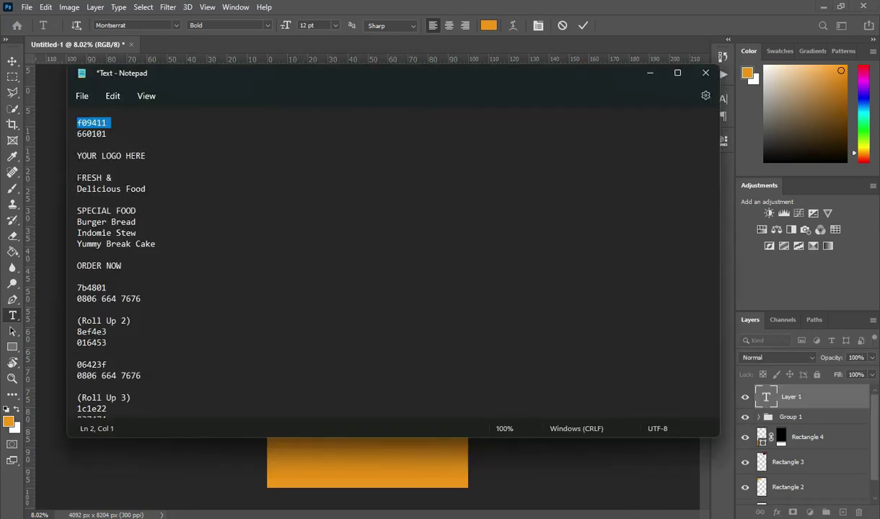
key("Down")
key("Down")
key("Down")
key("shift+Down")
key("ctrl+c")
key("alt+Tab")
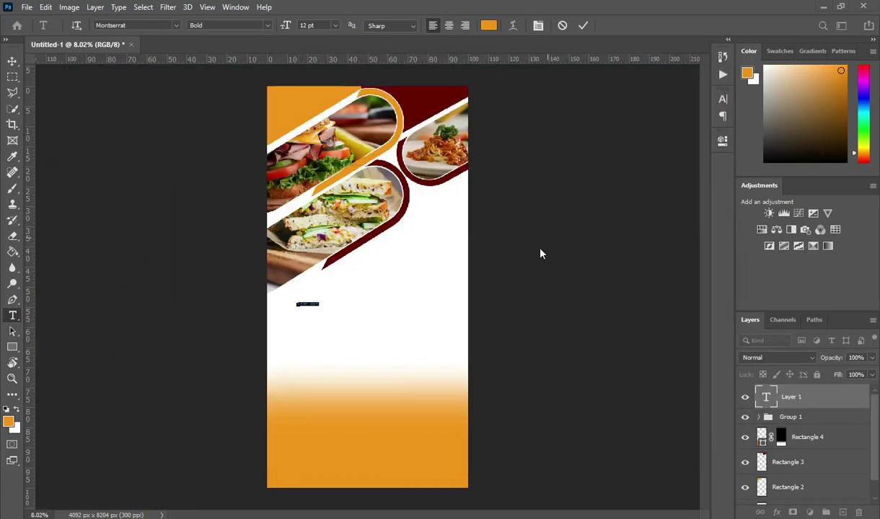
key("ctrl+v")
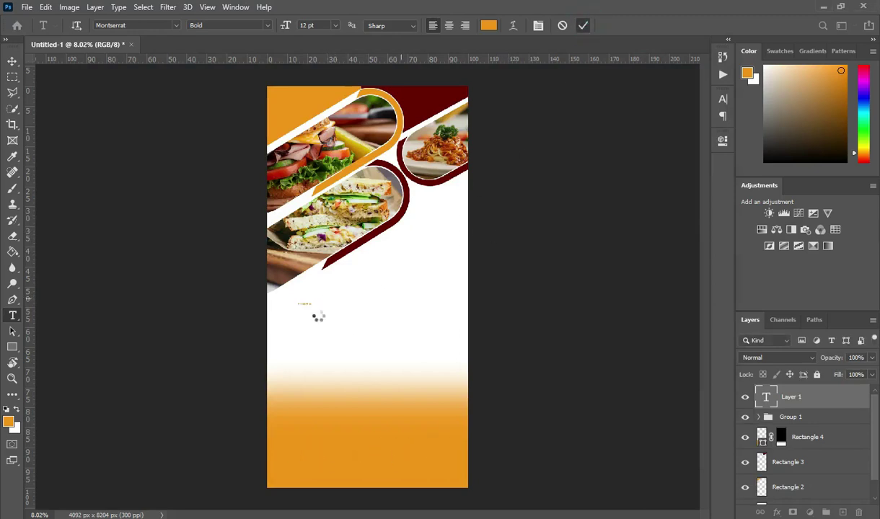
key("ctrl+Return")
- Scale the "FRESH &" text up proportionally to about 373%
scroll(315, 310, "up", 2)
key("v")
key("ctrl+t")
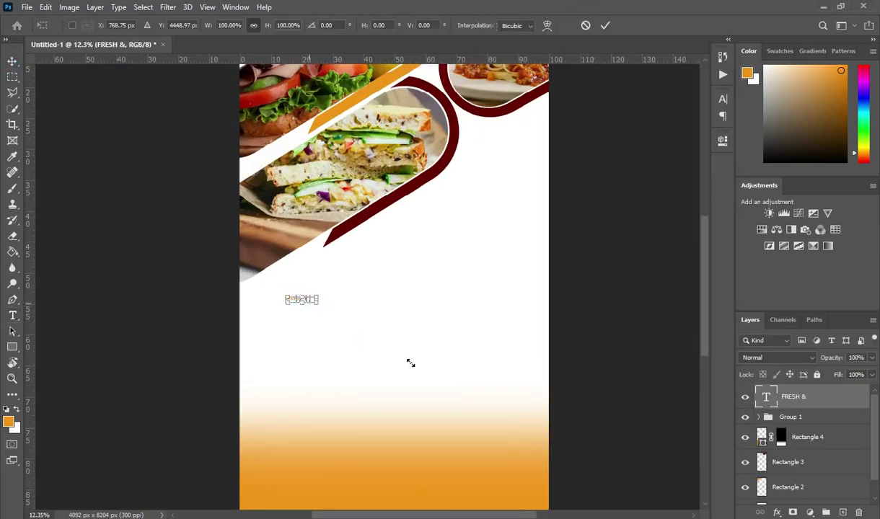
left_click_drag(326, 303, 380, 262)
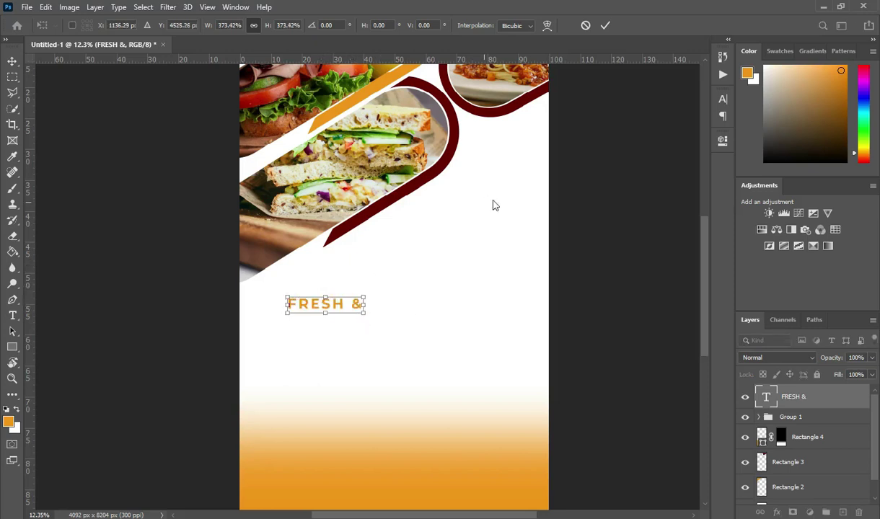
left_click(605, 25)
- Copy the dark red hex code 660101 from Notepad and apply it as the color of the "FRESH &" text
scroll(442, 345, "down", 1)
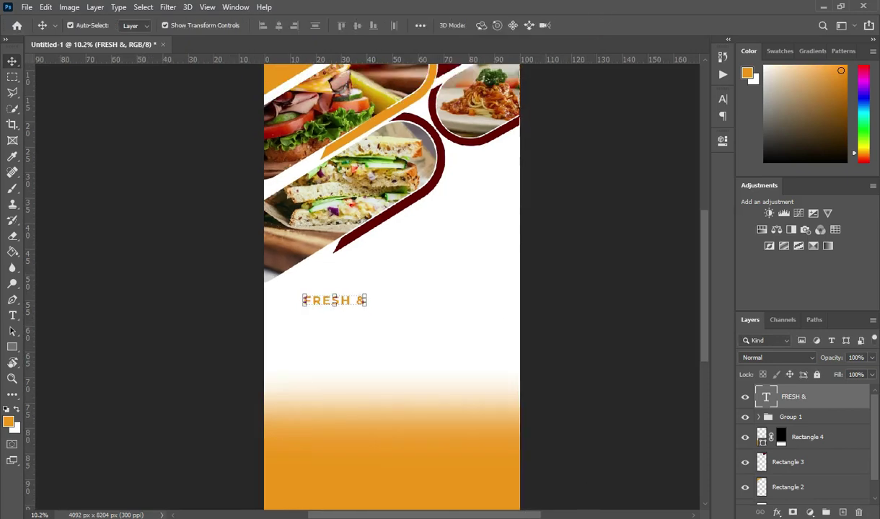
key("alt+Tab")
left_click_drag(117, 134, 76, 134)
key("ctrl+c")
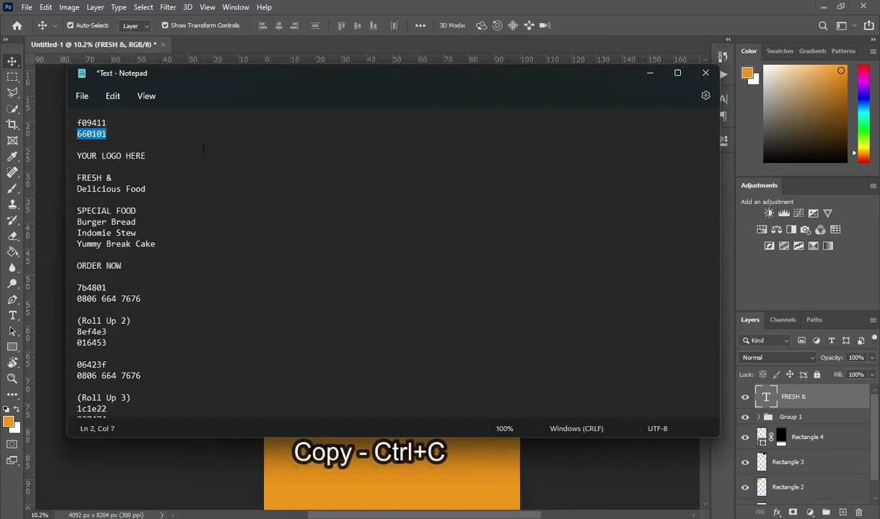
left_click(650, 73)
key("t")
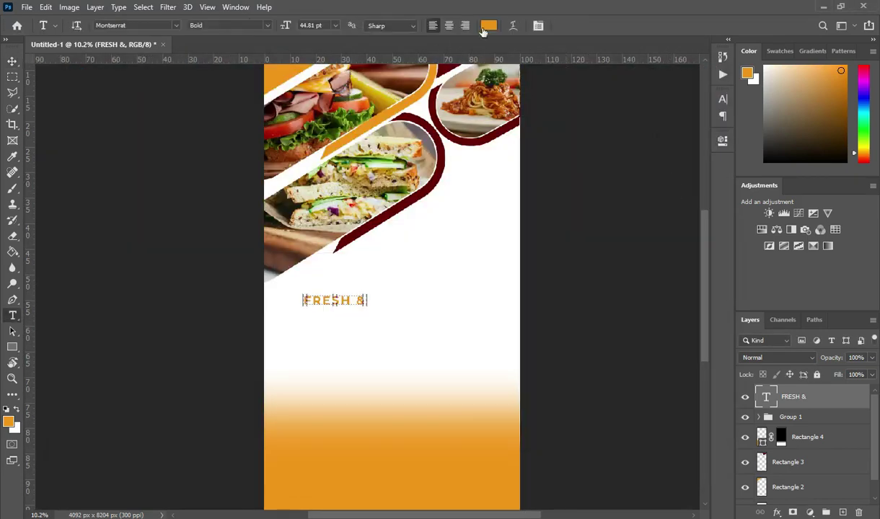
left_click(488, 25)
key("ctrl+v")
left_click(736, 173)
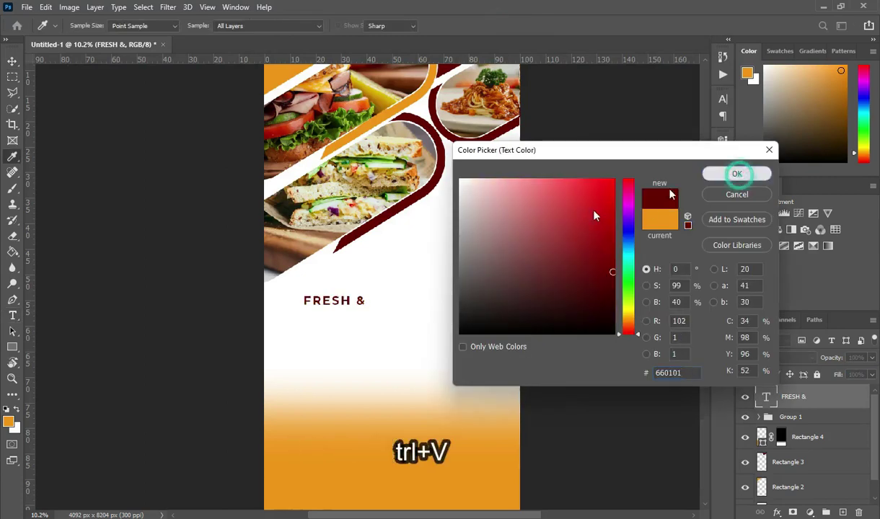
- Tighten the letter tracking of the "FRESH &" text
scroll(351, 298, "up", 2)
scroll(351, 297, "up", 1)
left_click(722, 99)
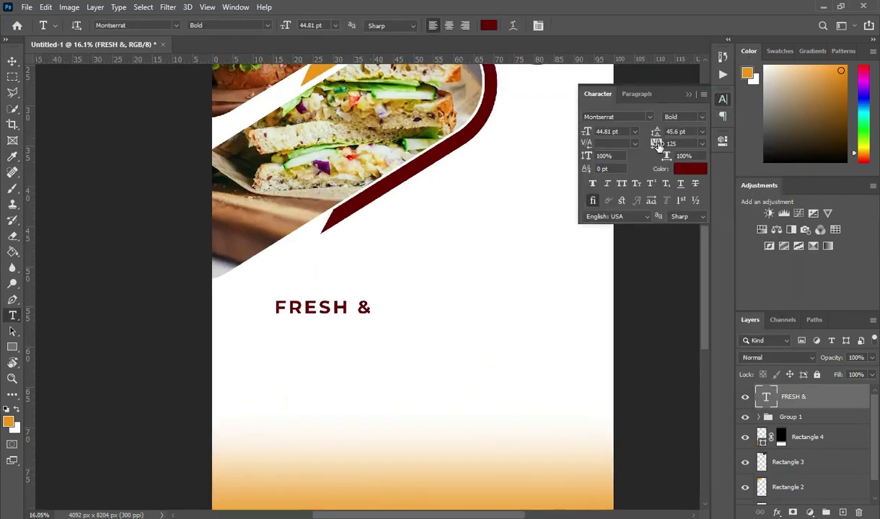
left_click_drag(654, 143, 654, 144)
left_click(688, 94)
- Shift "FRESH &" toward the banner's left margin and enlarge it to about 85 pt
left_click(10, 64)
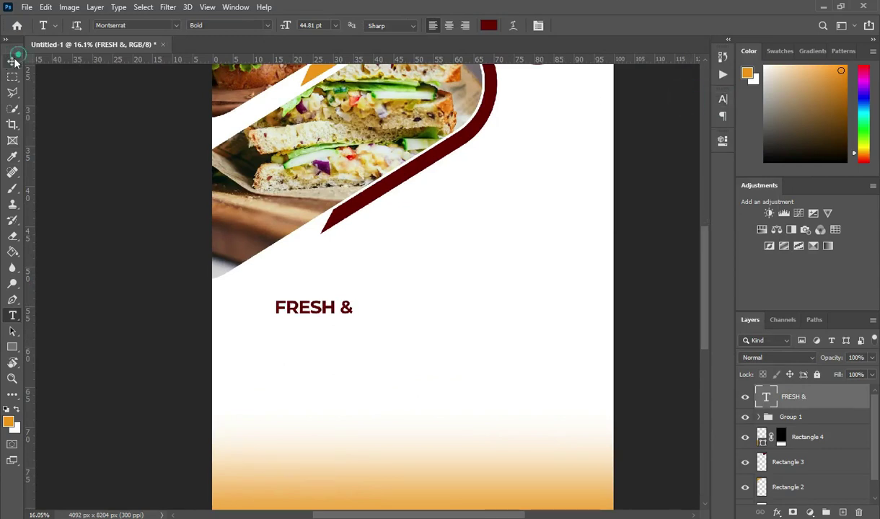
scroll(275, 308, "up", 1)
left_click_drag(275, 308, 224, 308)
left_click_drag(368, 308, 400, 309)
key("Return")
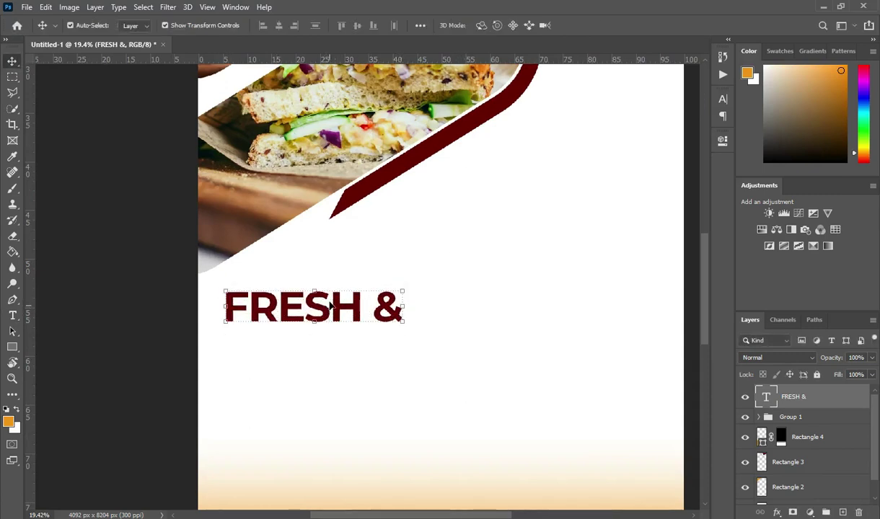
- Try Josefin Slab Bold as the font of the "FRESH &" text
key("t")
left_click(176, 25)
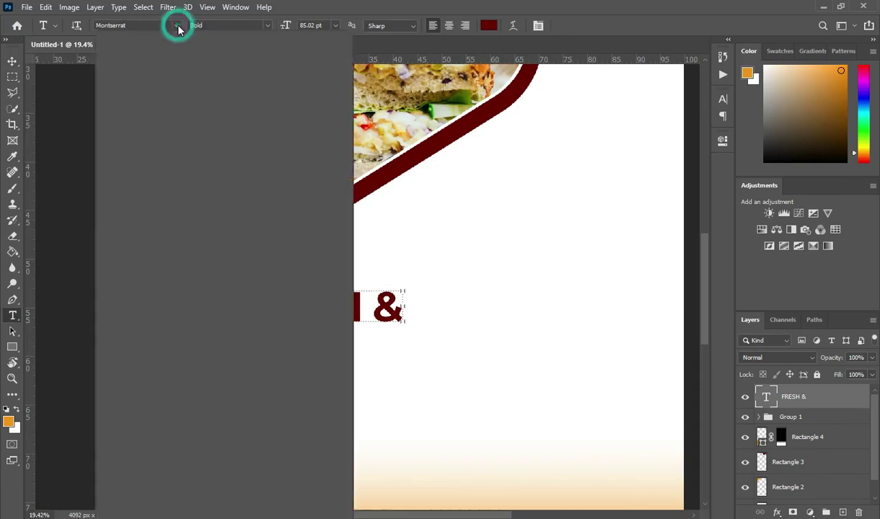
key("BackSpace")
type("josef")
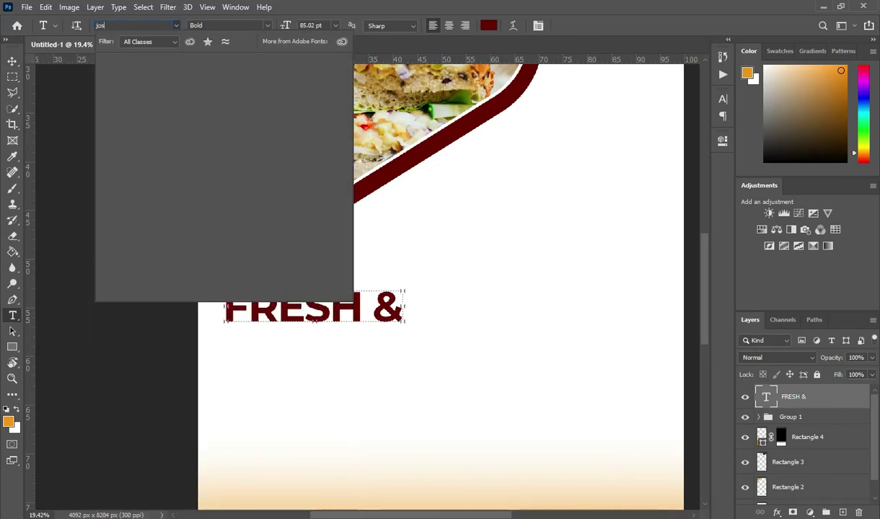
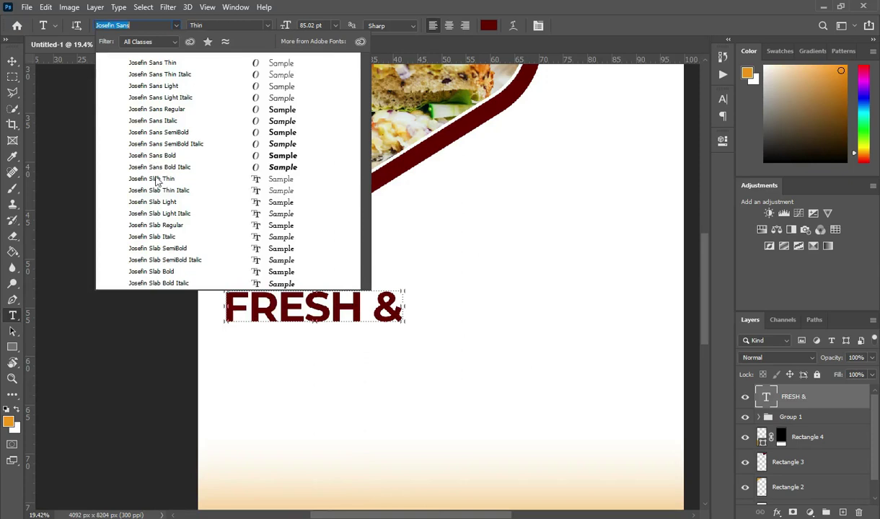
left_click(160, 272)
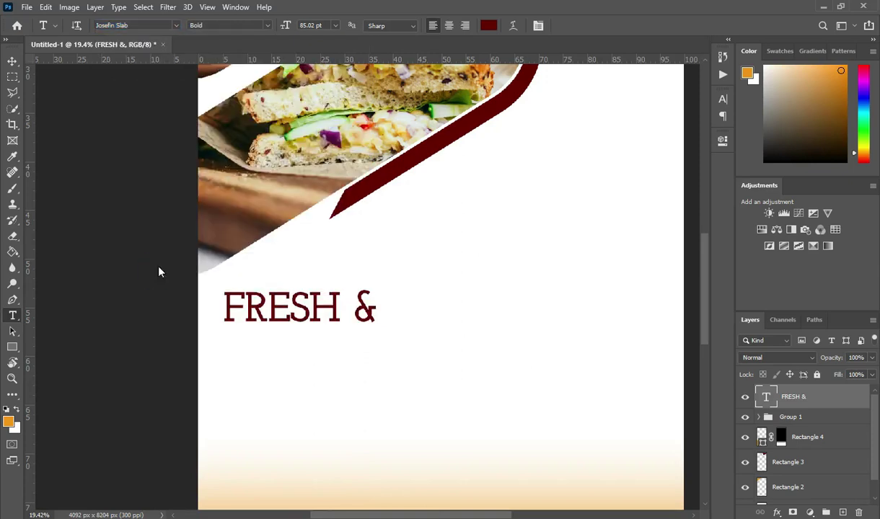
- Set the font of the "FRESH &" text to Josefin Sans Bold
left_click(173, 26)
type("josef")
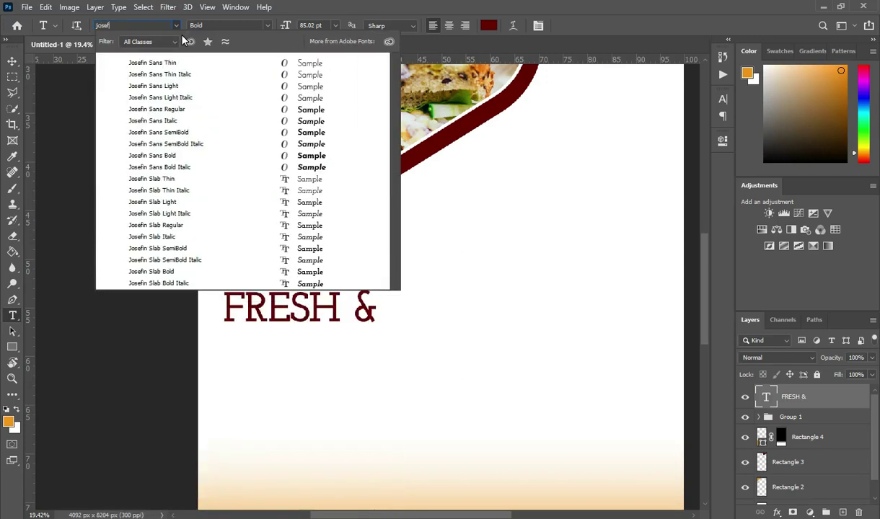
left_click(145, 155)
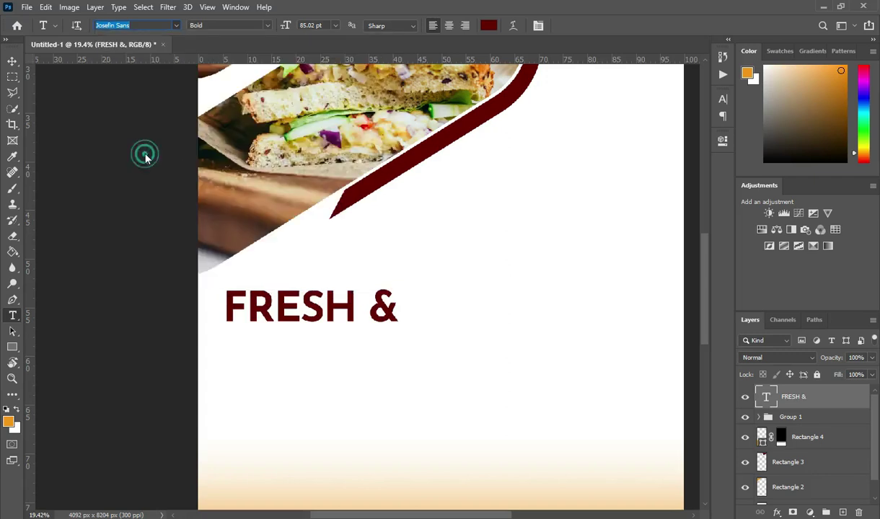
- Duplicate the "FRESH &" text and place the copy directly beneath the original line
left_click(13, 60)
scroll(134, 258, "down", 1)
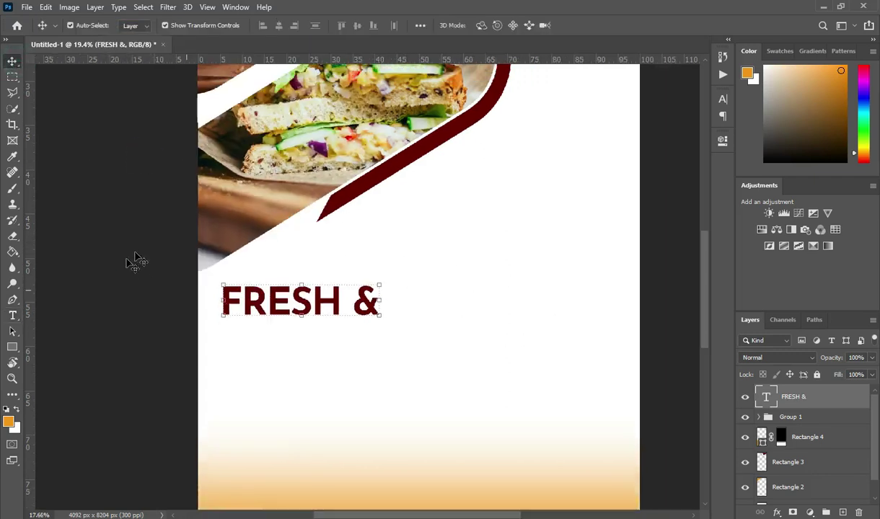
left_click_drag(304, 303, 346, 337)
key("ctrl+j")
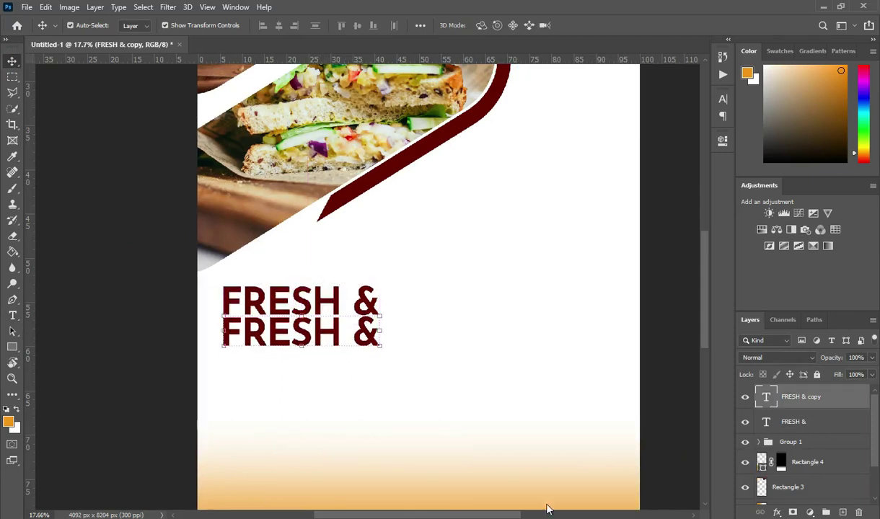
- Copy "Delicious Food" from the Notepad notes and replace the wording of the duplicated "FRESH &" line with it
key("alt+Tab")
left_click_drag(75, 189, 157, 190)
key("ctrl+c")
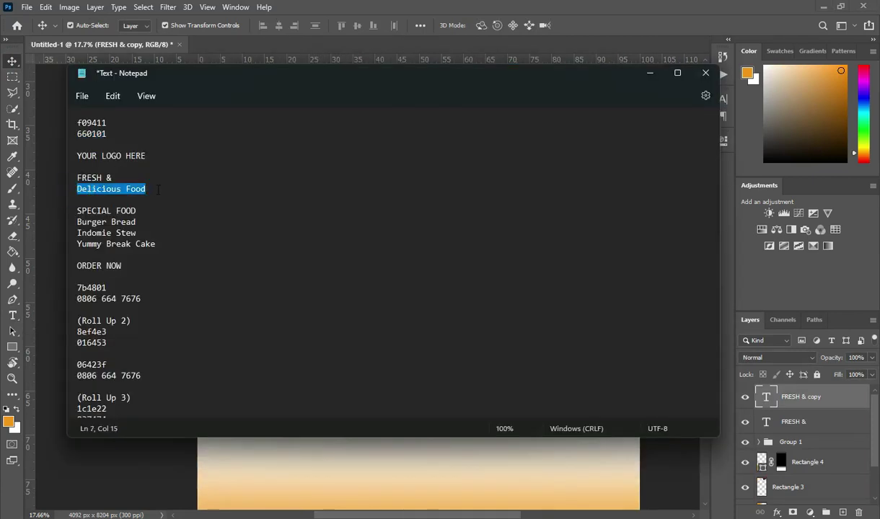
key("alt+Tab")
double_click(308, 331)
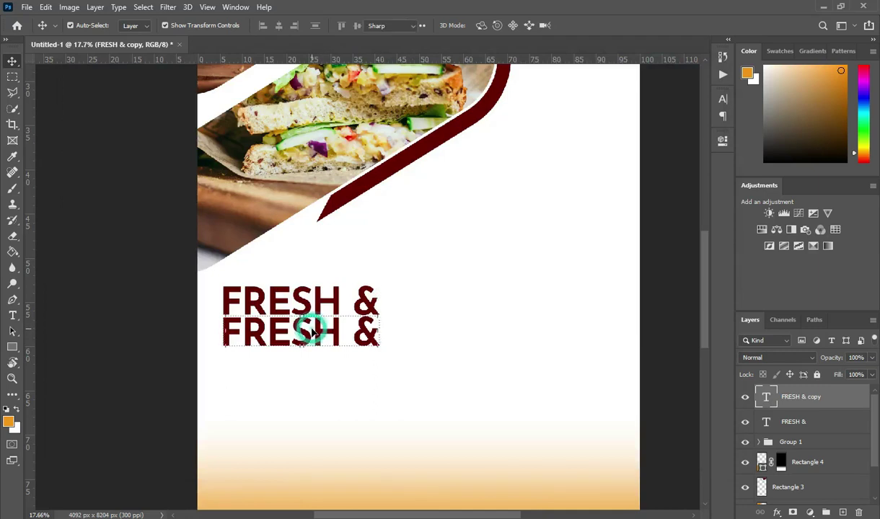
key("ctrl+v")
left_click(583, 26)
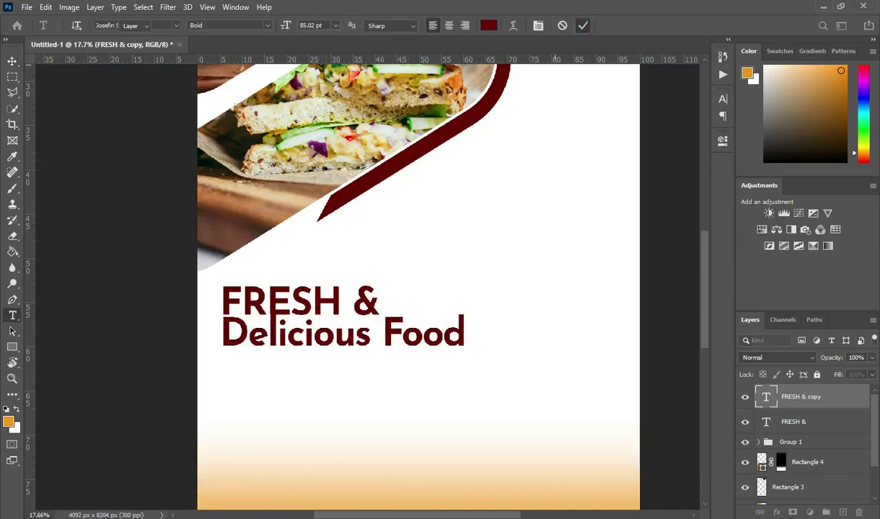
- Set the font of the "Delicious Food" text to &Championship
key("v")
key("t")
left_click(176, 25)
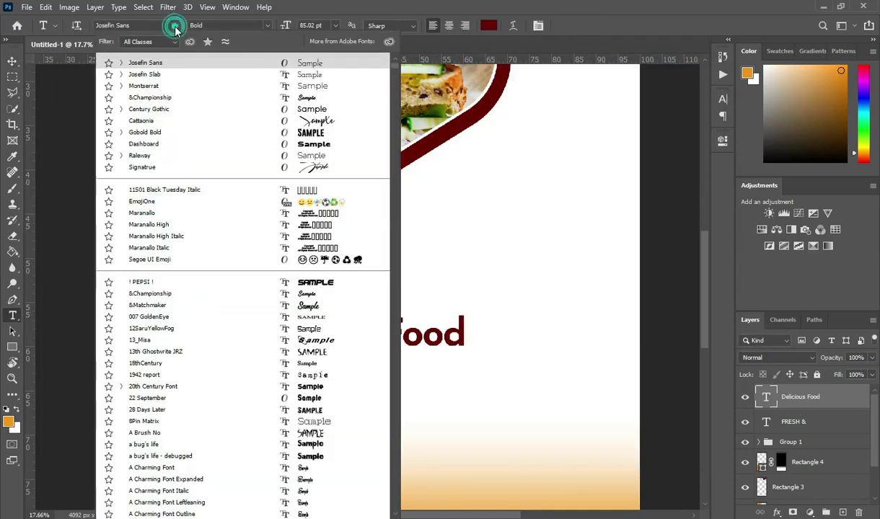
left_click(153, 99)
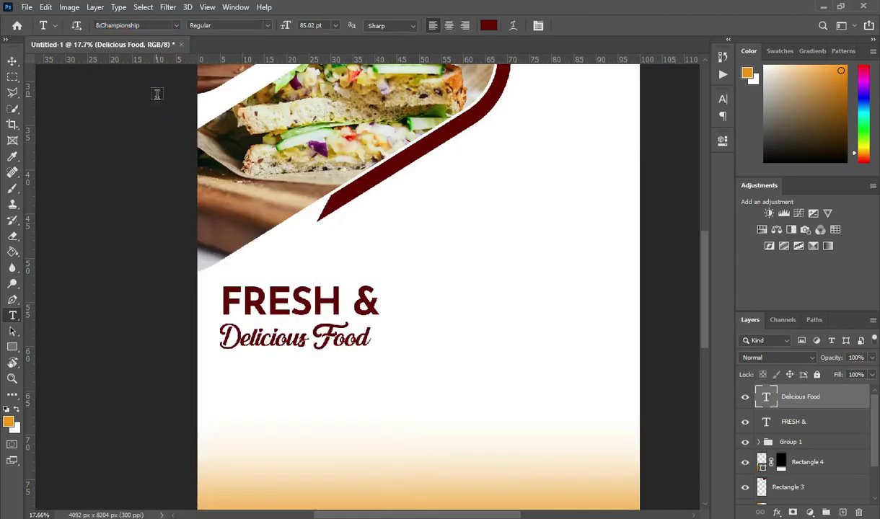
- Enlarge "Delicious Food" to about 201% and place it directly beneath "FRESH &"
left_click(13, 62)
key("ctrl+t")
left_click_drag(377, 337, 522, 317)
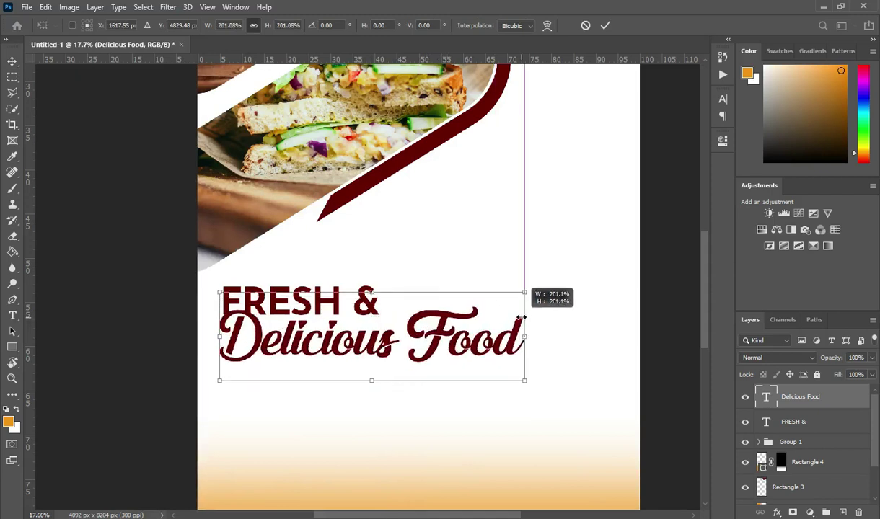
left_click_drag(528, 281, 528, 281)
left_click(605, 25)
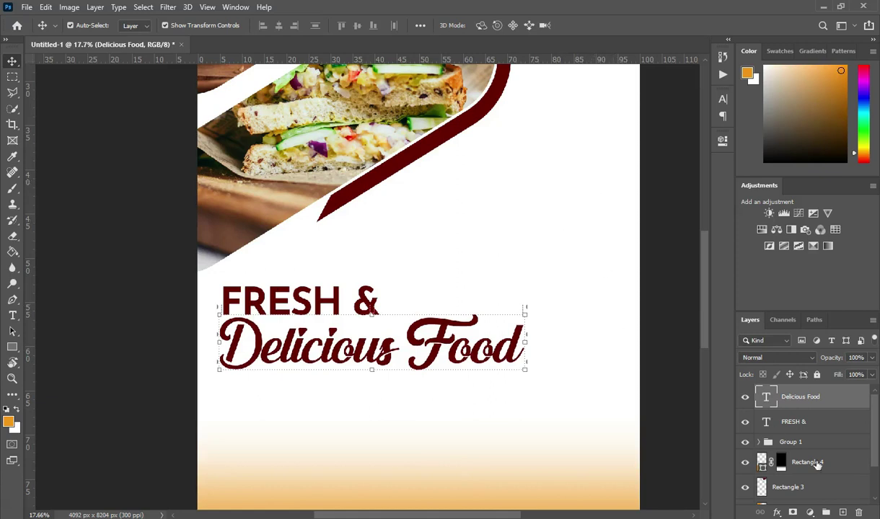
- Enlarge both headline lines together until they span nearly the full width of the banner
scroll(524, 324, "up", 1)
key("ctrl+t")
left_click_drag(524, 324, 624, 328)
scroll(285, 238, "down", 1)
scroll(285, 238, "down", 1)
key("Return")
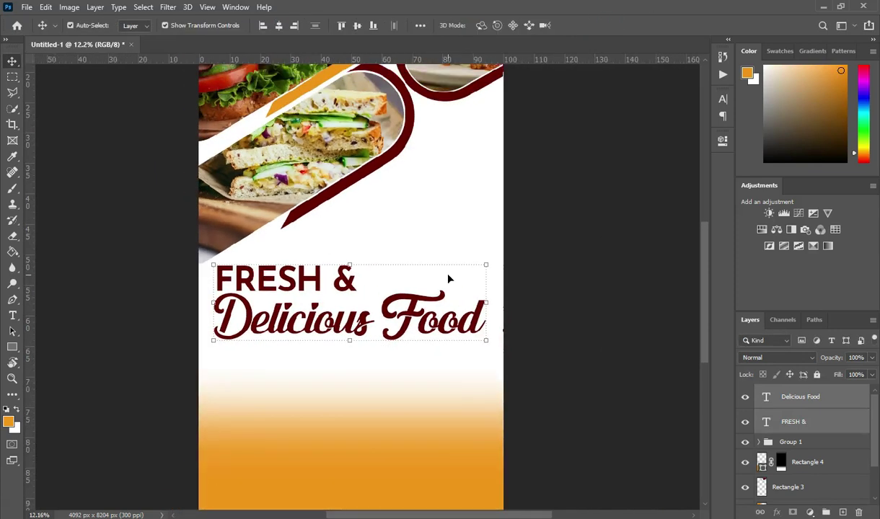
scroll(483, 290, "down", 1)
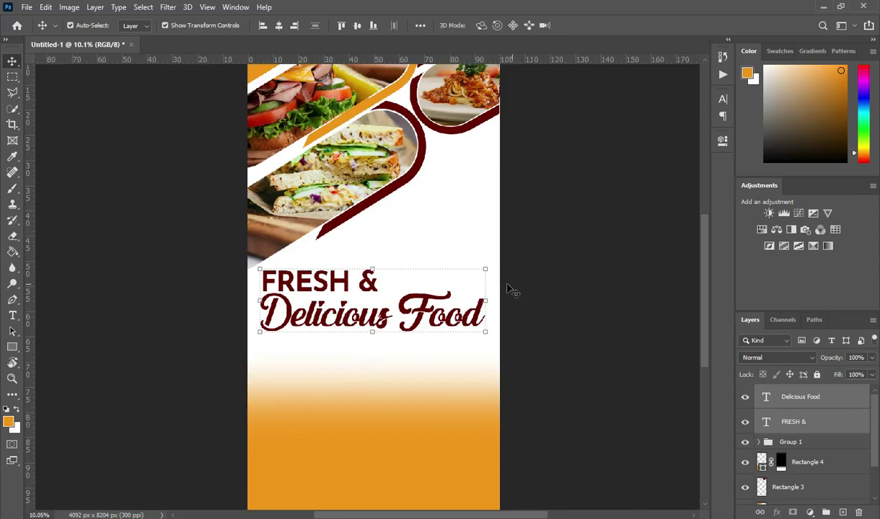
- Move the two headline lines up slightly and scale them down evenly to leave wider side margins
left_click_drag(400, 282, 402, 282)
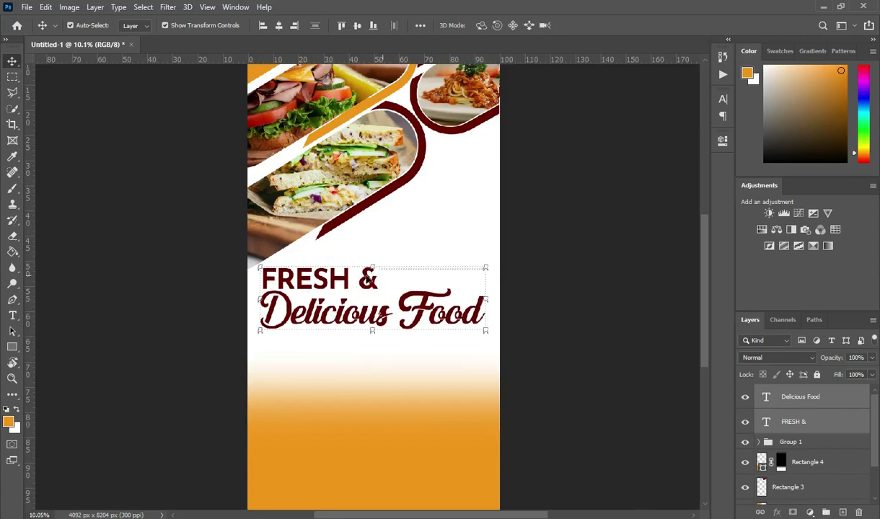
left_click_drag(372, 265, 373, 270)
key("Up")
key("Up")
key("Up")
key("Up")
key("Up")
key("Up")
key("Up")
key("Up")
key("Up")
key("Up")
left_click_drag(372, 324, 373, 321)
key("Return")
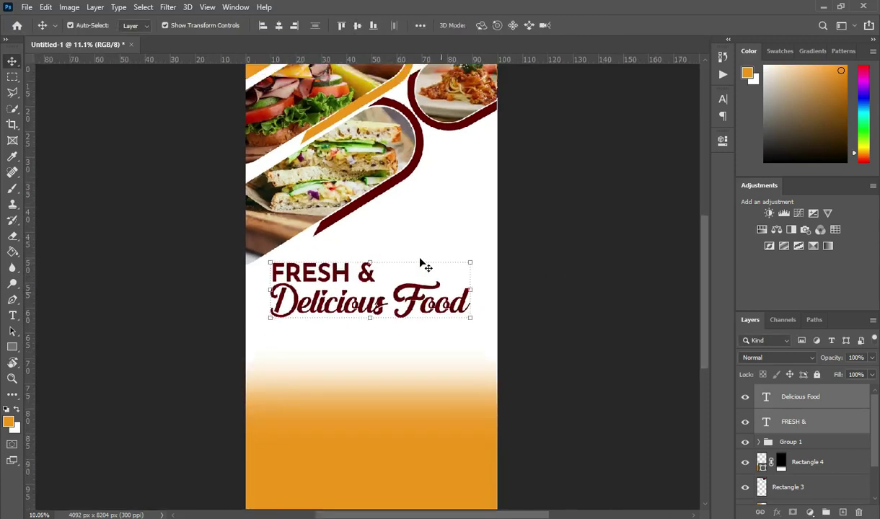
scroll(431, 246, "down", 1)
scroll(406, 158, "up", 1)
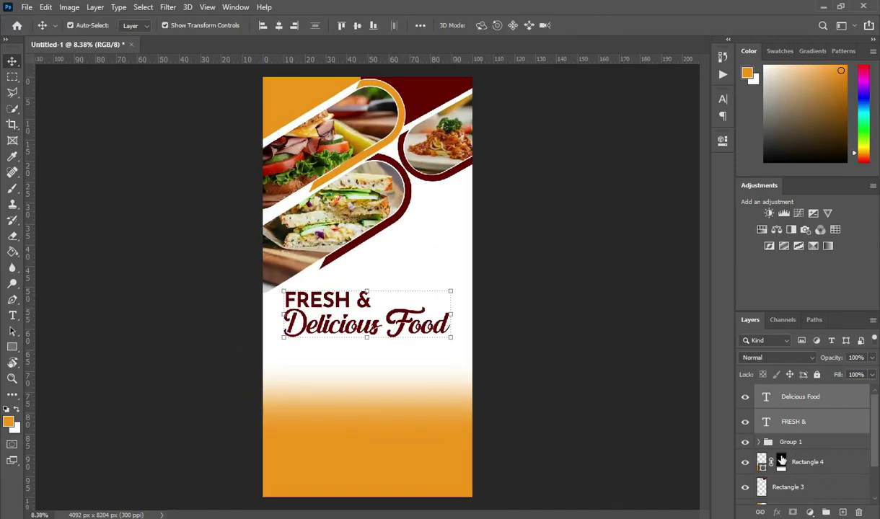
- Nudge the food-photo group and the two top corner shapes upward together and fine-tune their height
left_click(793, 442)
scroll(799, 469, "down", 1)
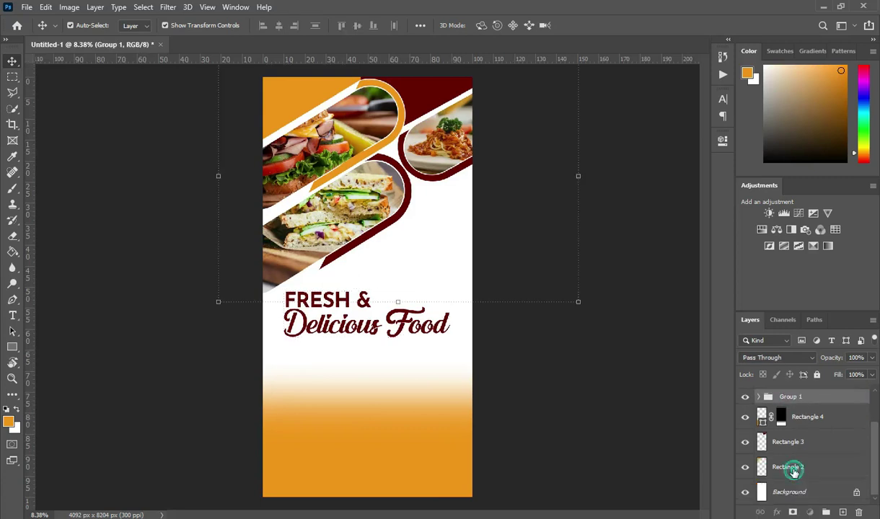
left_click(793, 469)
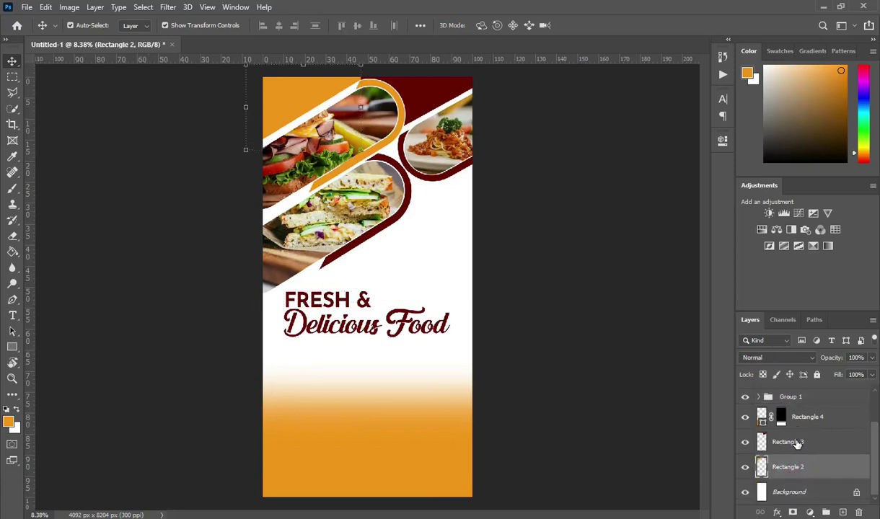
left_click(797, 443, "ctrl")
scroll(793, 442, "up", 2)
left_click(790, 442, "ctrl")
key("shift+Up")
key("shift+Up")
key("shift+Up")
key("shift+Up")
key("shift+Up")
key("shift+Up")
key("shift+Up")
key("shift+Up")
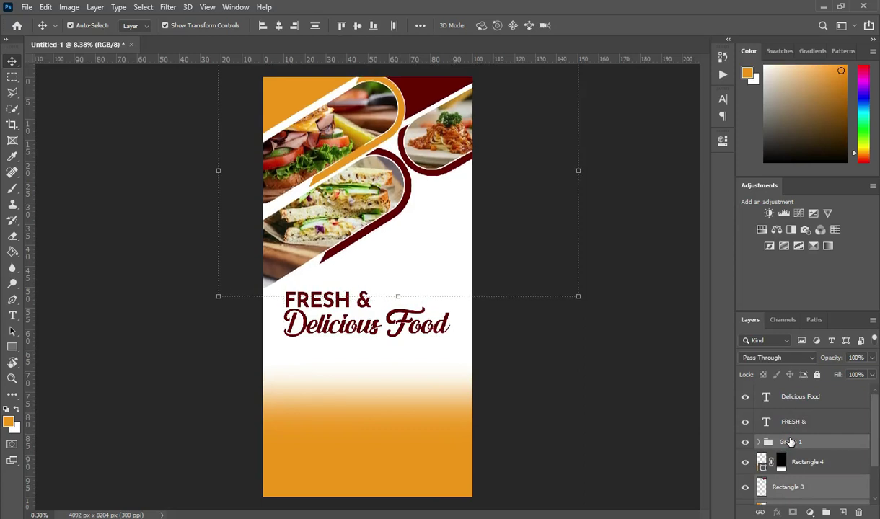
key("shift+Down")
key("shift+Down")
key("shift+Down")
key("shift+Down")
key("shift+Down")
key("shift+Down")
key("shift+Down")
- Move both headline lines up a little, closer to the sandwich photo
left_click(786, 420)
left_click(793, 398, "shift")
left_click(560, 316)
- Draw an orange bar about 2026 × 343 px beneath "Delicious Food" and fully round its ends
scroll(433, 375, "up", 1)
scroll(379, 364, "up", 1)
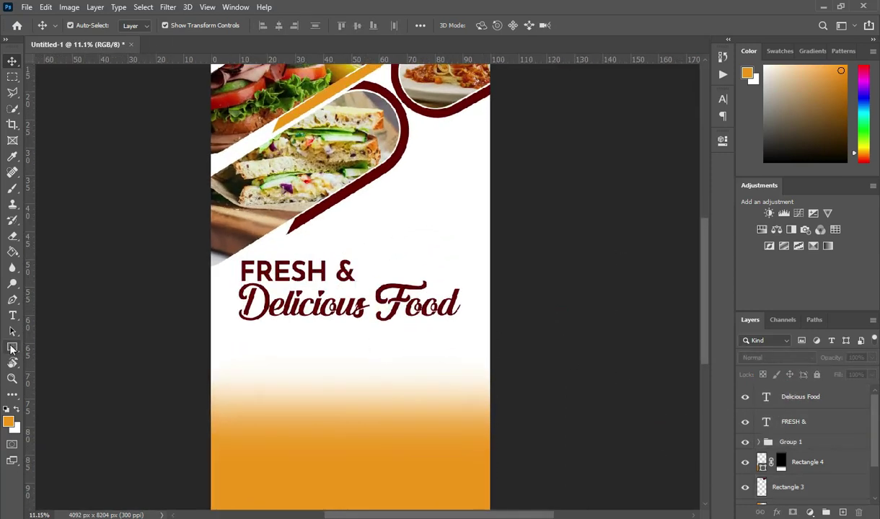
left_click(12, 347)
left_click_drag(275, 327, 413, 350)
left_click_drag(648, 293, 754, 295)
left_click(688, 138)
- Centre the rounded orange bar horizontally on the canvas
left_click(12, 60)
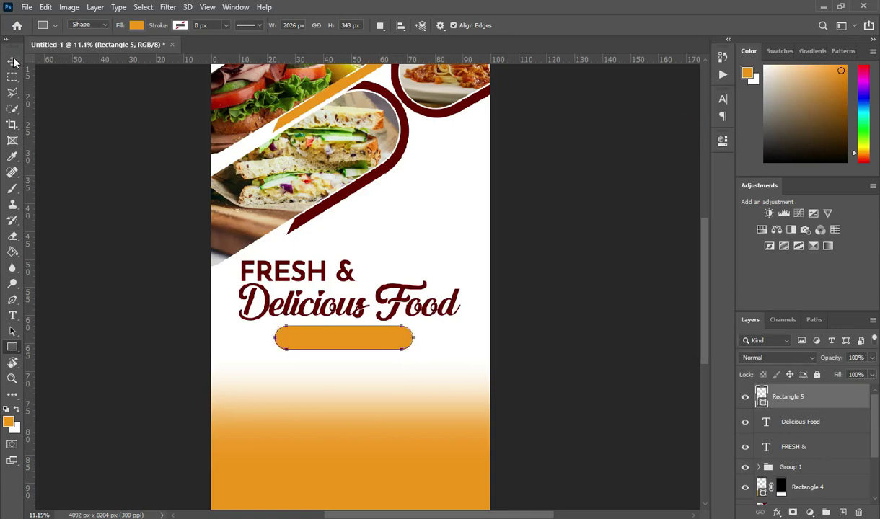
scroll(418, 324, "up", 1)
key("ctrl+a")
left_click(278, 25)
key("ctrl+d")
left_click(536, 268, "ctrl")
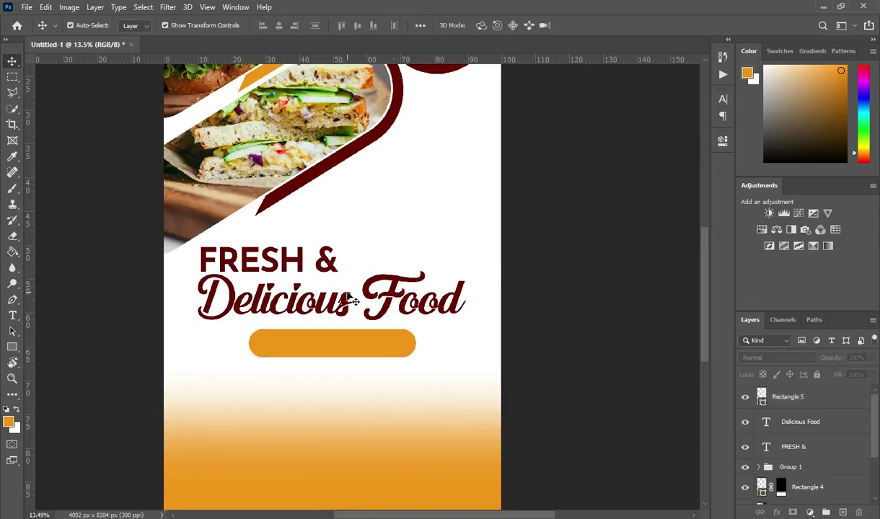
- Set the tracking of the "Delicious Food" text to 0
scroll(349, 299, "down", 1)
scroll(344, 291, "up", 1)
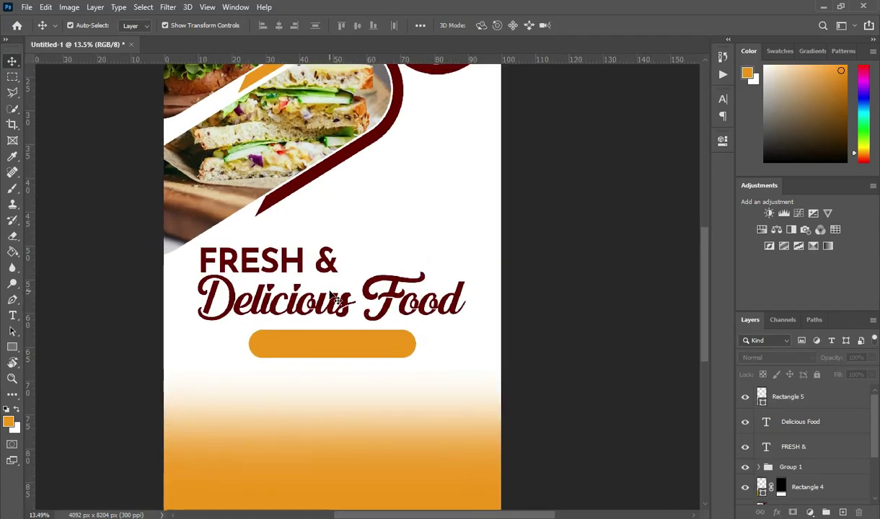
scroll(373, 306, "up", 1)
left_click(369, 288)
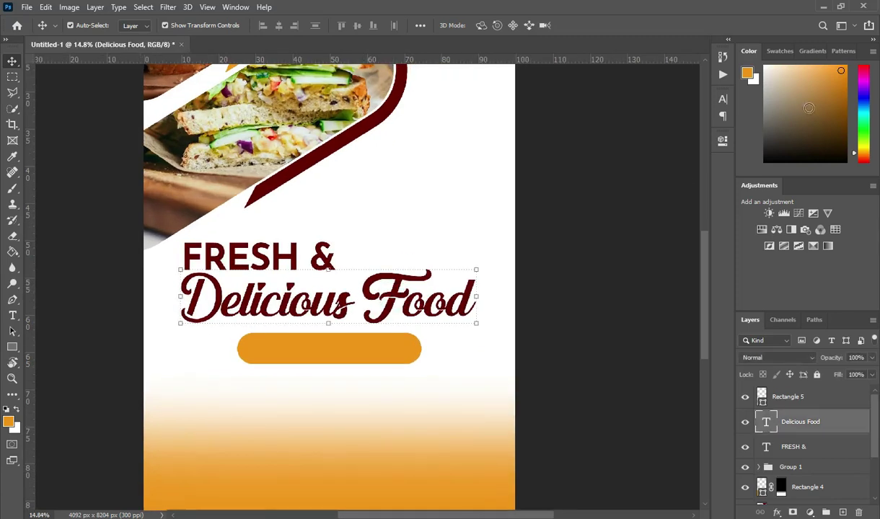
left_click(724, 102)
left_click(656, 144)
type("0")
key("Return")
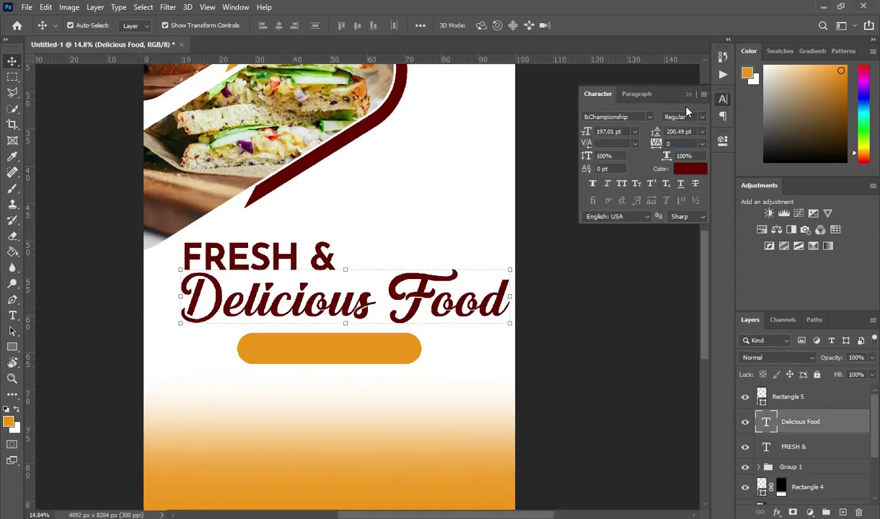
left_click(689, 94)
- Scale "Delicious Food" down until it keeps an even margin on both sides of the banner
left_click(510, 298)
left_click_drag(511, 298, 476, 288)
key("Return")
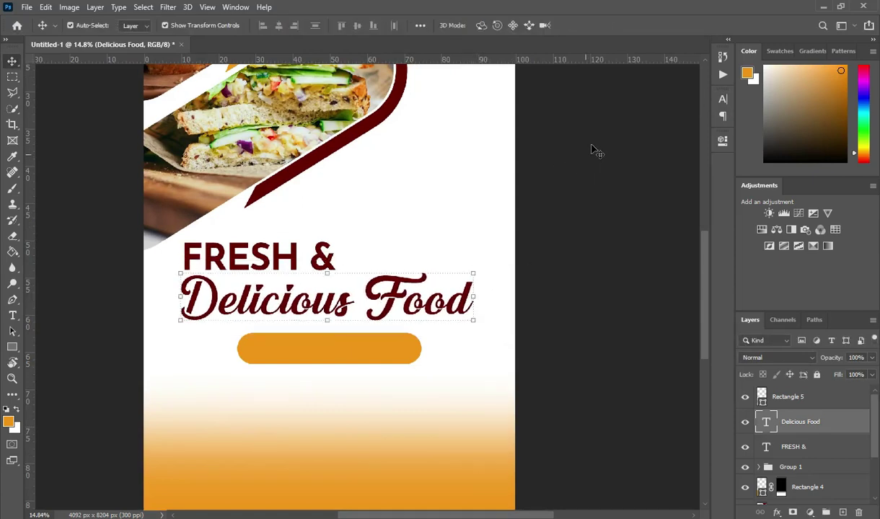
- Start a new text line beneath the orange bar in Josefin Sans at 86 pt
left_click(313, 322)
key("t")
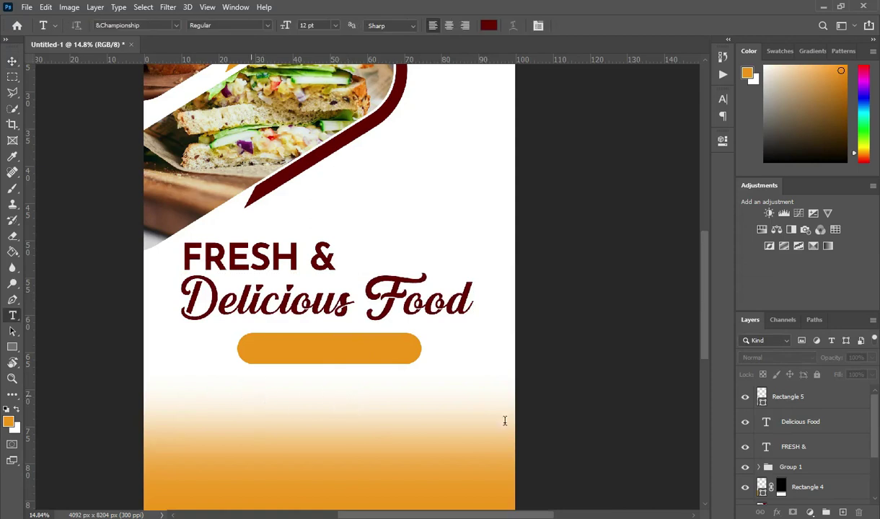
left_click_drag(297, 29, 340, 29)
left_click(176, 28)
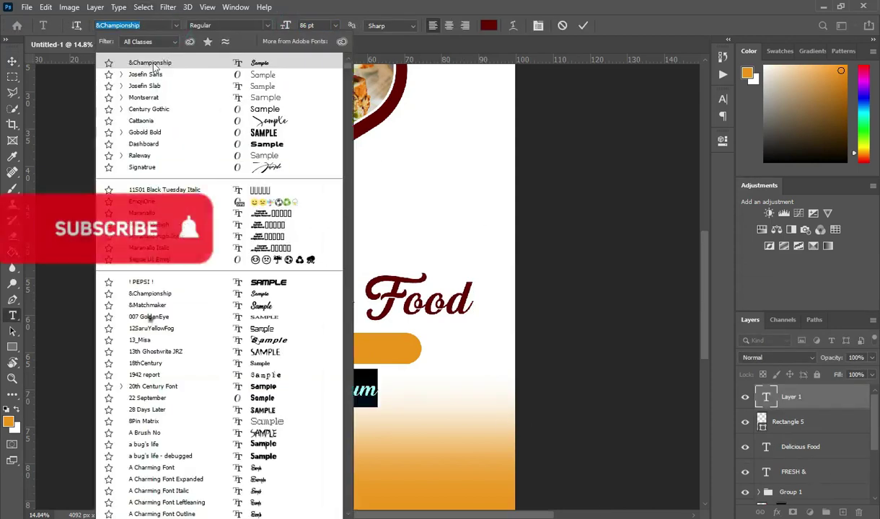
left_click(149, 72)
- Copy "SPECIAL FOOD" from the Notepad notes into the new text line and make it Bold
key("alt+Tab")
left_click_drag(78, 210, 136, 210)
key("ctrl+c")
left_click(650, 72)
key("ctrl+v")
left_click(256, 25)
left_click(218, 117)
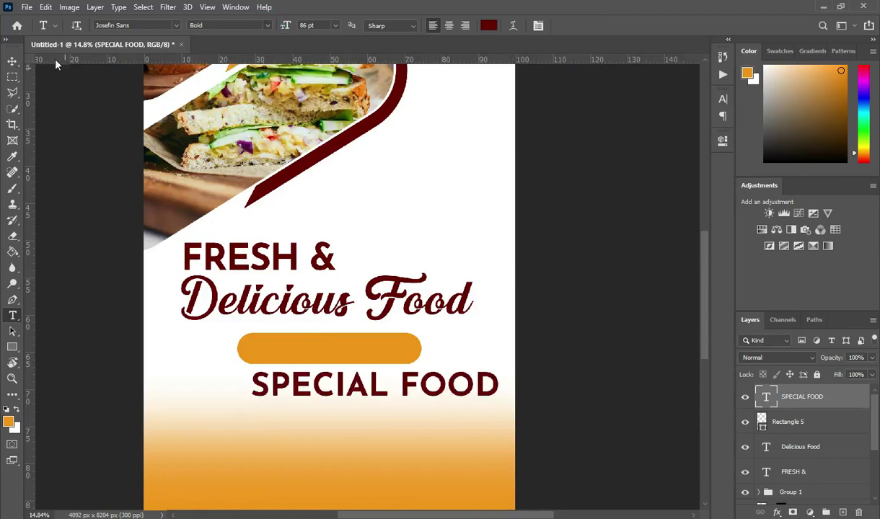
- Set the tracking of the "SPECIAL FOOD" text to -60
left_click(11, 62)
left_click(721, 99)
left_click_drag(661, 142, 629, 139)
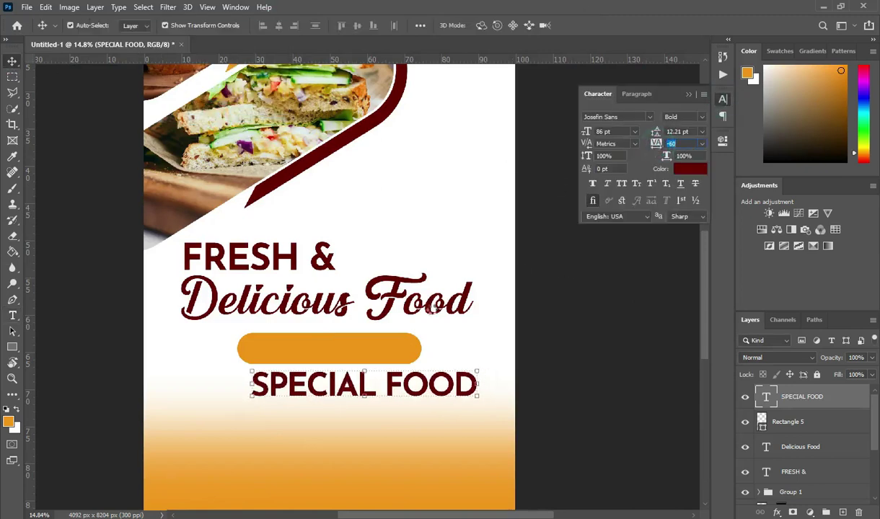
- Move "SPECIAL FOOD" onto the orange bar, scale it to about 61 pt and centre it on the bar
left_click_drag(432, 391, 408, 351)
key("ctrl+t")
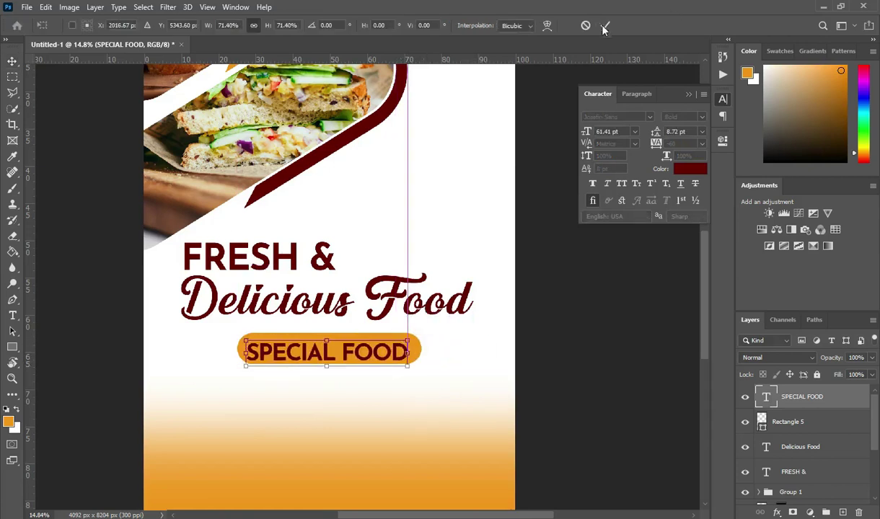
left_click(799, 418, "shift")
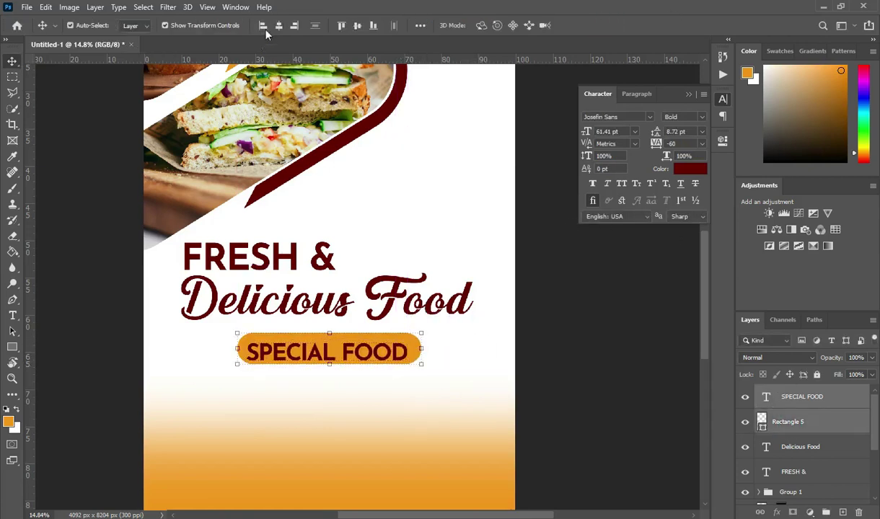
left_click(357, 26)
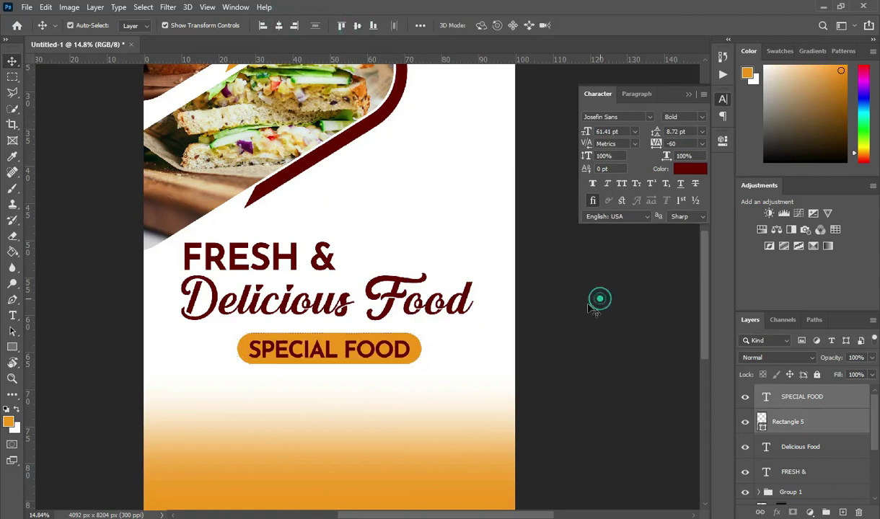
left_click(572, 289)
- Nudge "SPECIAL FOOD" and its orange bar down slightly, away from the headline
scroll(339, 369, "down", 3)
scroll(335, 367, "up", 2)
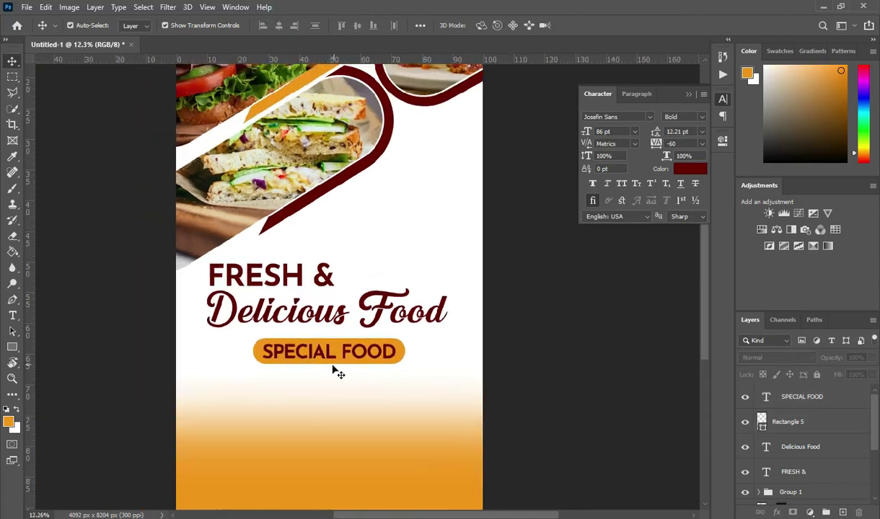
left_click(698, 93)
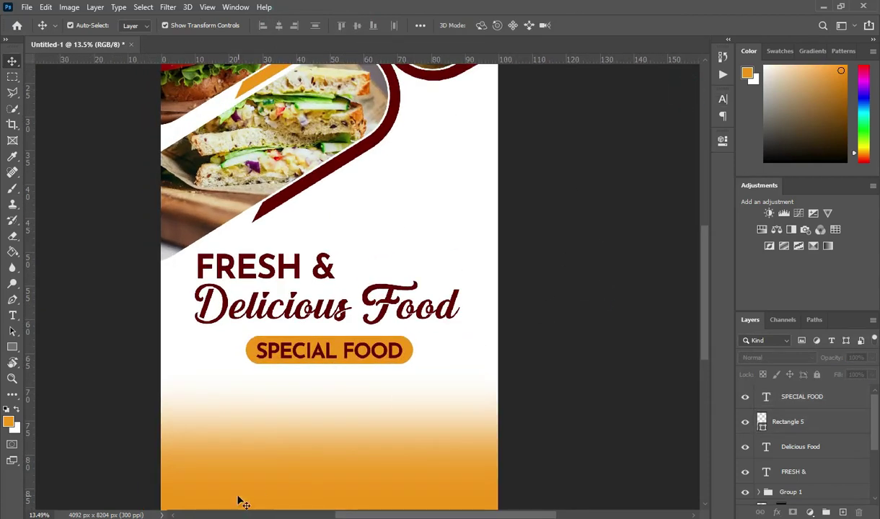
left_click(761, 425)
left_click(753, 398, "shift")
key("shift+Down")
key("shift+Down")
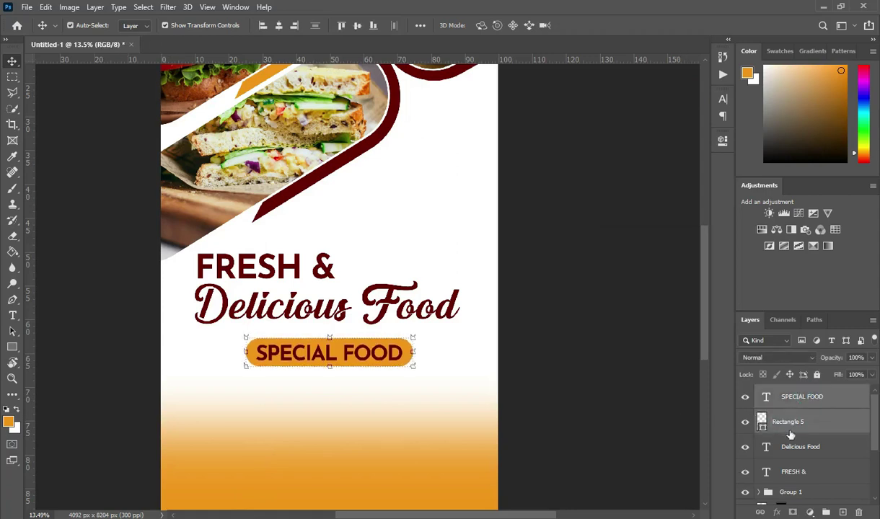
- Group the "Delicious Food" and "FRESH &" text layers together
scroll(625, 397, "down", 1)
left_click(763, 449)
left_click(771, 472, "shift")
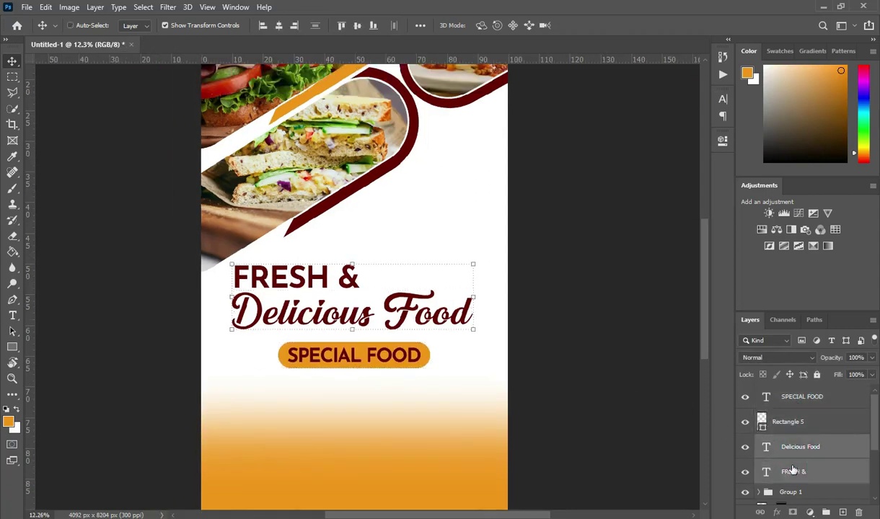
key("ctrl+g")
left_click(581, 397)
- Switch to Notepad, copy the "Burger Bread" line and return to the Photoshop banner
key("alt+Tab")
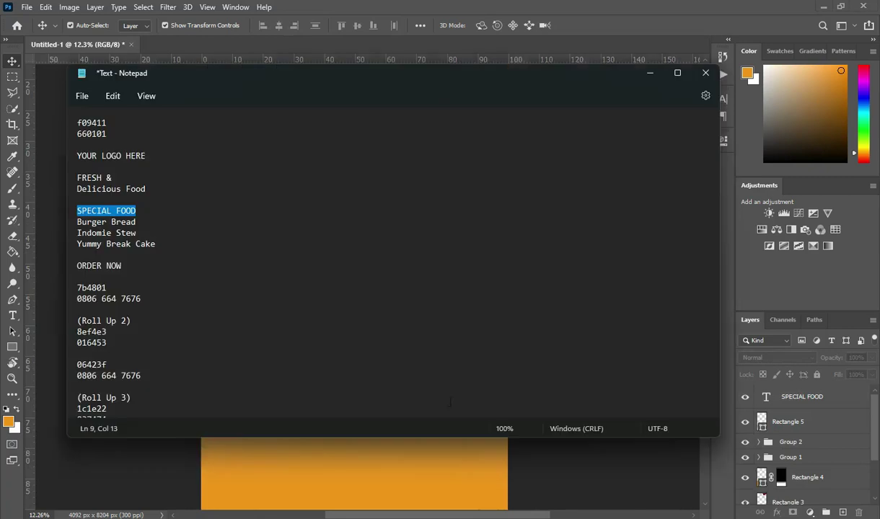
left_click_drag(76, 224, 143, 225)
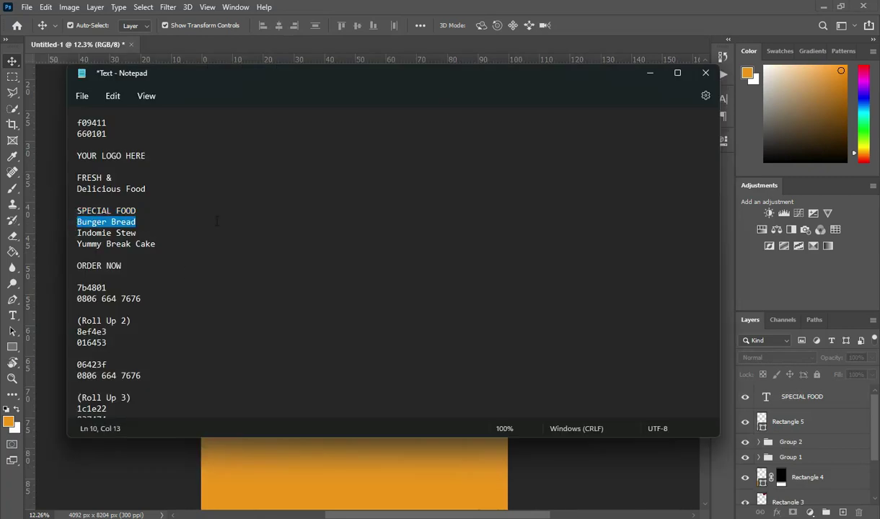
left_click(649, 74)
scroll(314, 382, "up", 1)
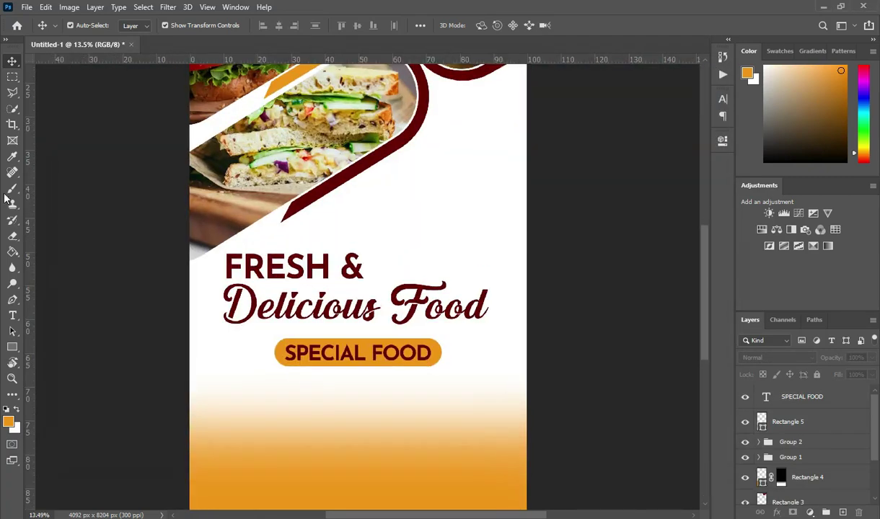
- Draw an orange bullet circle about 123 px wide below the left end of the "SPECIAL FOOD" bar
left_click(13, 347)
left_click(60, 370)
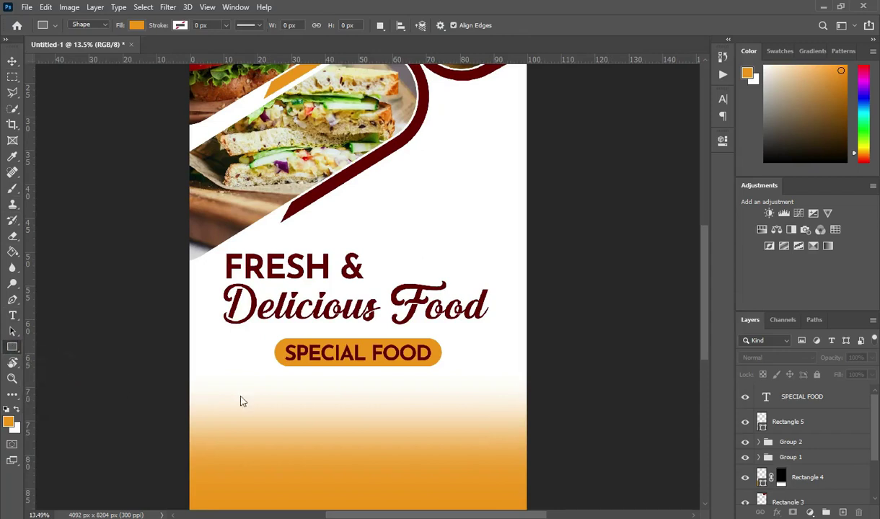
scroll(272, 392, "up", 2)
left_click_drag(273, 381, 285, 406)
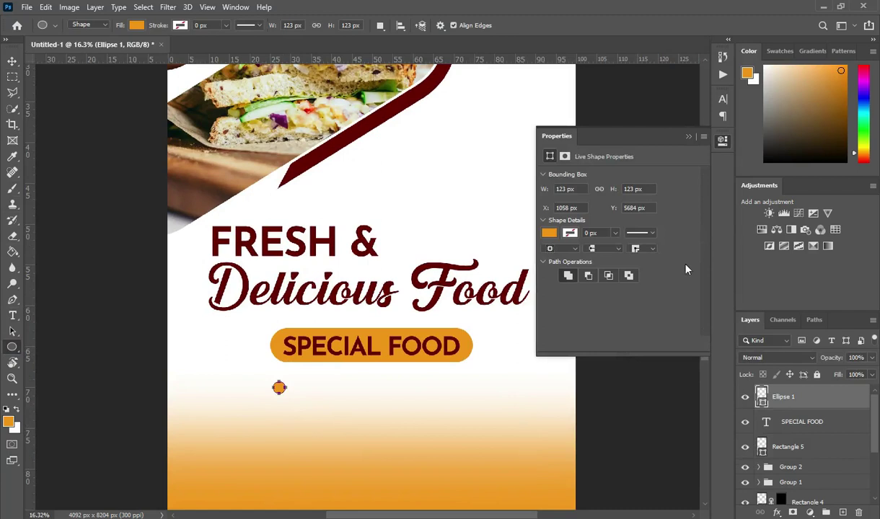
left_click(688, 134)
left_click(11, 62)
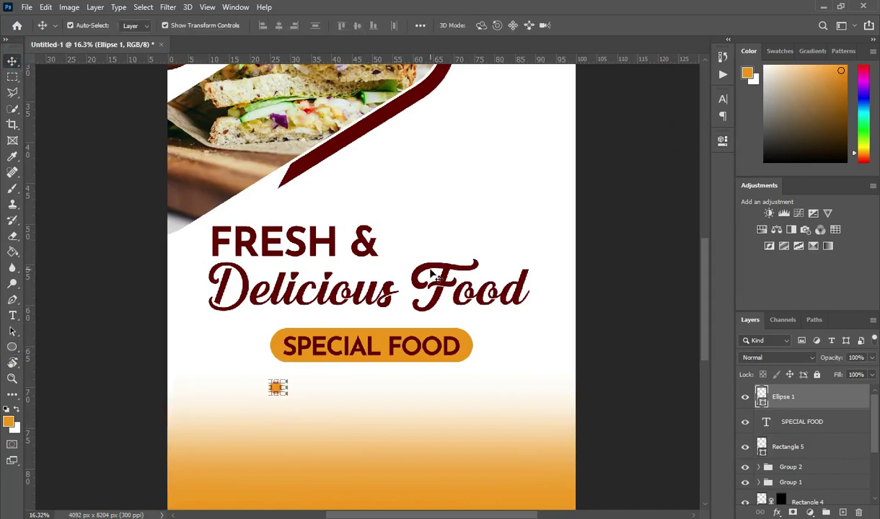
- Add the text "Burger Bread" beside the orange bullet in Josefin Sans SemiBold at 32 pt
key("t")
left_click(303, 387)
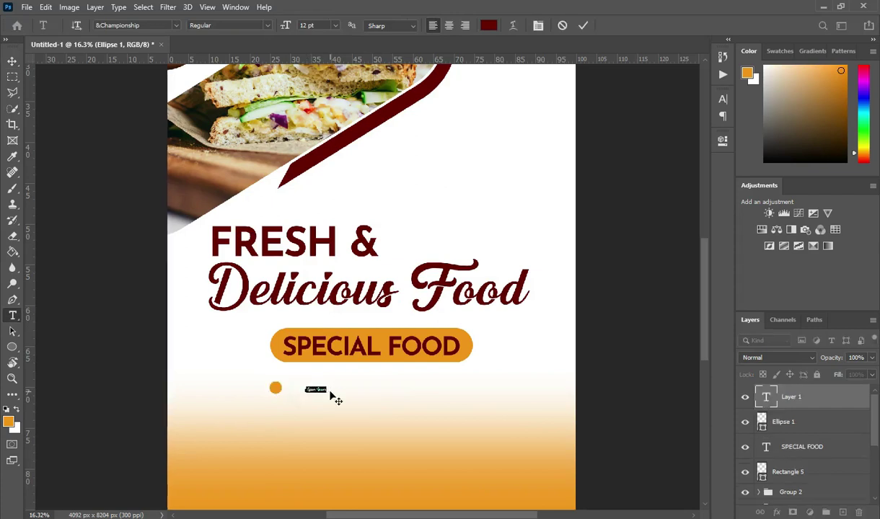
left_click_drag(282, 26, 298, 27)
left_click(173, 26)
left_click(140, 60)
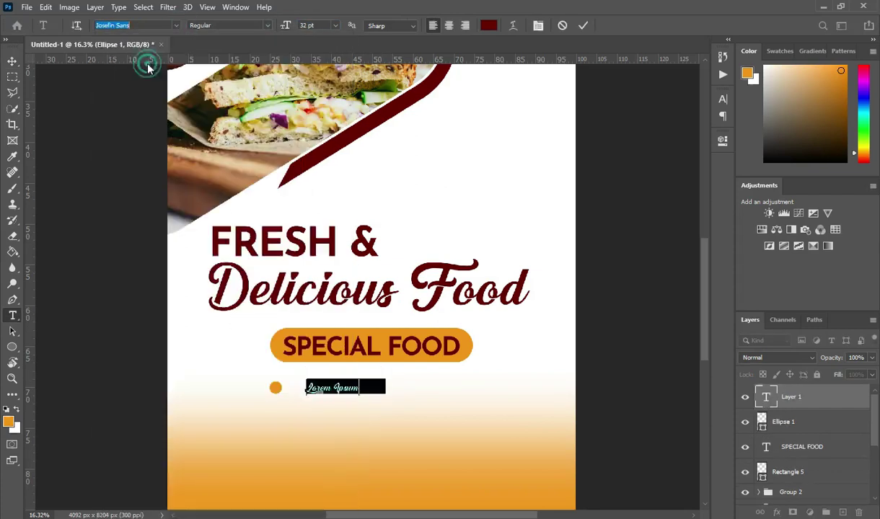
left_click(255, 25)
left_click(214, 101)
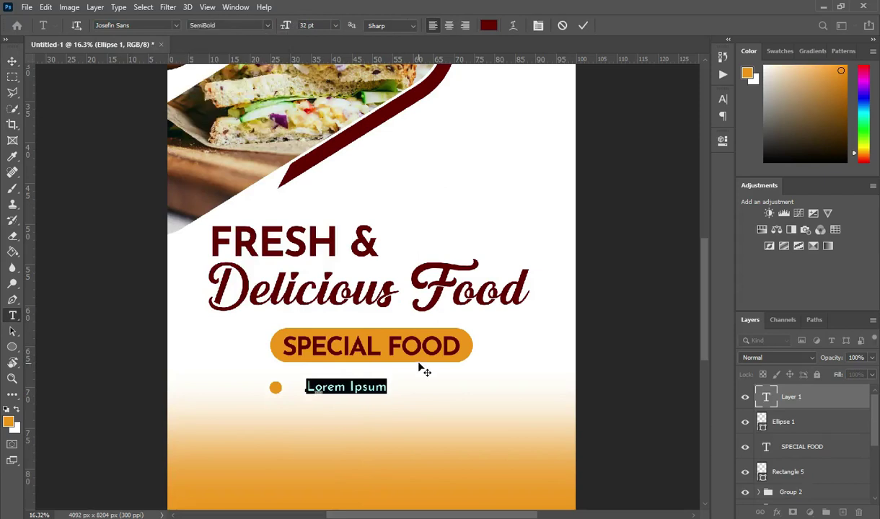
type("Burger Bread")
left_click(583, 25)
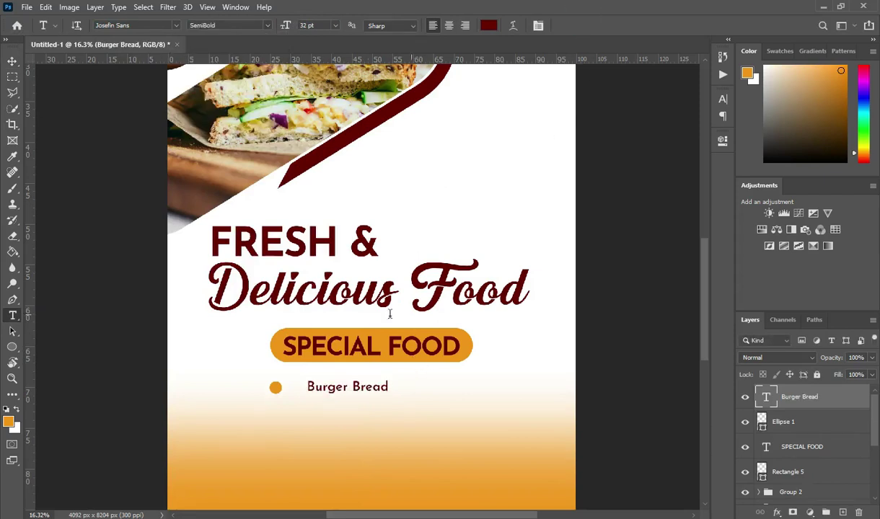
- Scale the "Burger Bread" text up to about 46 pt and align it beside the orange bullet
left_click(12, 62)
scroll(375, 387, "up", 1)
left_click_drag(391, 387, 409, 387)
left_click_drag(339, 390, 337, 392)
left_click_drag(406, 388, 427, 389)
key("Return")
- Duplicate the "Burger Bread" text with its bullet and place the copy directly below as a second row
left_click(787, 424, "shift")
key("ctrl+j")
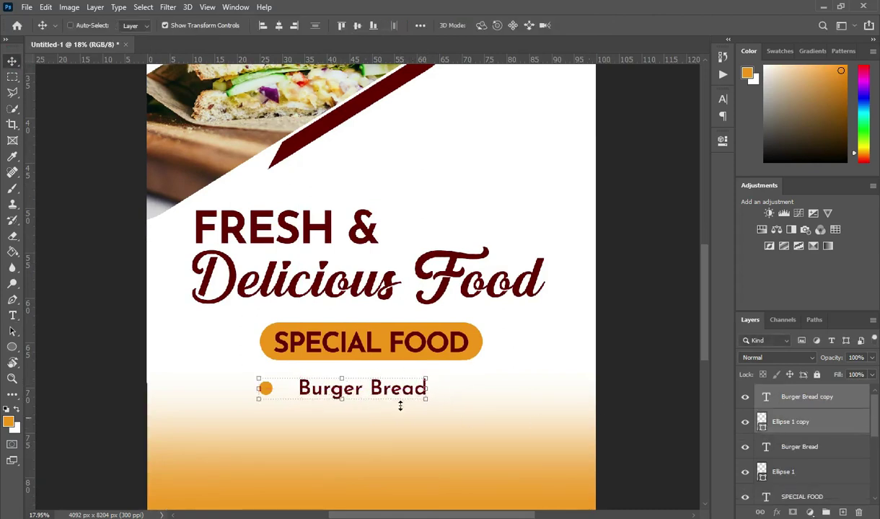
left_click_drag(342, 390, 343, 421)
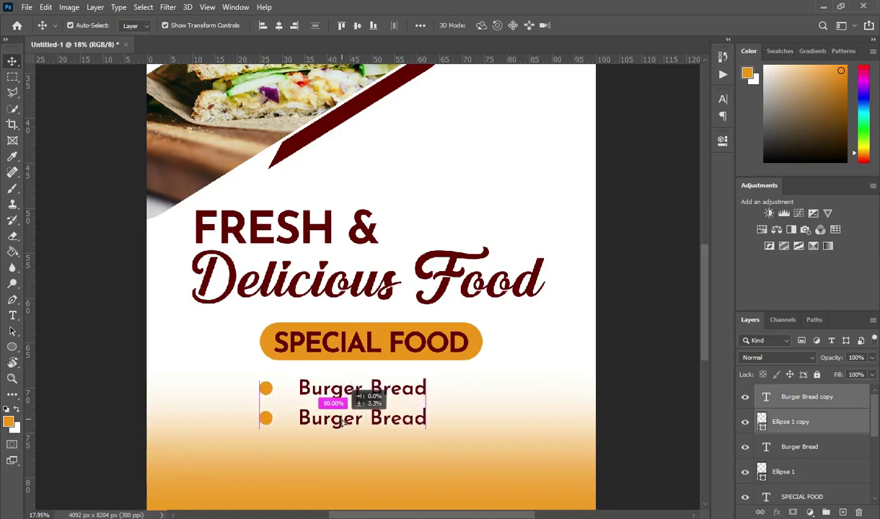
- Replace the second row's text with "Indomie Stew" copied from the Notepad file
left_click(377, 419)
double_click(377, 421)
key("alt+Tab")
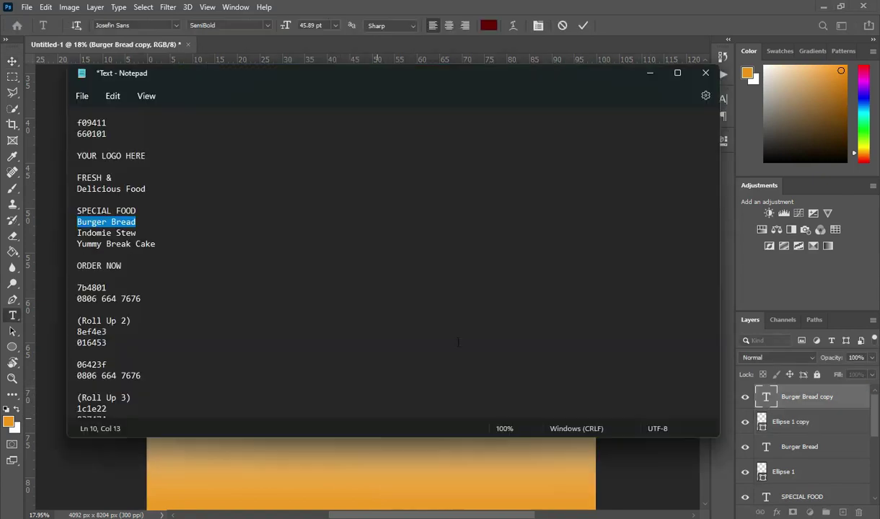
left_click_drag(78, 233, 142, 232)
key("ctrl+c")
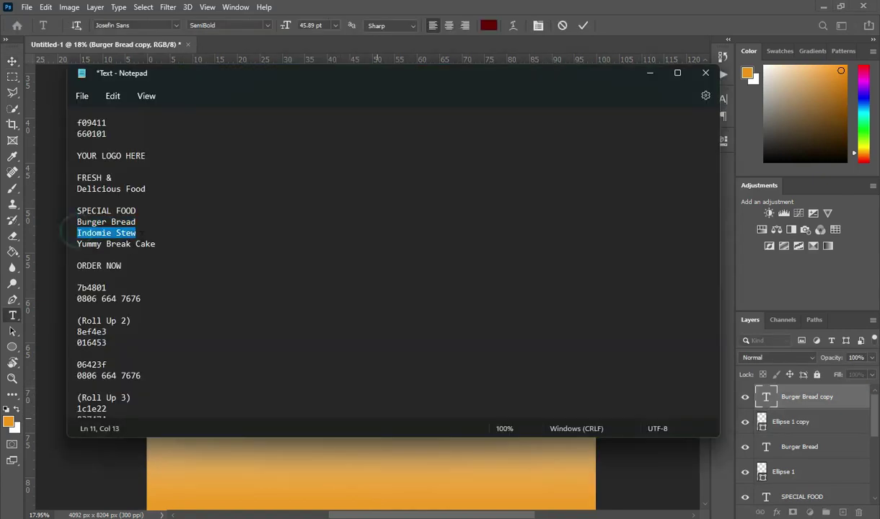
left_click(651, 77)
scroll(409, 413, "up", 2)
key("ctrl+v")
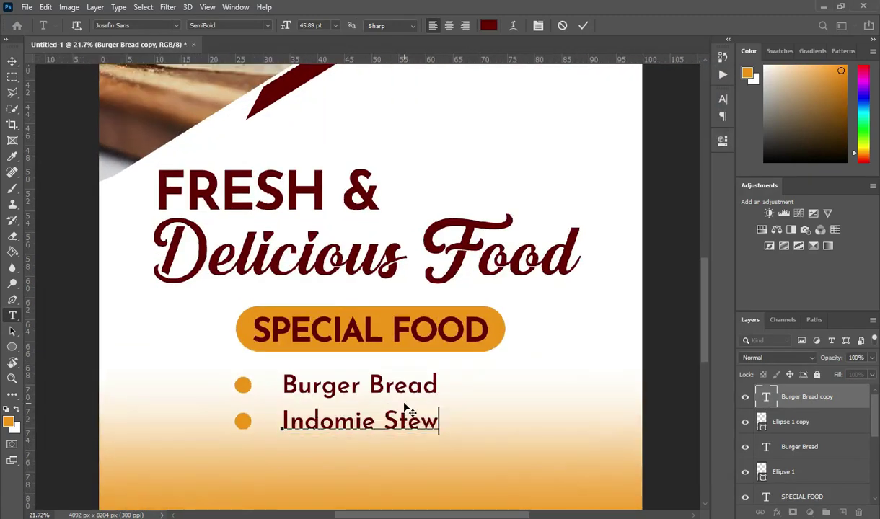
key("v")
- Duplicate the "Indomie Stew" text with its bullet and place the copy below as an evenly spaced third row
left_click_drag(703, 317, 704, 350)
left_click(797, 428, "ctrl")
left_click_drag(355, 281, 320, 318)
left_click(418, 324)
- Replace the third row's text with "Yummy Break Cake" copied from the Notepad file
double_click(361, 316)
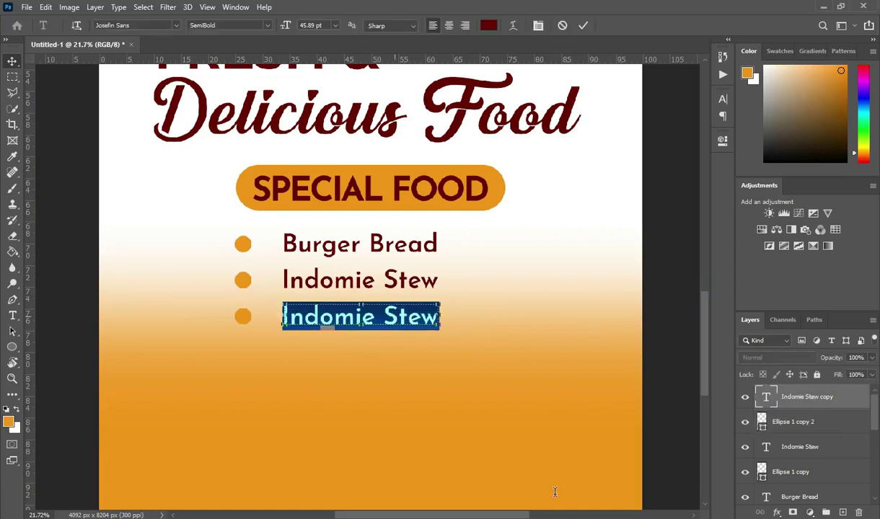
key("alt+Tab")
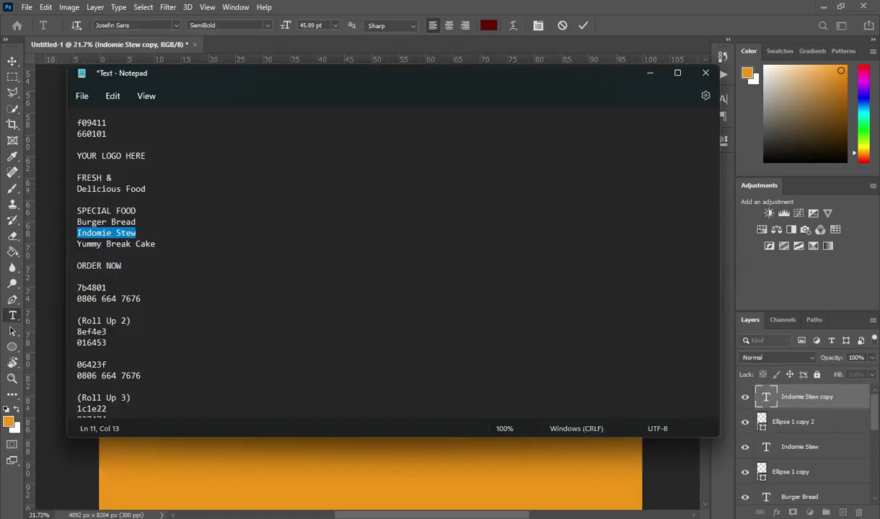
left_click_drag(78, 244, 173, 251)
key("ctrl+c")
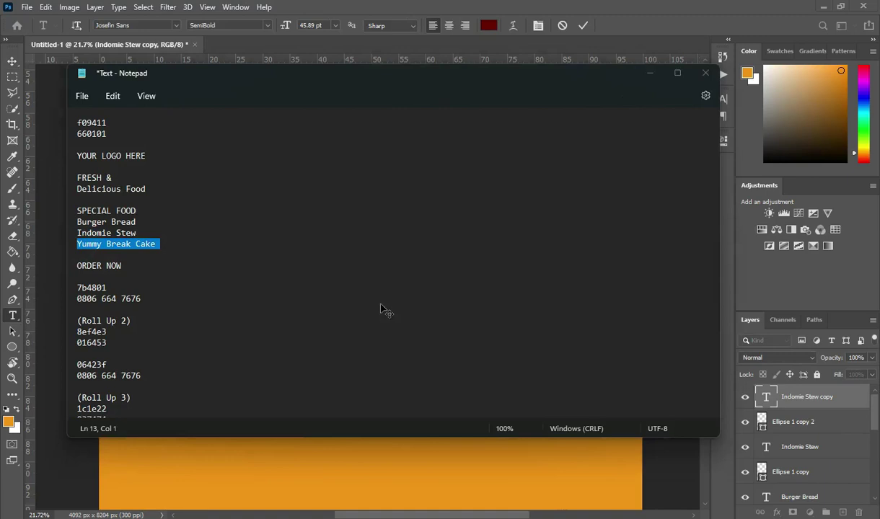
key("alt+Tab")
key("ctrl+v")
left_click(583, 26)
key("v")
scroll(296, 310, "down", 3)
left_click(584, 331)
scroll(312, 312, "down", 2)
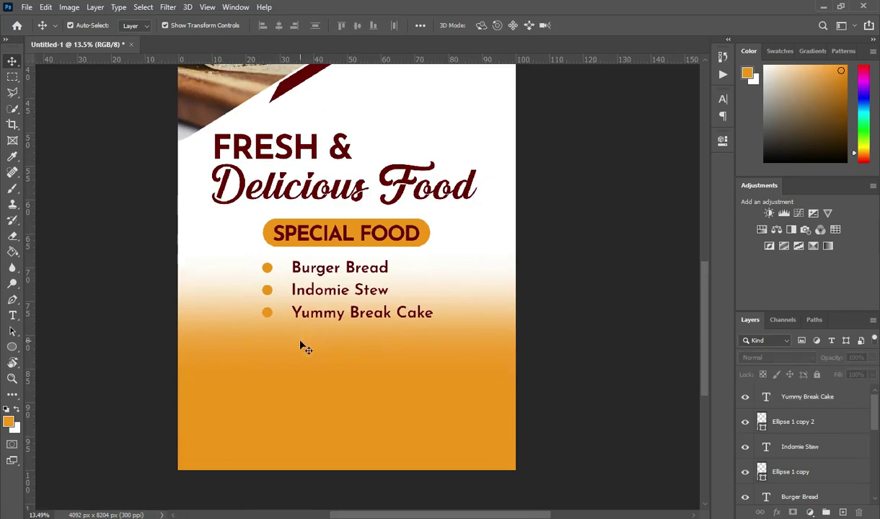
- Duplicate the orange "SPECIAL FOOD" bar, raise the copy to the top of the layer stack and place it below "Yummy Break Cake"
left_click(395, 232)
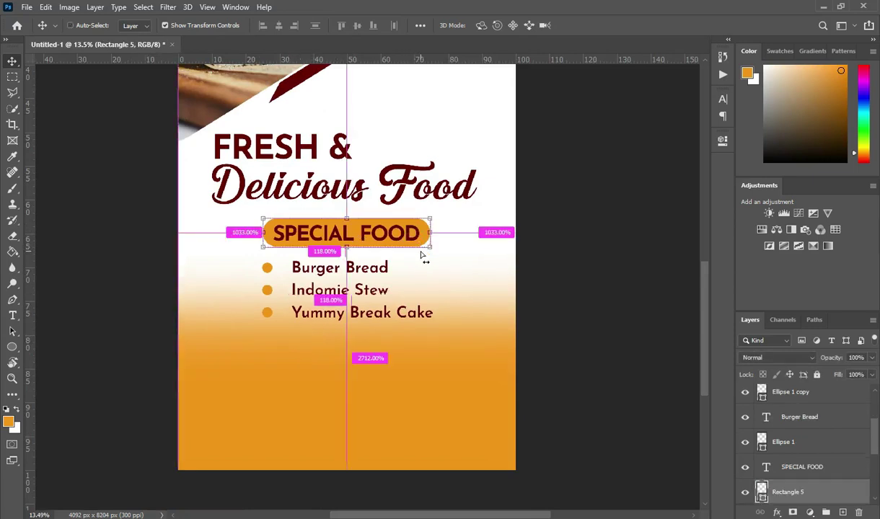
key("ctrl+j")
left_click_drag(815, 491, 808, 393)
left_click_drag(378, 236, 384, 343)
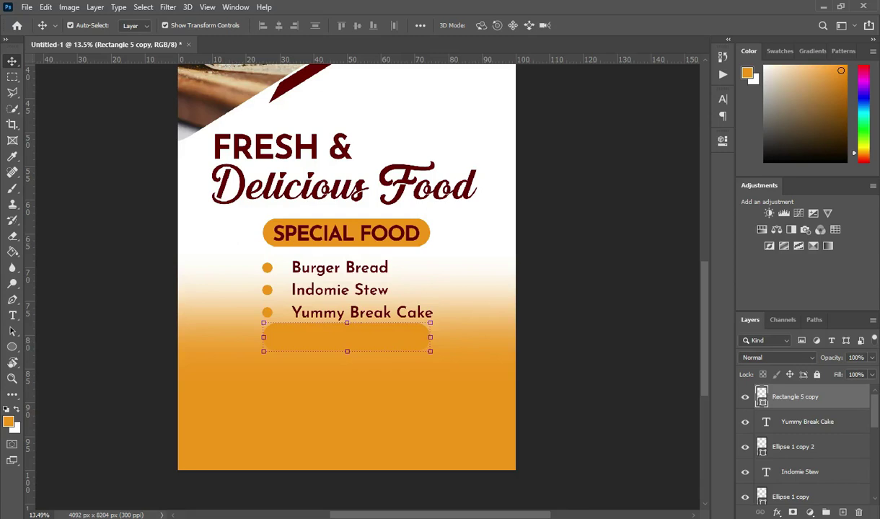
- Fill the duplicated bar with the recently used dark maroon
key("alt+Tab")
double_click(144, 137)
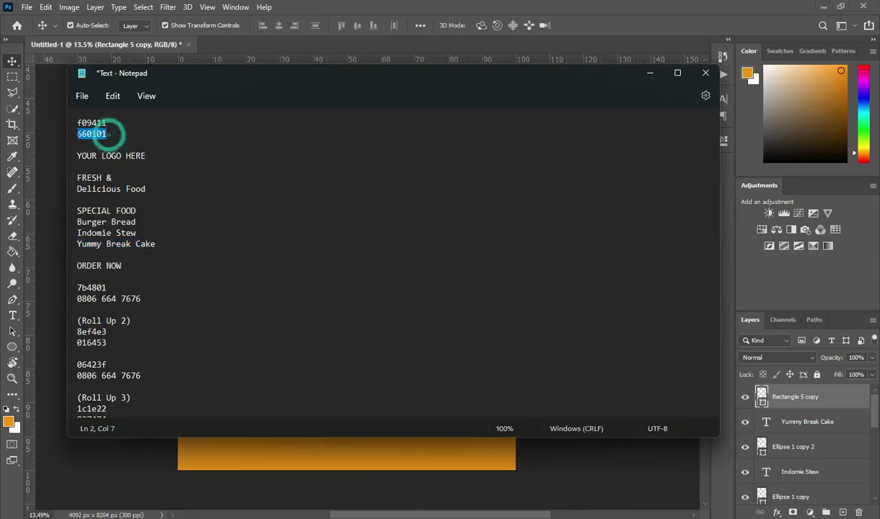
left_click(647, 76)
left_click(723, 142)
left_click(546, 217)
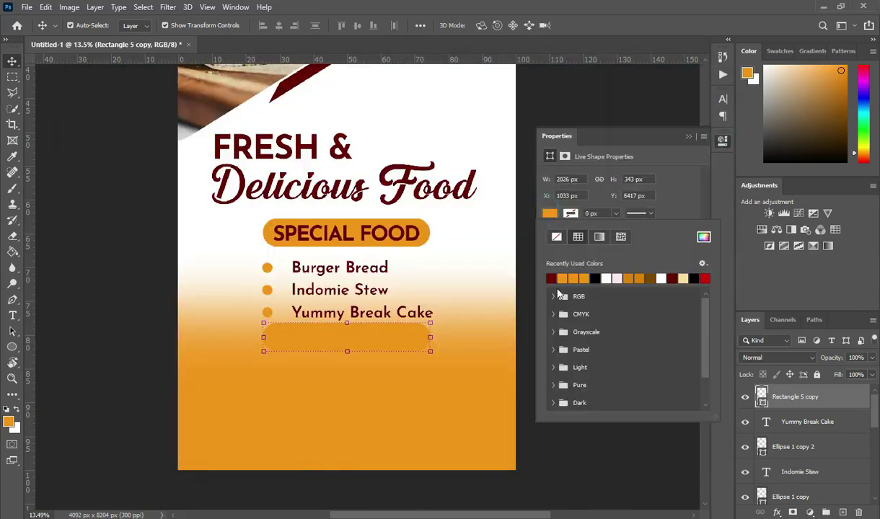
left_click(552, 276)
left_click(688, 137)
left_click(688, 137)
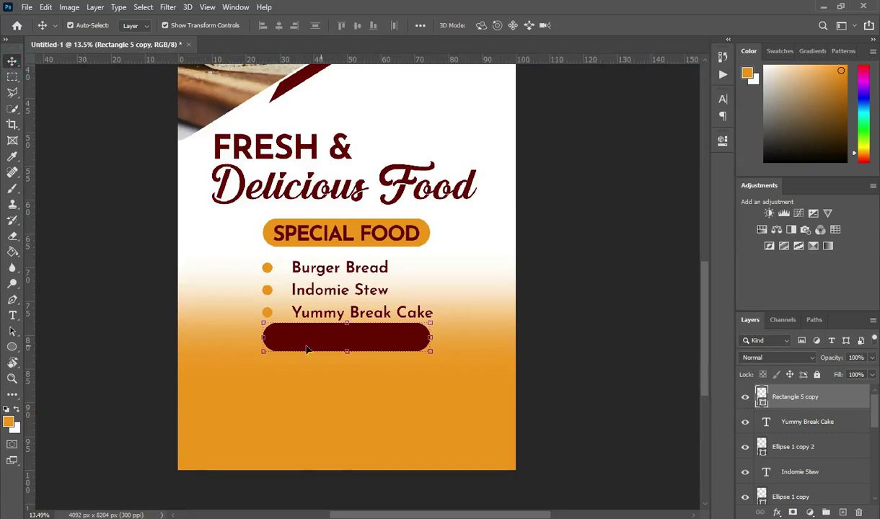
- Shrink the maroon bar about its centre line to about 63% width and 61% height
scroll(342, 353, "up", 1)
left_click(347, 352)
left_click_drag(347, 351, 346, 338)
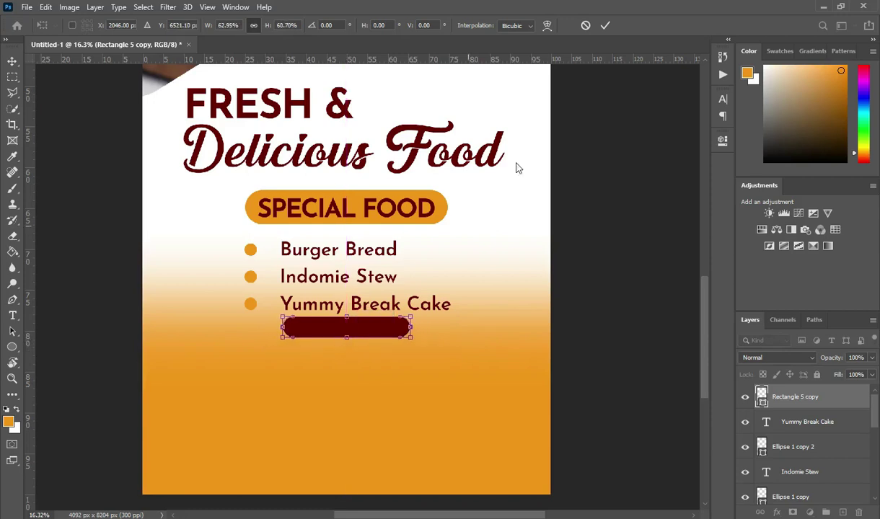
left_click(606, 26)
- Enlarge the maroon bar proportionally to about 117%, keeping it centred on the banner
key("ctrl+a")
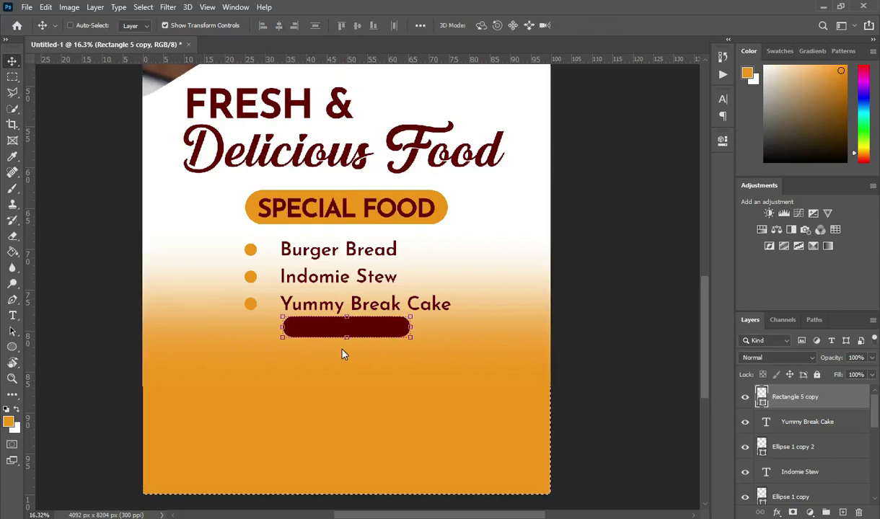
scroll(344, 339, "up", 2)
left_click_drag(343, 339, 347, 339)
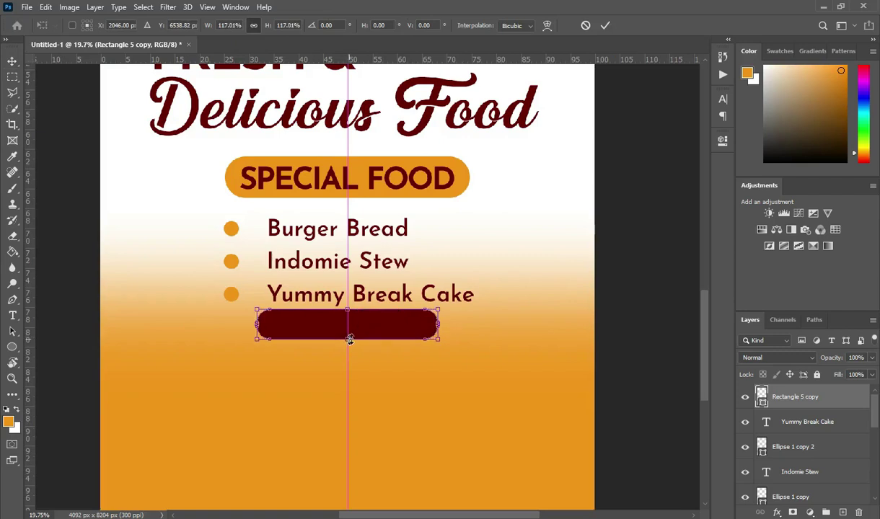
left_click(605, 26)
- Duplicate the "SPECIAL FOOD" text, raise the copy to the top of the layer stack and place it over the maroon bar
left_click(350, 188)
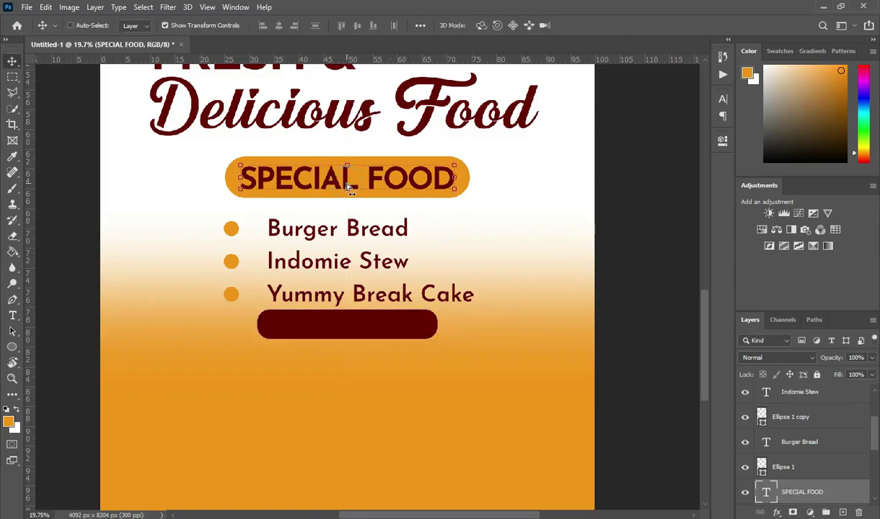
left_click_drag(363, 194, 364, 195)
left_click_drag(772, 493, 812, 396)
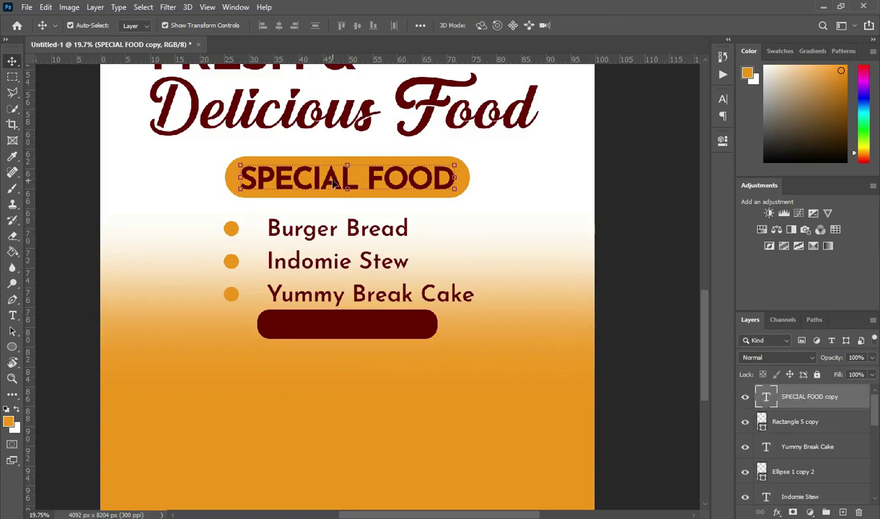
left_click_drag(336, 191, 338, 336)
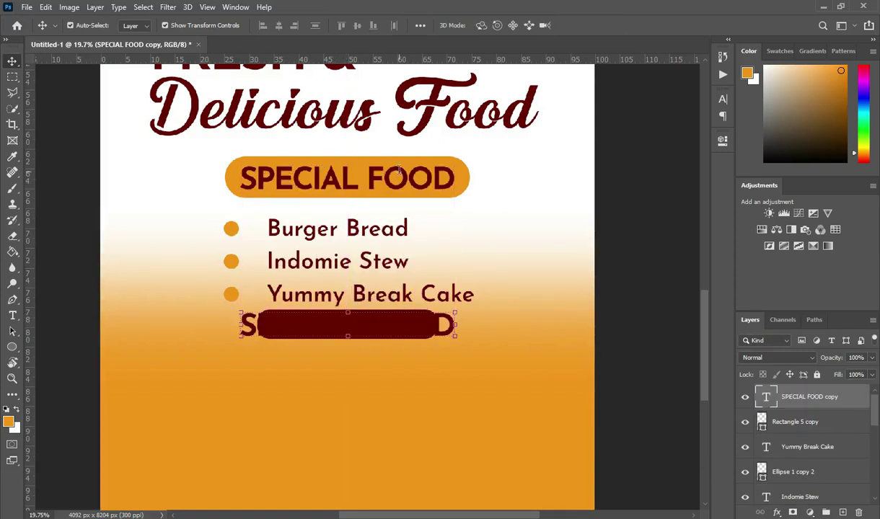
- Set the colour of the duplicated "SPECIAL FOOD" text to white (ffffff)
key("t")
left_click(484, 25)
type("ffffff")
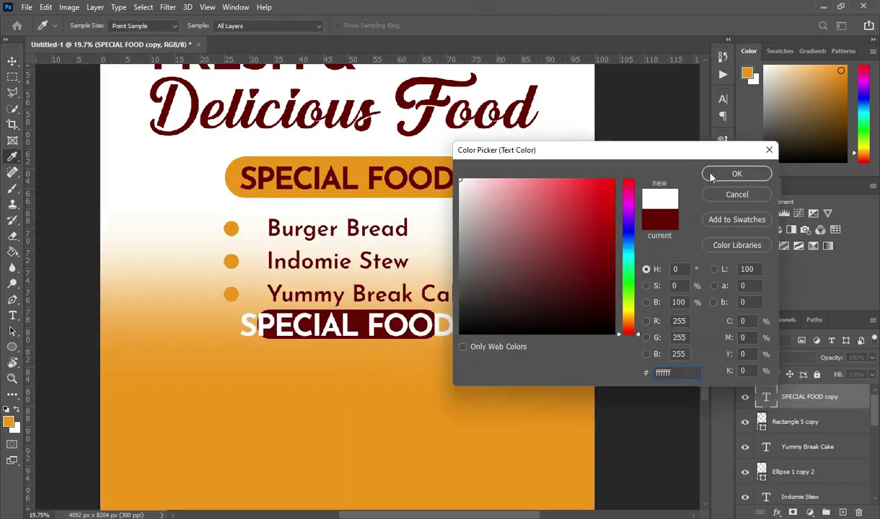
left_click(739, 174)
- Copy "ORDER NOW" from the Notepad text file and use it to replace the white "SPECIAL FOOD" copy over the maroon bar
key("alt+Tab")
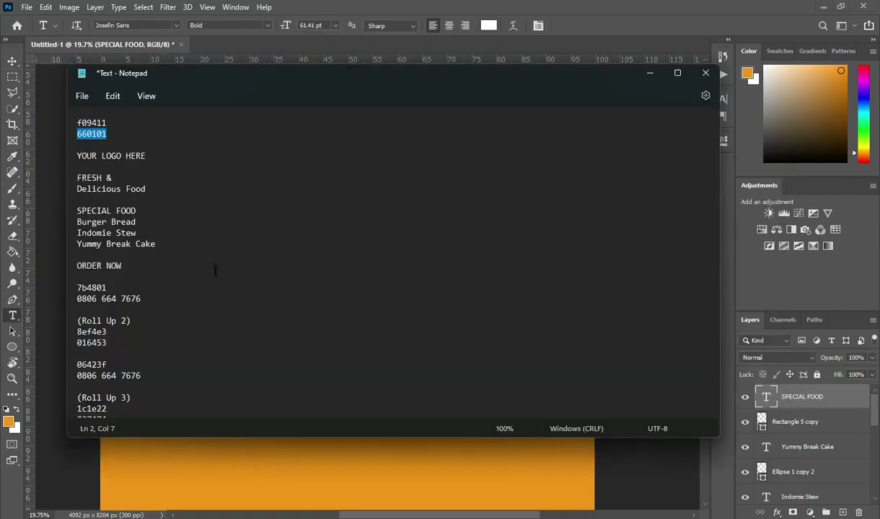
scroll(215, 270, "down", 1)
left_click_drag(120, 225, 83, 229)
key("ctrl+c")
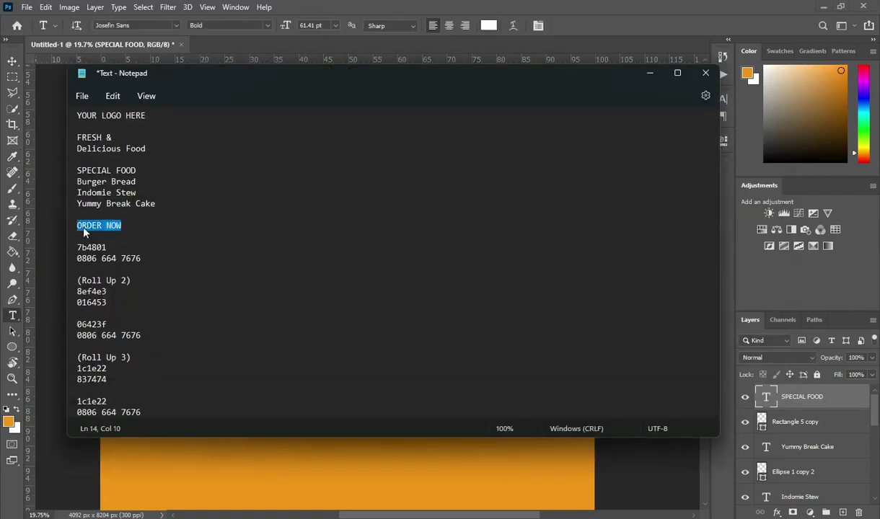
left_click(649, 73)
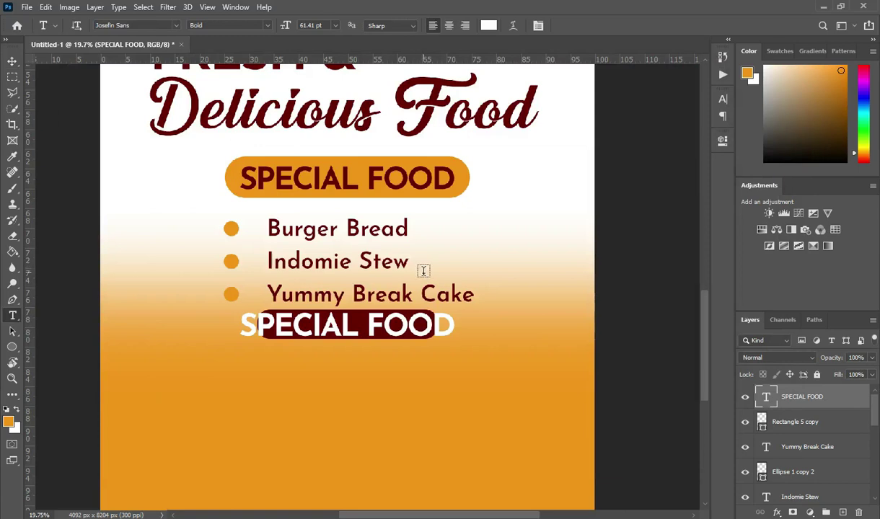
left_click(369, 324)
key("ctrl+a")
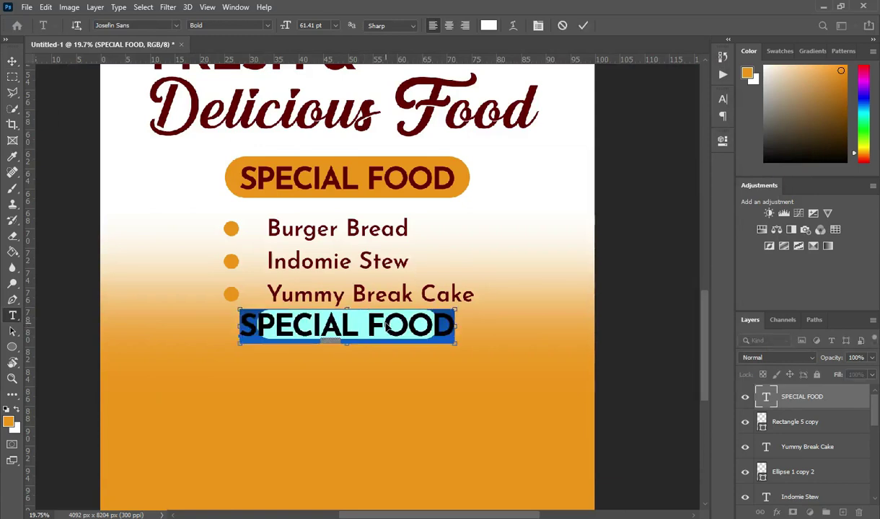
key("ctrl+v")
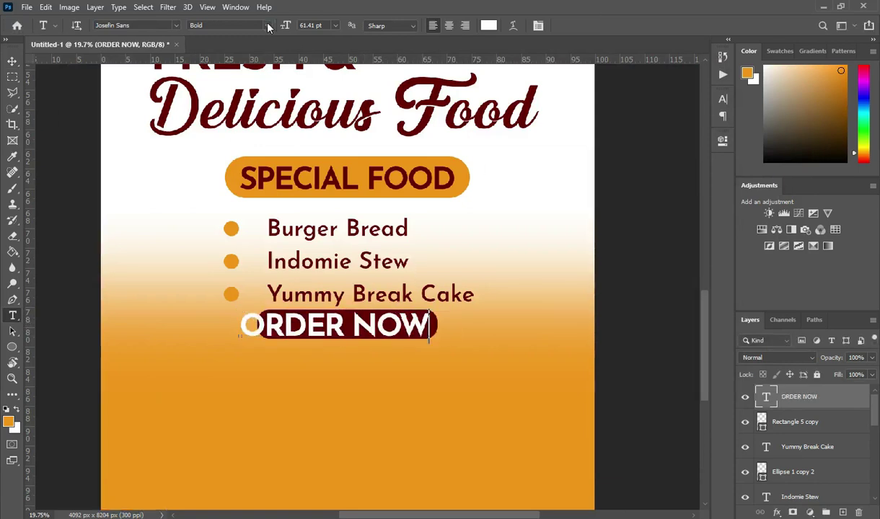
- Set the "ORDER NOW" text to Bold Italic and shrink it proportionally to fit inside the maroon bar
left_click(265, 25)
left_click(234, 131)
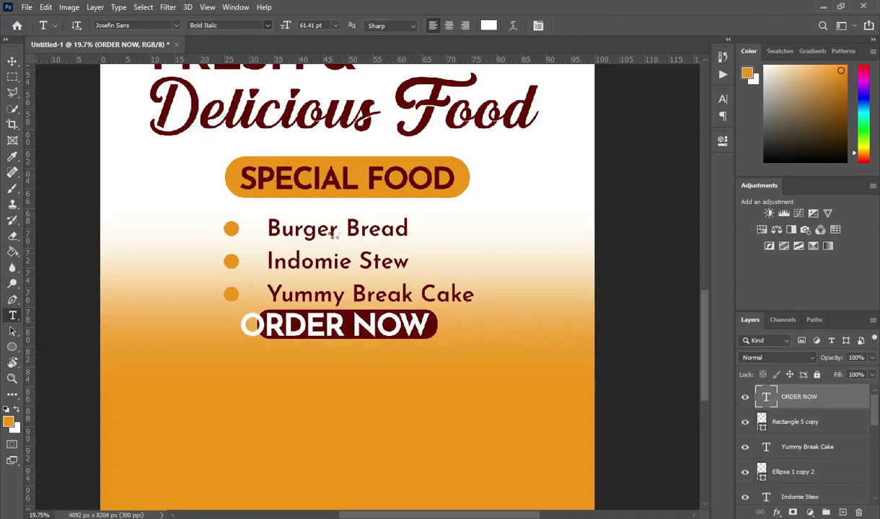
left_click(12, 60)
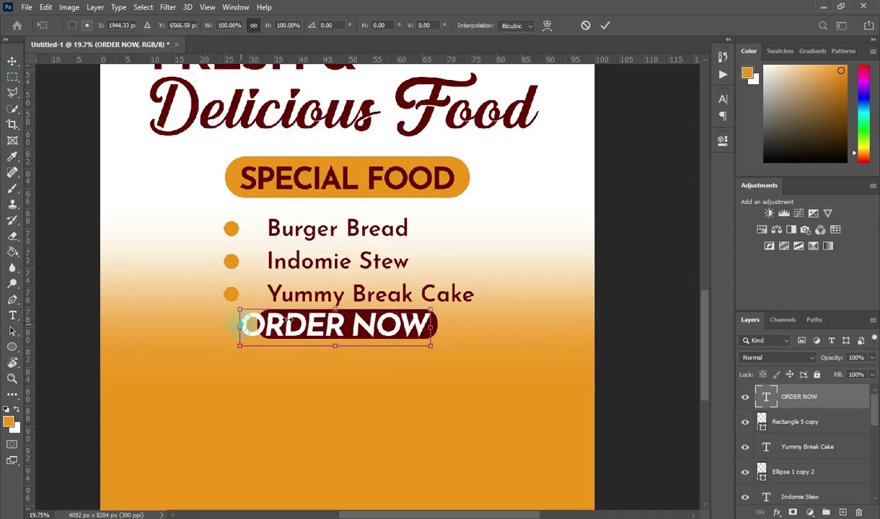
left_click_drag(241, 324, 264, 322)
left_click(605, 26)
- Align the "ORDER NOW" text and the maroon bar on their vertical and horizontal centres
left_click(12, 61)
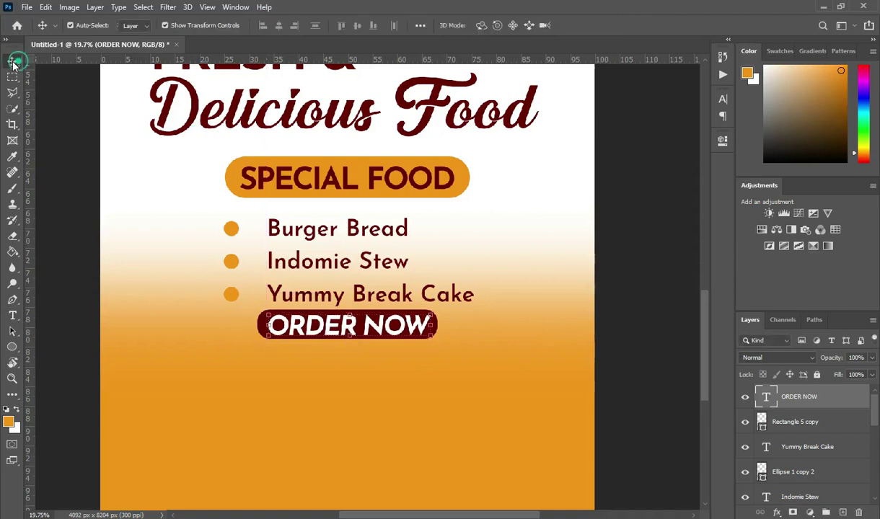
left_click(791, 420, "ctrl")
left_click(357, 25)
left_click(279, 25)
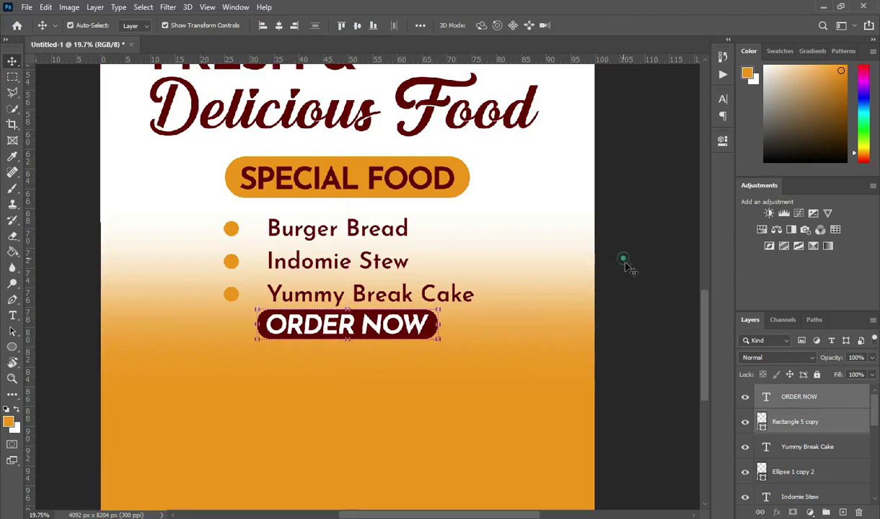
left_click(598, 246)
- Duplicate the maroon bar directly below "ORDER NOW" and raise the copy to the top of the layer stack
left_click(435, 333)
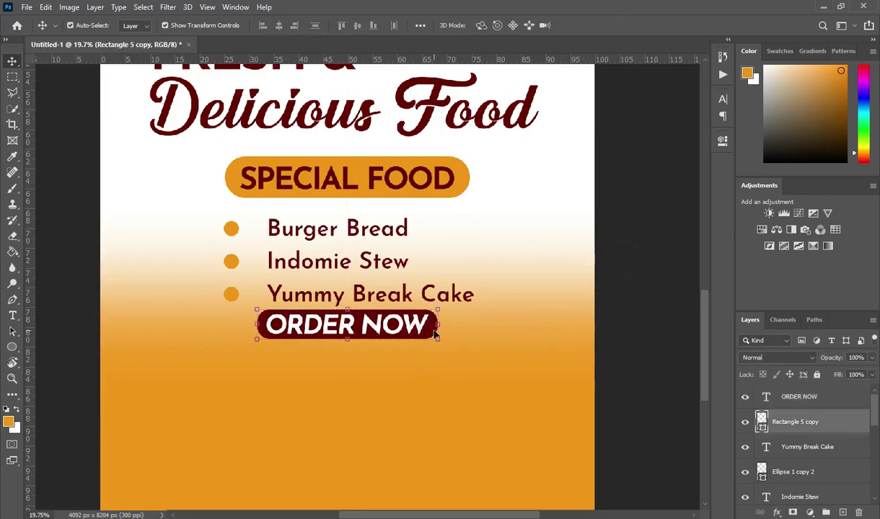
left_click_drag(436, 333, 435, 367)
left_click_drag(797, 422, 797, 390)
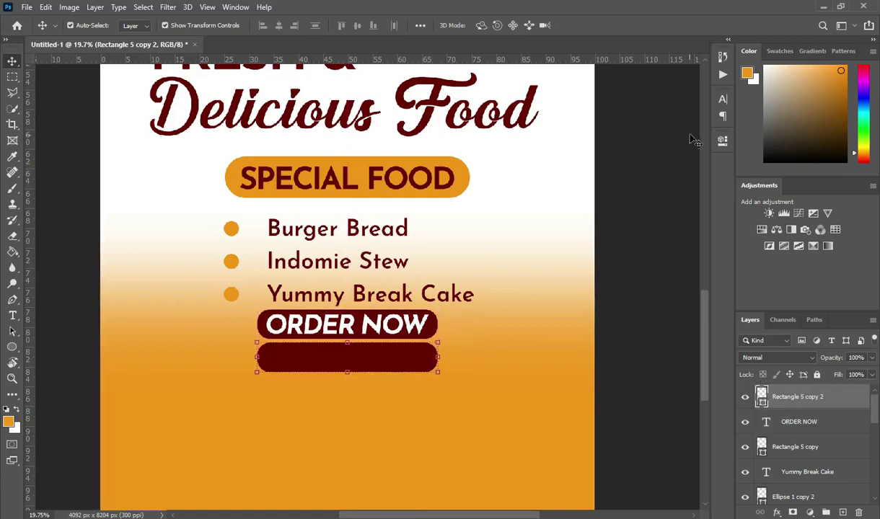
- Set all corner radii of the duplicated bar to 0 px
left_click(722, 140)
left_click(634, 259)
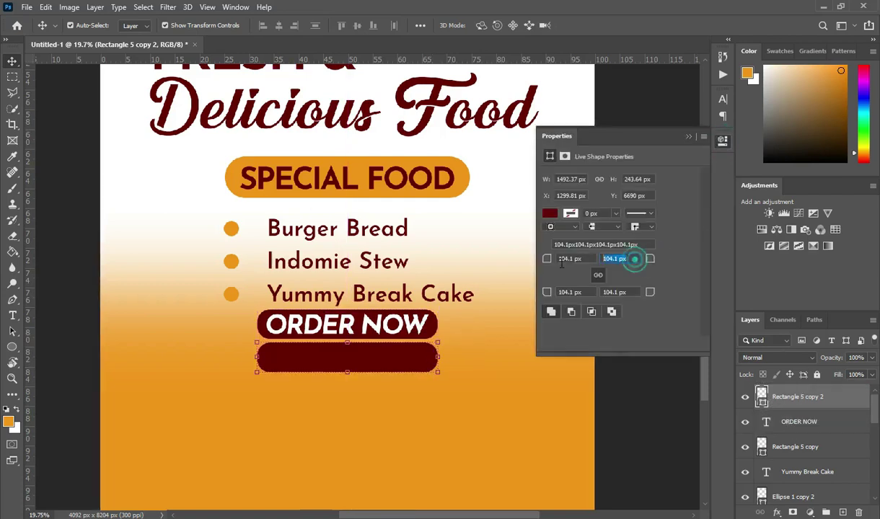
key("Return")
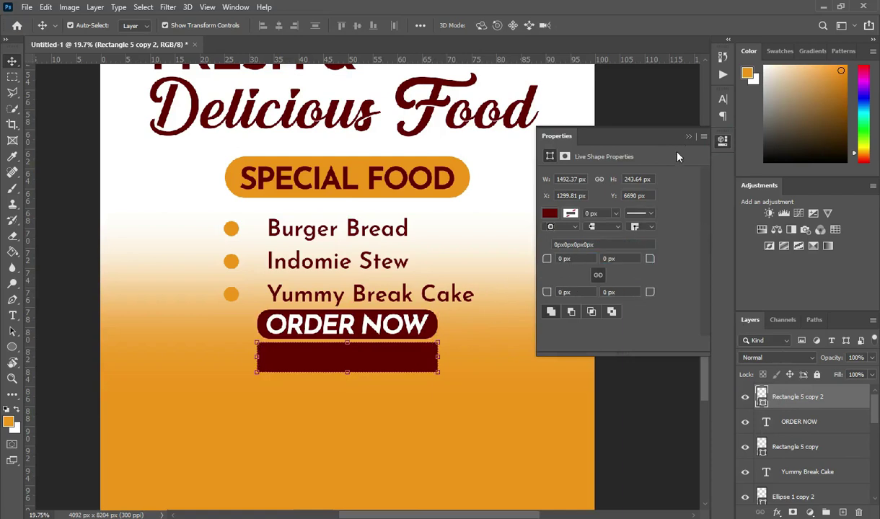
left_click(688, 137)
- Copy the colour code 7b4801 from Notepad and apply it as the fill of the square-cornered bar
key("alt+Tab")
double_click(100, 248)
key("ctrl+c")
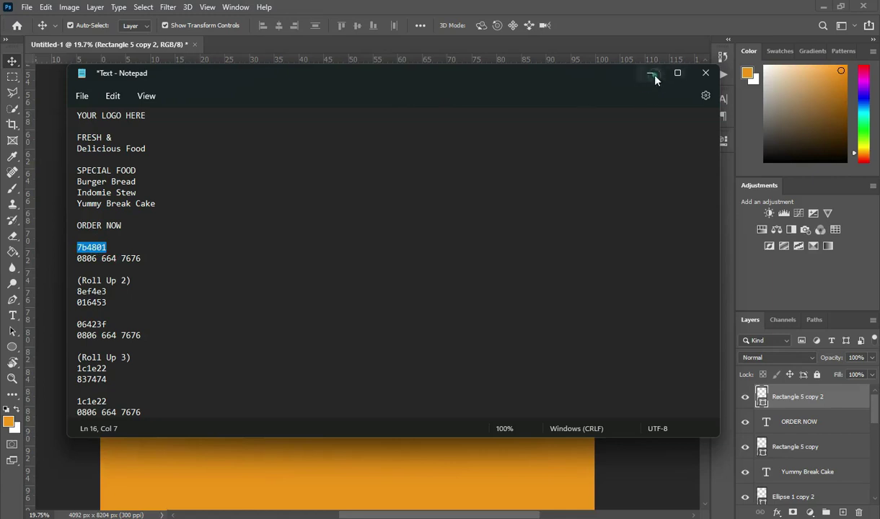
left_click(650, 75)
left_click(717, 150)
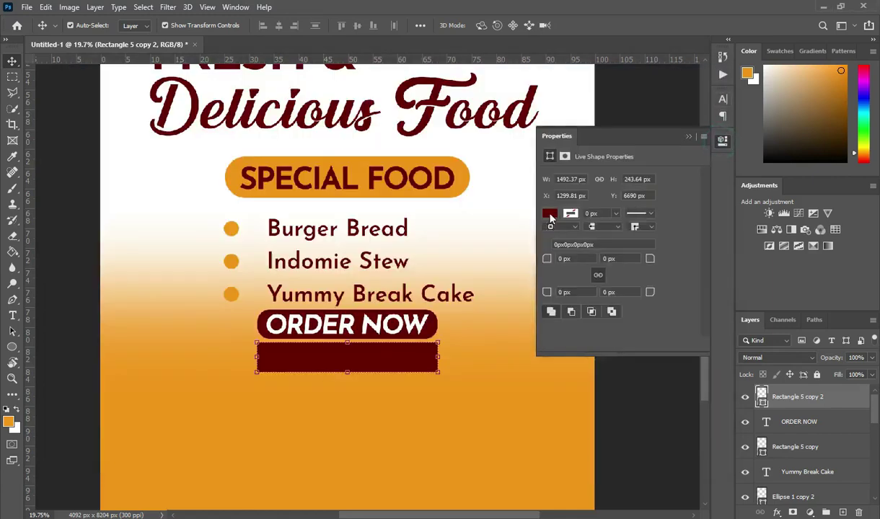
left_click(550, 213)
left_click(703, 238)
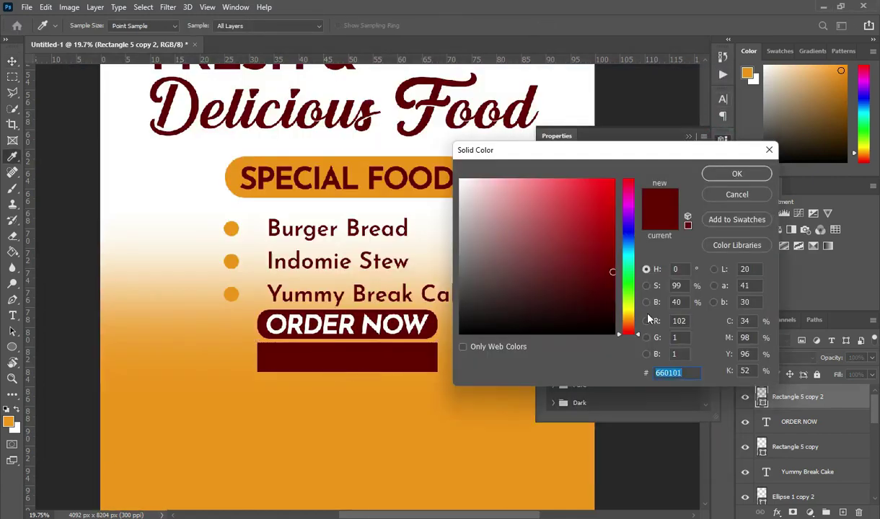
key("ctrl+v")
left_click(735, 175)
left_click(688, 136)
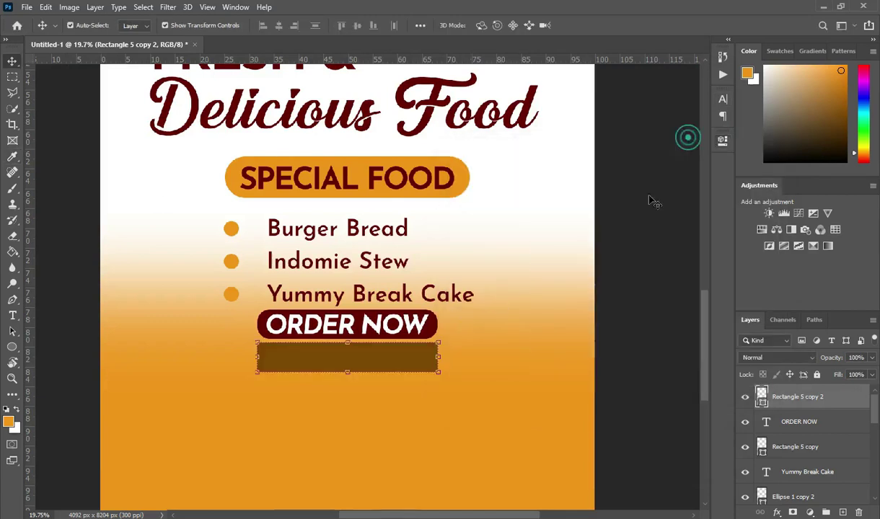
- Copy the first phone number from Notepad, add it as white text below the brown bar and set its style to SemiBold
key("alt+Tab")
left_click_drag(155, 258, 76, 258)
key("ctrl+c")
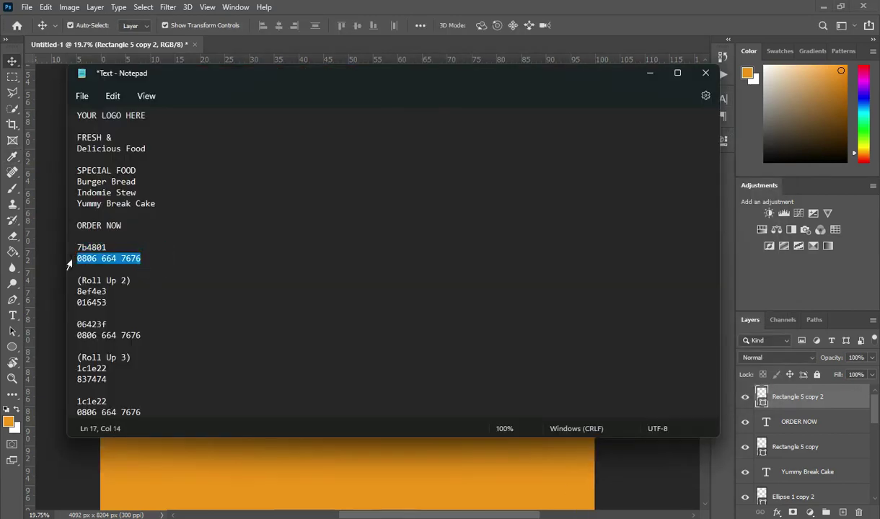
key("alt+Tab")
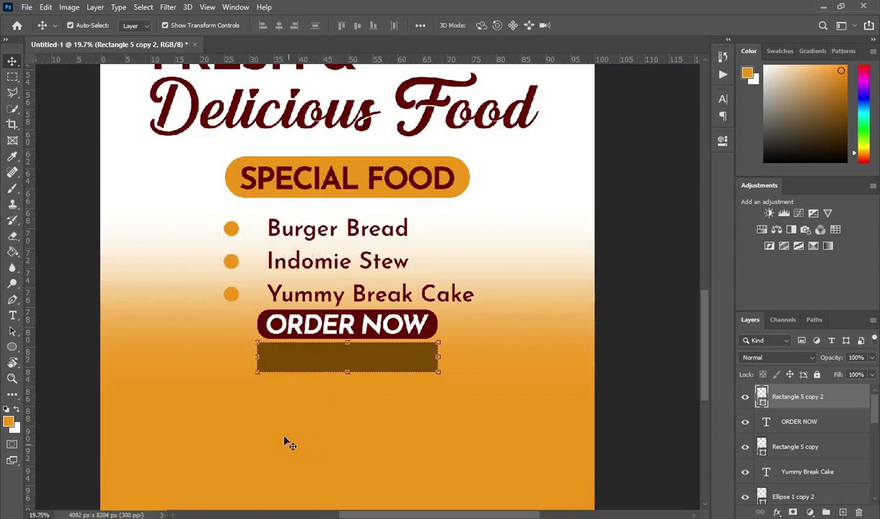
key("t")
left_click(377, 428)
key("ctrl+v")
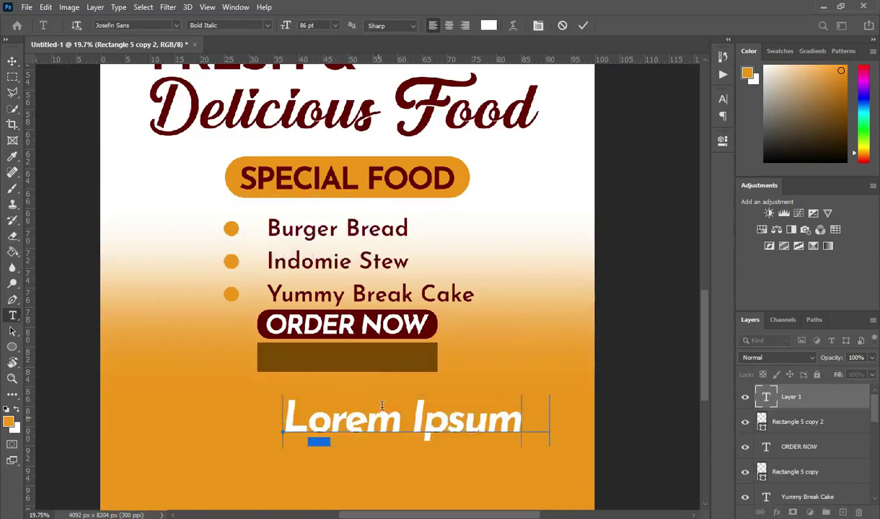
left_click(583, 25)
left_click(268, 25)
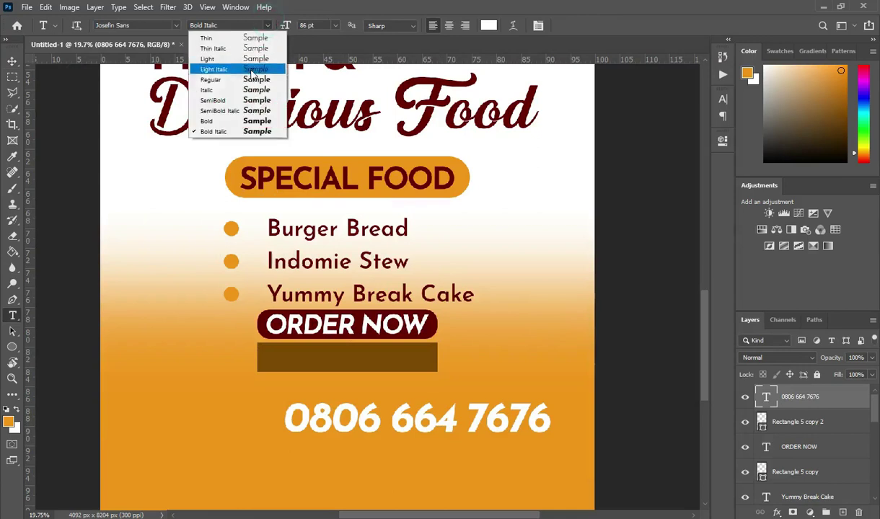
left_click(223, 97)
- Scale the phone number text proportionally to about 66% and place it over the brown bar
left_click(13, 61)
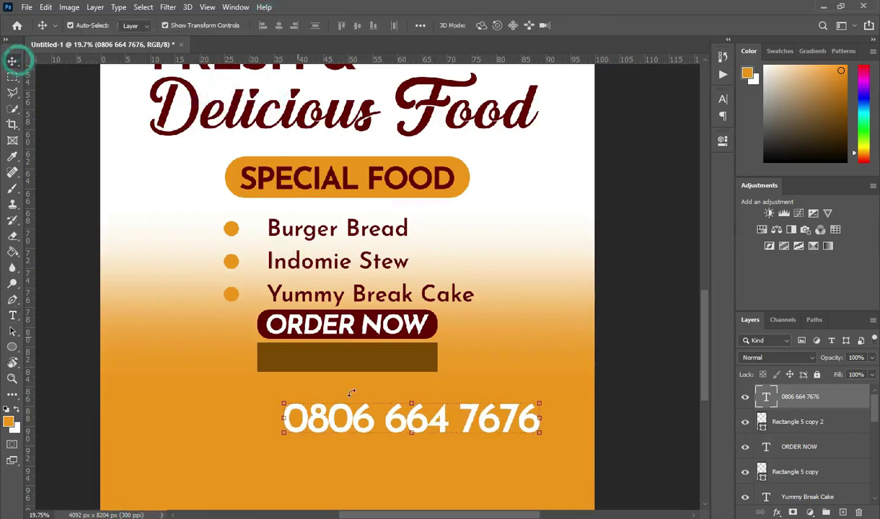
left_click(534, 418)
left_click_drag(534, 418, 453, 396)
left_click_drag(367, 406, 350, 359)
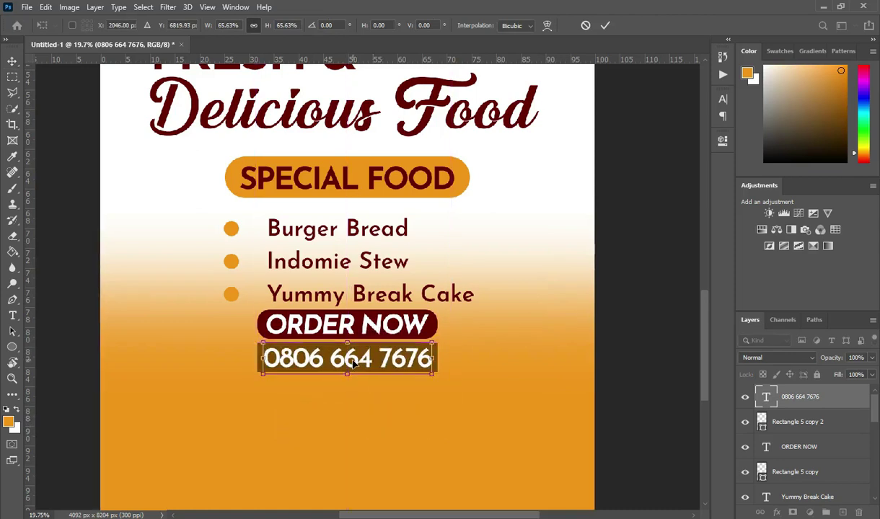
left_click(605, 25)
- Reduce the phone number text proportionally to about 93% to leave a margin inside the brown bar
scroll(433, 369, "up", 1)
key("ctrl+t")
left_click_drag(428, 367, 421, 372)
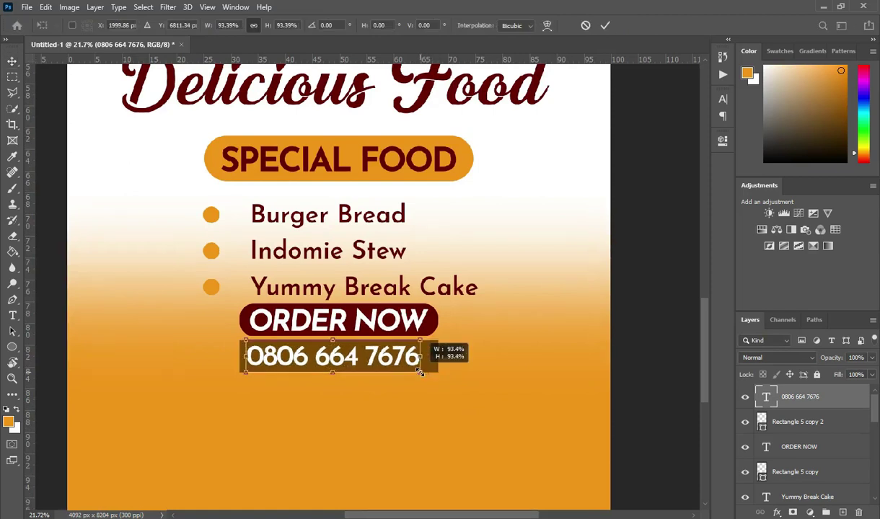
key("Return")
- Align the phone number text and the brown bar on their horizontal and vertical centres
left_click(793, 422, "shift")
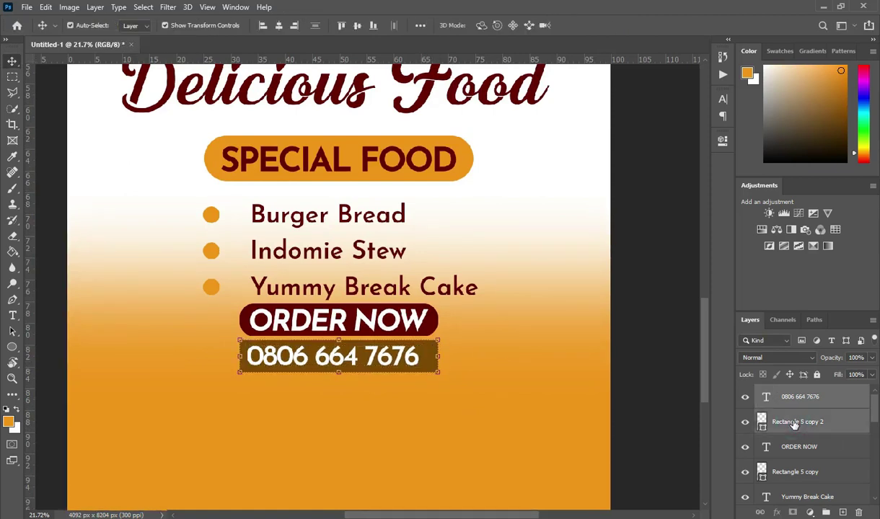
left_click(278, 25)
left_click(357, 25)
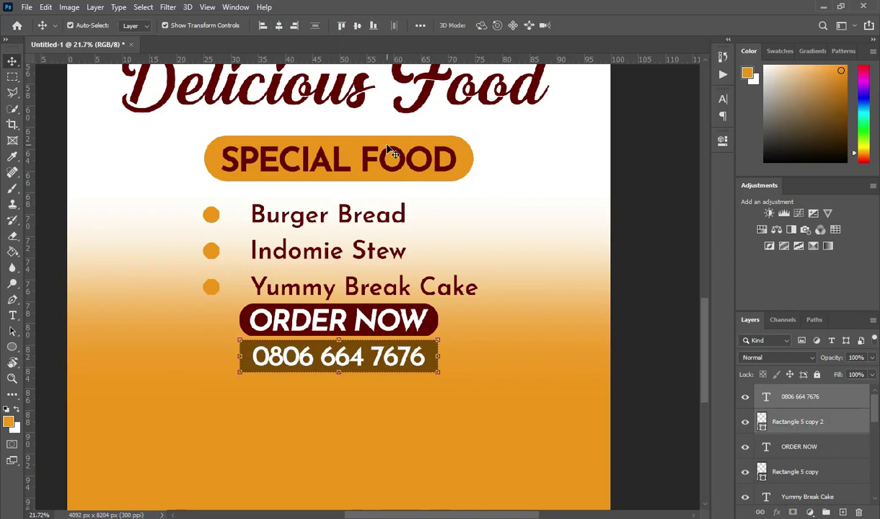
left_click(653, 179, "ctrl")
- Select all layers from the phone number down to the headline group and nudge the whole text block straight down the banner
scroll(394, 295, "down", 5)
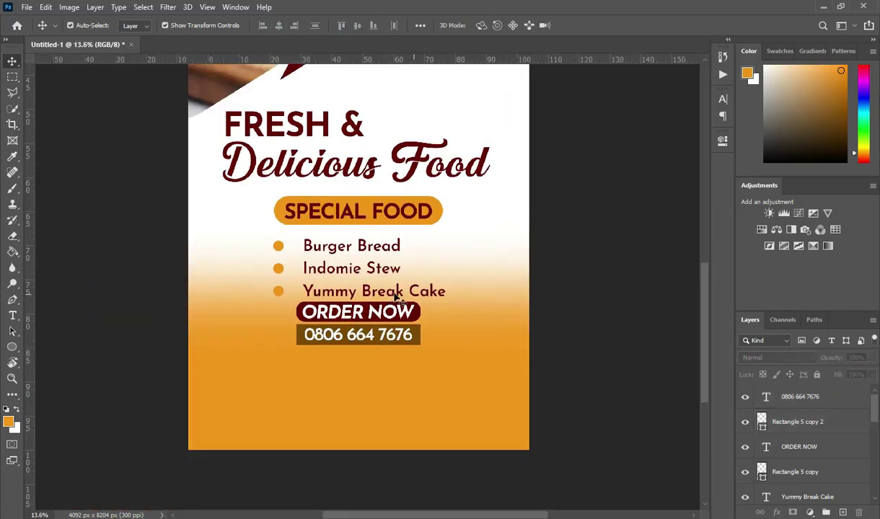
scroll(372, 284, "down", 1)
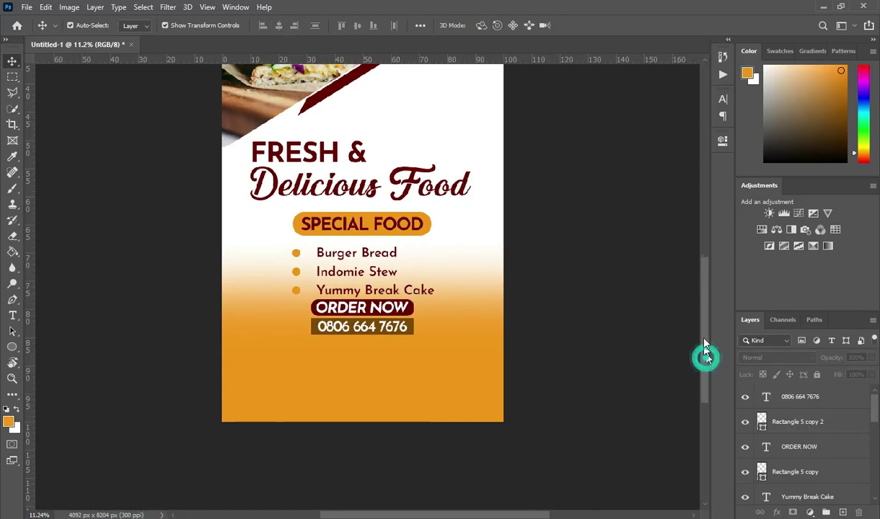
left_click_drag(705, 346, 706, 326)
left_click(801, 396)
scroll(802, 411, "down", 4)
scroll(806, 422, "down", 3)
left_click(798, 471, "shift")
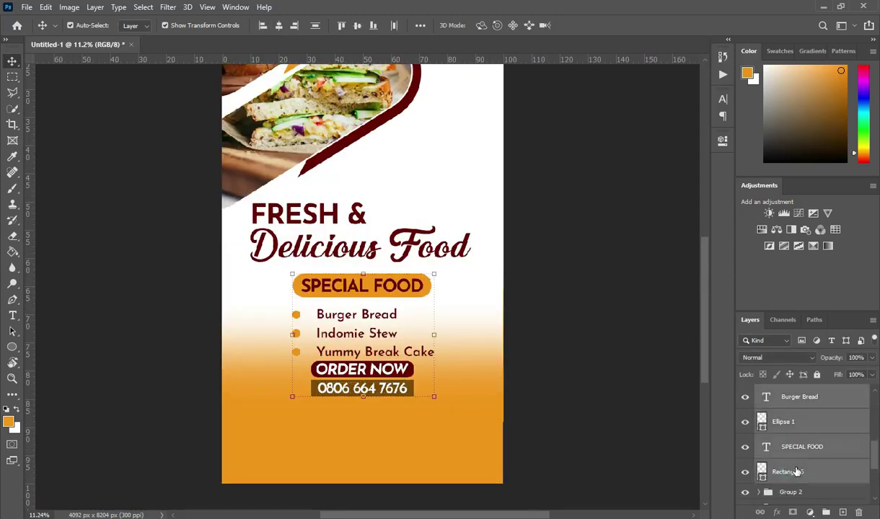
scroll(803, 461, "down", 1)
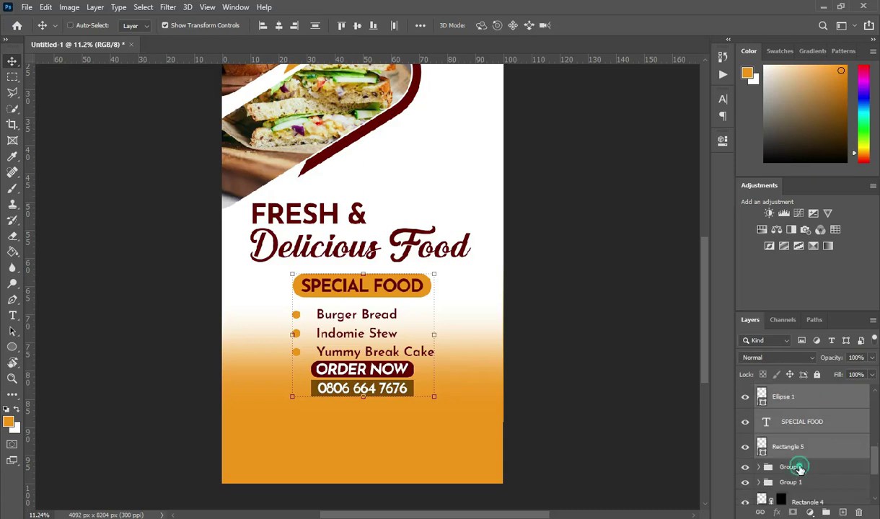
left_click(797, 467, "shift")
key("shift+Down")
key("shift+Down")
key("shift+Down")
key("shift+Down")
key("shift+Down")
key("shift+Down")
key("shift+Down")
key("shift+Down")
key("shift+Down")
key("shift+Down")
key("shift+Down")
key("shift+Down")
key("shift+Down")
key("shift+Down")
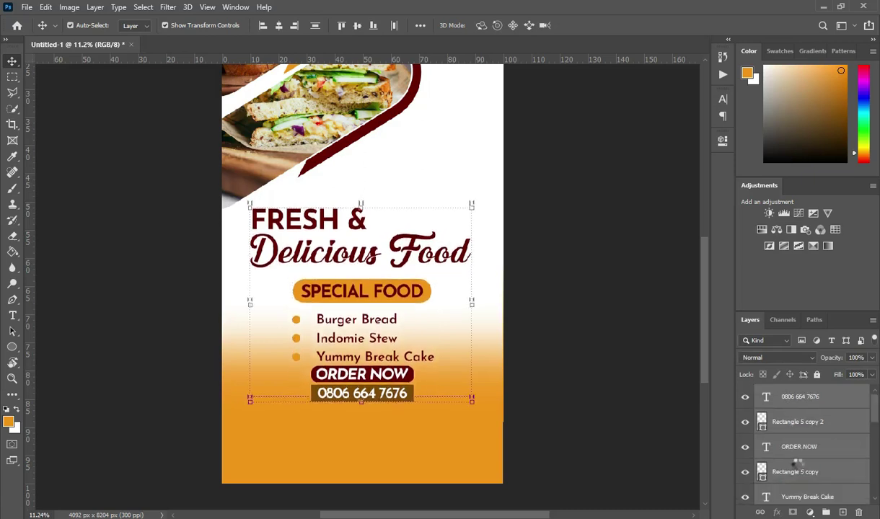
key("shift+Down")
key("shift+Down")
key("shift+Down")
key("shift+Down")
key("shift+Down")
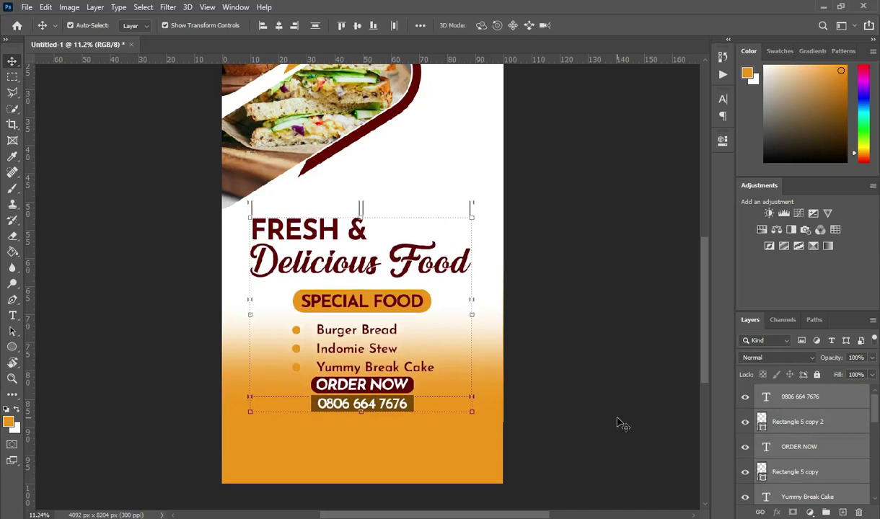
key("shift+Down")
key("shift+Down")
key("shift+Down")
key("shift+Down")
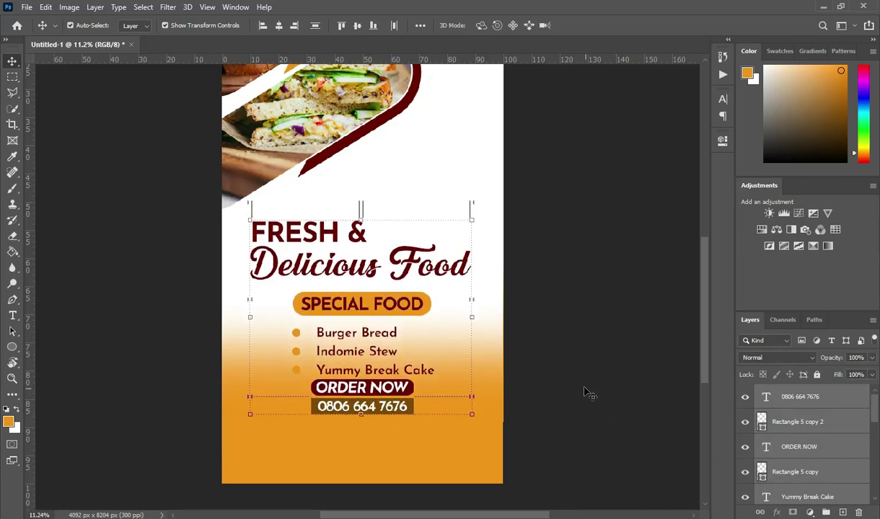
left_click(583, 375)
key("ctrl+0")
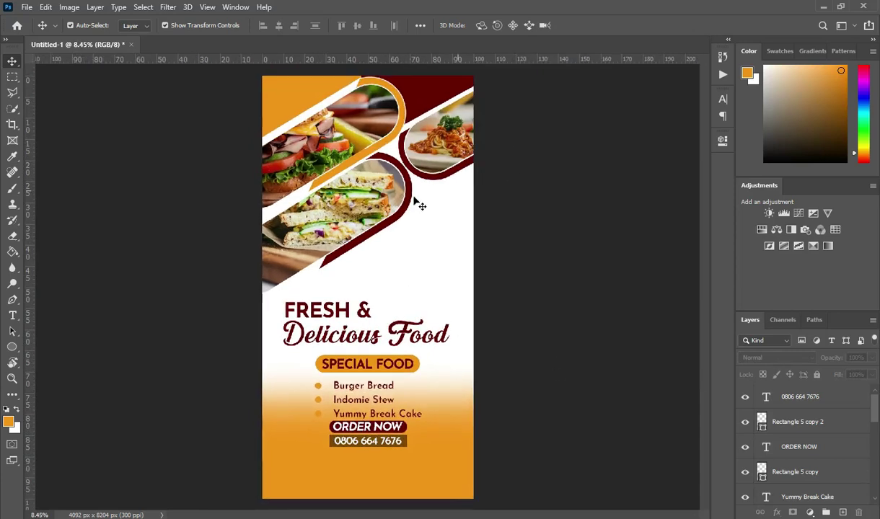
- Group the phone number text with its brown bar, and group the ORDER NOW text with its dark red bar
left_click(799, 399)
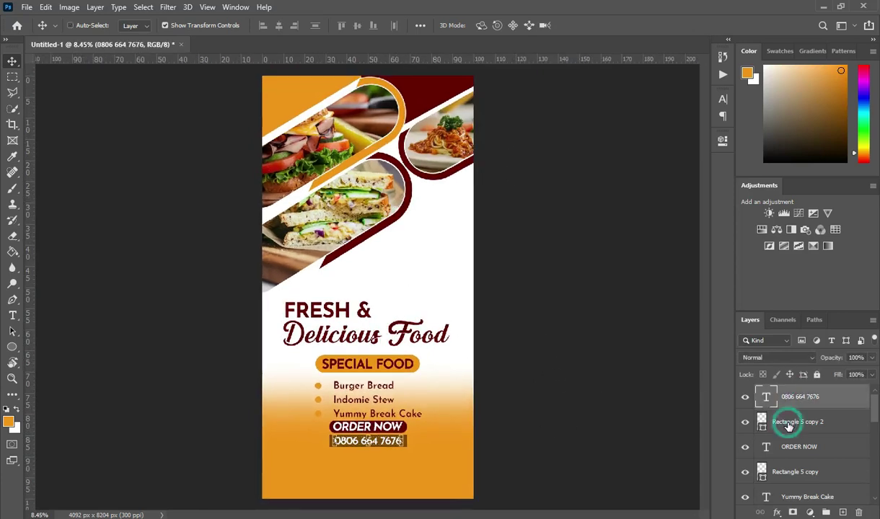
left_click(789, 423, "shift")
key("ctrl+g")
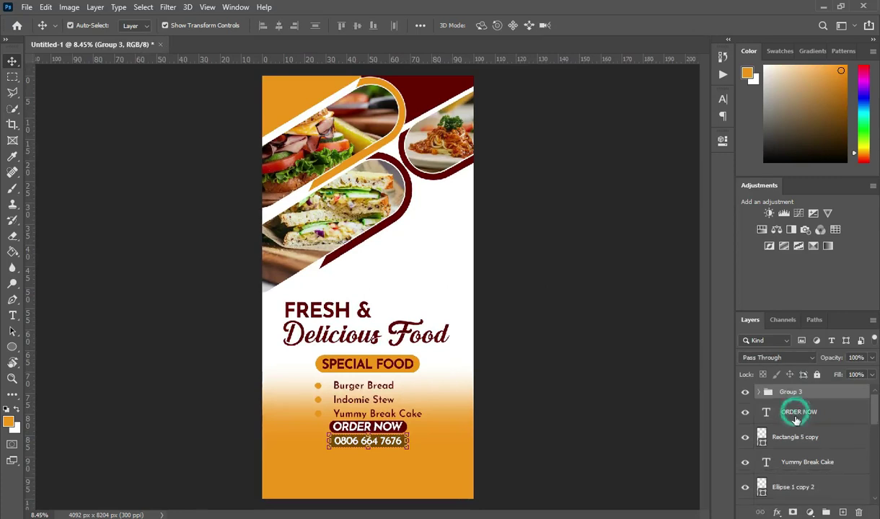
left_click(793, 412)
left_click(794, 438, "shift")
key("ctrl+g")
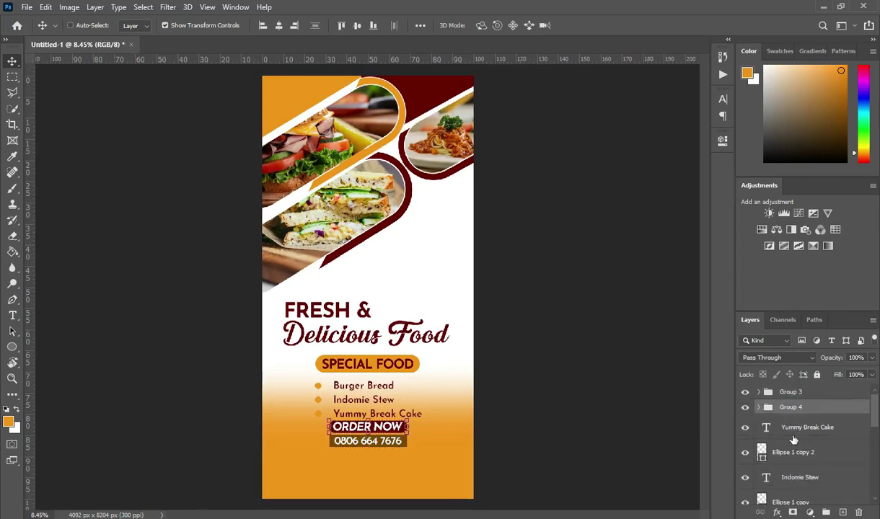
- Group the layers from Yummy Break Cake down to Rectangle 5, covering the whole SPECIAL FOOD menu
left_click(792, 430)
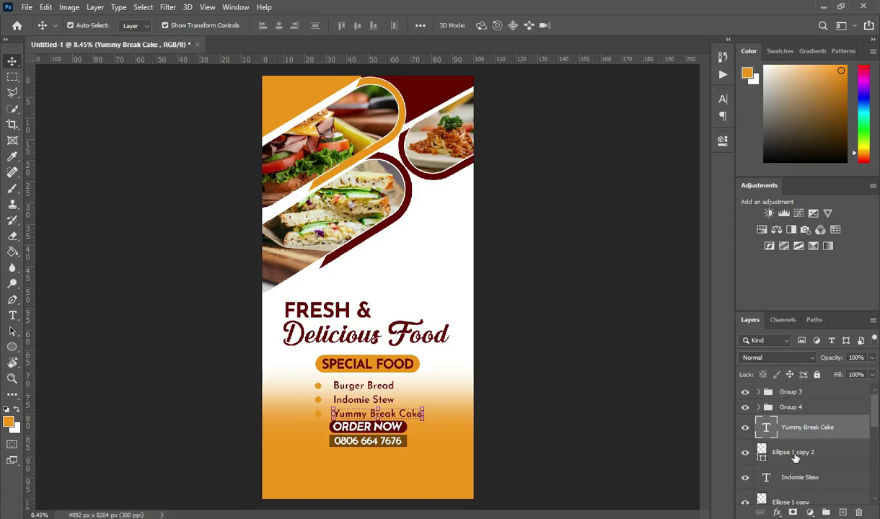
scroll(795, 457, "down", 5)
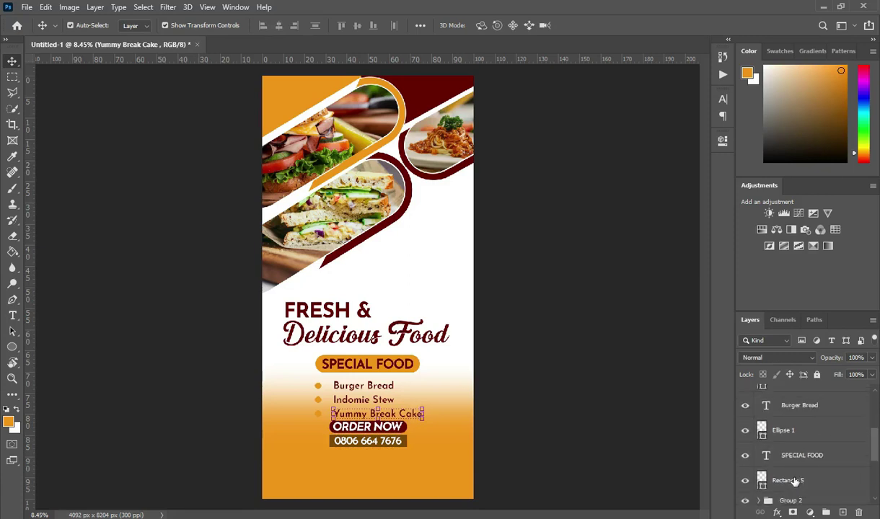
left_click(787, 477, "shift")
key("ctrl+g")
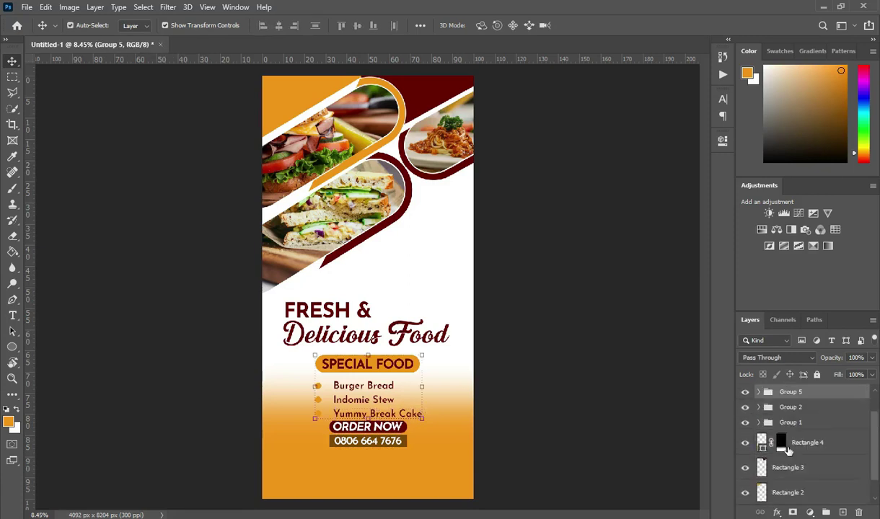
- Group the background shapes Rectangle 4, Rectangle 3 and Rectangle 2, and deselect everything
left_click(799, 448)
scroll(799, 447, "down", 1)
left_click(797, 467, "shift")
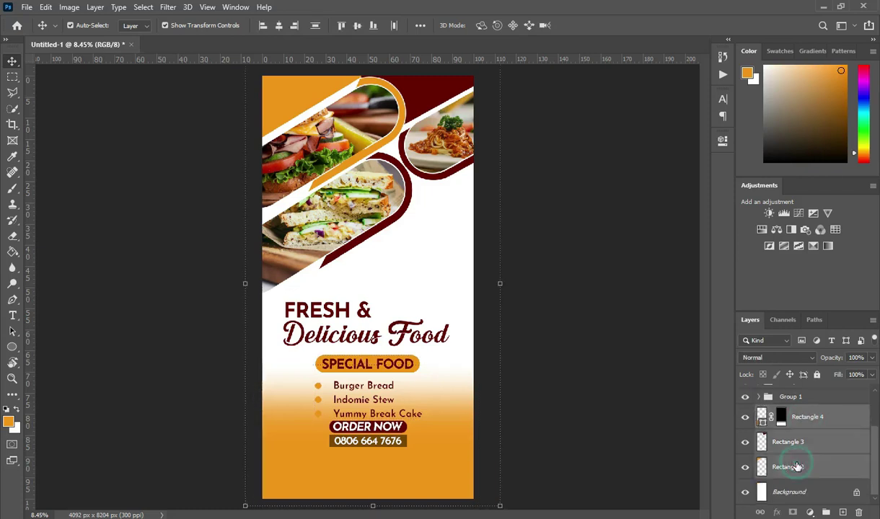
key("ctrl+g")
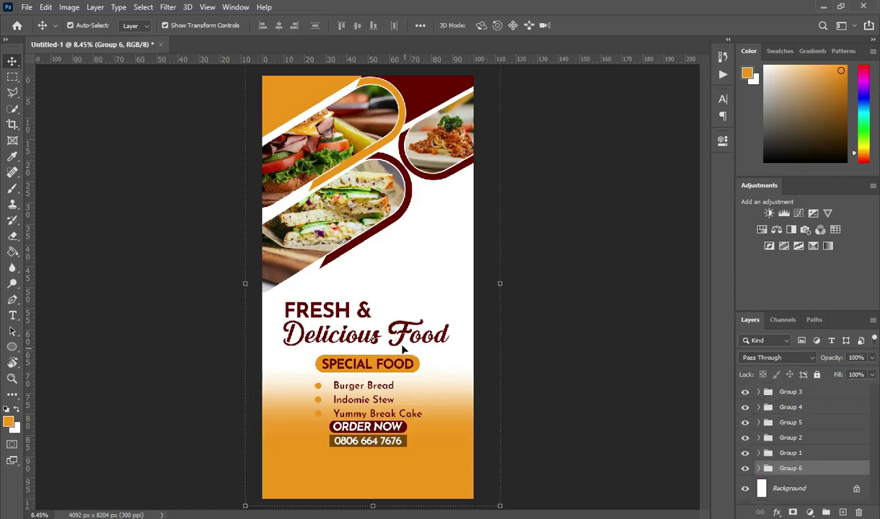
left_click(553, 318)
scroll(405, 222, "down", 2)
scroll(405, 223, "up", 2)
scroll(404, 187, "down", 1)
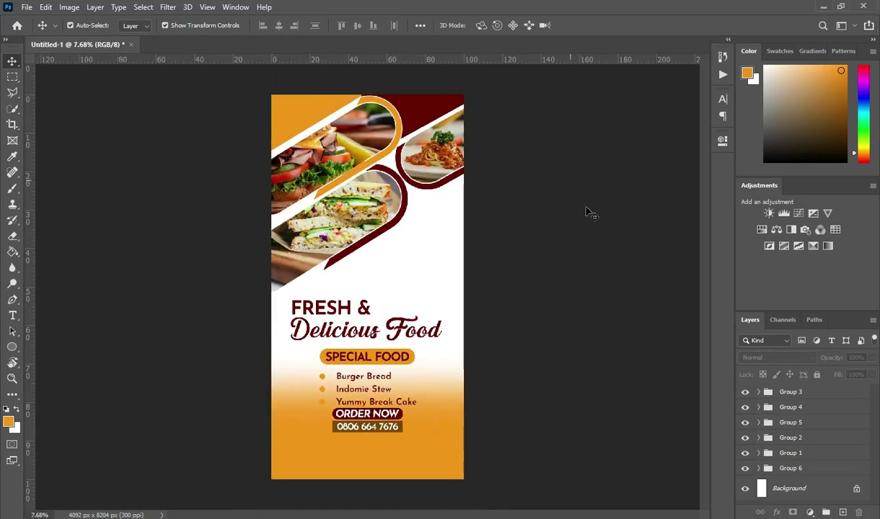
- Combine all groups from Group 3 to Group 6 into one parent group above the Background
left_click(790, 392)
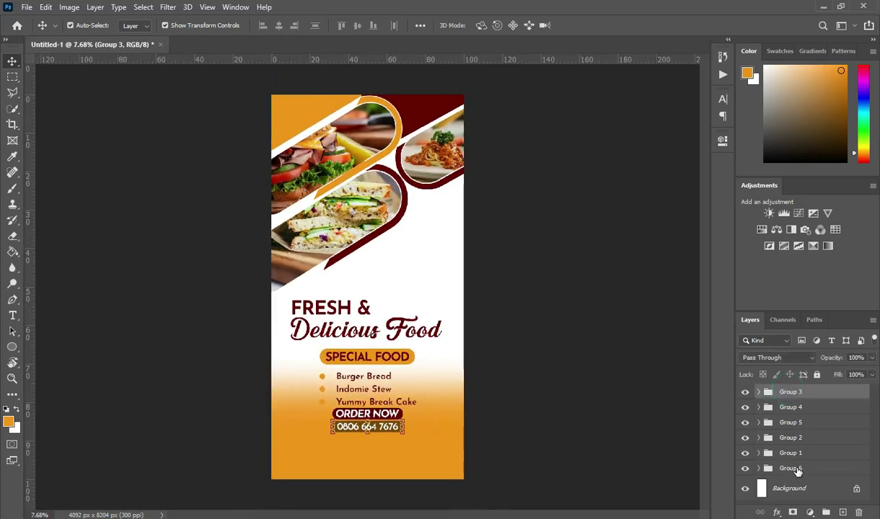
left_click(797, 470, "shift")
key("ctrl+g")
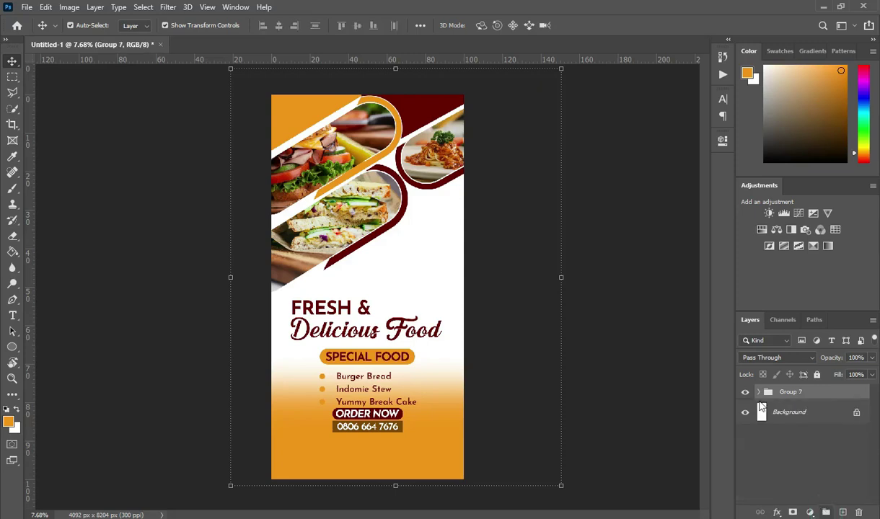
- Duplicate the complete banner group and hide the original Group 7
left_click_drag(792, 393, 826, 511)
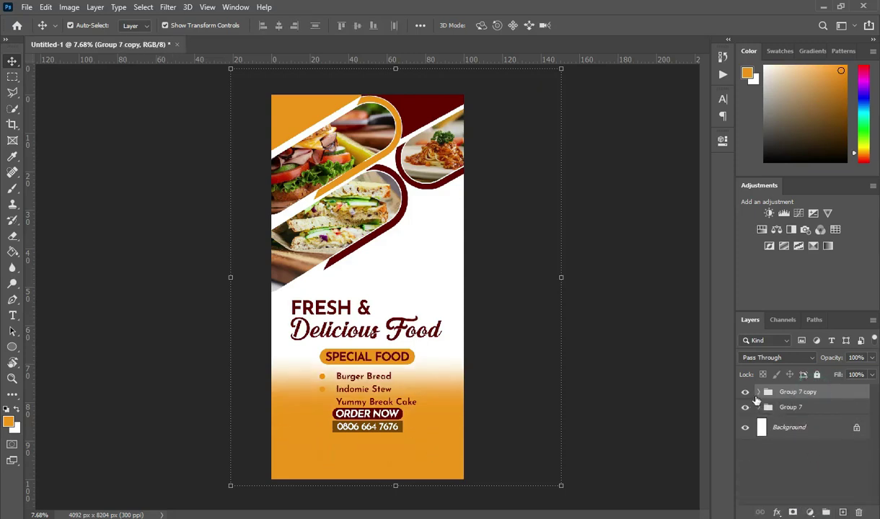
left_click(746, 408)
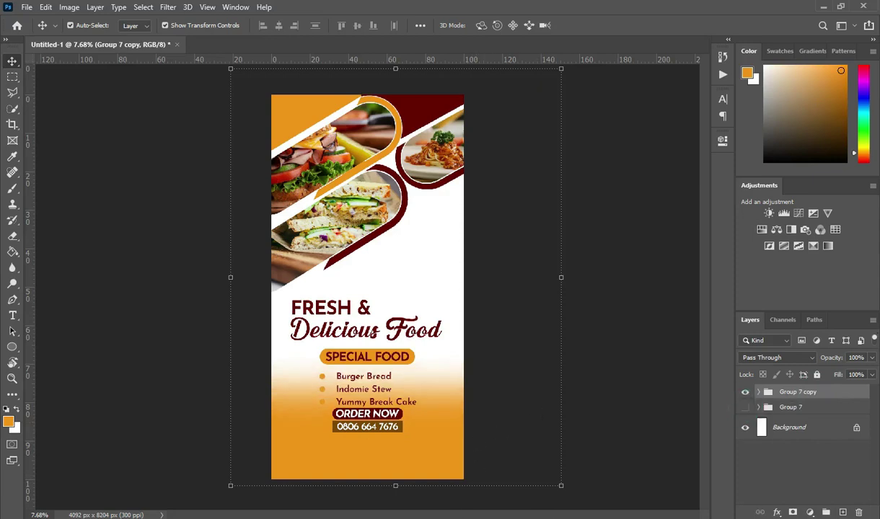
- Switch to Notepad, copy the first Roll Up 2 colour code 8ef4e3, and return to the banner with nothing selected
key("alt+Tab")
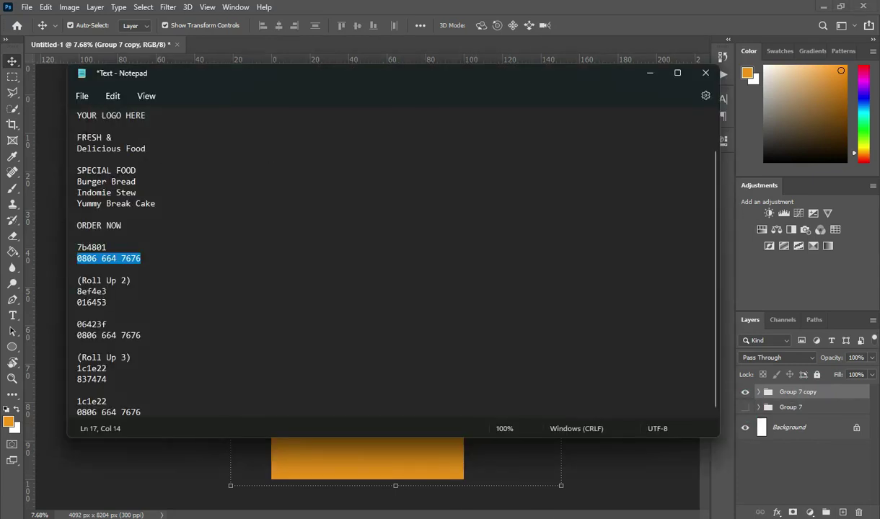
scroll(132, 179, "up", 2)
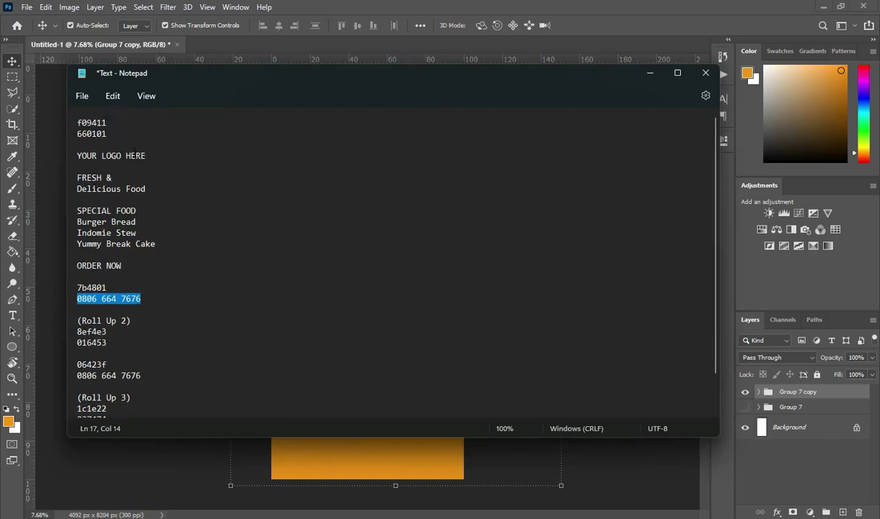
scroll(133, 179, "down", 2)
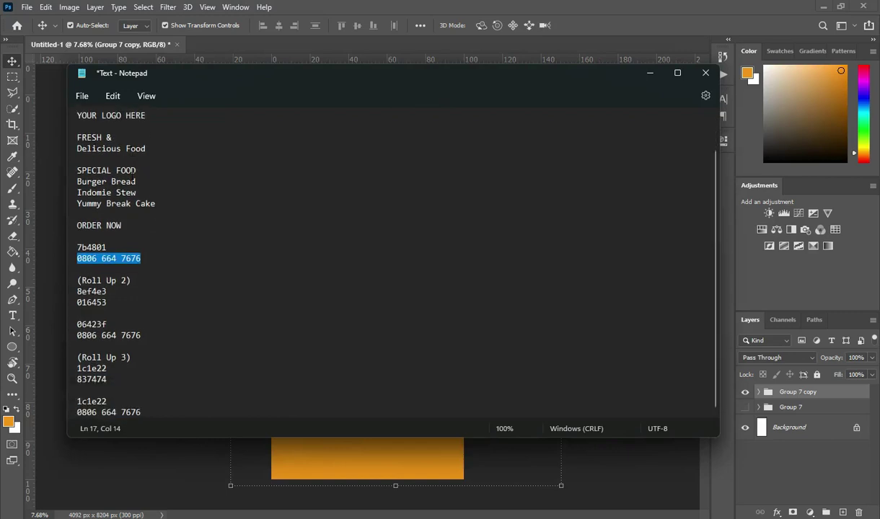
double_click(98, 291)
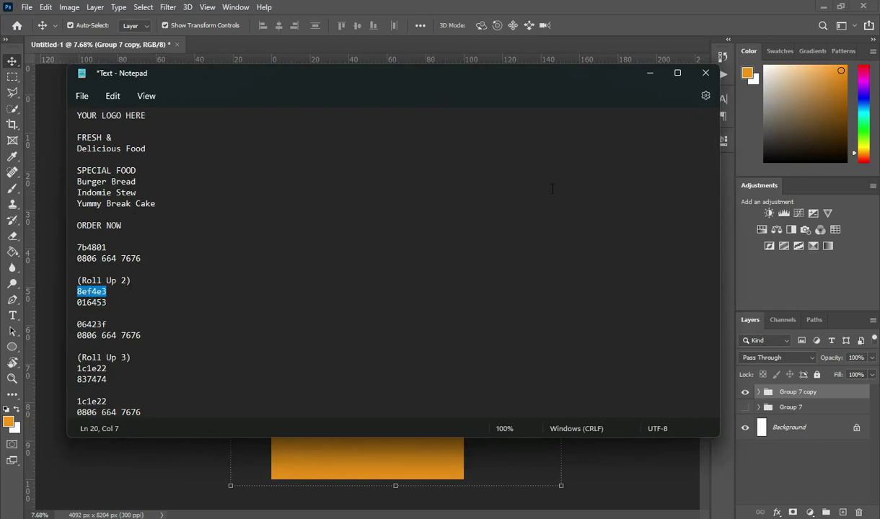
left_click(649, 75)
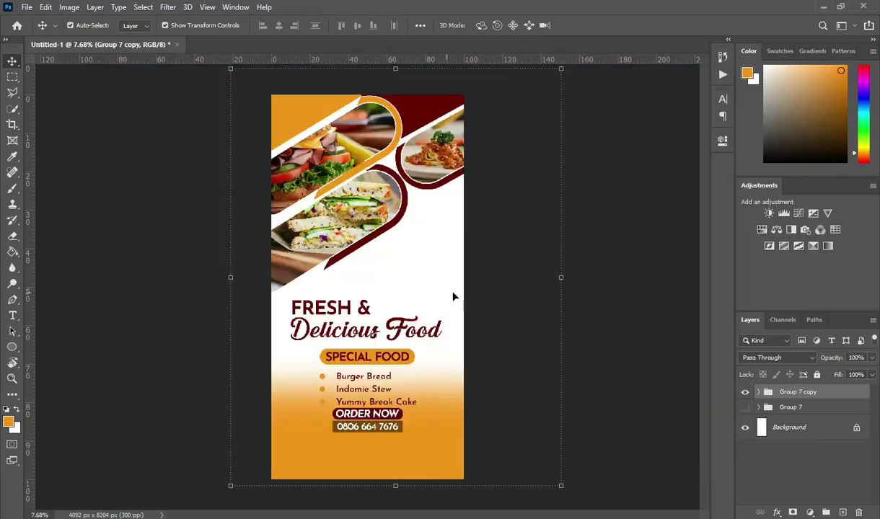
left_click(605, 289)
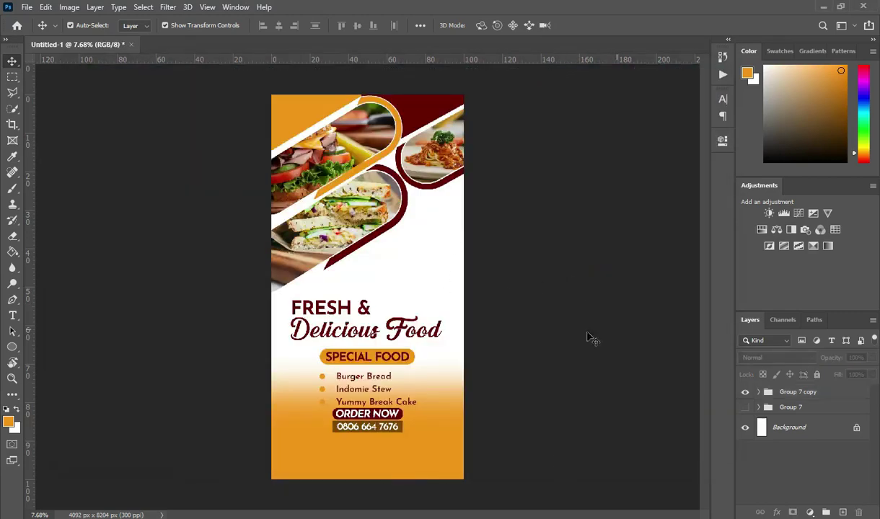
- Fill the orange corner shape at the banner's upper left with the colour 8ef4e3 using the Paint Bucket
left_click(295, 120)
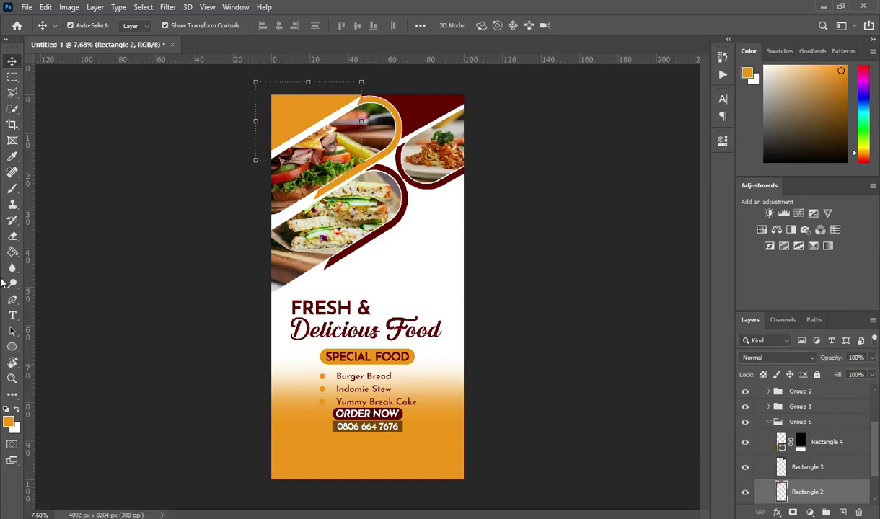
left_click(12, 251)
left_click(10, 424)
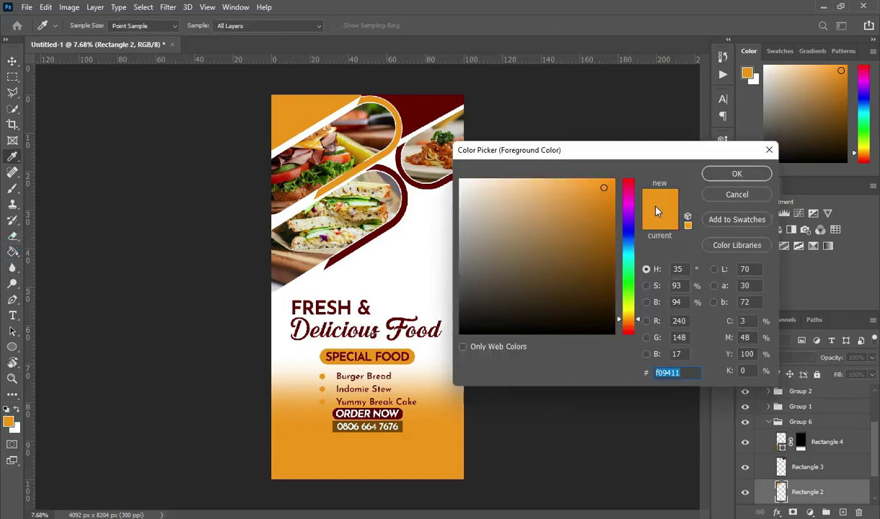
key("ctrl+v")
left_click(732, 173)
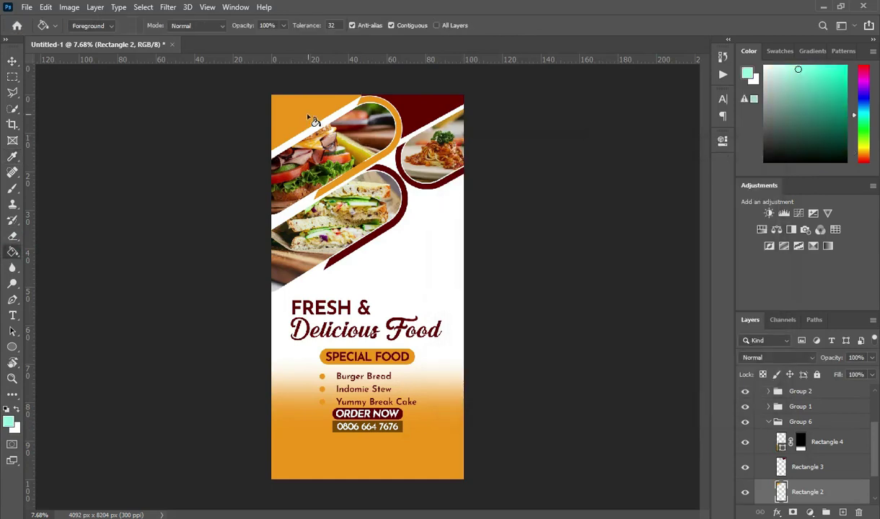
left_click(310, 119)
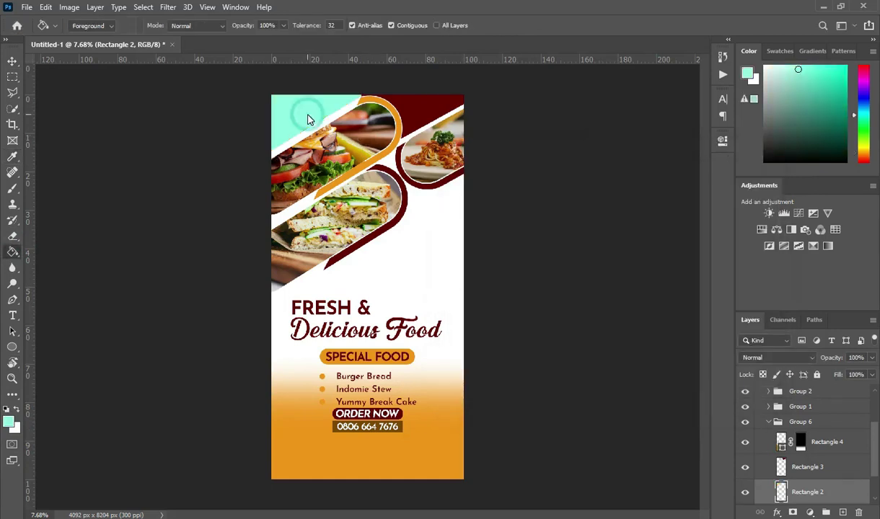
- Fill the orange outline around the upper sandwich photo with the same mint colour
left_click(367, 165, "ctrl")
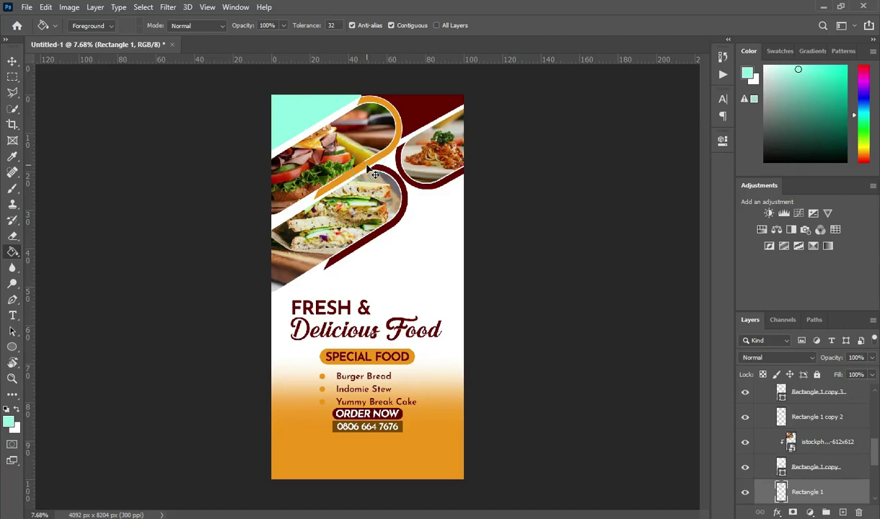
left_click(364, 164)
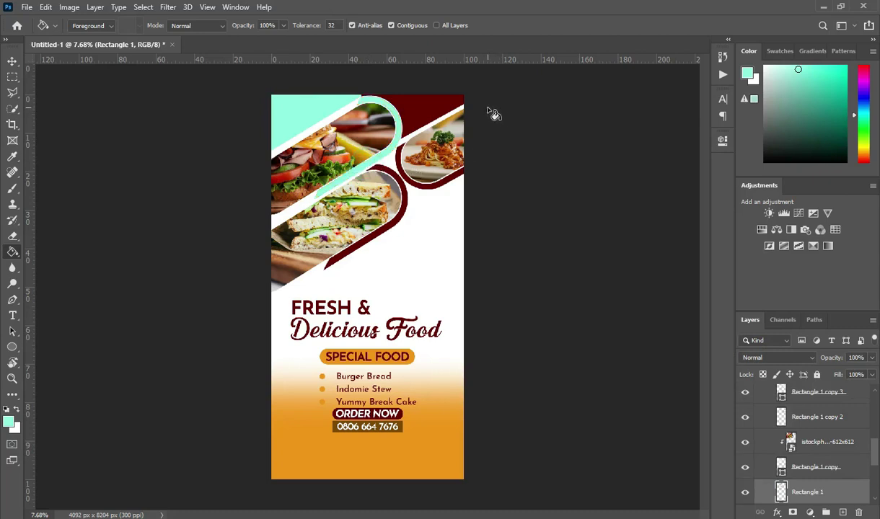
left_click(12, 61)
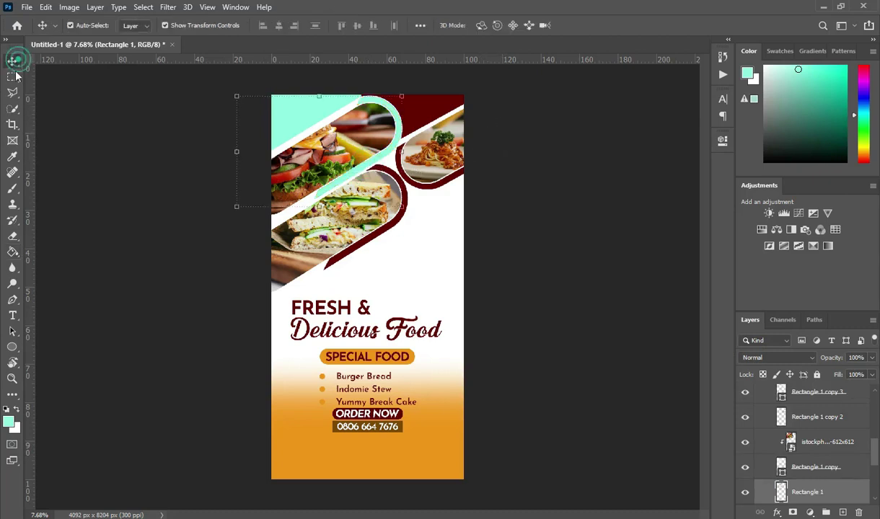
- Switch to Notepad, copy the second Roll Up 2 colour code 016453, and return to the banner
key("alt+Tab")
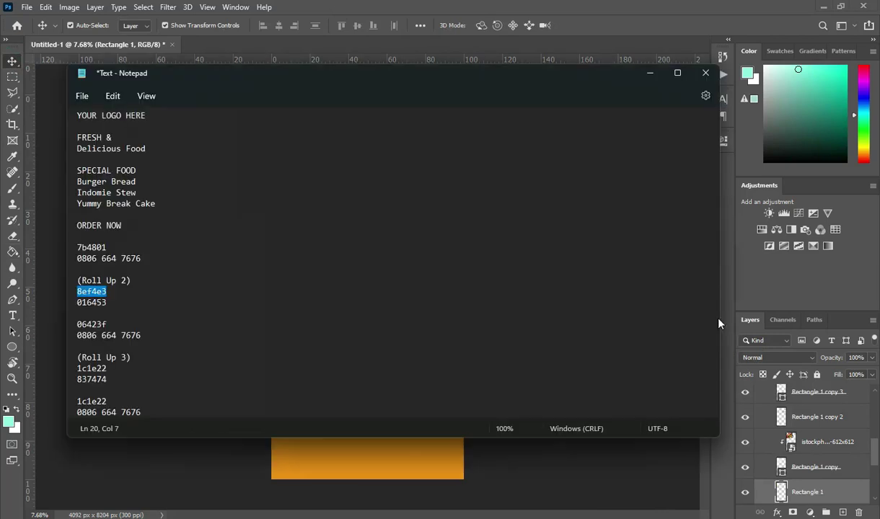
double_click(97, 305)
key("ctrl+c")
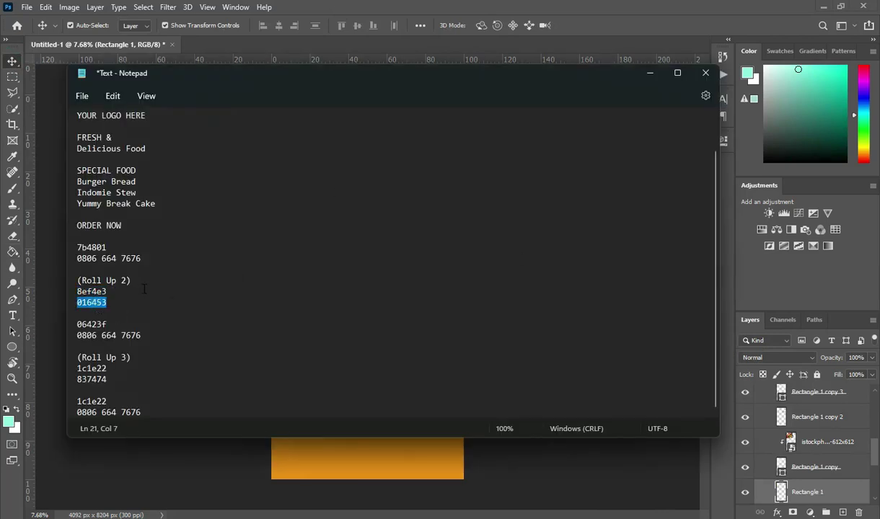
left_click(647, 73)
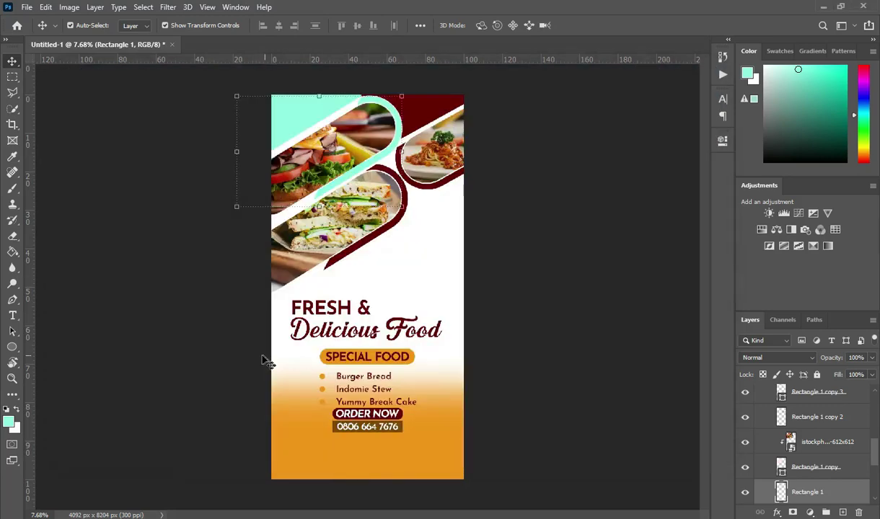
- Fill the dark red corner shape at the banner's upper right and the outline around the noodle photo with 016453
left_click(302, 428)
key("g")
left_click(10, 423)
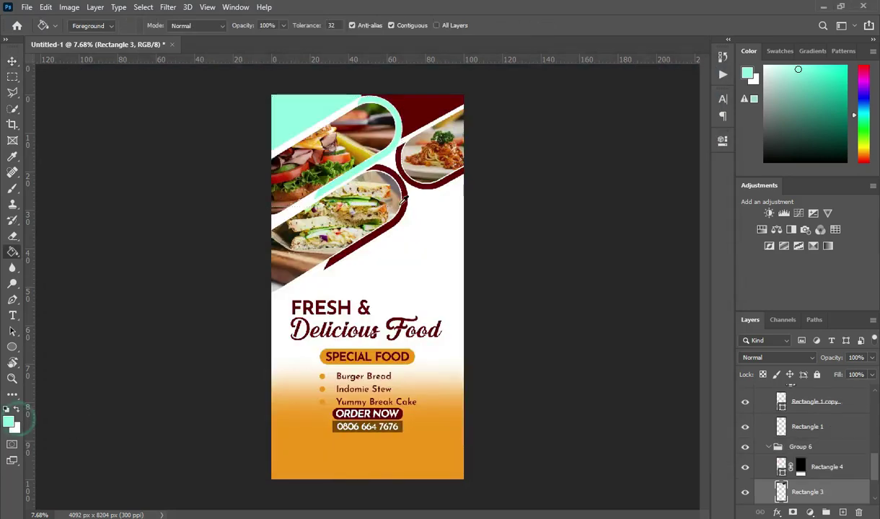
key("ctrl+v")
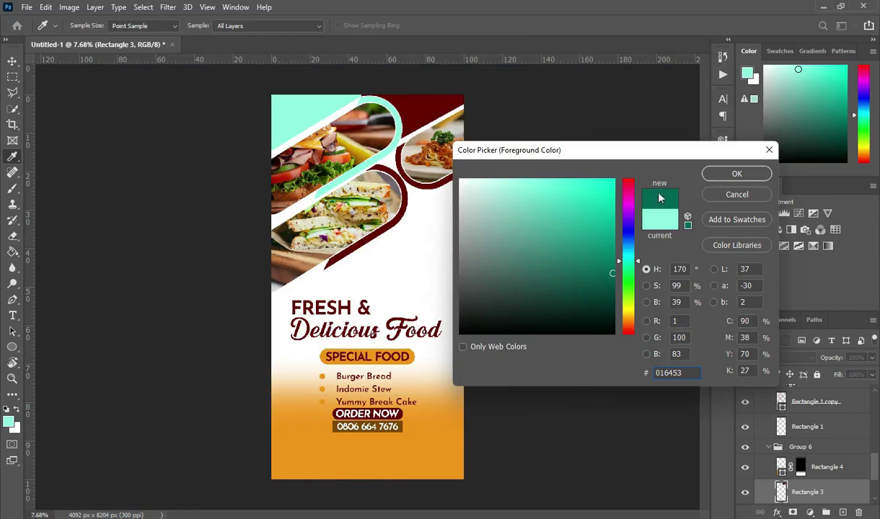
left_click(737, 173)
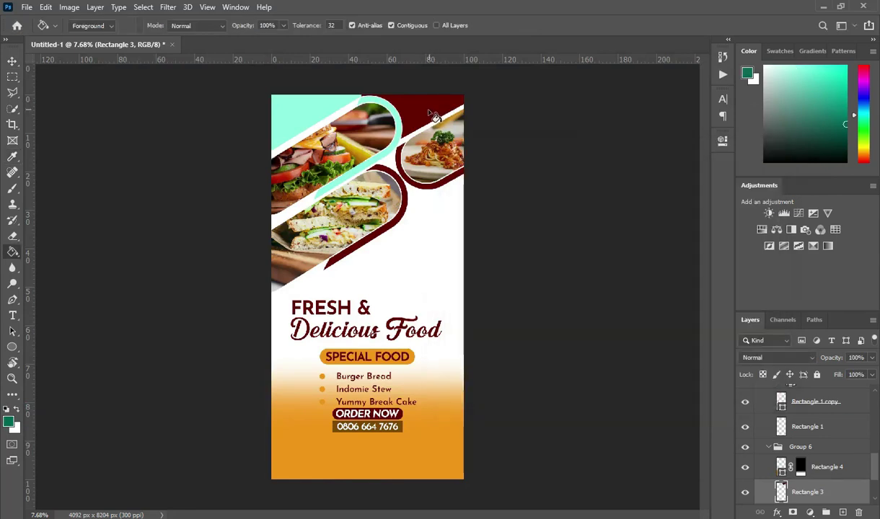
left_click(430, 112)
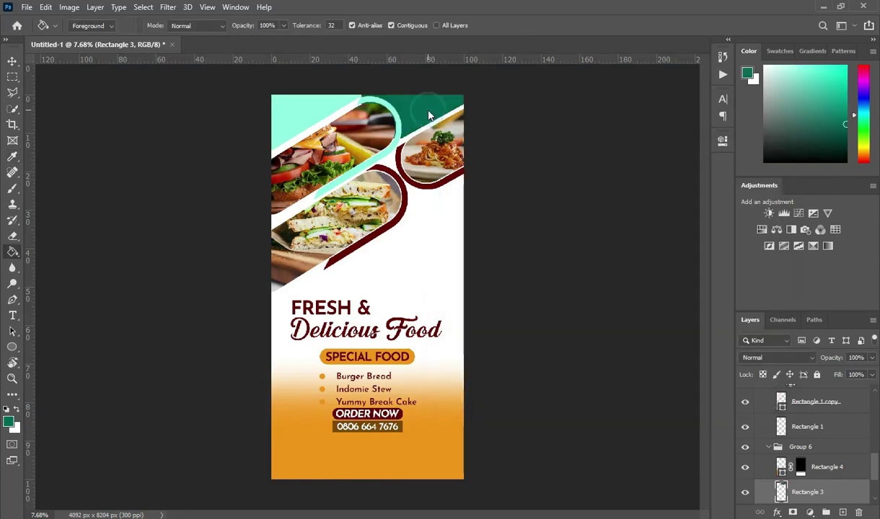
left_click(442, 186, "ctrl")
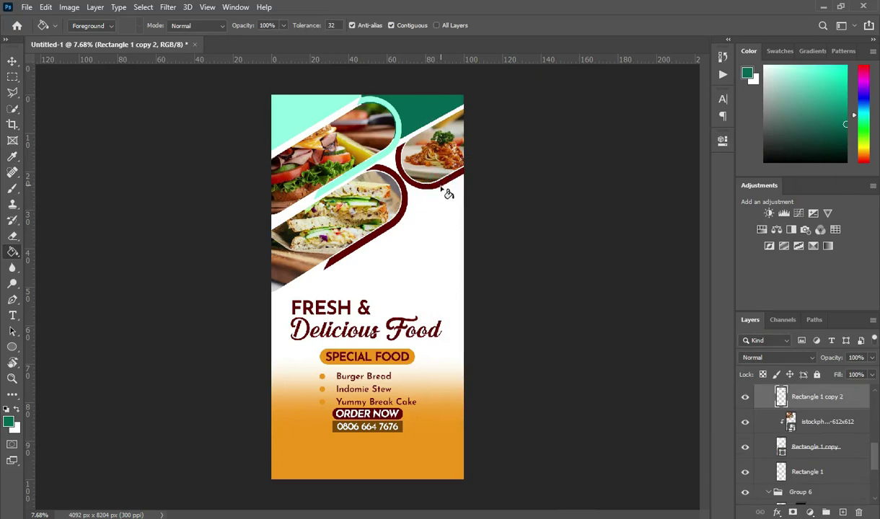
left_click(443, 186)
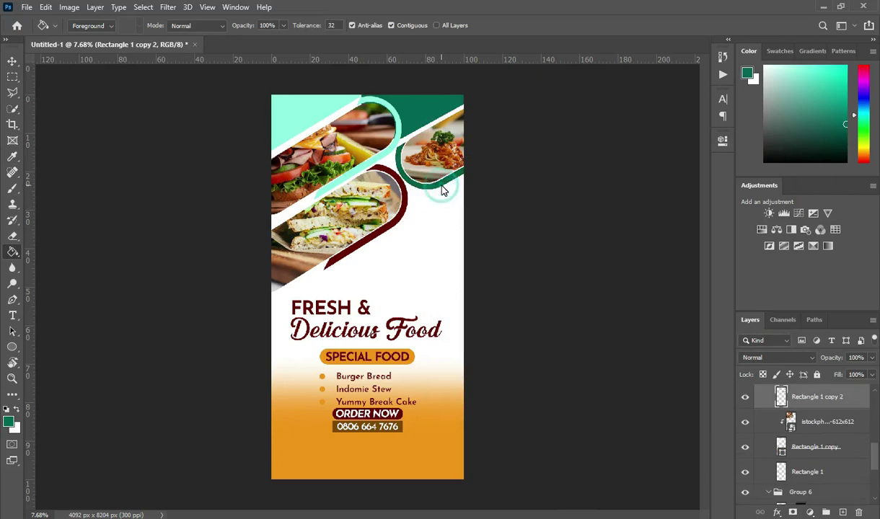
- Fill the dark red outline around the lower sandwich photo with the dark green 016453 using the Paint Bucket
left_click(397, 231, "ctrl")
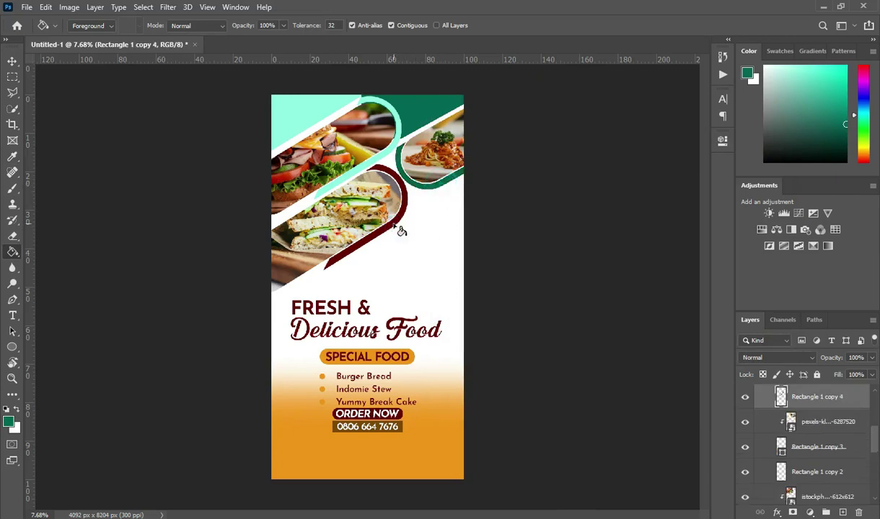
left_click(399, 229)
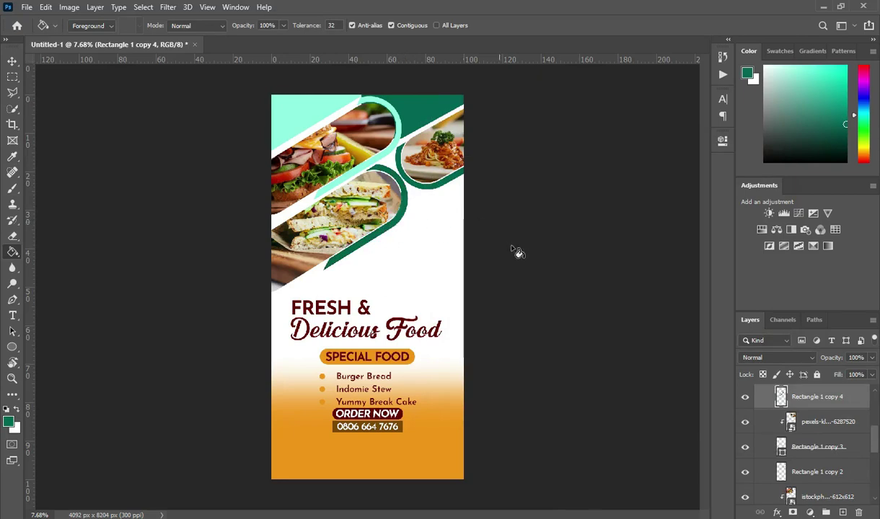
scroll(308, 266, "down", 1)
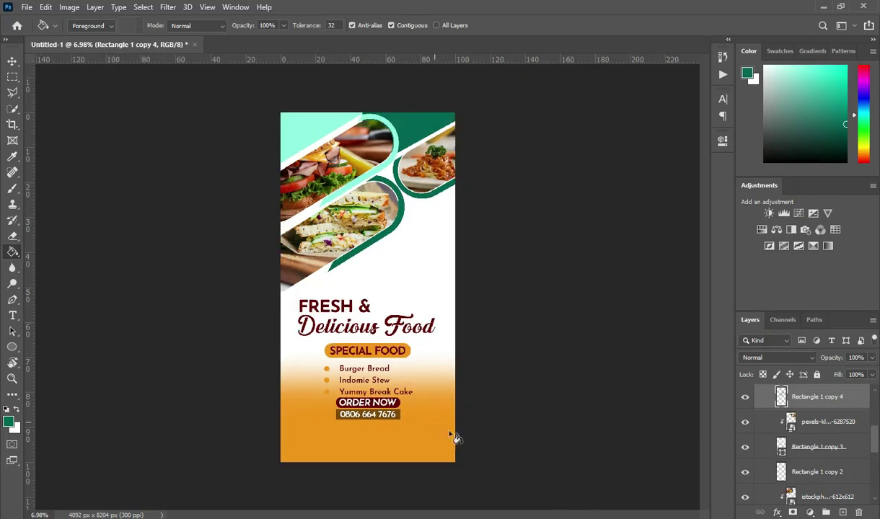
scroll(447, 453, "up", 1)
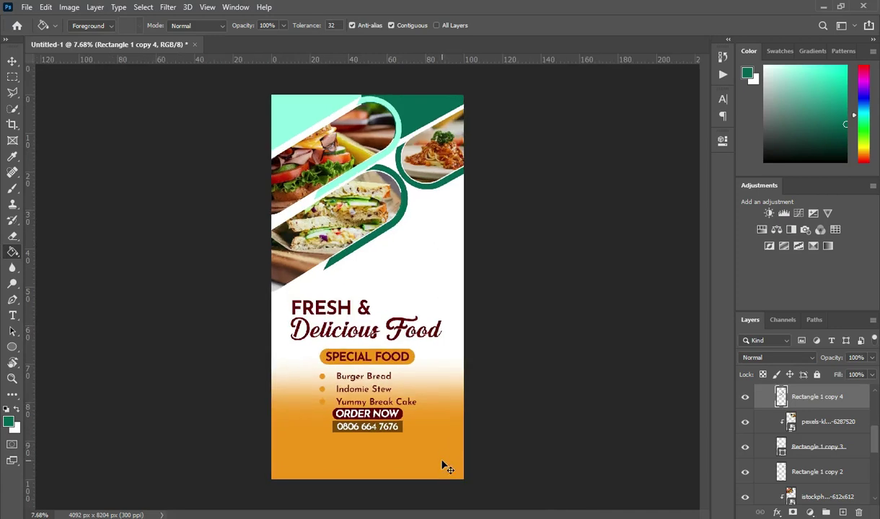
- Recolour the orange gradient rectangle at the banner's bottom with the mint 8ef4e3 sampled from the upper-left corner shape
left_click(445, 467, "ctrl")
double_click(781, 493)
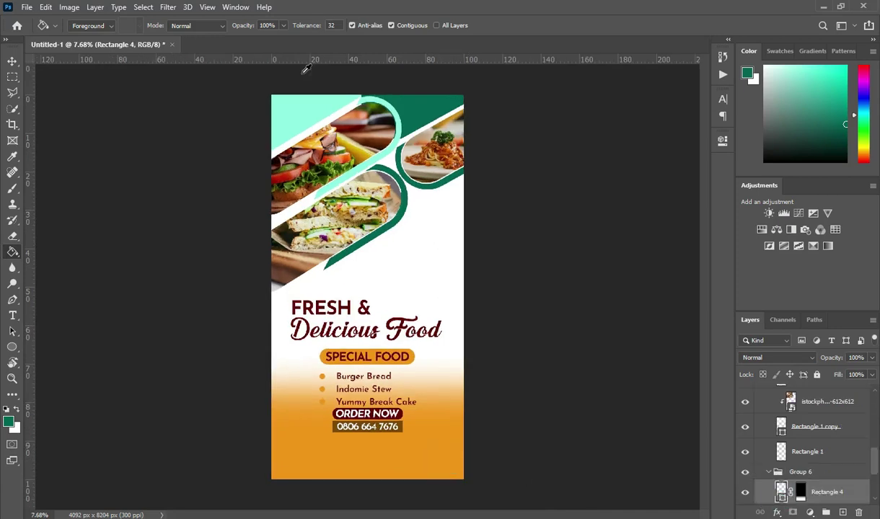
left_click(286, 104)
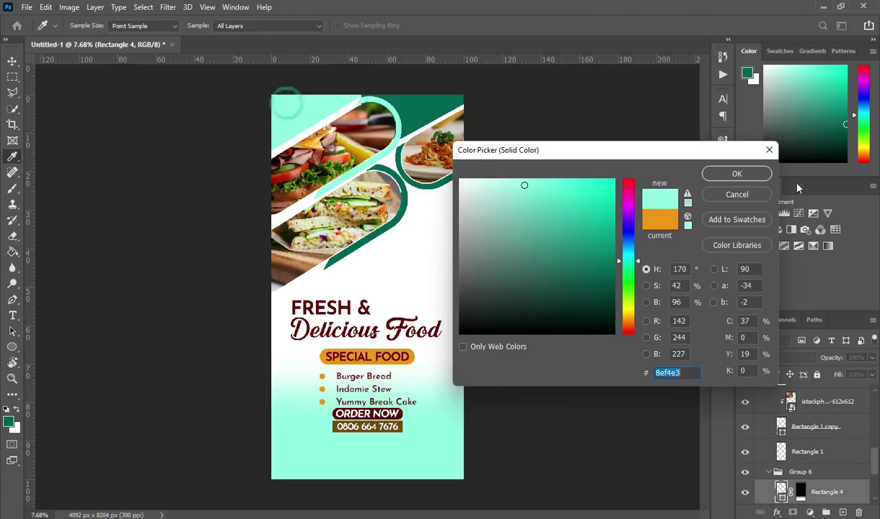
left_click(757, 174)
scroll(416, 361, "up", 2)
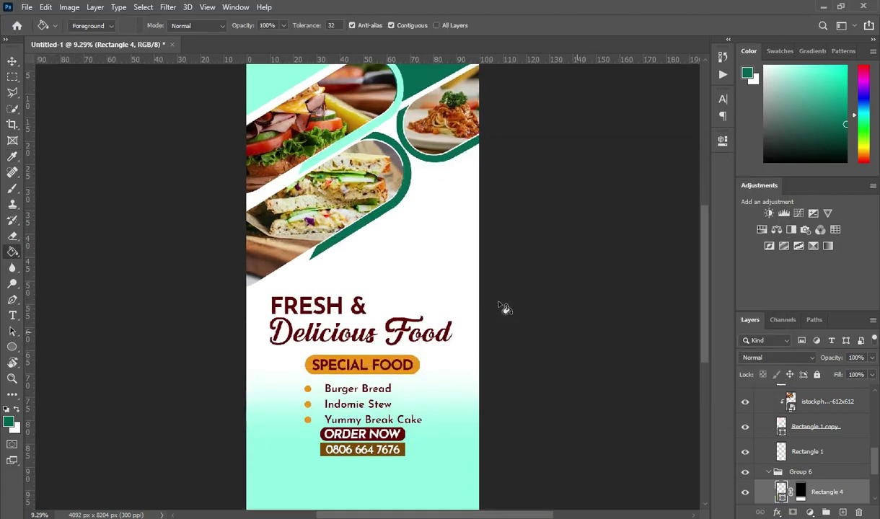
- Recolour the rounded box behind SPECIAL FOOD with a mint tone sampled from the banner
left_click(12, 62)
left_click(562, 245)
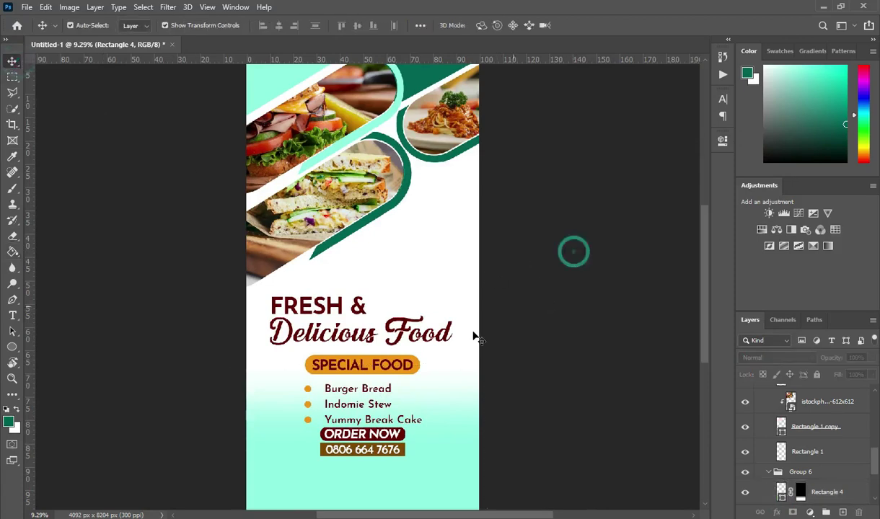
left_click(420, 367)
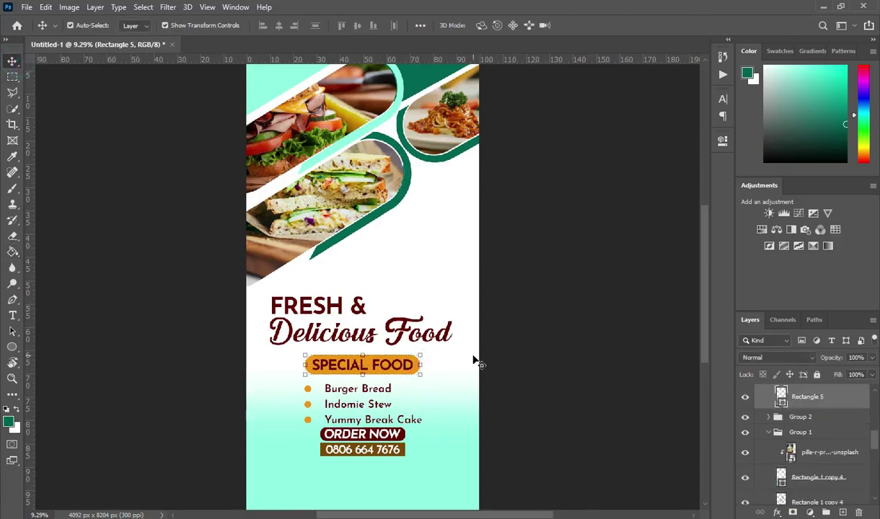
scroll(310, 298, "up", 1)
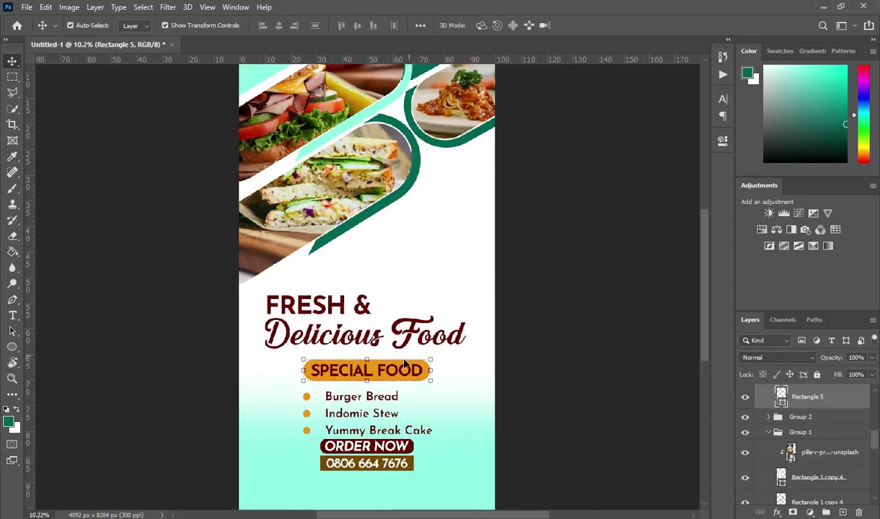
double_click(781, 397)
left_click(471, 424)
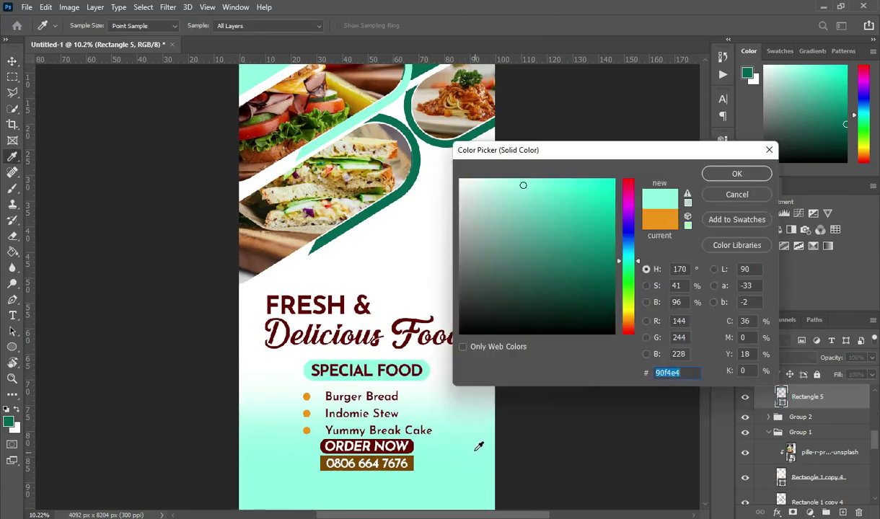
left_click(416, 174)
left_click(390, 101)
left_click(736, 174)
- Recolour the FRESH & heading text with the dark green sampled from the photo outline
left_click(352, 308)
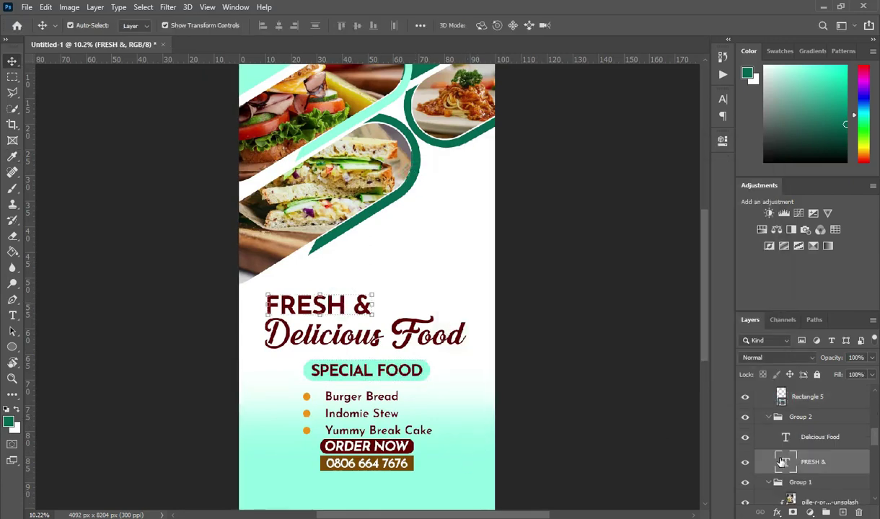
double_click(785, 463)
left_click(488, 25)
left_click(260, 75)
left_click_drag(604, 247, 614, 268)
left_click(419, 158)
left_click(728, 174)
- Recolour the Delicious Food heading text with the dark green sampled from the FRESH & line
left_click(360, 343, "ctrl")
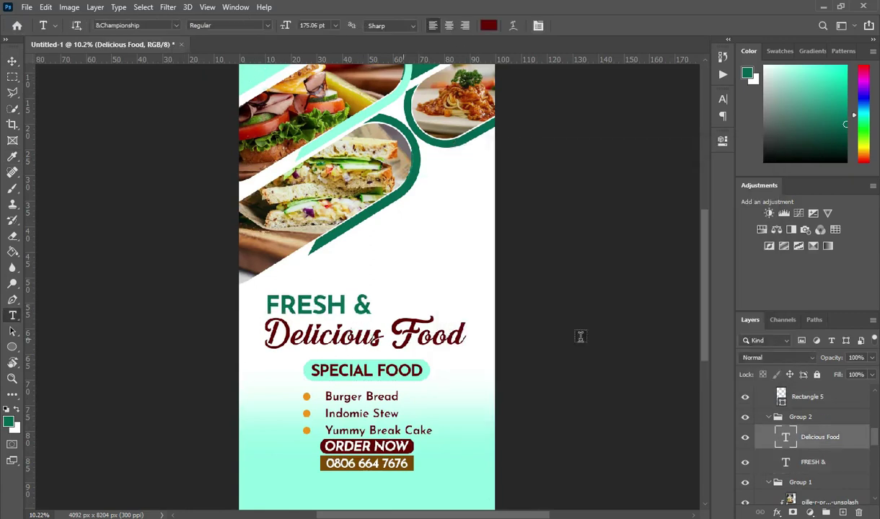
left_click(488, 25)
left_click(317, 306)
left_click(734, 174)
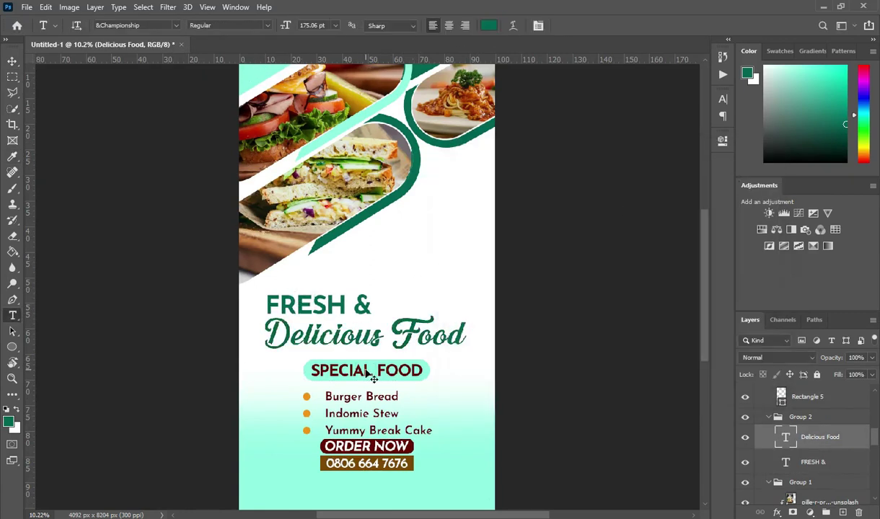
- Set the SPECIAL FOOD text to white and fill its rounded box with the dark green of the headings
left_click(373, 375)
left_click(488, 25)
left_click(737, 174)
left_click(426, 370, "ctrl")
double_click(782, 424)
left_click(432, 333)
left_click(738, 174)
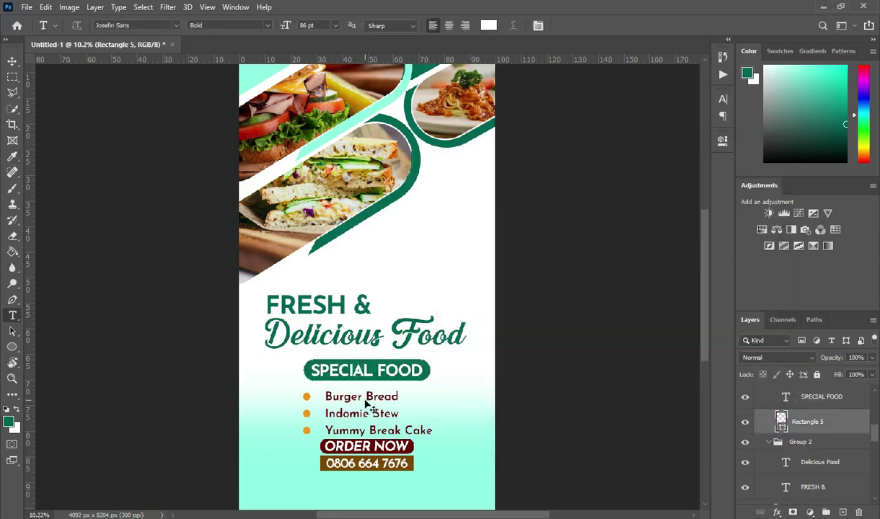
- Recolour the menu items Burger Bread, Indomie Stew and Yummy Break Cake with the dark green 016453
left_click(809, 396)
left_click(489, 25)
left_click(447, 142)
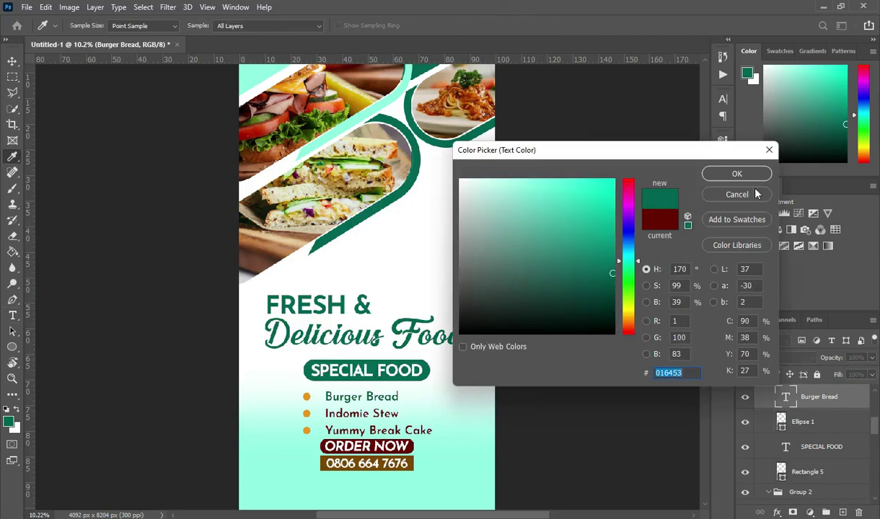
left_click(737, 174)
left_click(359, 417, "ctrl")
left_click(488, 25)
left_click(448, 142)
left_click(740, 174)
left_click(385, 431, "ctrl")
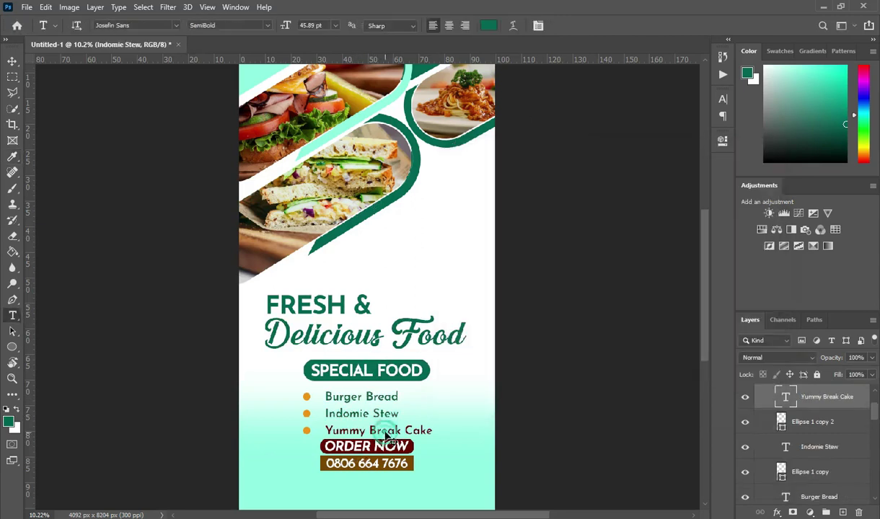
left_click(488, 25)
left_click(447, 142)
left_click(737, 174)
- Recolour the three orange bullet dots beside the menu items with mint sampled from the banner's lower background
left_click(306, 432, "ctrl")
double_click(782, 425)
left_click(471, 485)
left_click(730, 175)
double_click(780, 473)
left_click(430, 483)
left_click(737, 174)
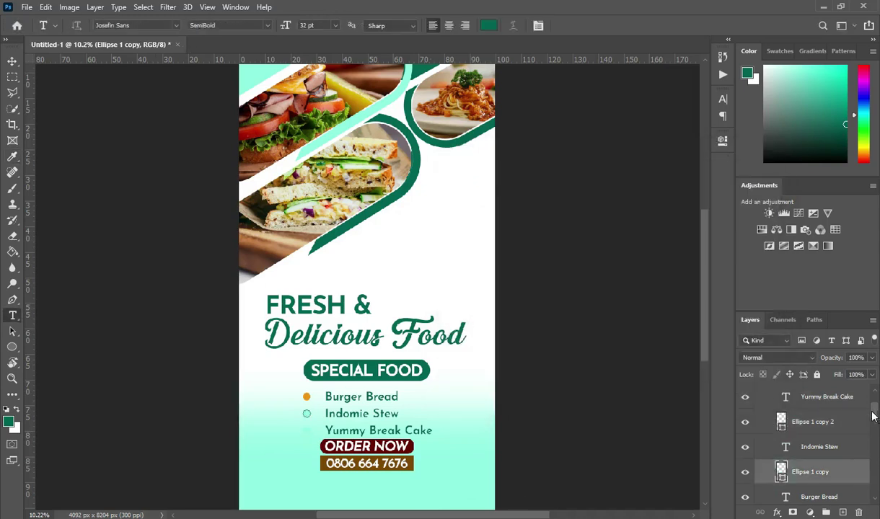
key("alt+bracketleft")
double_click(781, 461)
left_click(441, 401)
left_click(739, 174)
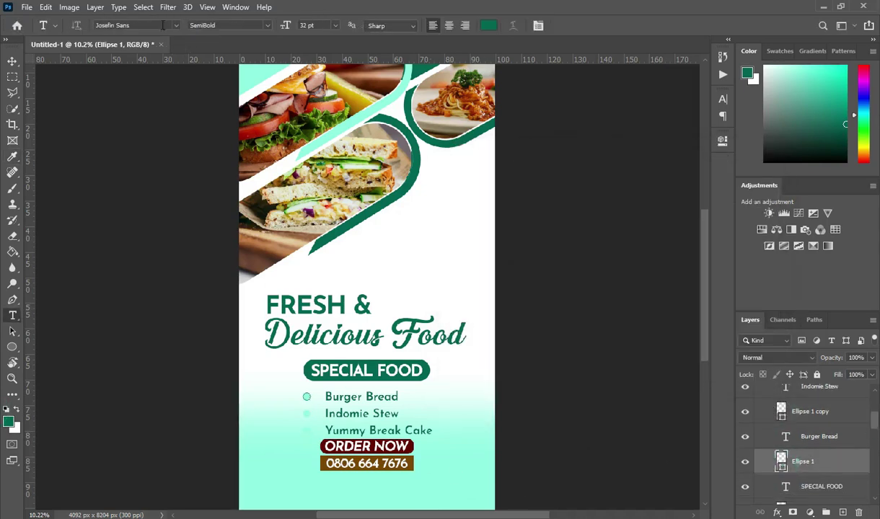
- Set the fill of the rounded box behind ORDER NOW to 016453
key("v")
scroll(496, 268, "down", 1)
scroll(505, 361, "down", 1)
left_click_drag(372, 464, 377, 478)
left_click(593, 350)
scroll(768, 430, "down", 3)
scroll(408, 415, "down", 1)
left_click(408, 415)
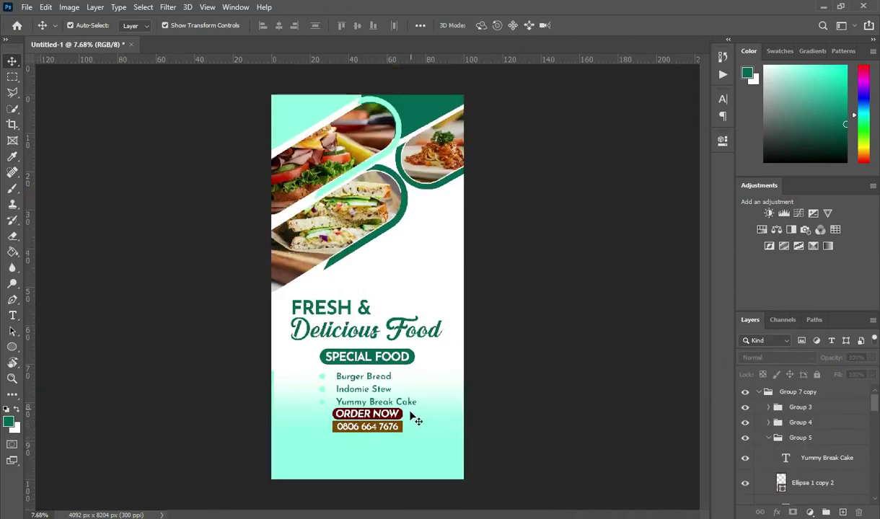
scroll(411, 426, "up", 2)
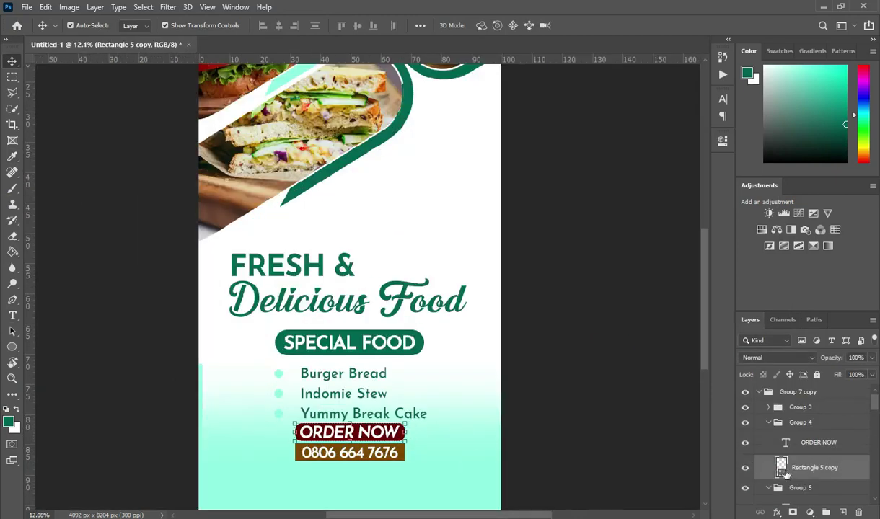
double_click(781, 467)
type("016453")
left_click(732, 173)
- Copy the colour code 06423f from Notepad and apply it to the brown box behind the phone number in Photoshop
left_click(407, 463)
key("alt+Tab")
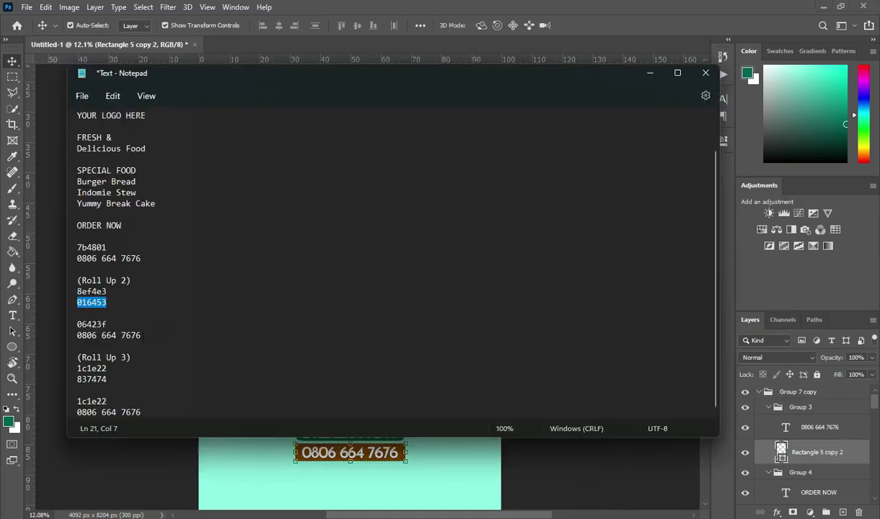
double_click(91, 324)
key("ctrl+c")
key("alt+Tab")
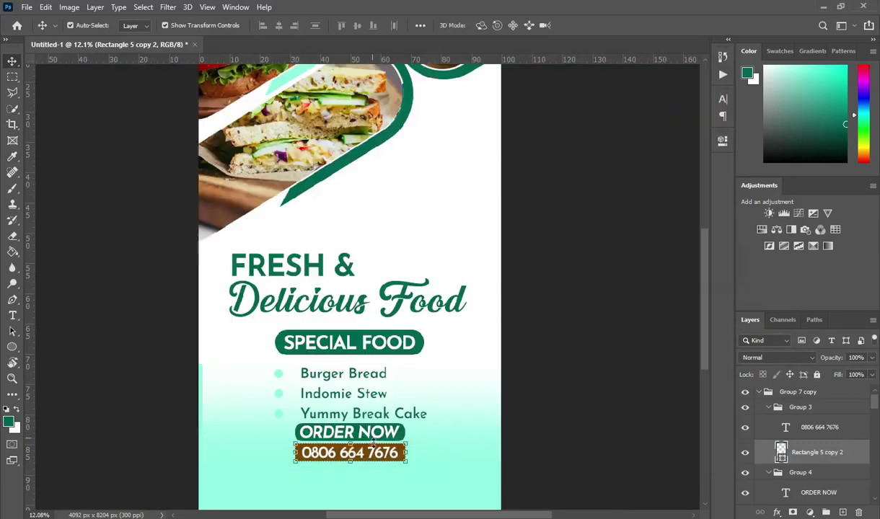
double_click(782, 458)
key("ctrl+v")
left_click(732, 175)
left_click(551, 326)
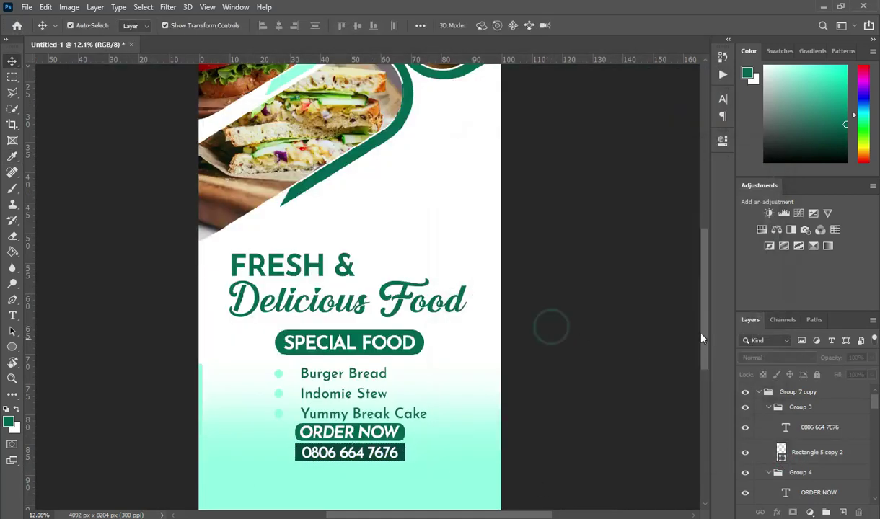
- Examine the lower half of the recoloured banner, including its left edge and the area around the menu items
scroll(612, 336, "down", 1)
left_click(758, 392)
scroll(554, 327, "down", 1)
left_click(170, 349)
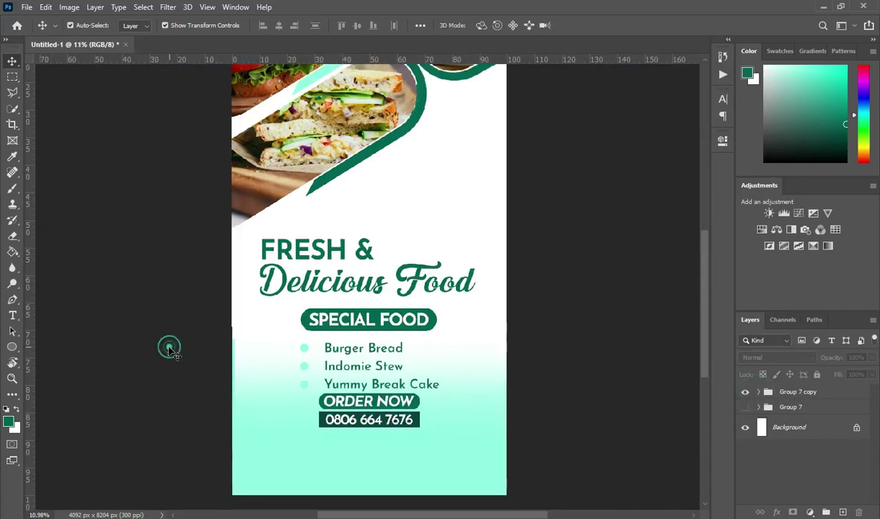
scroll(299, 307, "up", 1)
scroll(497, 303, "down", 3)
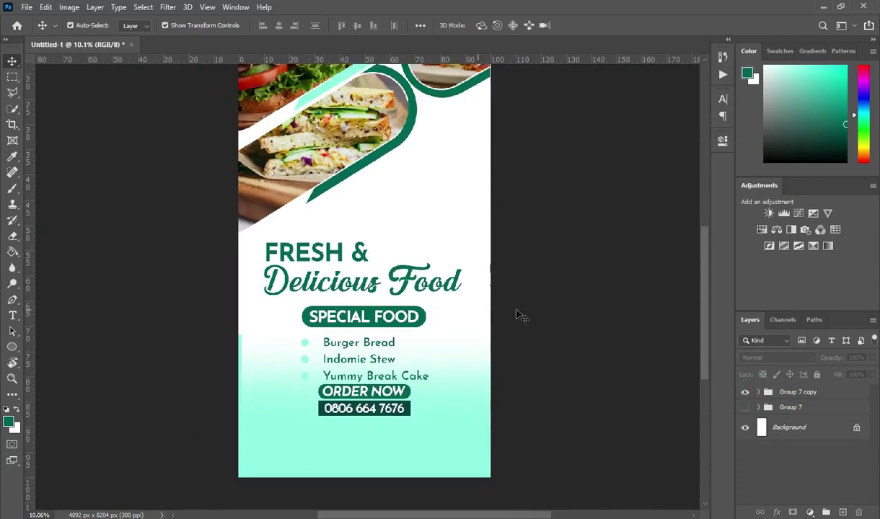
scroll(285, 339, "up", 1)
left_click(253, 346)
left_click(265, 400)
left_click(236, 284)
- Collapse Group 4 and Group 3, and close their parent group Group 7 copy in the layer list
scroll(775, 424, "up", 5)
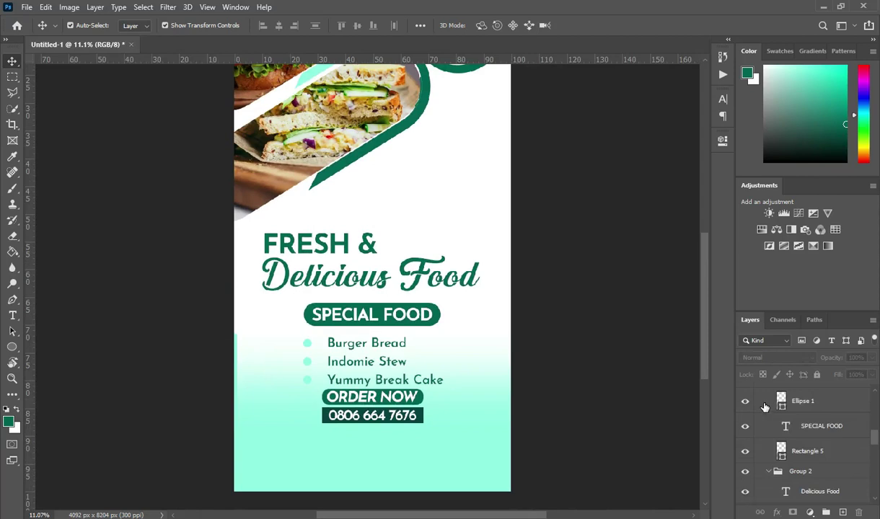
scroll(765, 407, "up", 6)
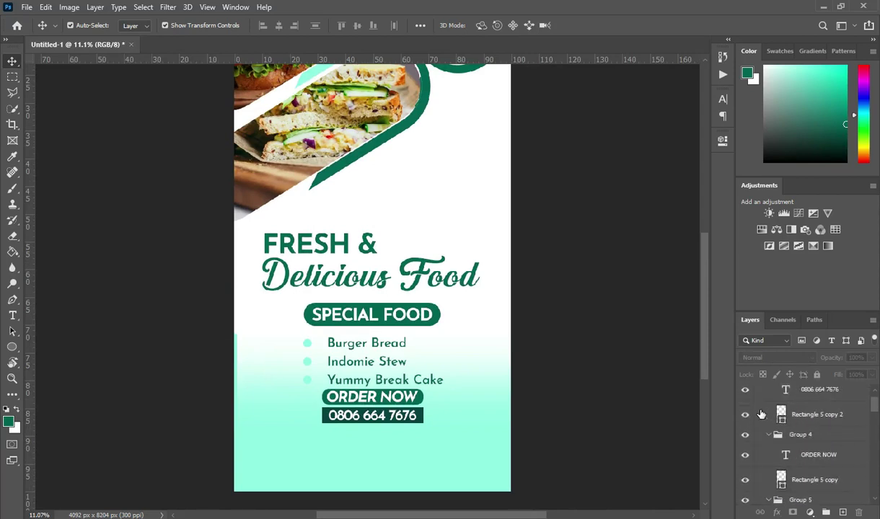
scroll(765, 433, "up", 2)
left_click(768, 472)
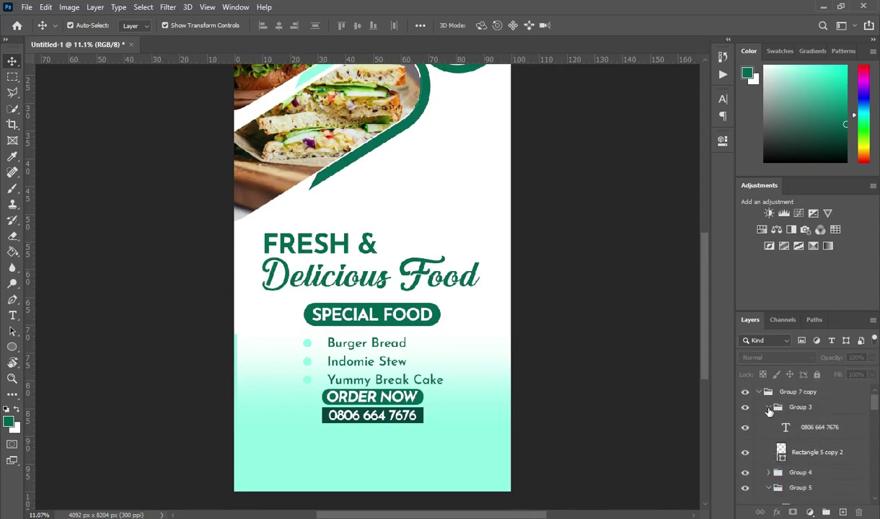
left_click(768, 407)
left_click(758, 393)
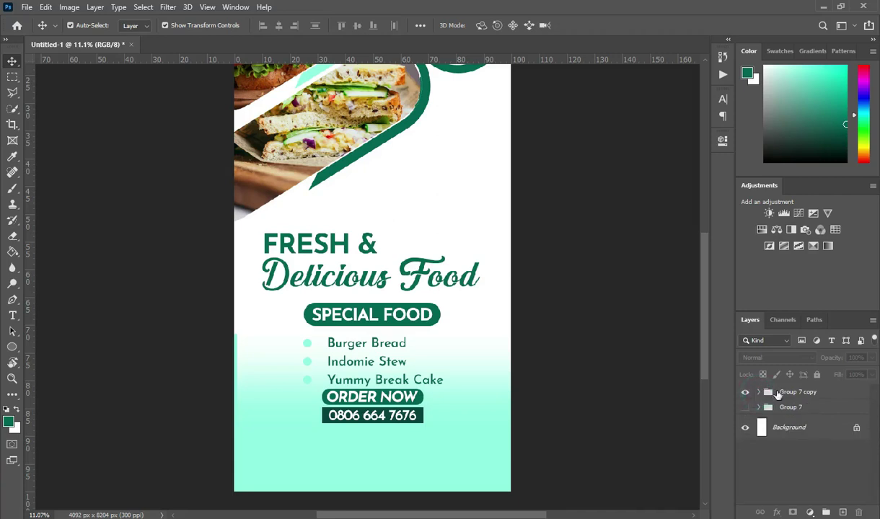
- Hide the Group 7 copy layer group, duplicate it, and make the duplicate visible
left_click(745, 394)
left_click_drag(793, 392, 844, 511)
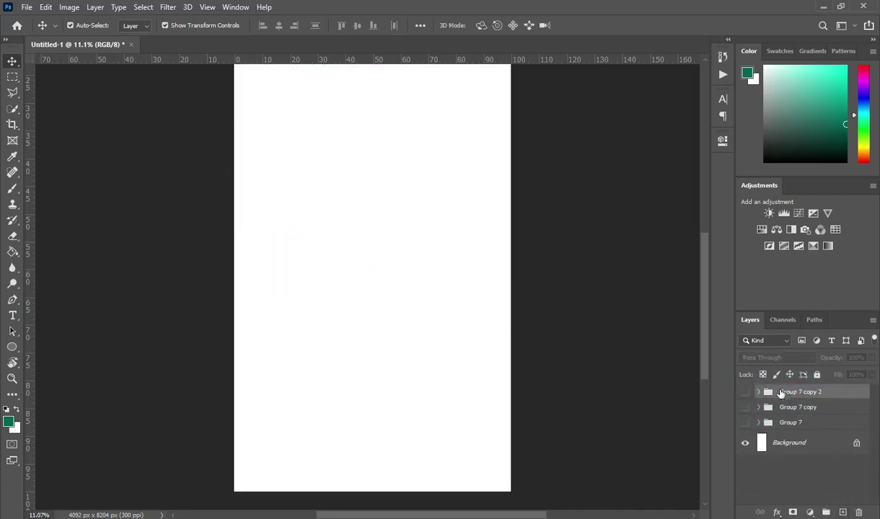
left_click(746, 392)
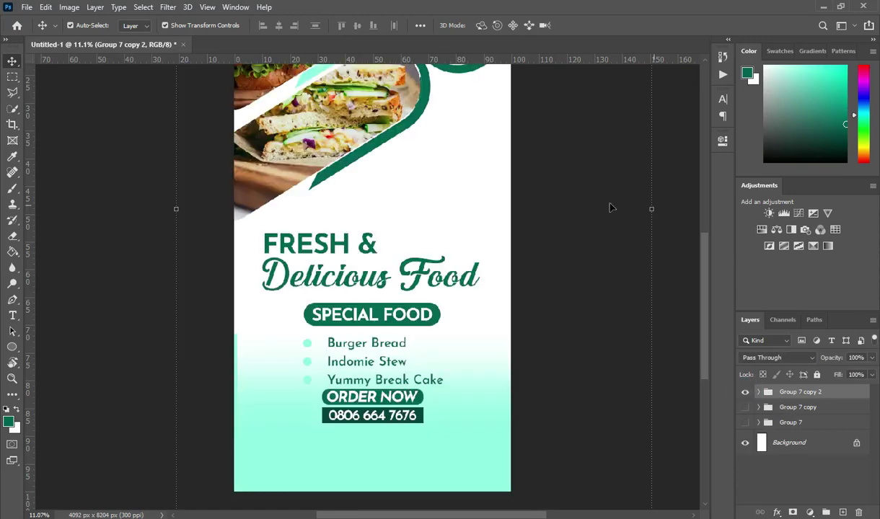
- Select the mint corner shape beside the burger photo and copy the Roll Up 3 colour code 1c1e22 from Notepad
left_click(643, 351)
scroll(413, 189, "up", 1)
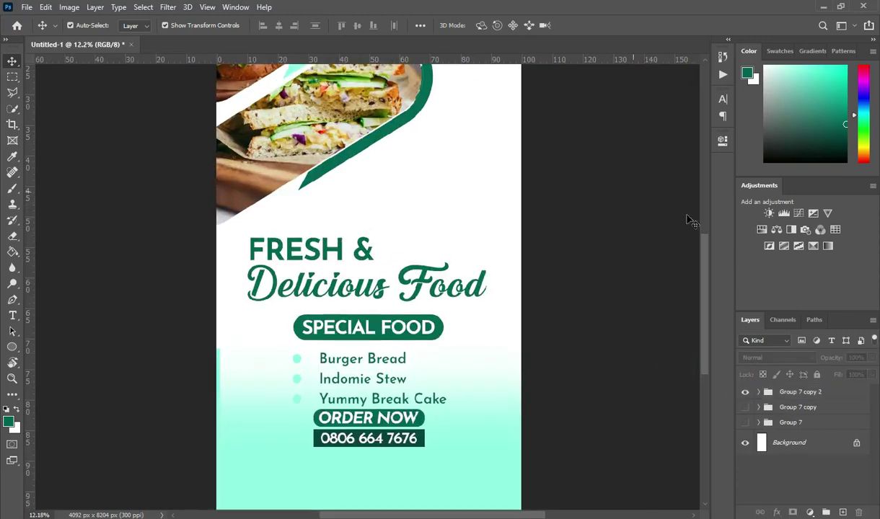
left_click_drag(707, 313, 707, 257)
scroll(608, 240, "up", 3)
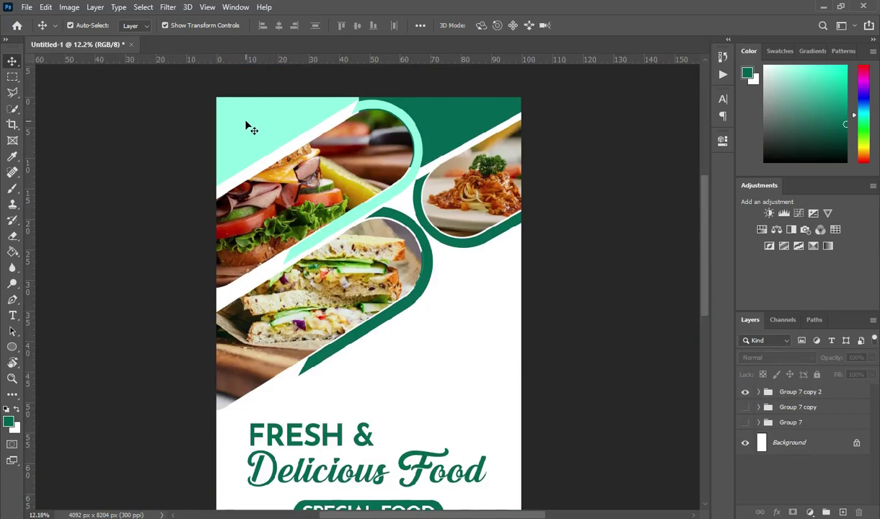
left_click(246, 125)
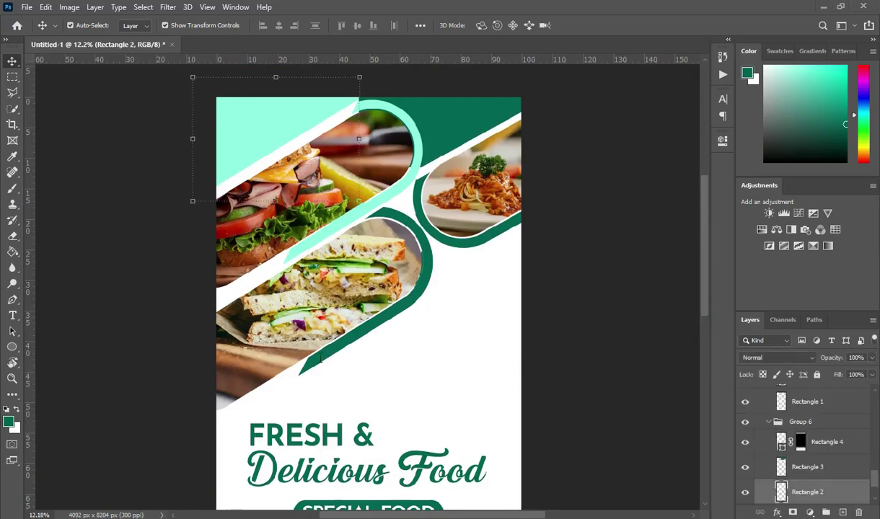
key("alt+Tab")
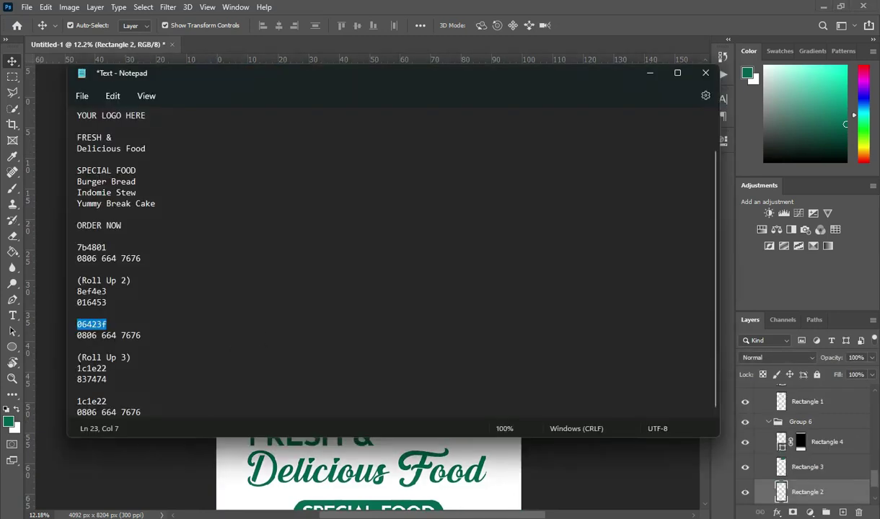
left_click_drag(72, 372, 114, 372)
key("ctrl+c")
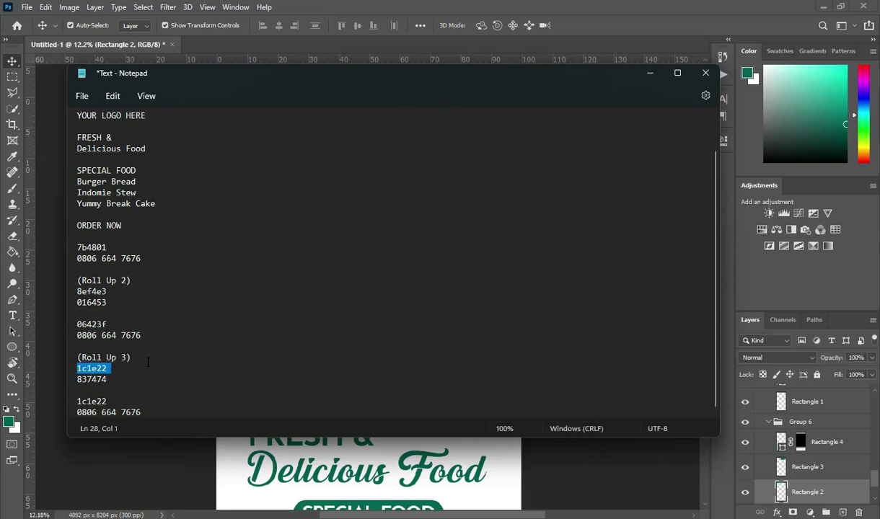
- Return to Photoshop, set the foreground colour to 1c1e22 and fill the mint corner shape with the Paint Bucket
left_click(650, 73)
key("g")
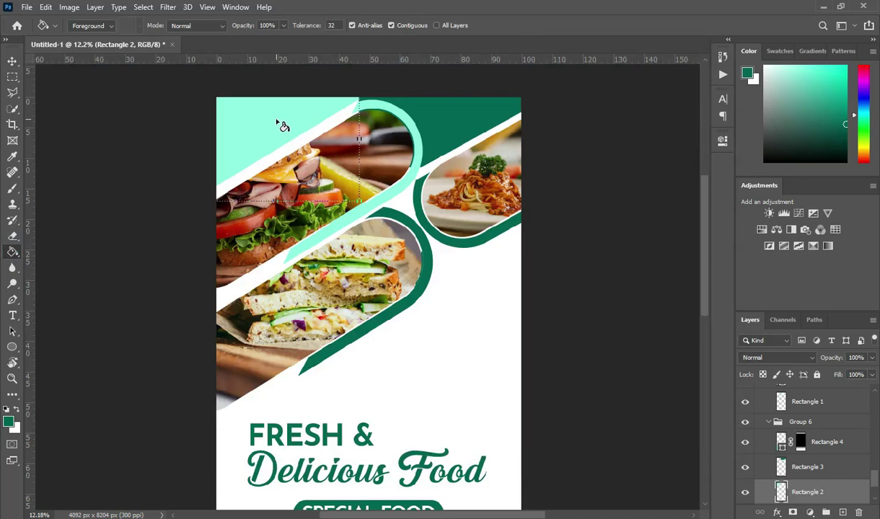
left_click(9, 421)
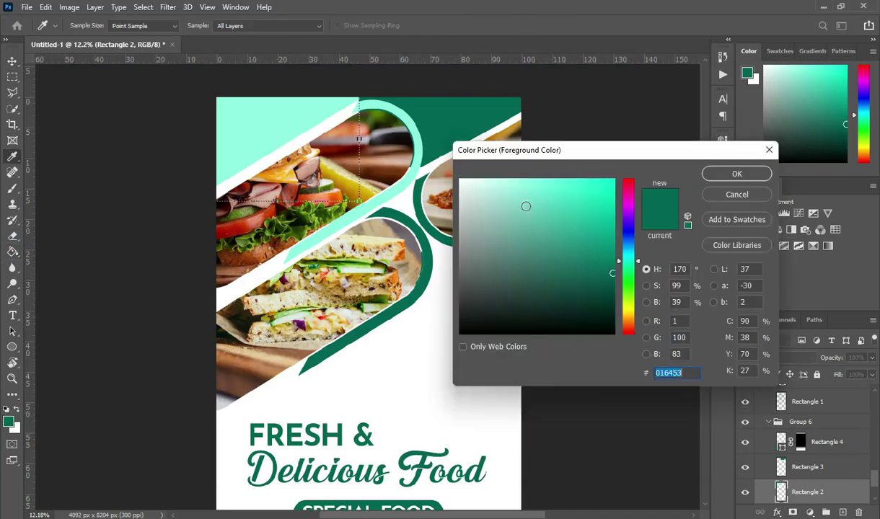
key("ctrl+v")
left_click(748, 177)
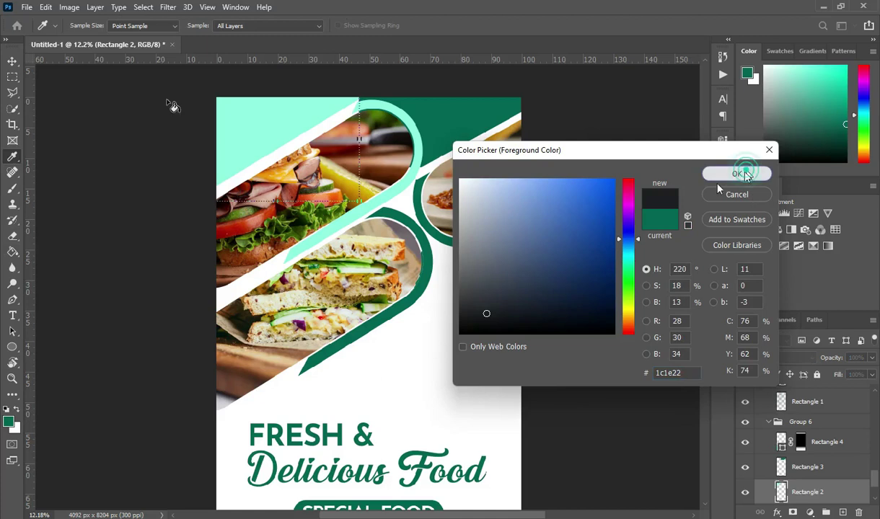
key("g")
left_click(252, 127)
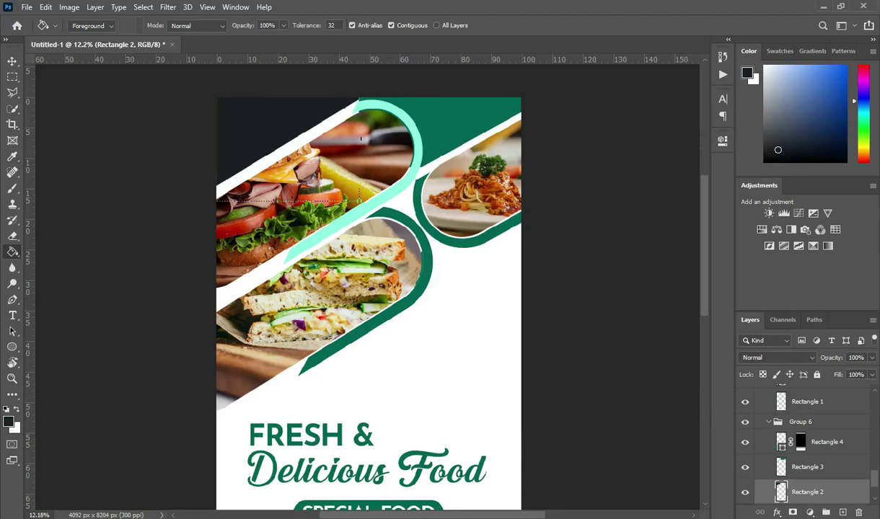
- Fill the mint frame around the burger photo with the 1c1e22 foreground colour
key("alt+Tab")
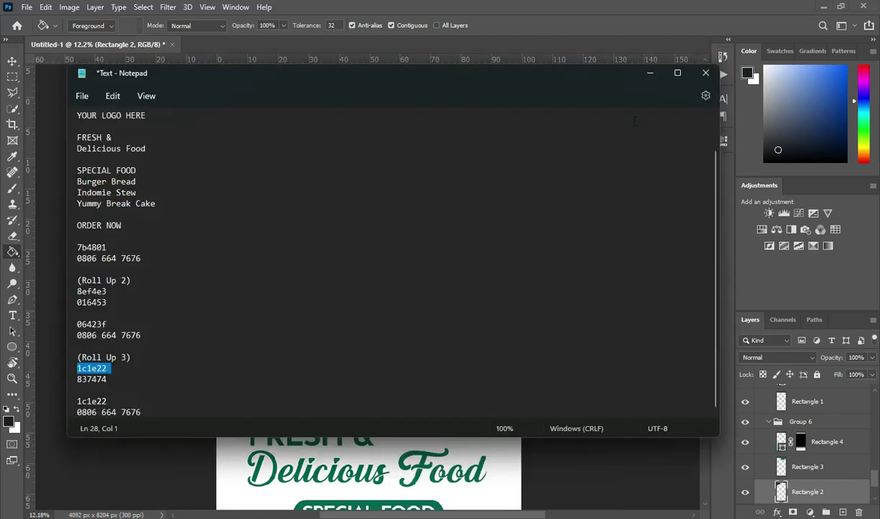
left_click(650, 73)
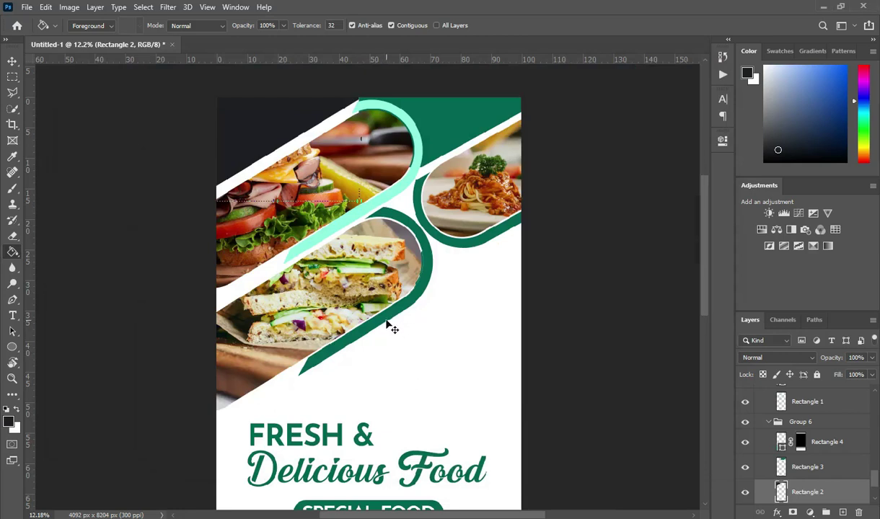
left_click(347, 228, "ctrl")
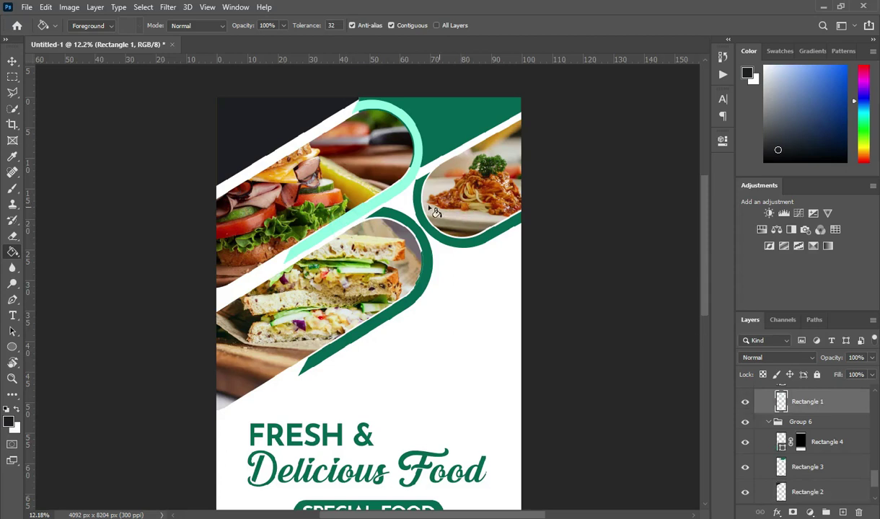
left_click(390, 202)
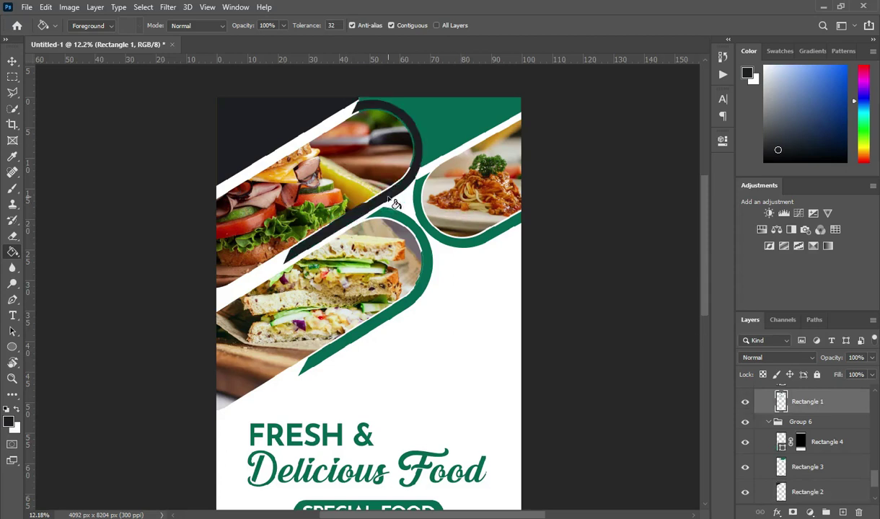
- Copy the colour code 837474 from Notepad and set it as the foreground colour in Photoshop
key("alt+Tab")
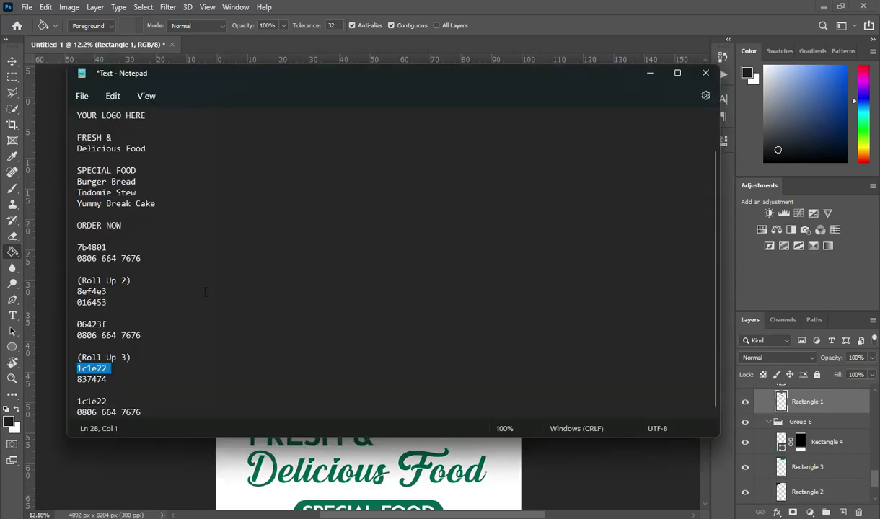
double_click(93, 379)
key("ctrl+c")
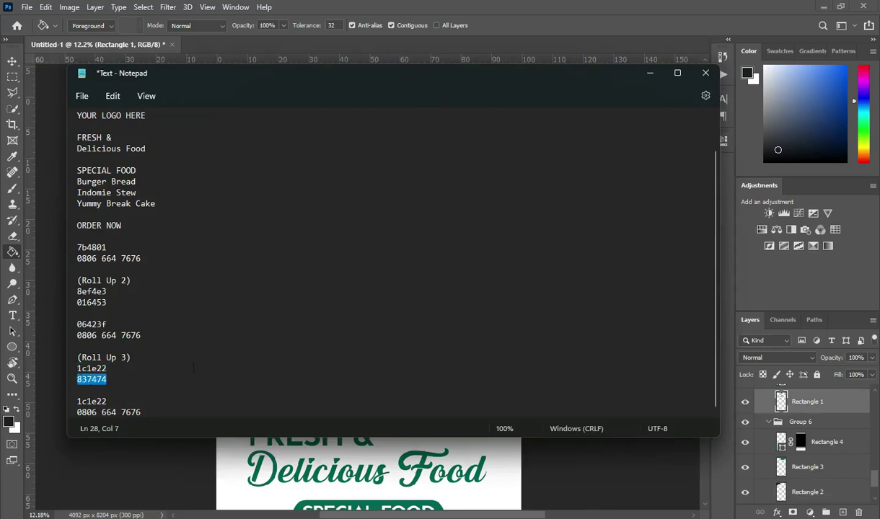
left_click(648, 76)
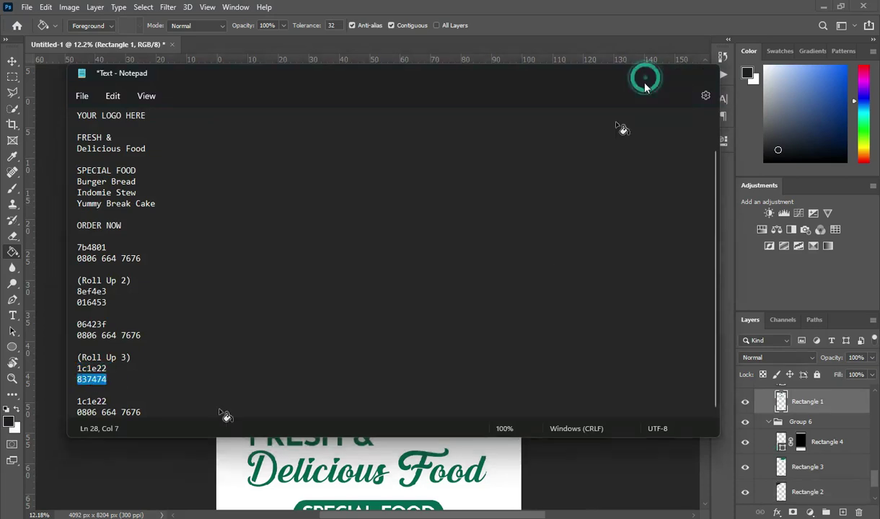
left_click(8, 422)
key("ctrl+v")
left_click(736, 173)
- Fill the dark green corner shape and the frames around the pasta and sandwich photos with 837474
left_click(452, 138, "ctrl")
left_click(452, 138)
left_click(454, 238, "ctrl")
left_click(454, 239)
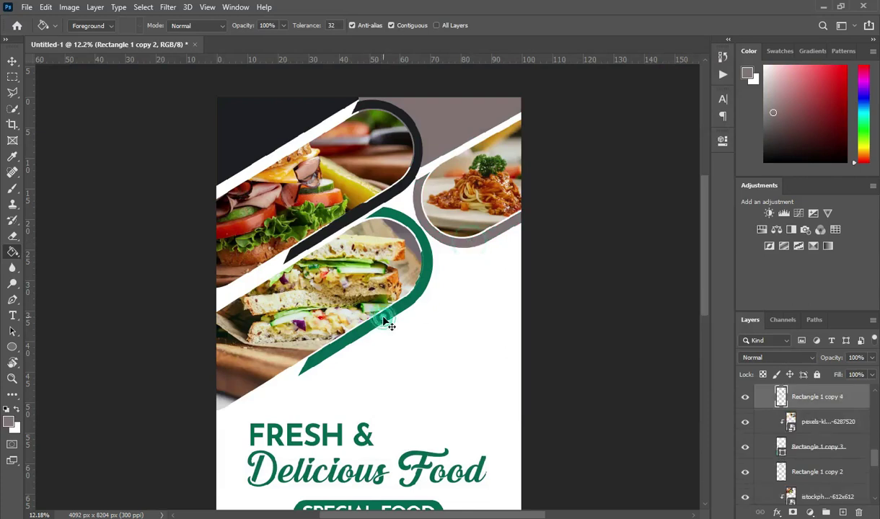
left_click(388, 322)
- Recolour the "FRESH &" heading with the dark colour sampled from the burger photo's frame
left_click_drag(704, 286, 704, 323)
left_click(13, 60)
scroll(329, 309, "up", 1)
left_click(326, 307)
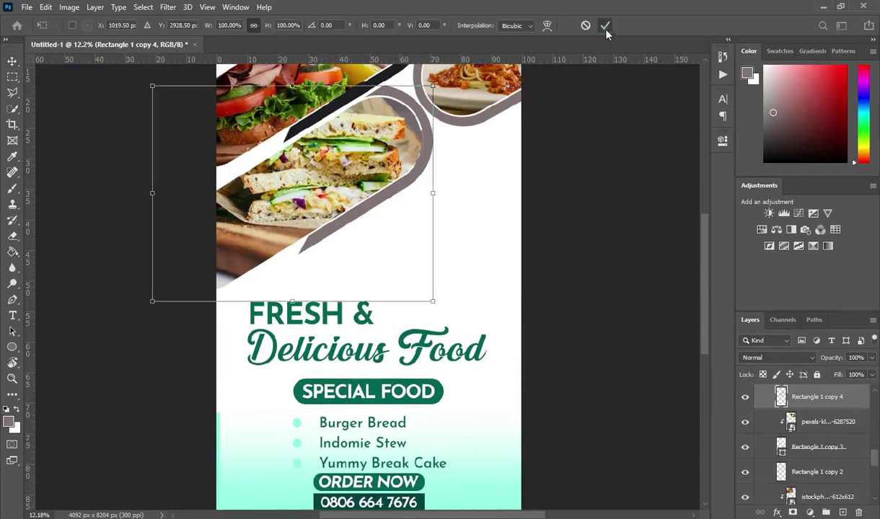
left_click(605, 26)
key("t")
left_click(342, 323, "ctrl")
left_click(489, 26)
left_click(325, 112)
left_click(742, 173)
- Recolour the "Delicious Food" script text with the dark colour sampled from the burger photo's frame
left_click(407, 349, "ctrl")
left_click(489, 26)
left_click(331, 106)
left_click(735, 173)
- Recolour the rounded box behind "SPECIAL FOOD" with the grey sampled from the sandwich photo's frame
scroll(668, 256, "down", 2)
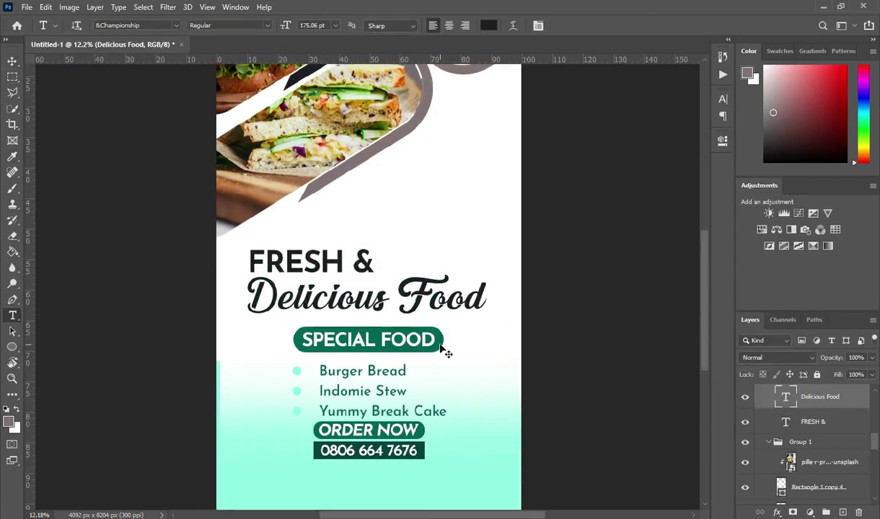
left_click(440, 339, "ctrl")
double_click(777, 398)
left_click(420, 116)
left_click(733, 175)
- Recolour the three round menu bullets with the grey sampled from the "SPECIAL FOOD" box
left_click(296, 370, "ctrl")
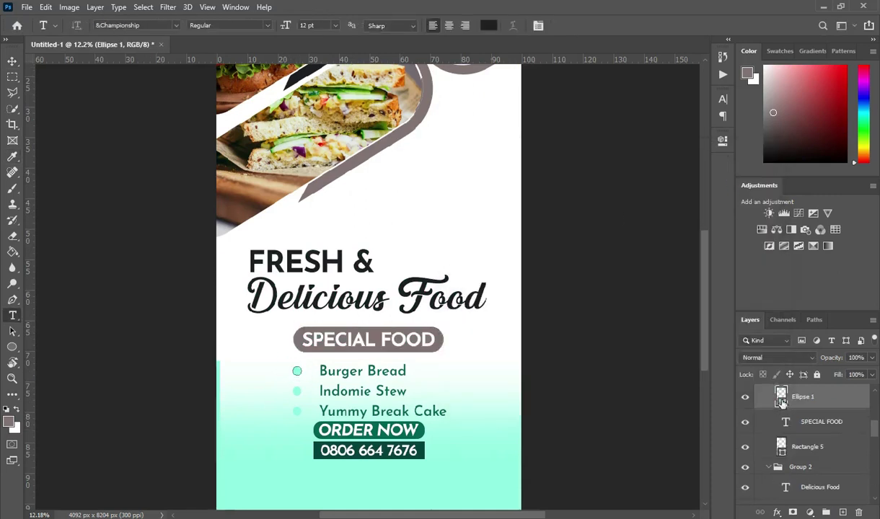
double_click(780, 399)
left_click(366, 330)
left_click(732, 175)
left_click(296, 391, "ctrl")
double_click(780, 399)
left_click(380, 330)
left_click(735, 173)
double_click(781, 451)
left_click(751, 173)
left_click(296, 411, "ctrl")
double_click(781, 399)
left_click(380, 349)
left_click(729, 173)
- Apply the dark colour from the burger photo's frame to the Burger Bread, Indomie Stew and Yummy Break Cake texts
key("t")
left_click(393, 372, "ctrl")
left_click(488, 26)
left_click(294, 78)
left_click(736, 173)
left_click(363, 393, "ctrl")
left_click(483, 26)
left_click(488, 26)
left_click(734, 171)
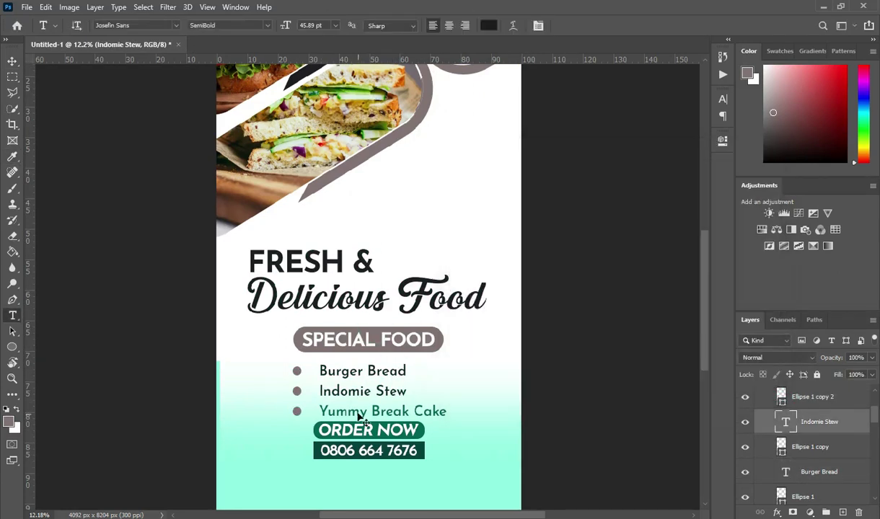
left_click(382, 411)
left_click(488, 25)
left_click(735, 171)
- Recolour the rounded box behind "ORDER NOW" with the grey sampled from the sandwich photo's frame
left_click(423, 433, "ctrl")
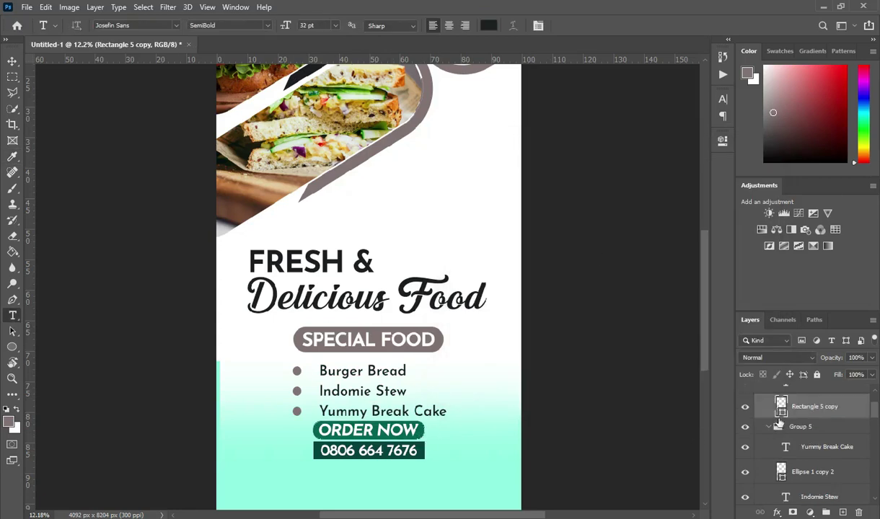
double_click(781, 402)
left_click(376, 149)
left_click(749, 176)
- Copy the last colour code 1c1e22 from Notepad and apply it to the box behind the phone number in Photoshop
left_click(422, 454, "ctrl")
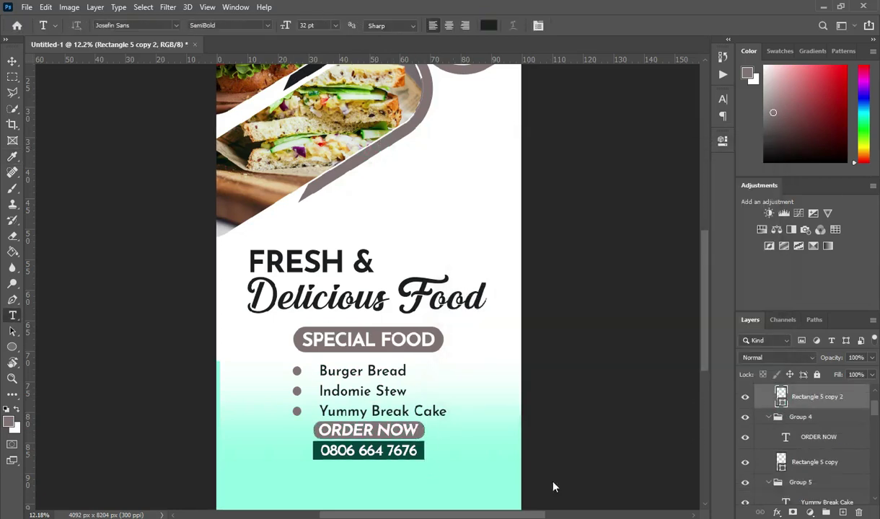
key("alt+Tab")
double_click(91, 401)
key("ctrl+c")
key("alt+Tab")
double_click(781, 399)
key("ctrl+v")
left_click(747, 173)
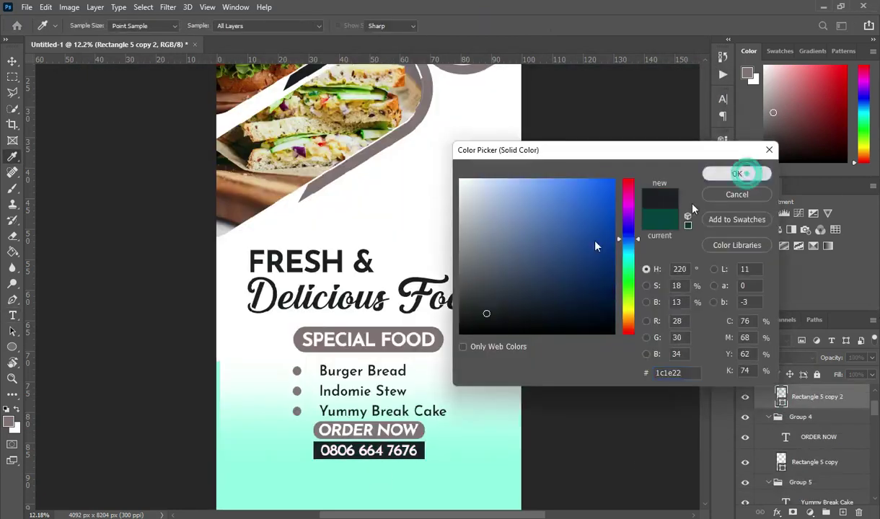
- Set the fill of the fading mint rectangle at the banner's base to 1c1e22
left_click(12, 61)
left_click(497, 448)
double_click(780, 492)
key("ctrl+v")
key("Return")
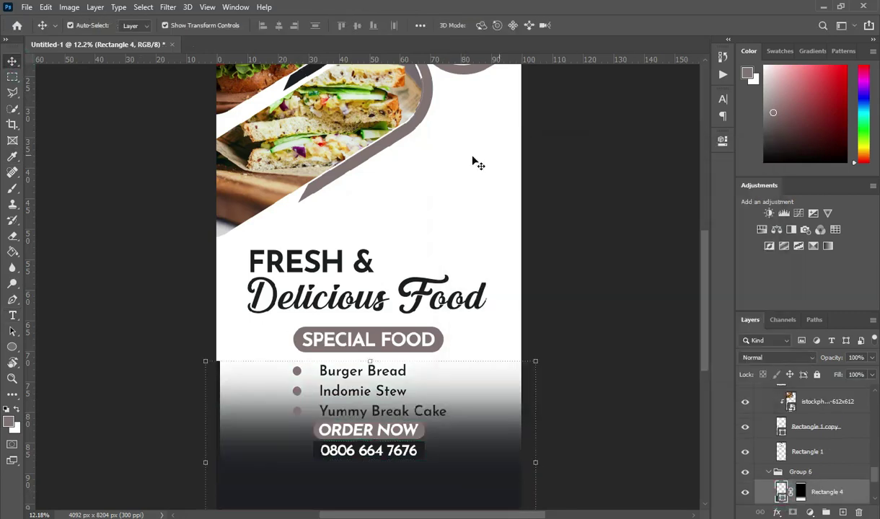
- Collapse the open subgroups and their parent group Group 7 copy 2 in the layer list
left_click(579, 314)
scroll(564, 297, "down", 3)
left_click(768, 472)
scroll(779, 413, "up", 3)
left_click(767, 460)
left_click(768, 395)
scroll(765, 409, "up", 2)
left_click(767, 406)
left_click(768, 421)
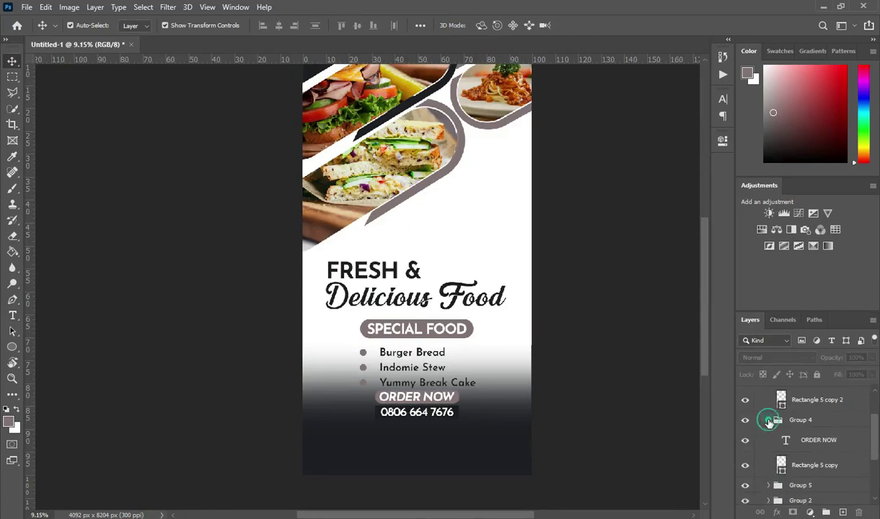
scroll(766, 412, "up", 2)
left_click(758, 391)
- Fit the banner in view and switch from the dark version through the green one to the original, leaving only Group 7 shown above the background
key("ctrl+0")
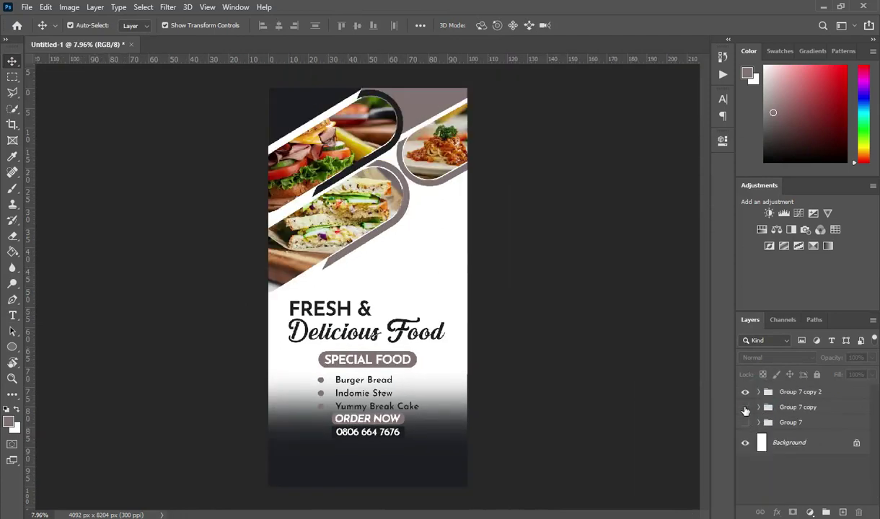
left_click(745, 407)
left_click(745, 392)
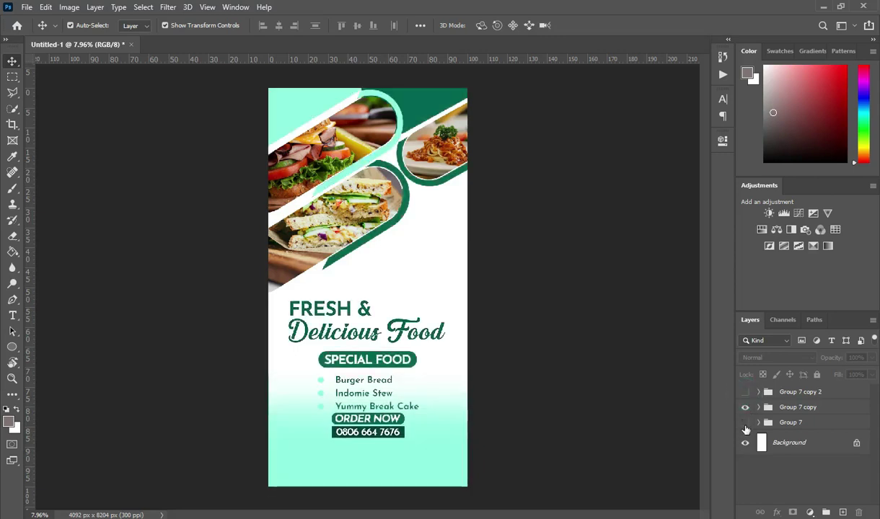
left_click(745, 422)
left_click(745, 407)
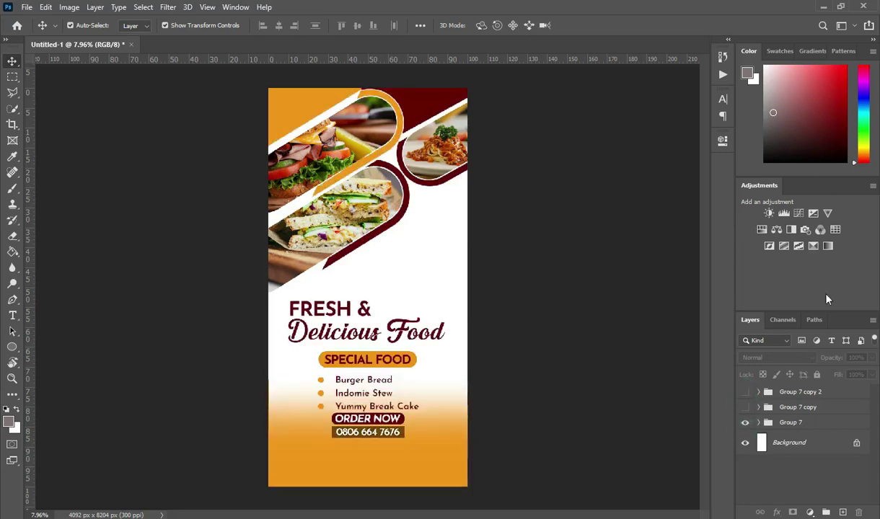